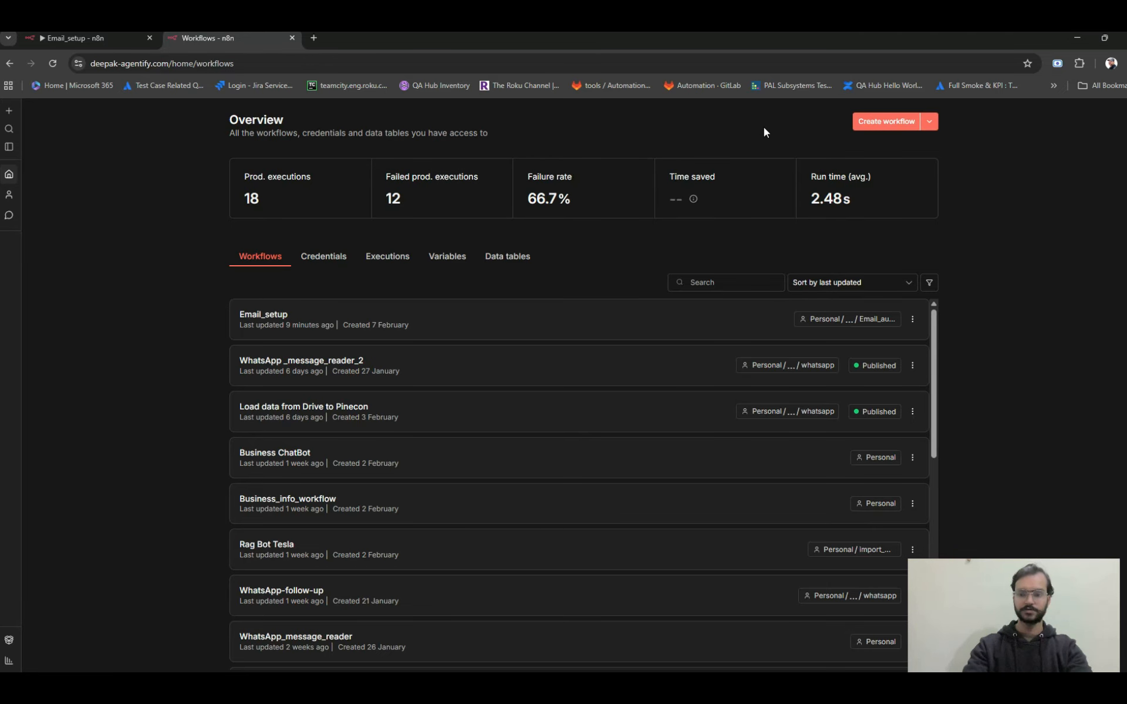
Create a new workflow and name it "Email automatiion analises".
left_click(880, 124)
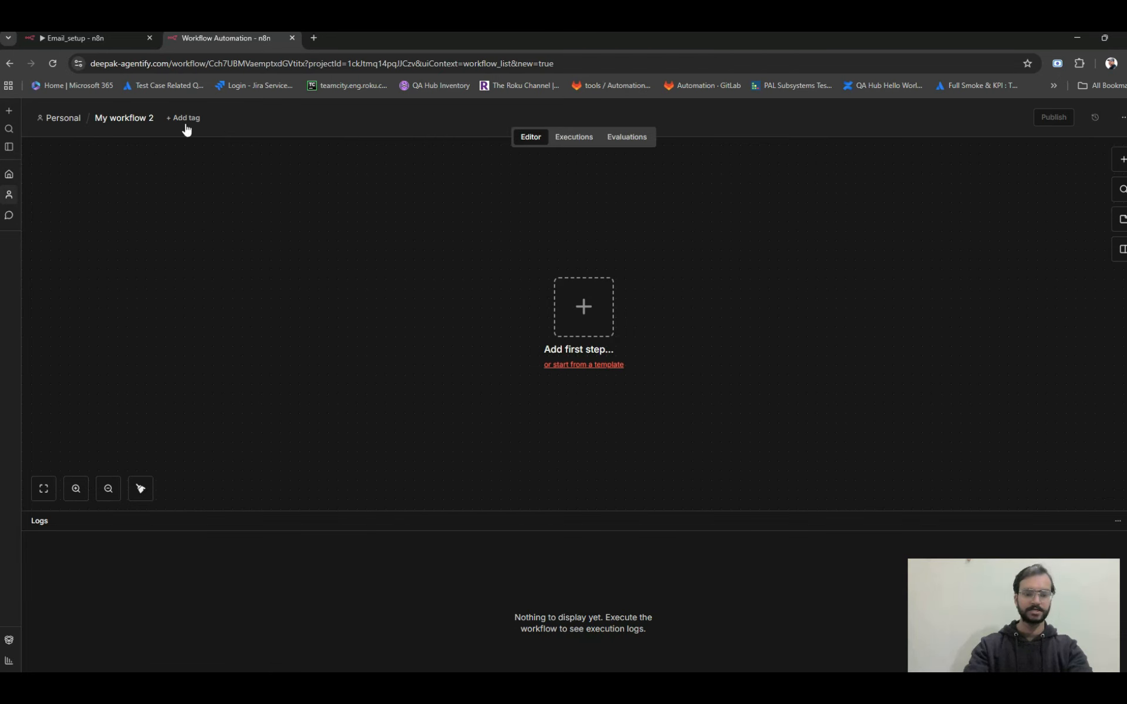
left_click(140, 116)
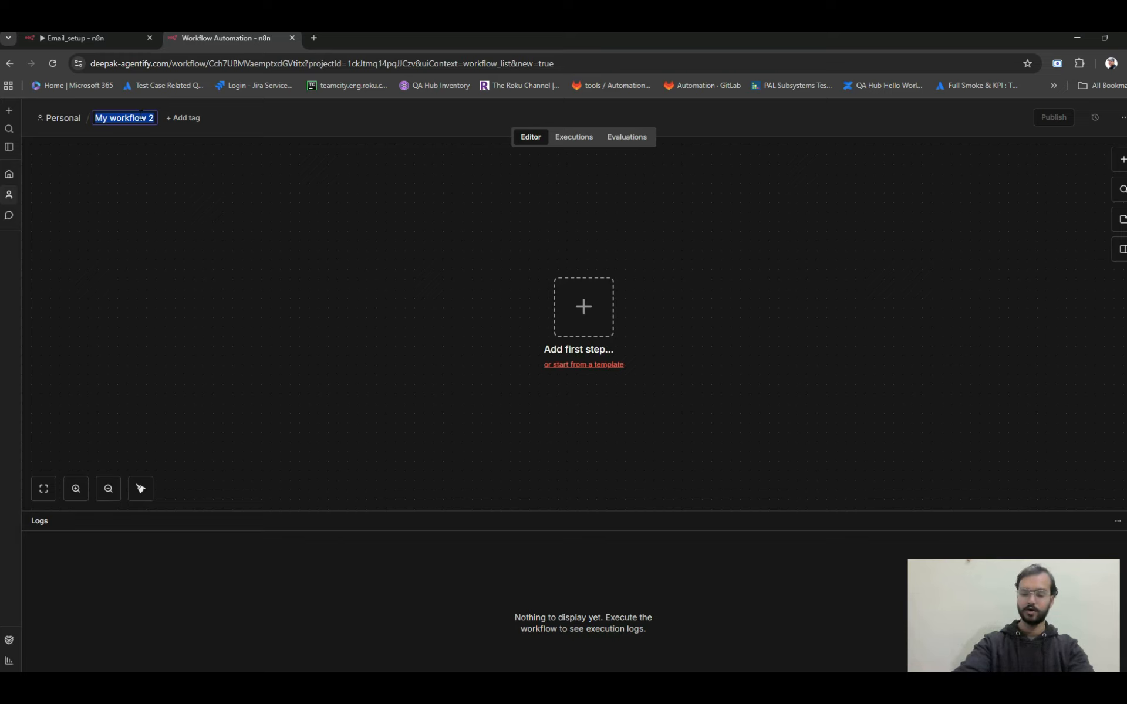
key("BackSpace")
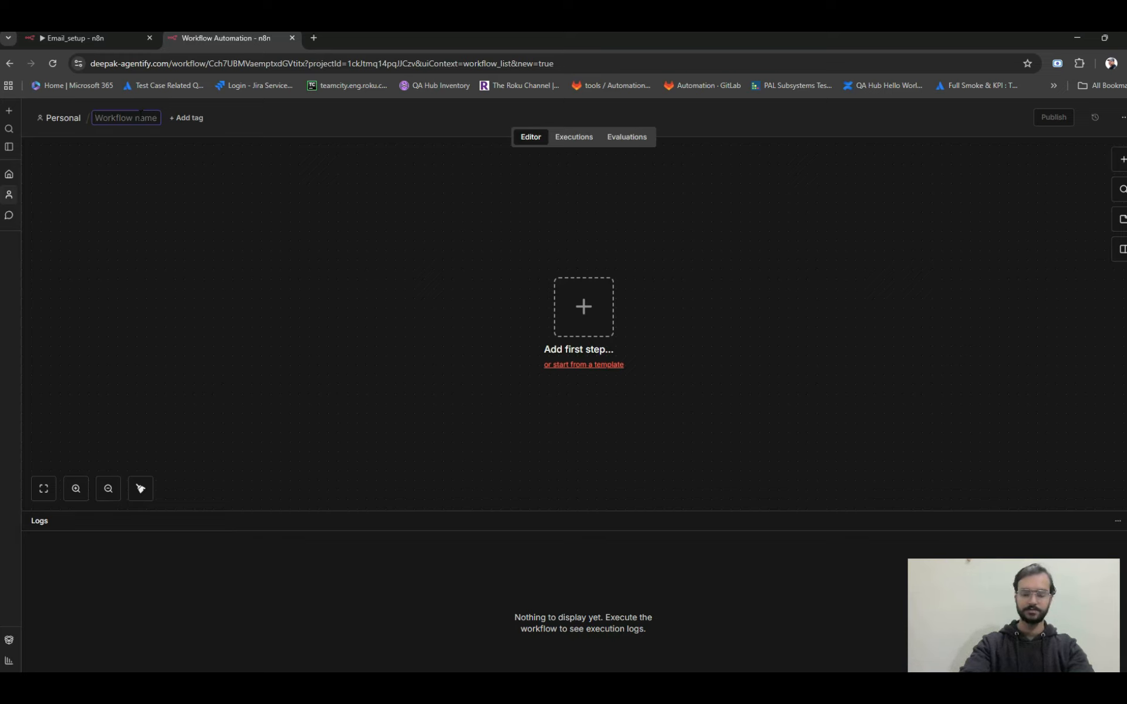
type("Email")
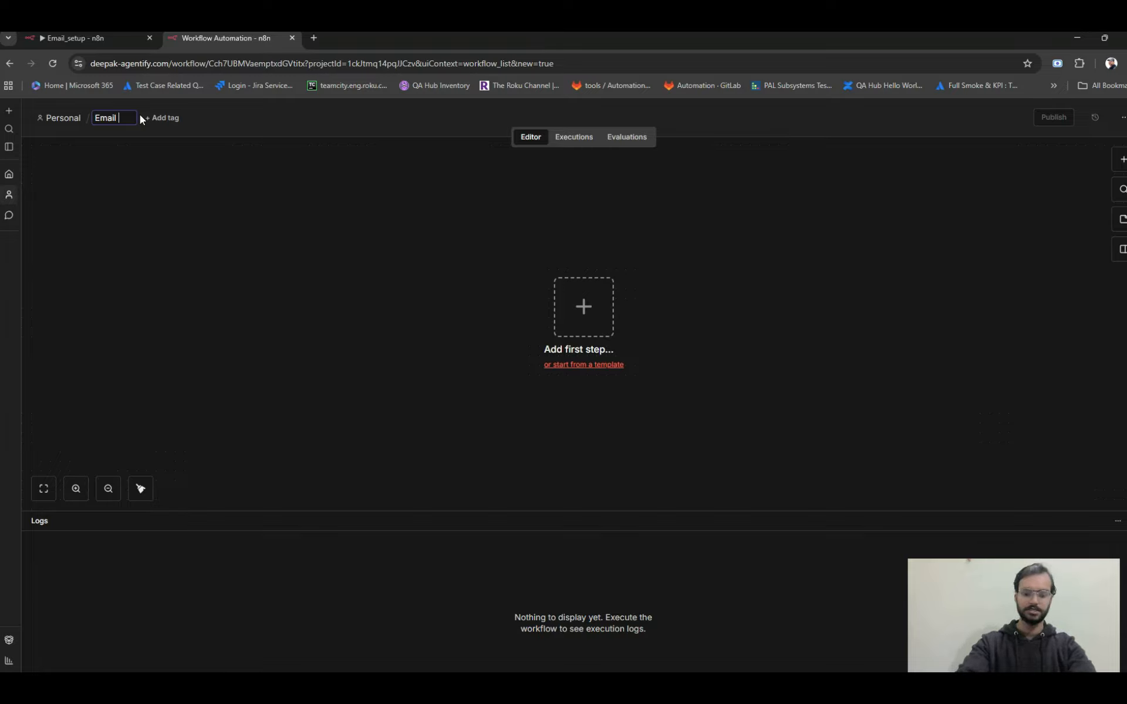
type(" auomation")
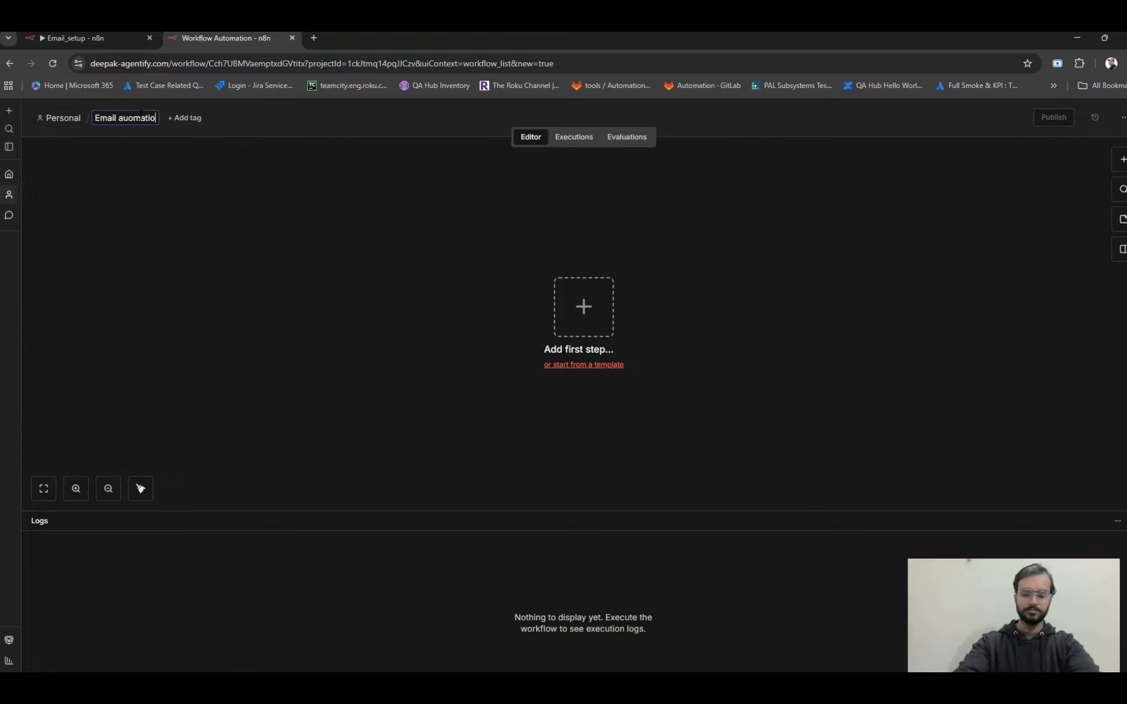
key("BackSpace")
key("BackSpace")
key("BackSpace")
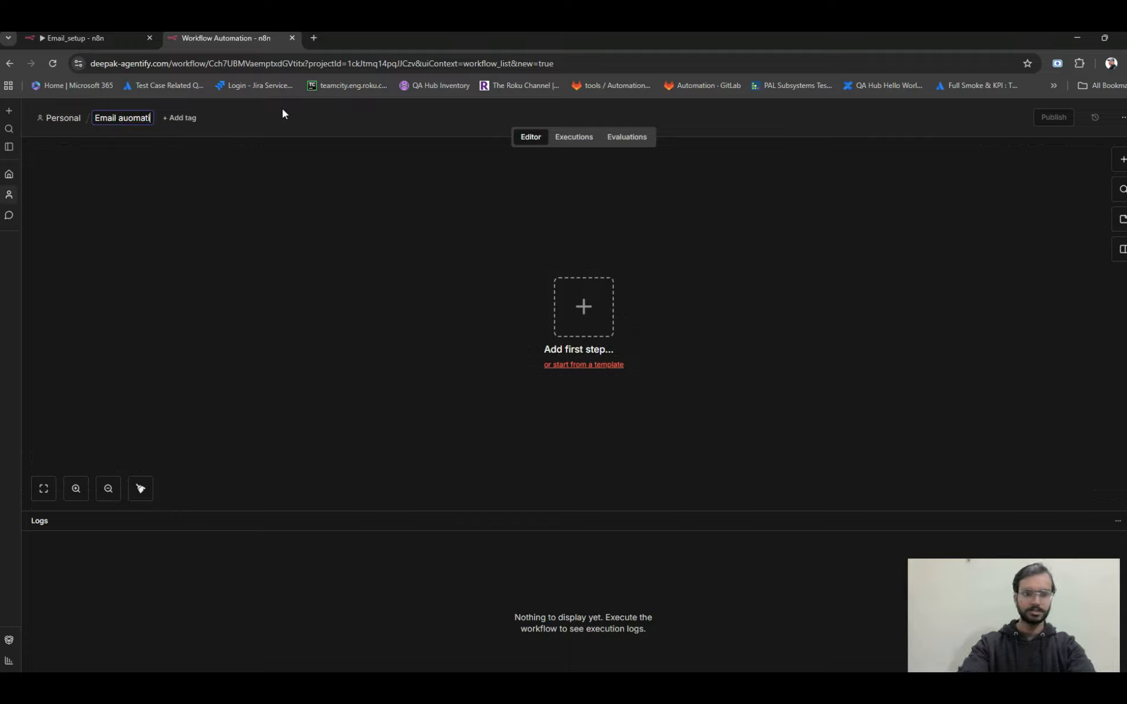
type("ion")
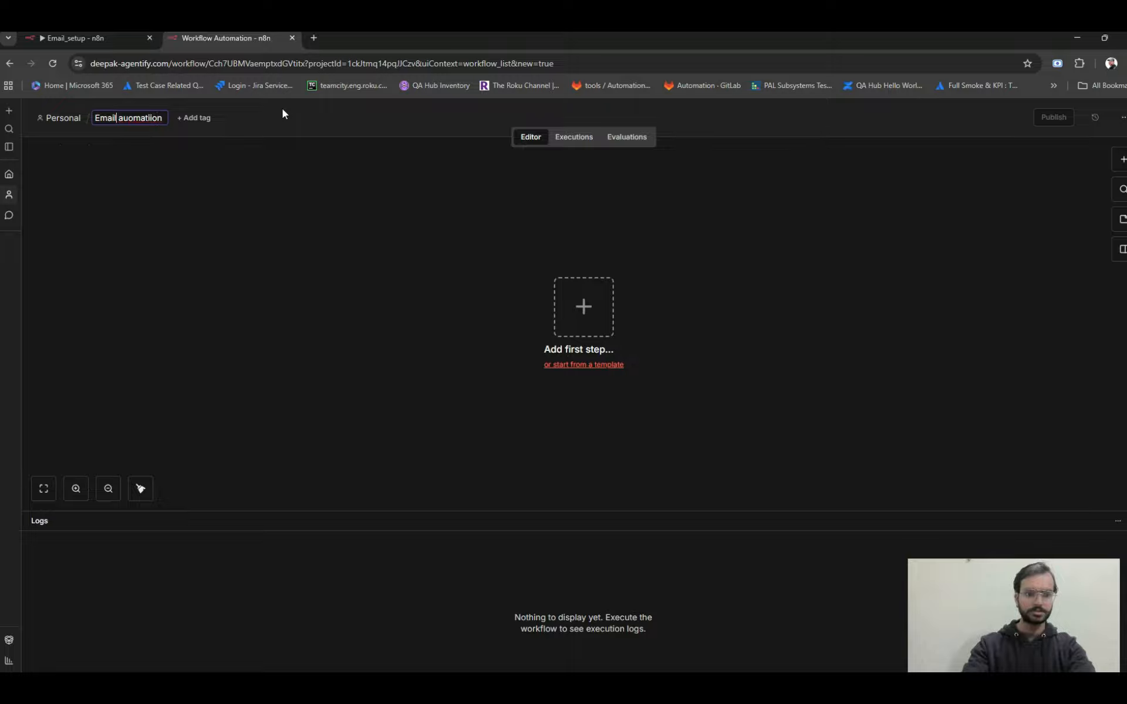
key("Left")
key("Left")
key("Left")
key("Left")
key("Left")
key("Left")
key("Left")
key("Left")
key("Left")
key("Left")
key("Right")
key("Right")
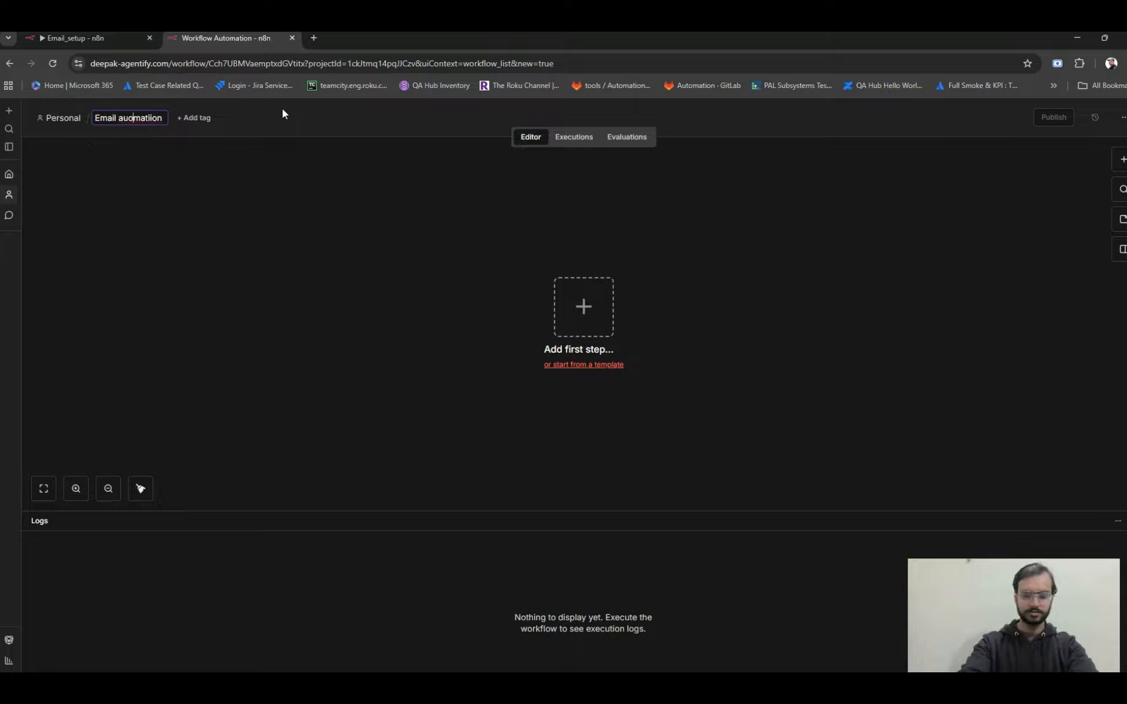
type("t")
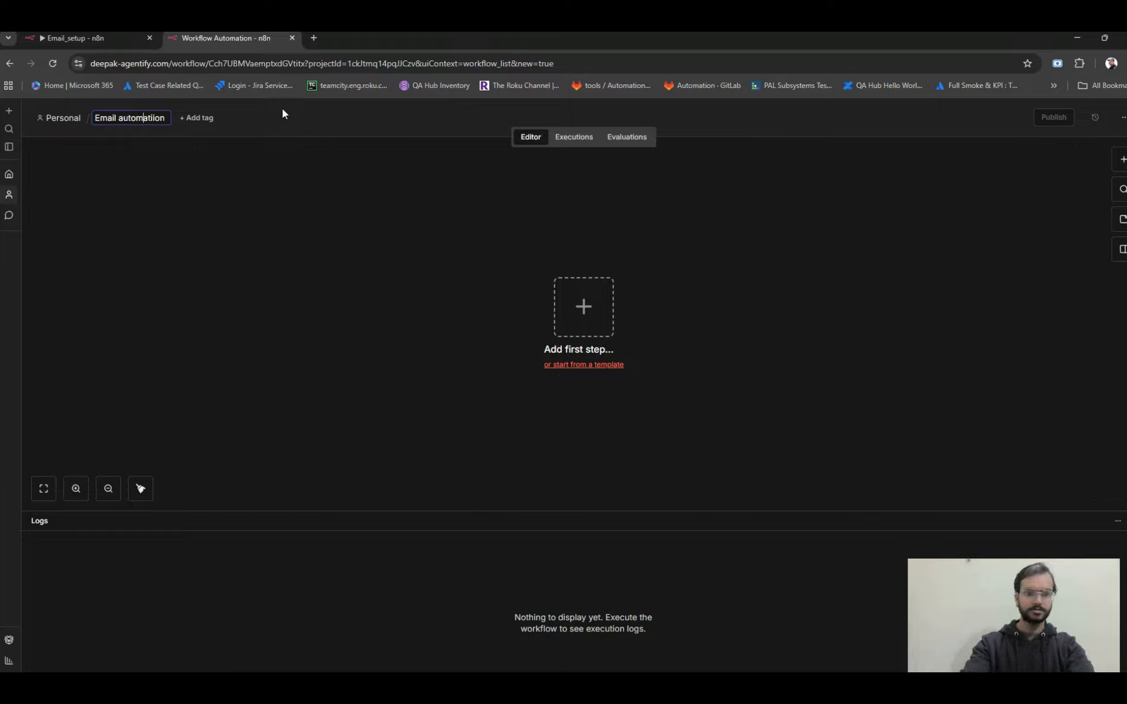
key("Right")
key("Right")
key("Right")
key("Right")
key("Right")
key("Right")
key("Right")
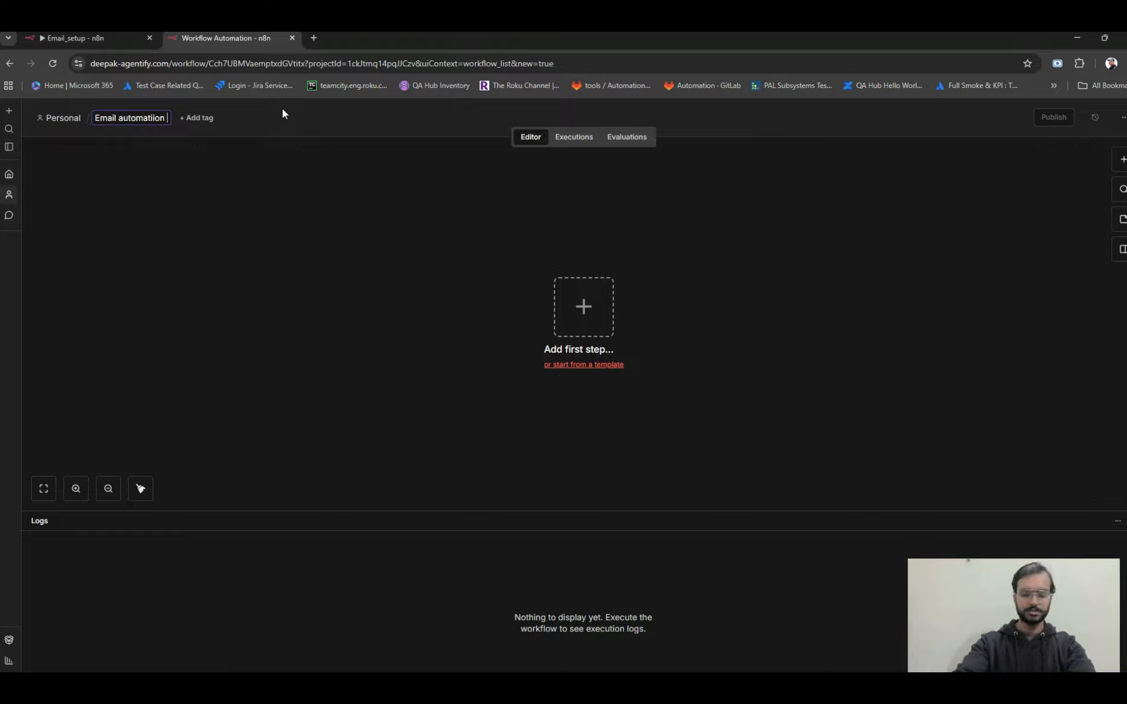
type("analises")
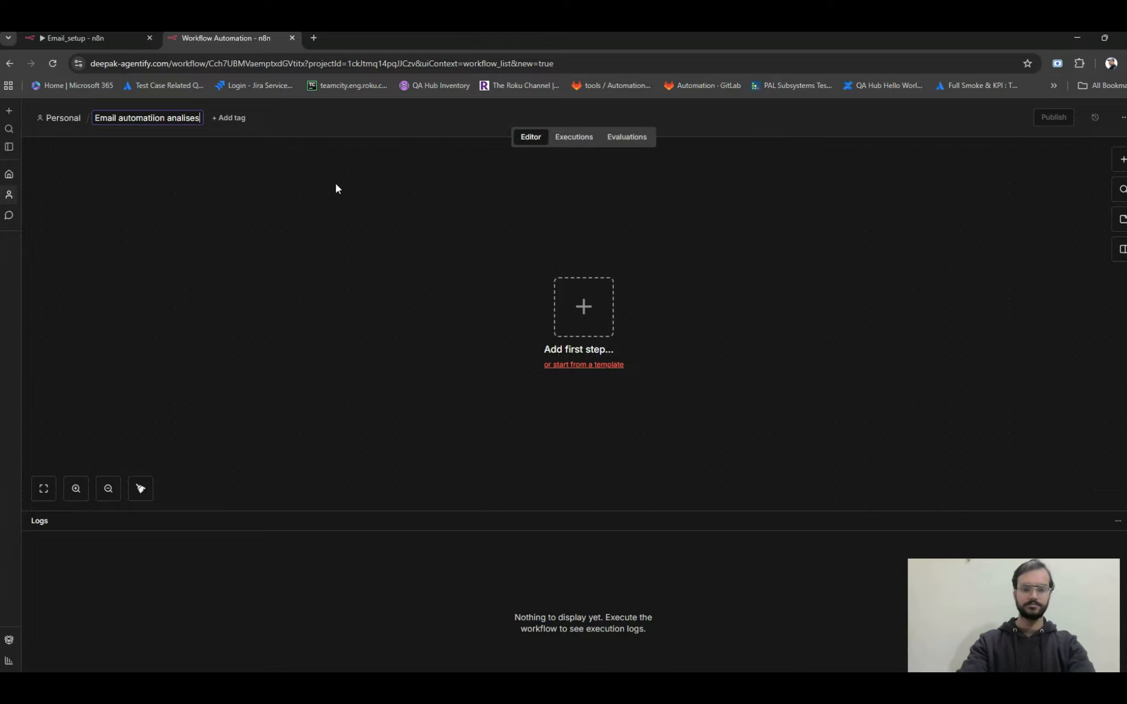
key("Return")
Add a Gmail trigger that fires on message received as the workflow's first step.
left_click_drag(608, 318, 388, 291)
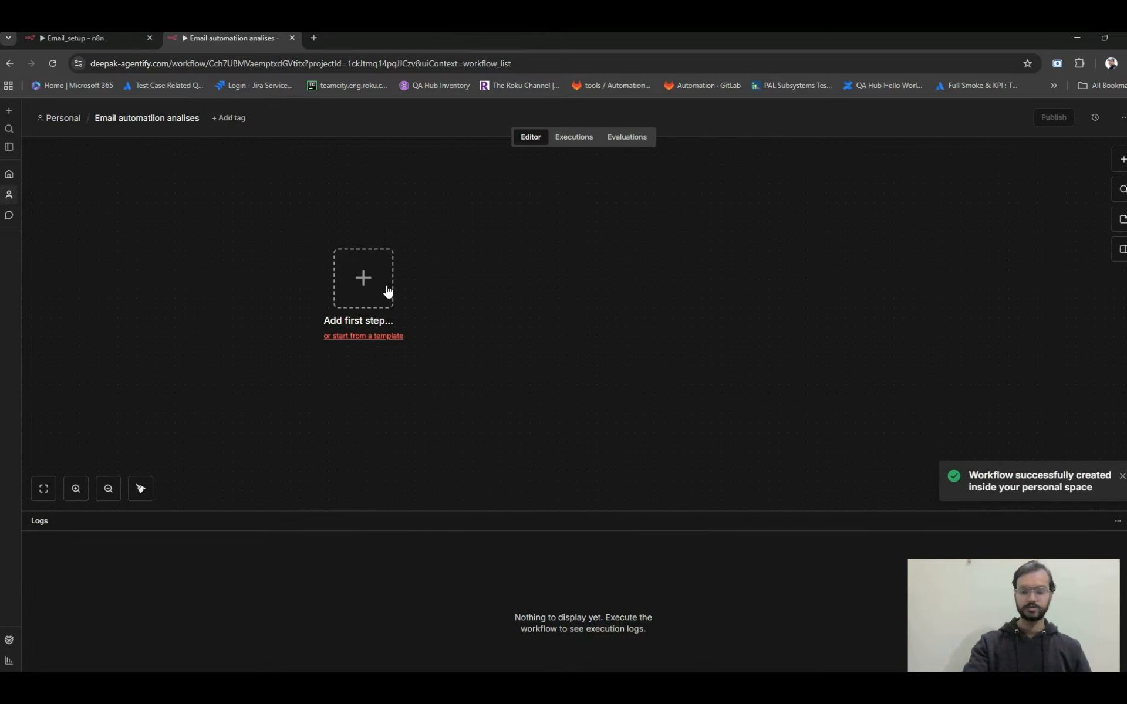
left_click(368, 280)
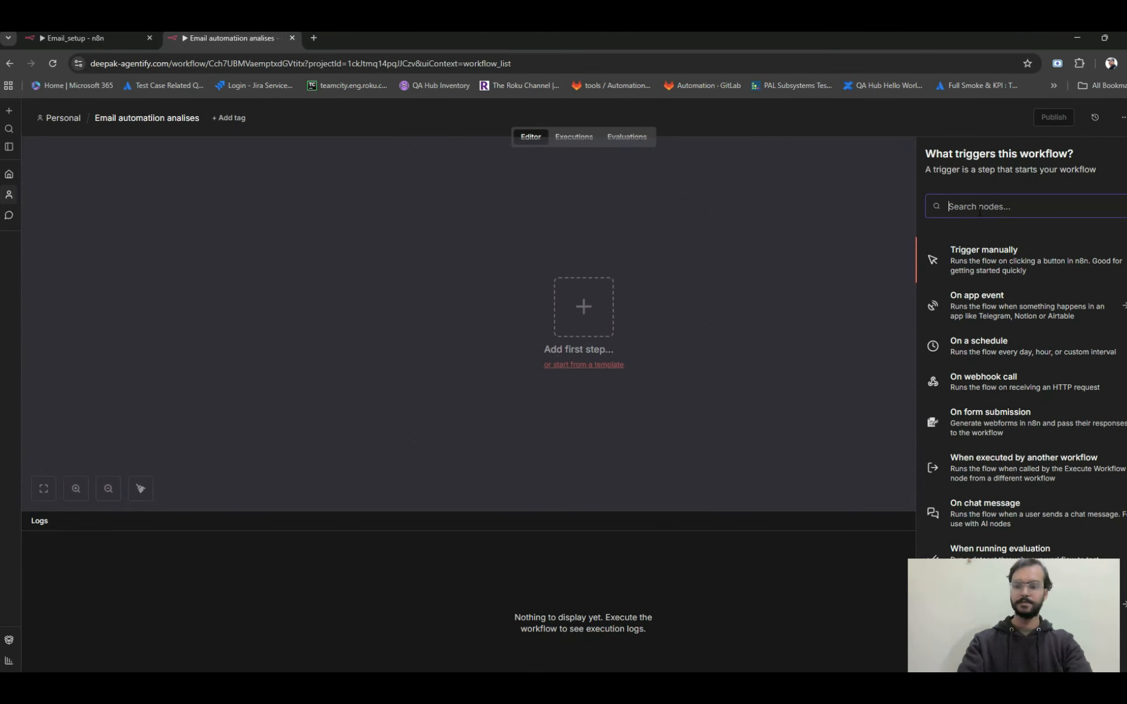
type("gmail")
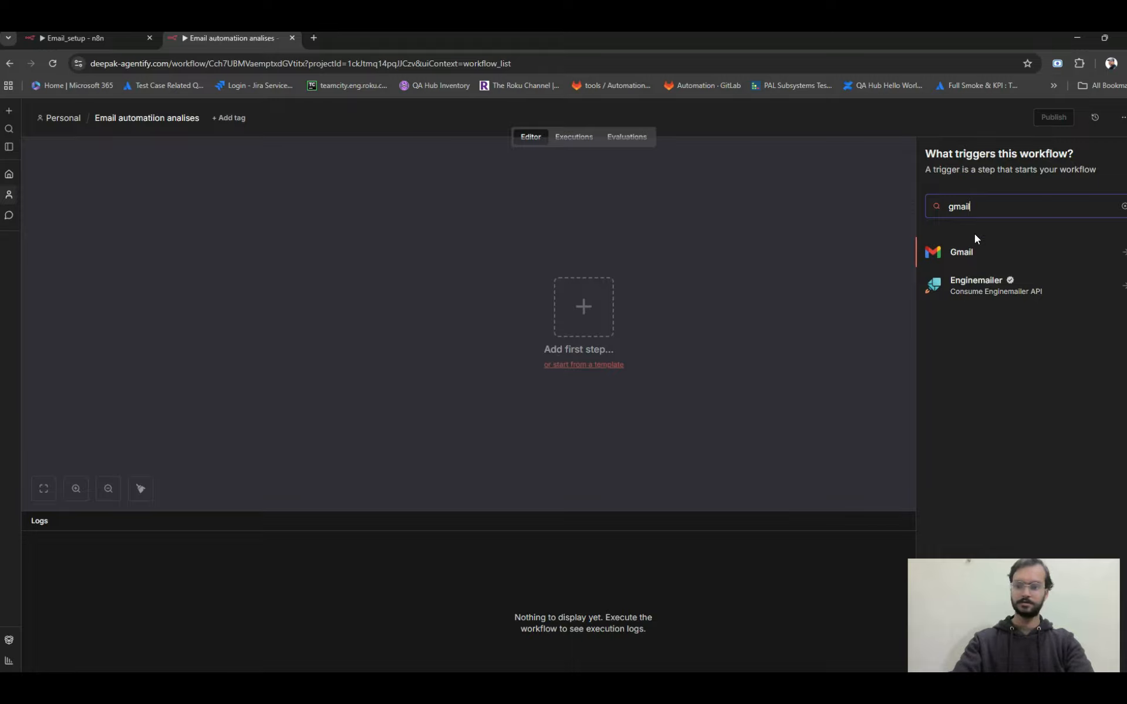
left_click(973, 252)
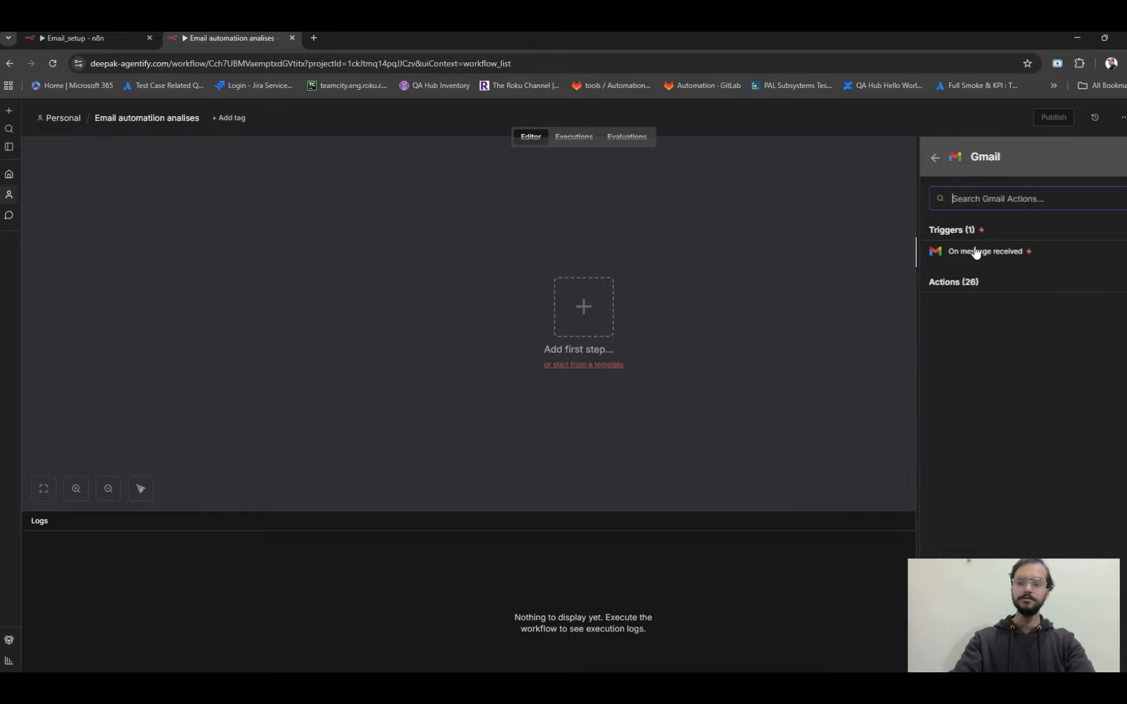
left_click(1011, 259)
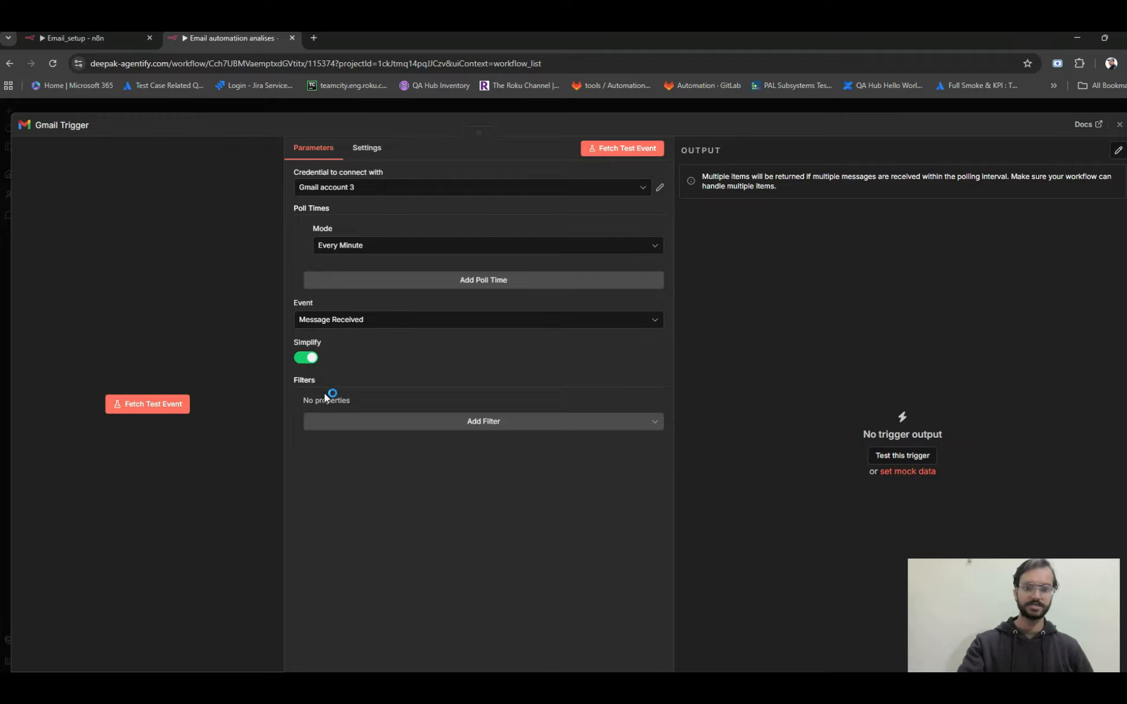
Examine the Gmail trigger's Simplify option by switching it off and on again, and list the available Gmail credentials.
left_click(308, 360)
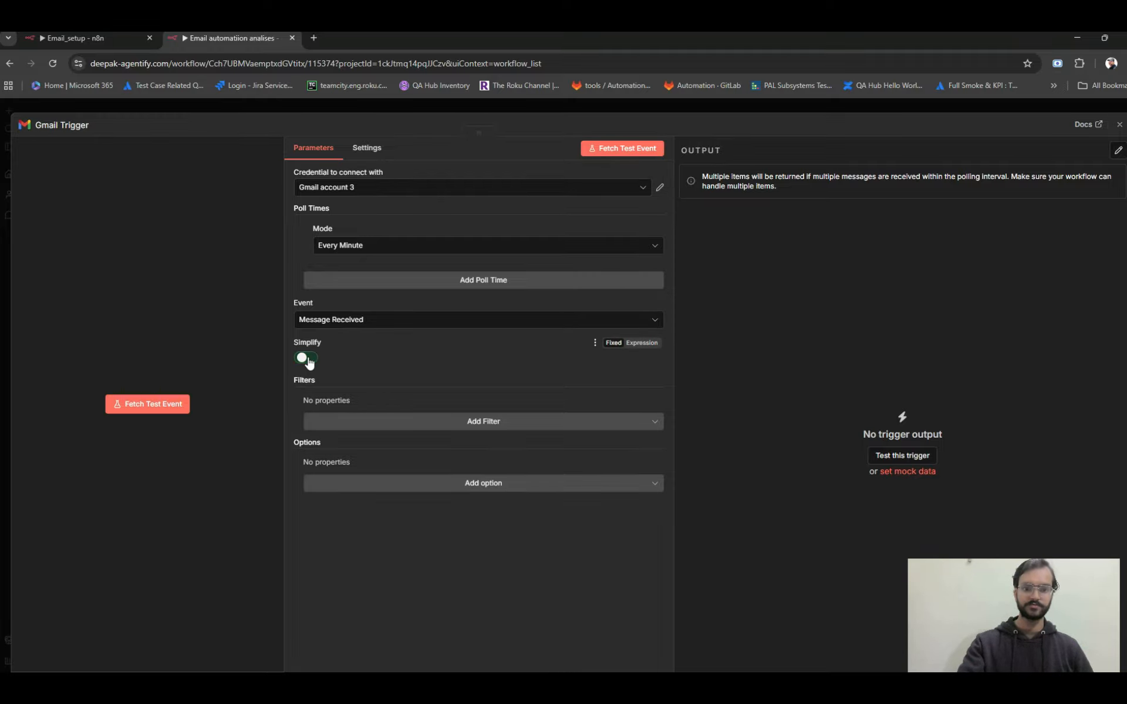
left_click(307, 360)
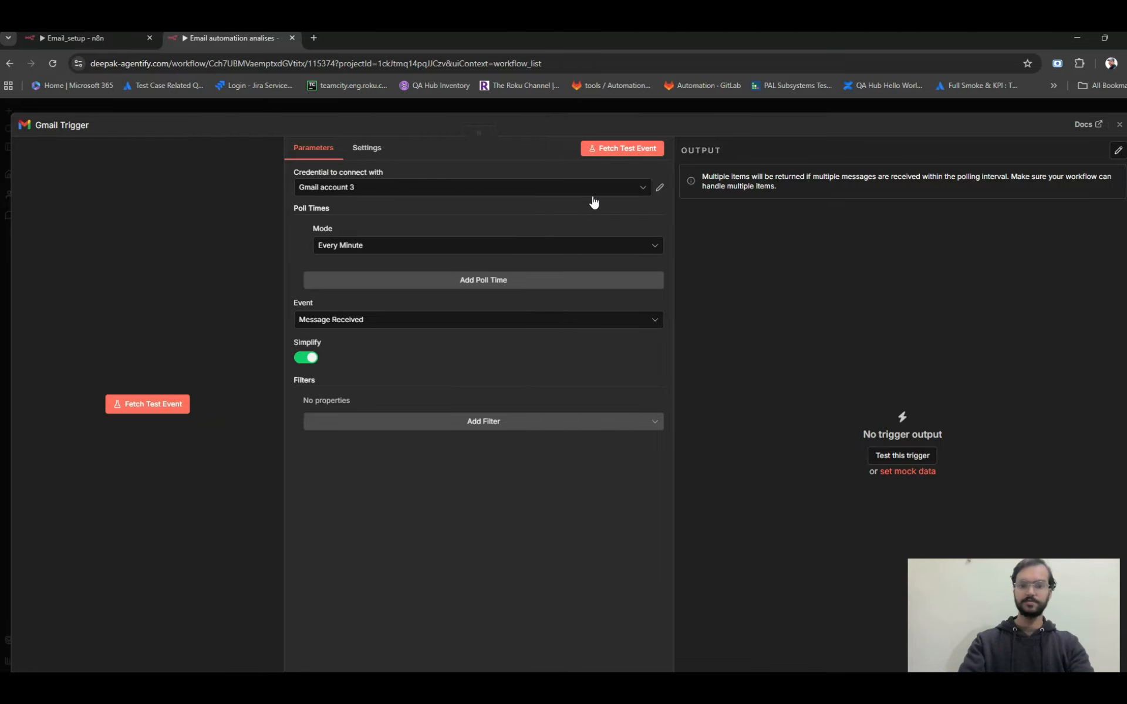
left_click(575, 195)
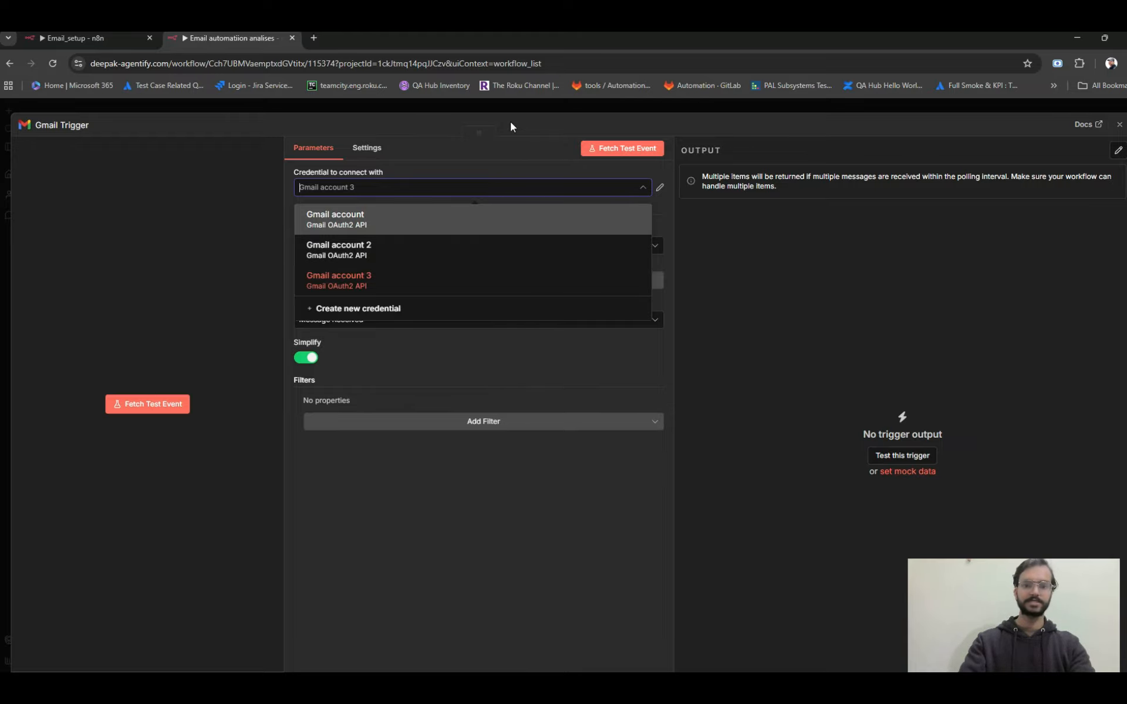
Open the Google Cloud console in a new browser tab and view the credentials of the N8N Email automation support project.
left_click(319, 38)
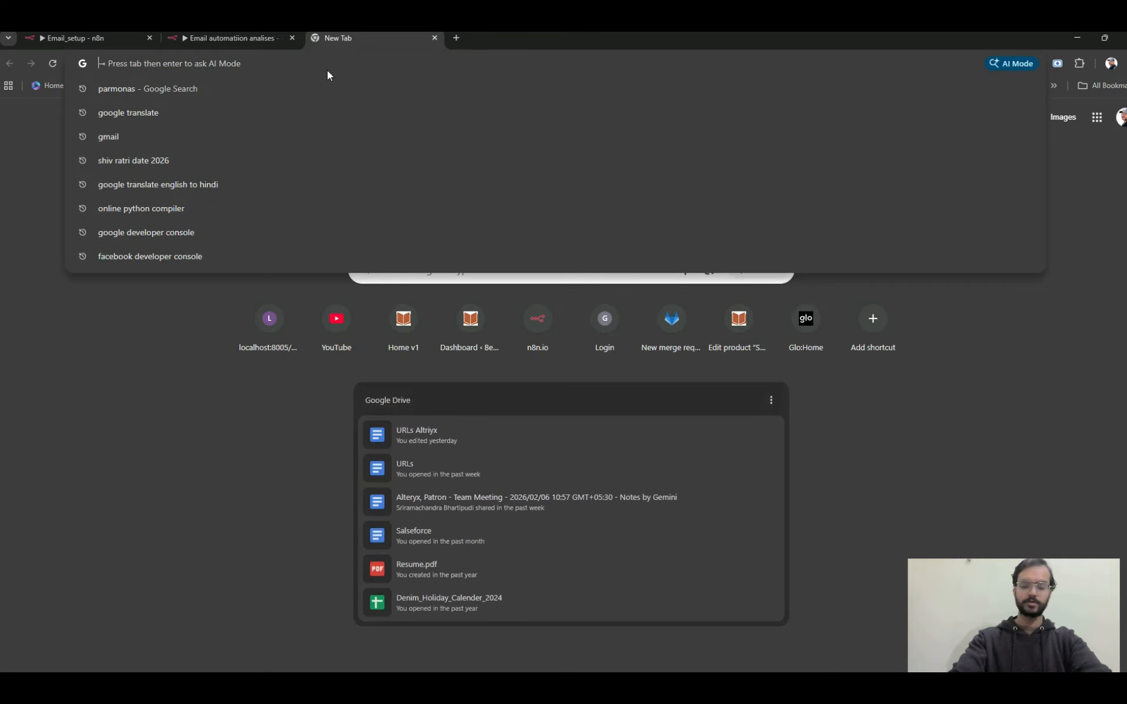
type("google.com/apis/dashboard?authuser=3&project=n8n-email-automation-support")
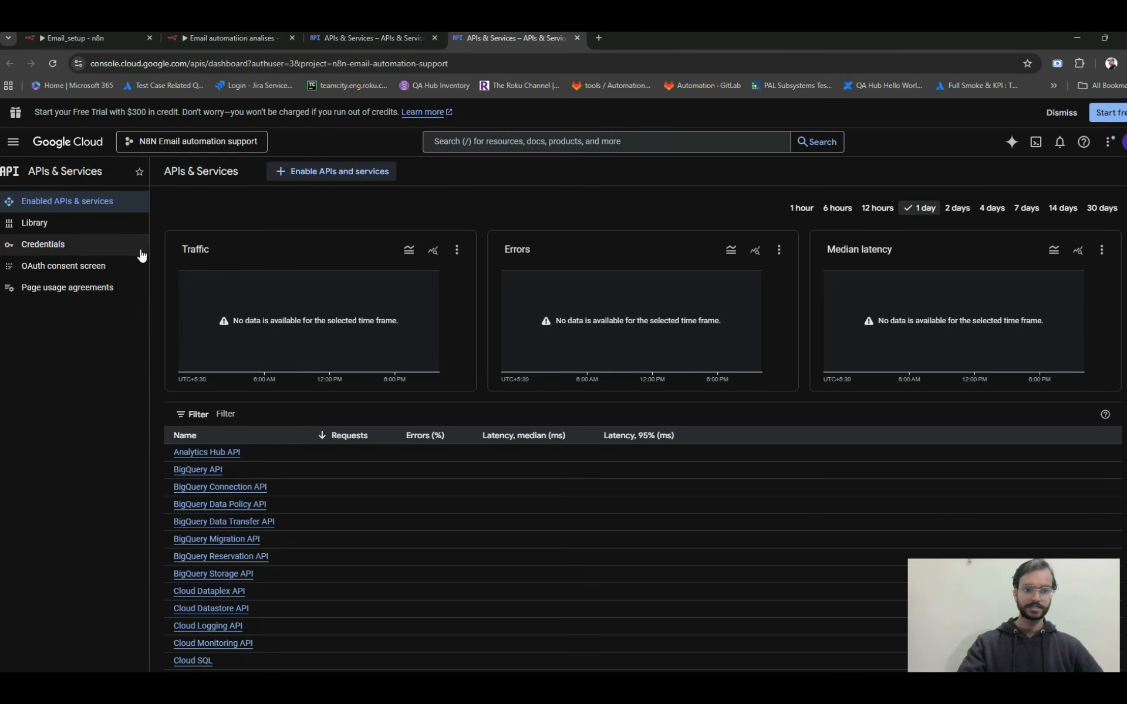
left_click(51, 242)
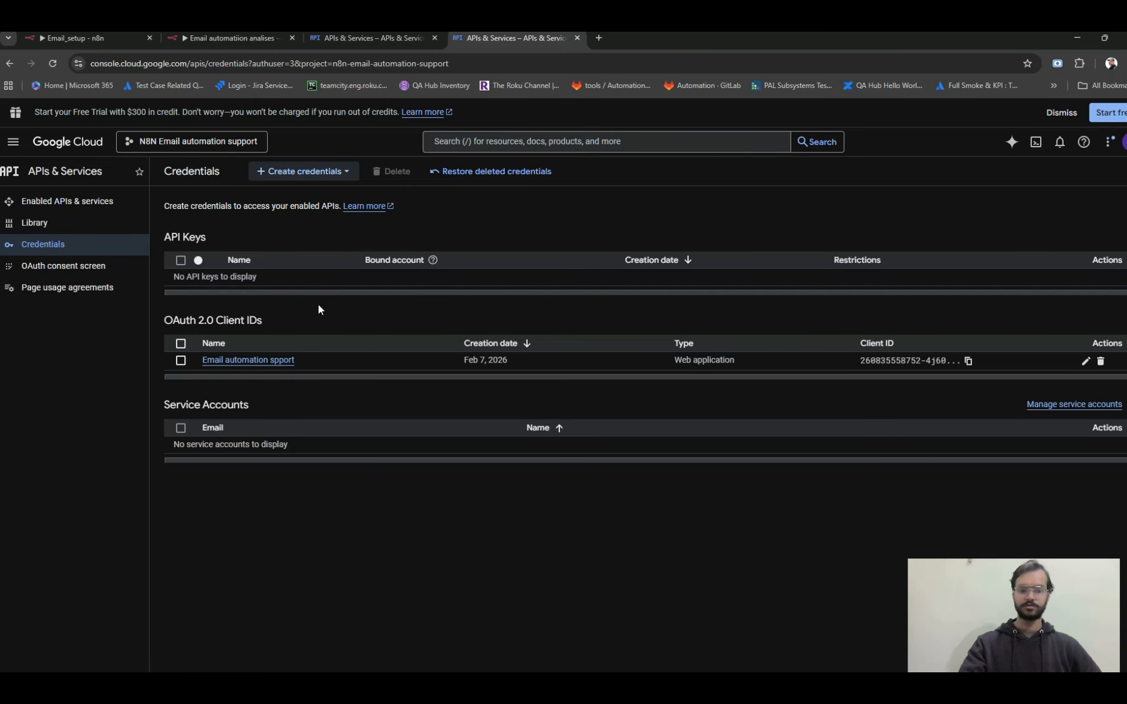
Search the API Library for "gmail api", check the Gmail API's product details, and return to the results.
left_click(69, 229)
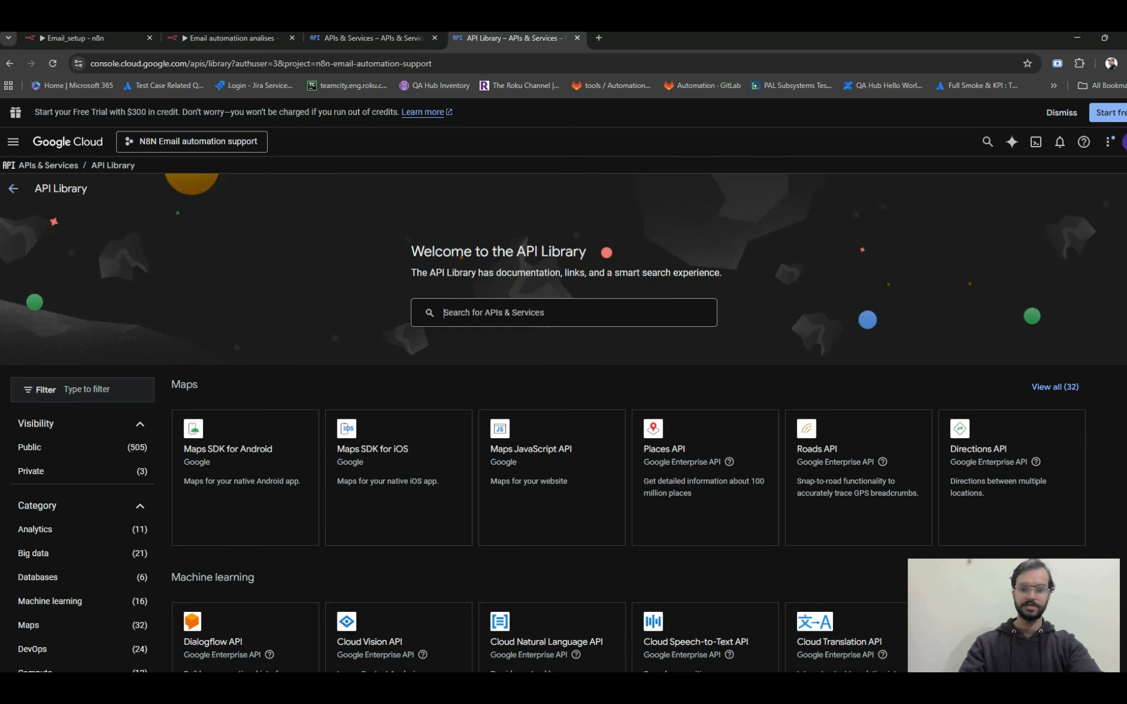
type("Gm")
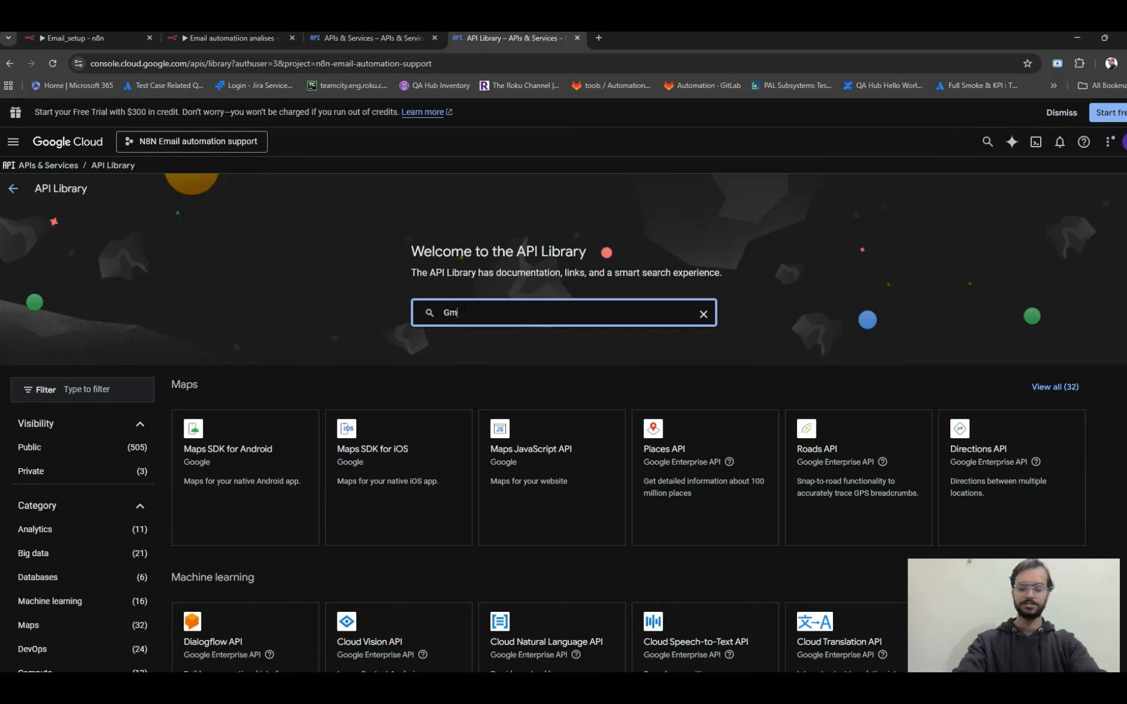
type("ail api")
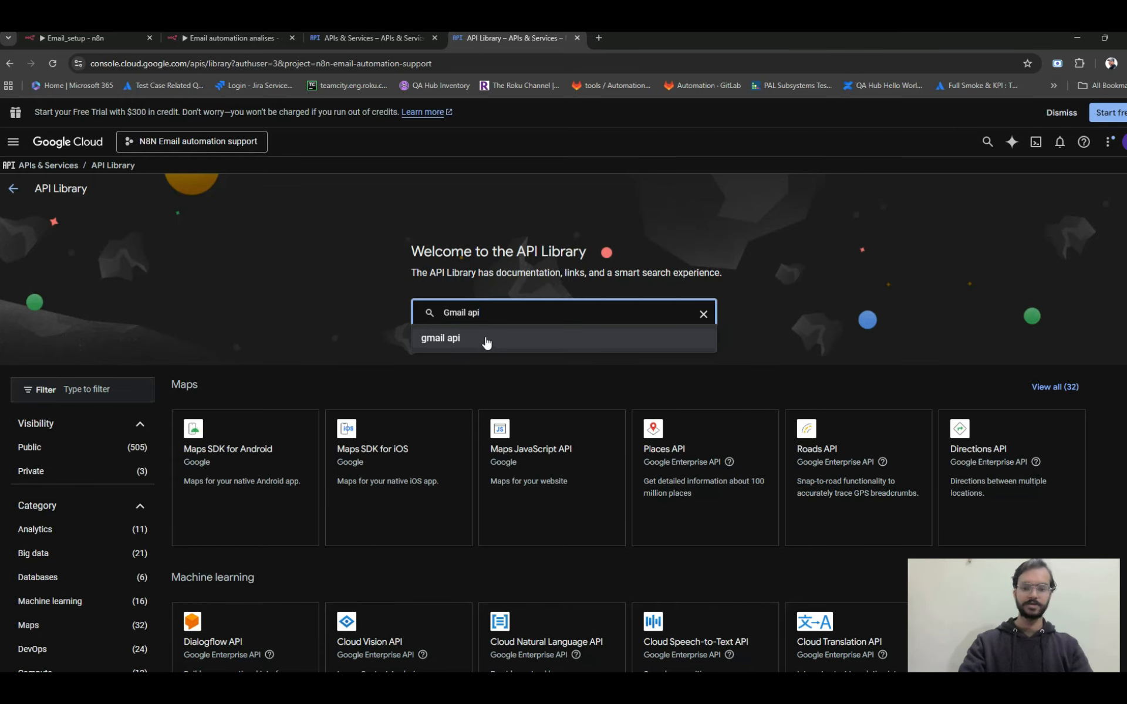
left_click(518, 328)
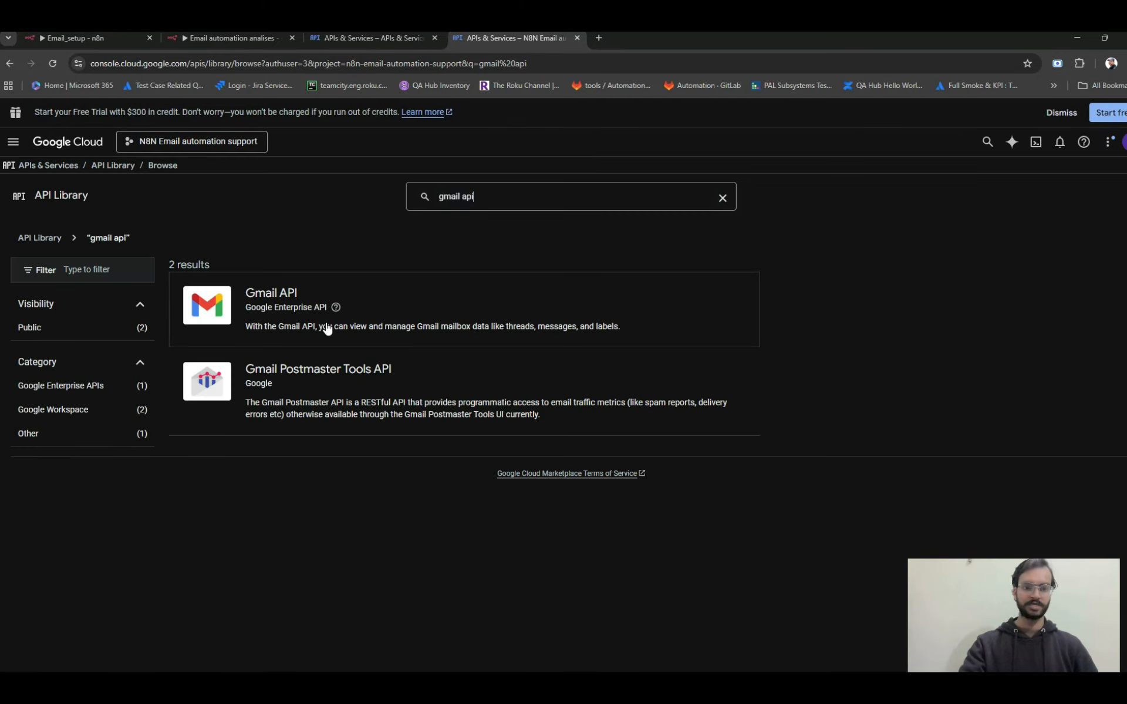
left_click(273, 301)
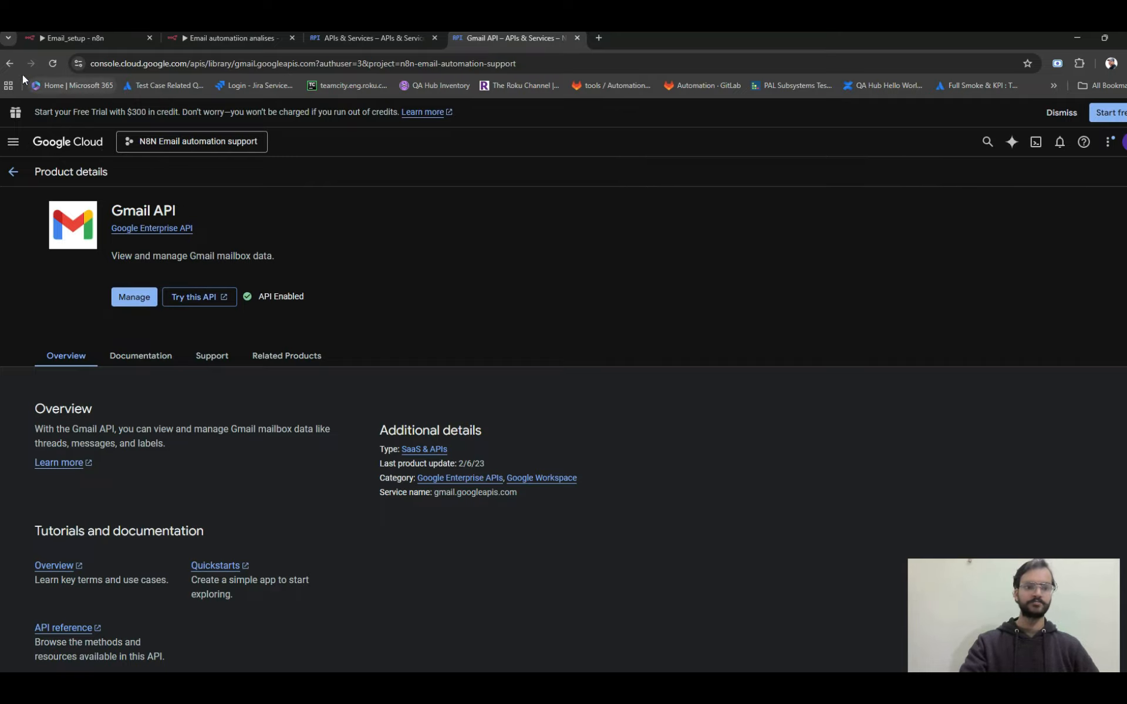
left_click(10, 63)
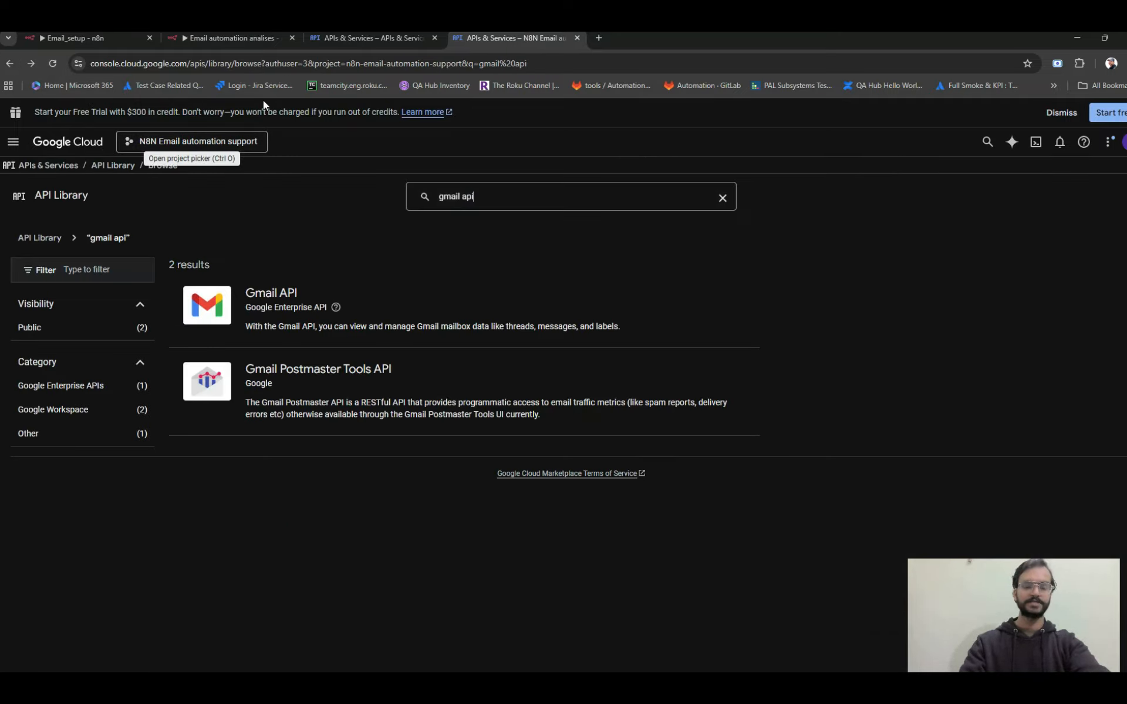
left_click(359, 37)
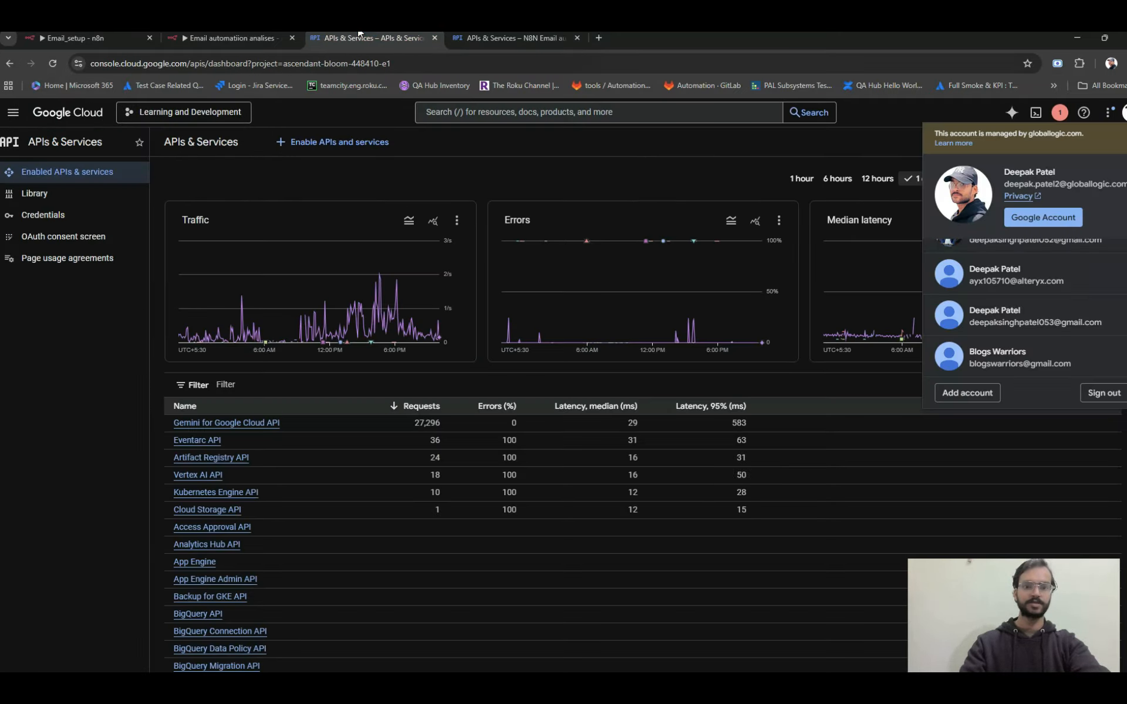
left_click(52, 218)
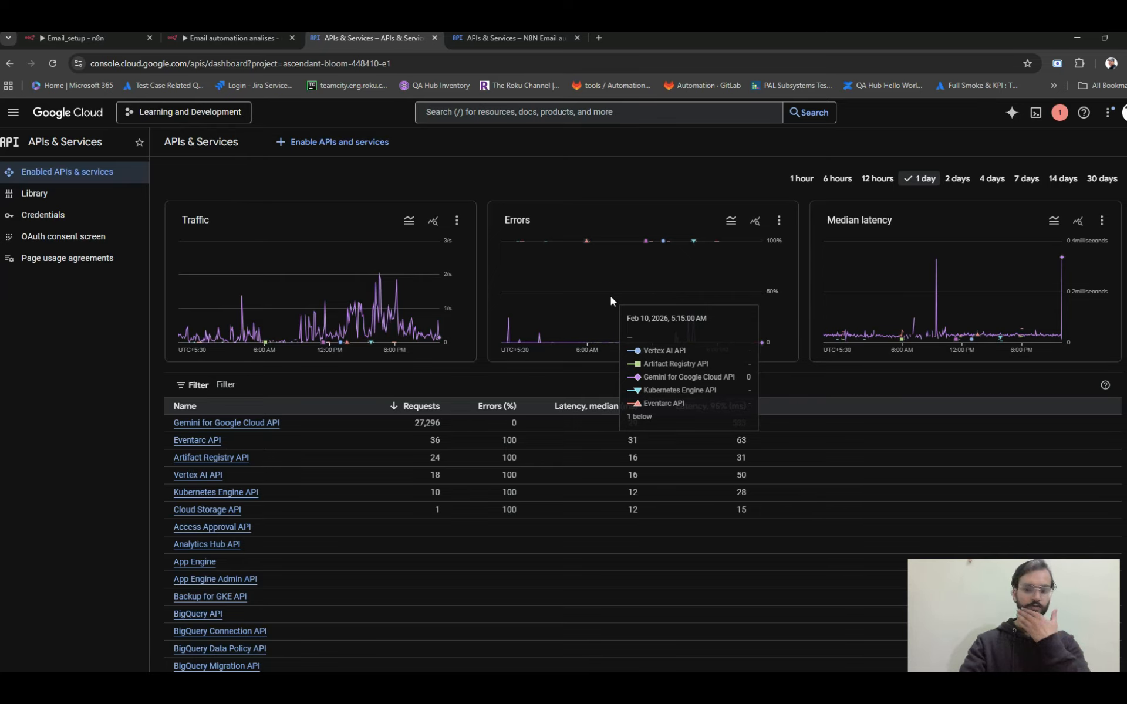
Switch back to the n8n workflow and close the Gmail Trigger's settings, keeping Gmail account 3 as the credential.
left_click(230, 38)
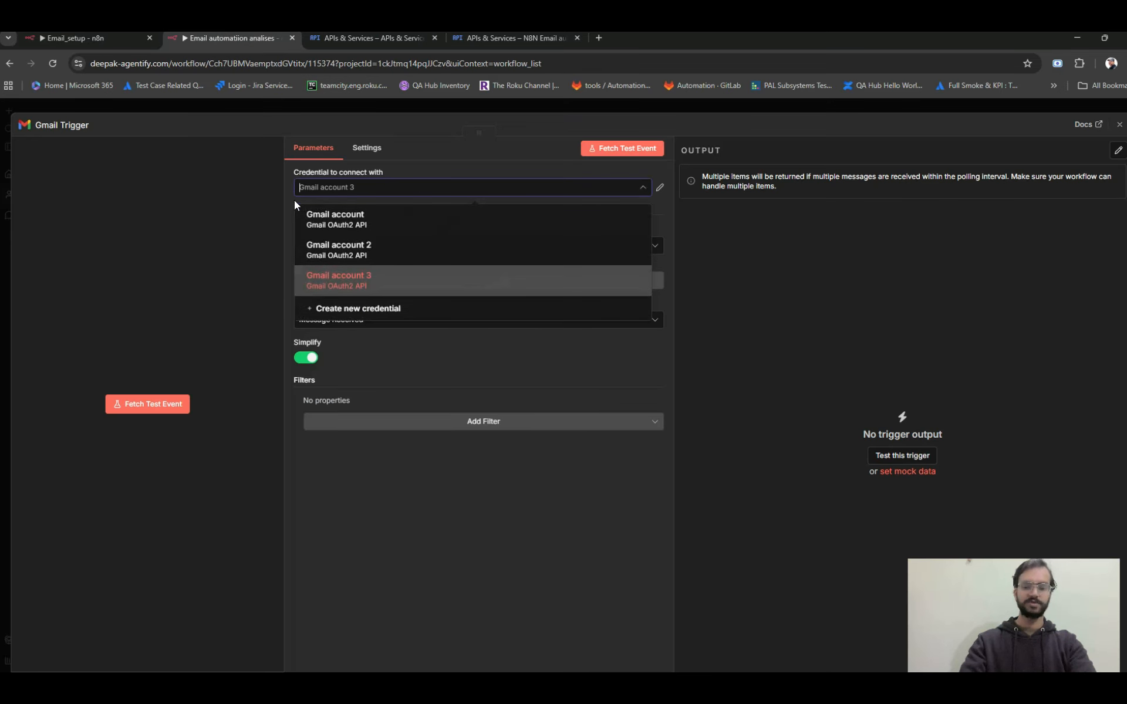
left_click(420, 358)
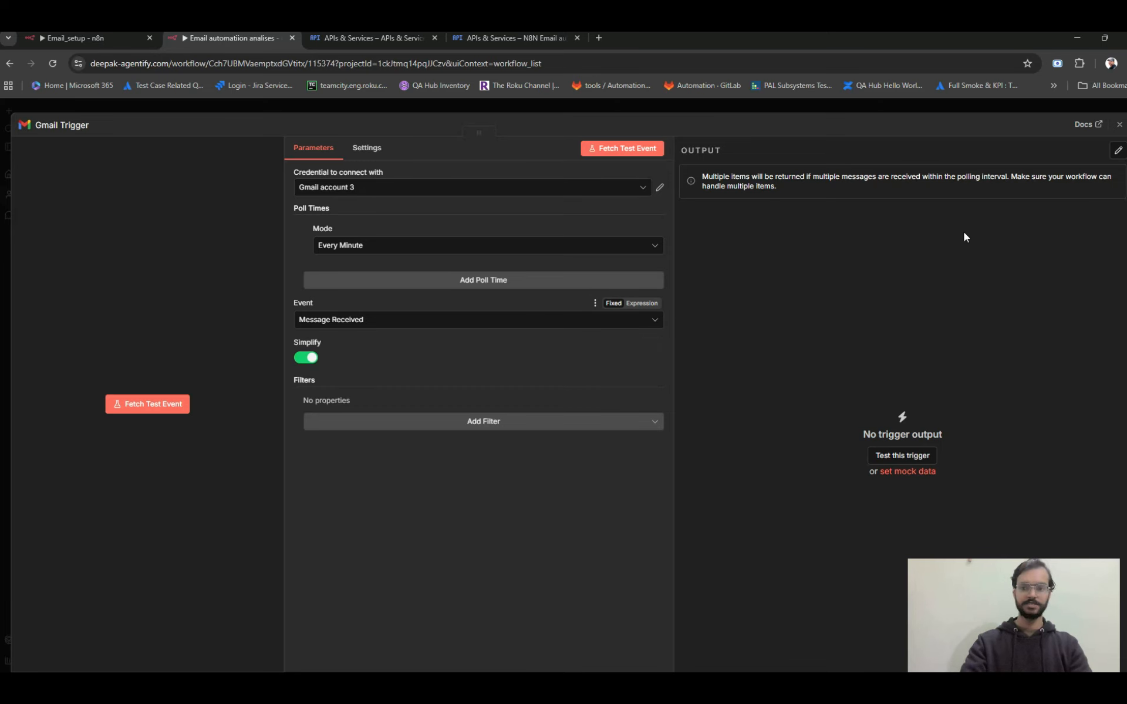
left_click(1119, 125)
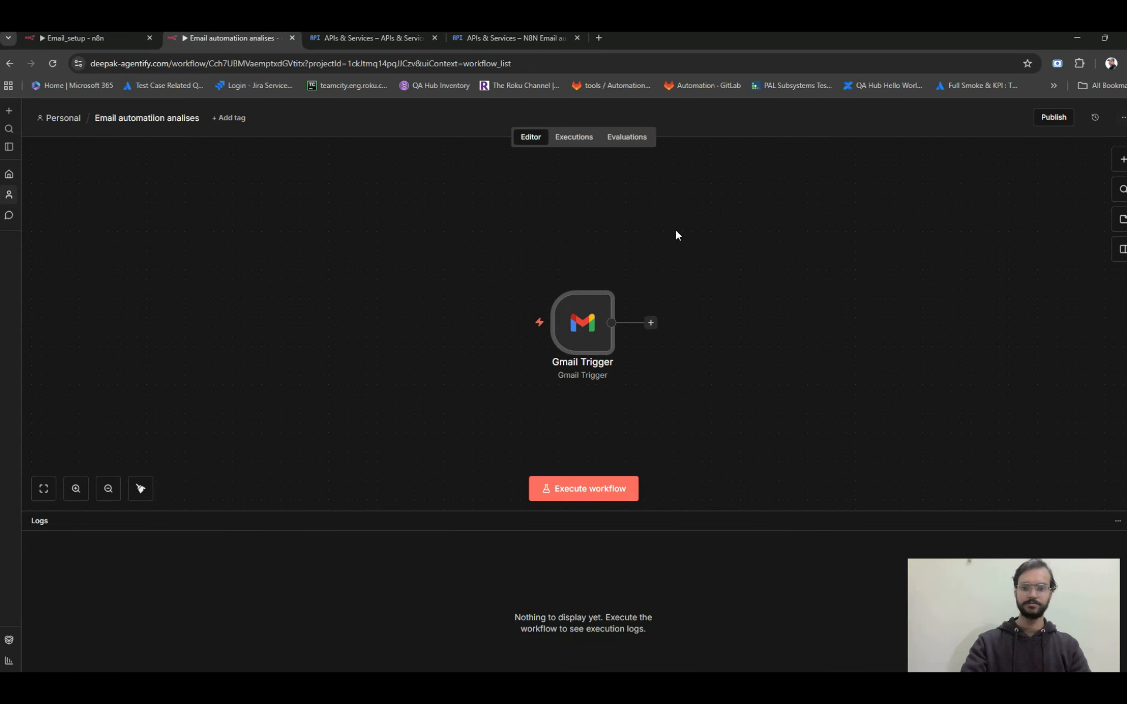
Execute the workflow to test the Gmail Trigger, and move its node toward the left part of the canvas.
left_click(590, 487)
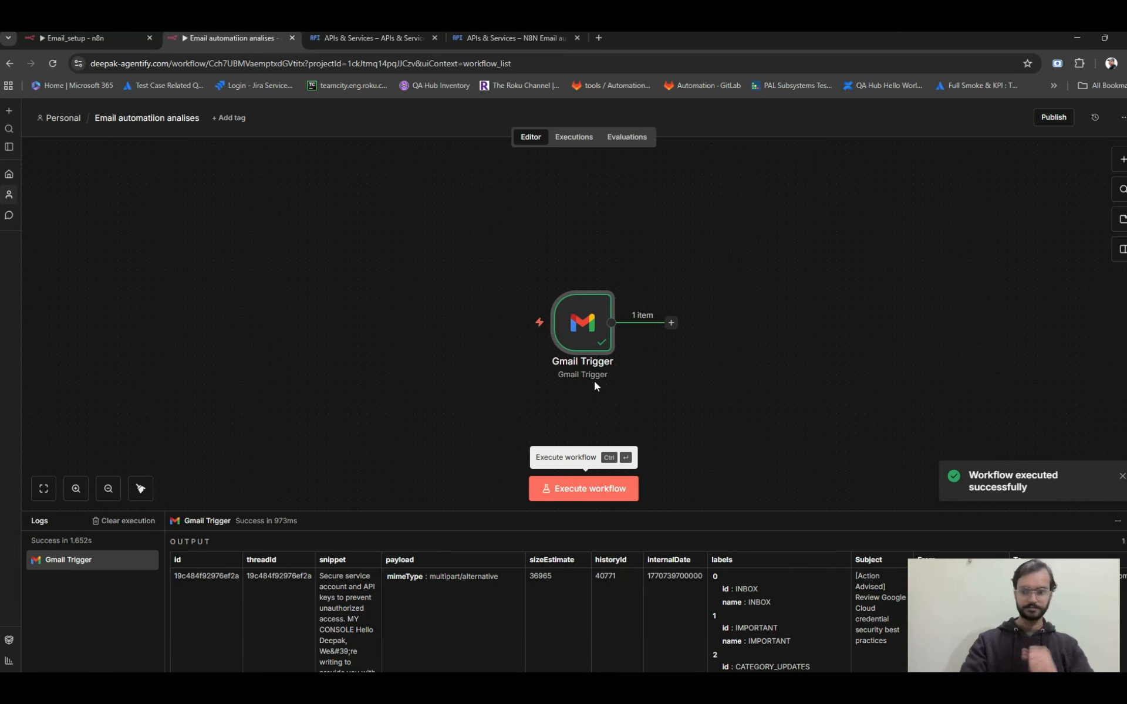
left_click_drag(585, 340, 341, 287)
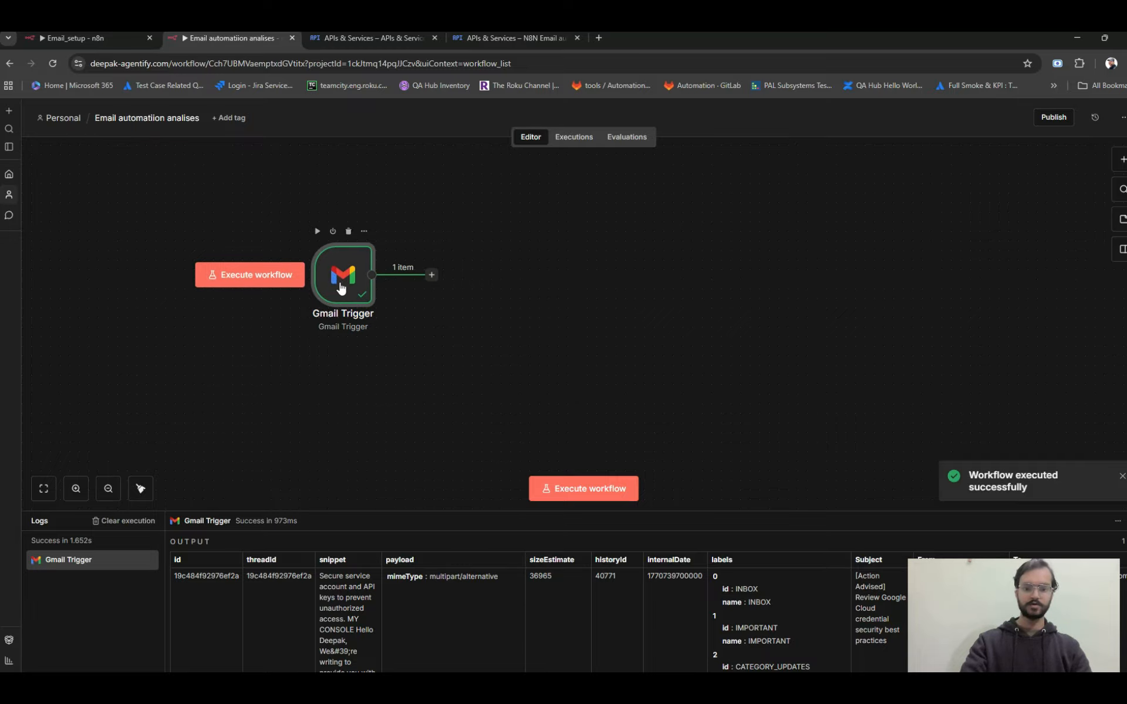
Open the Gmail Trigger's output, then open the Gmail inbox in a new tab and view its two newest emails.
double_click(340, 288)
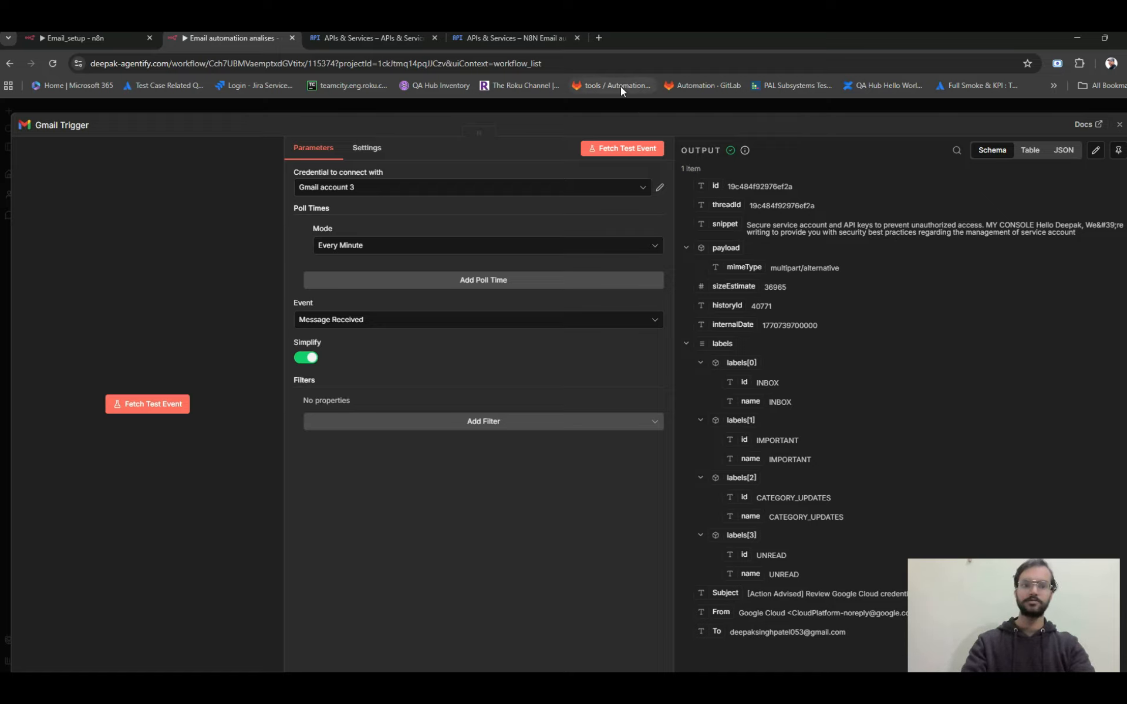
left_click(592, 36)
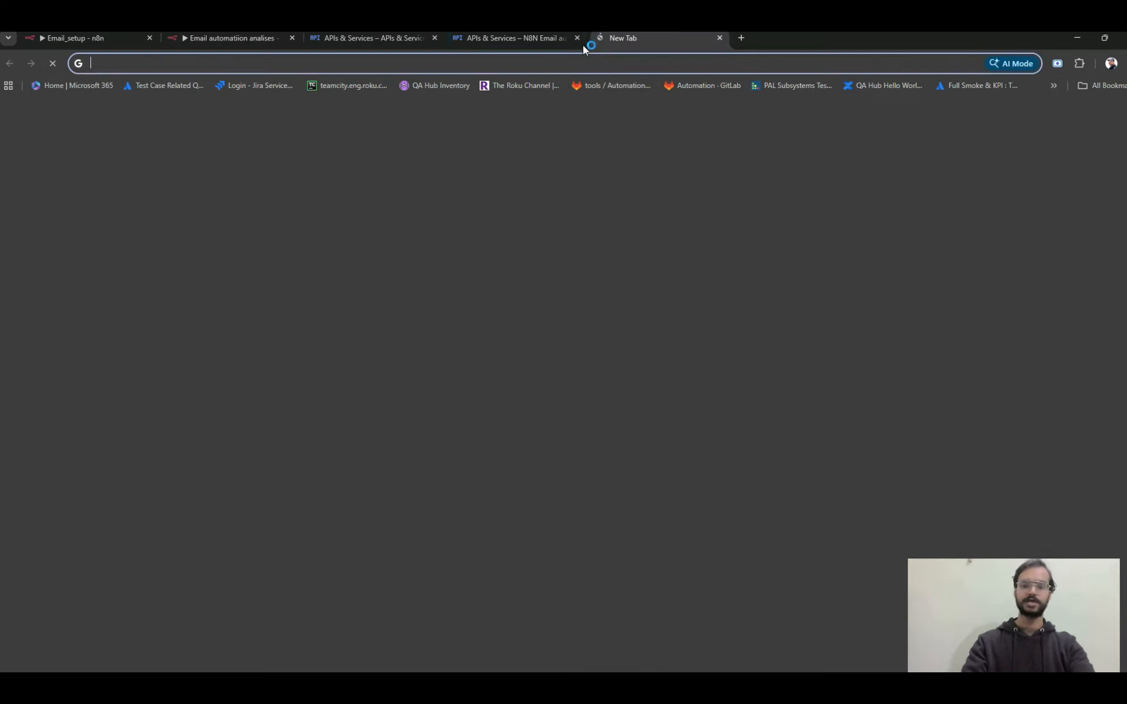
left_click(544, 61)
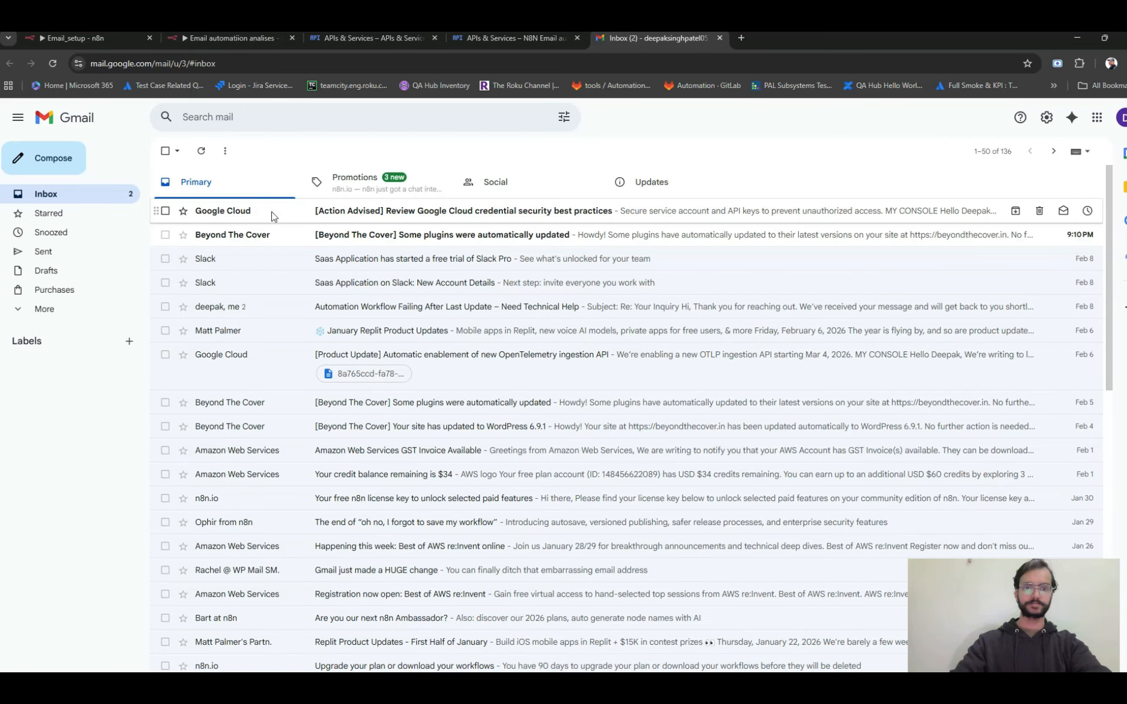
left_click(272, 217)
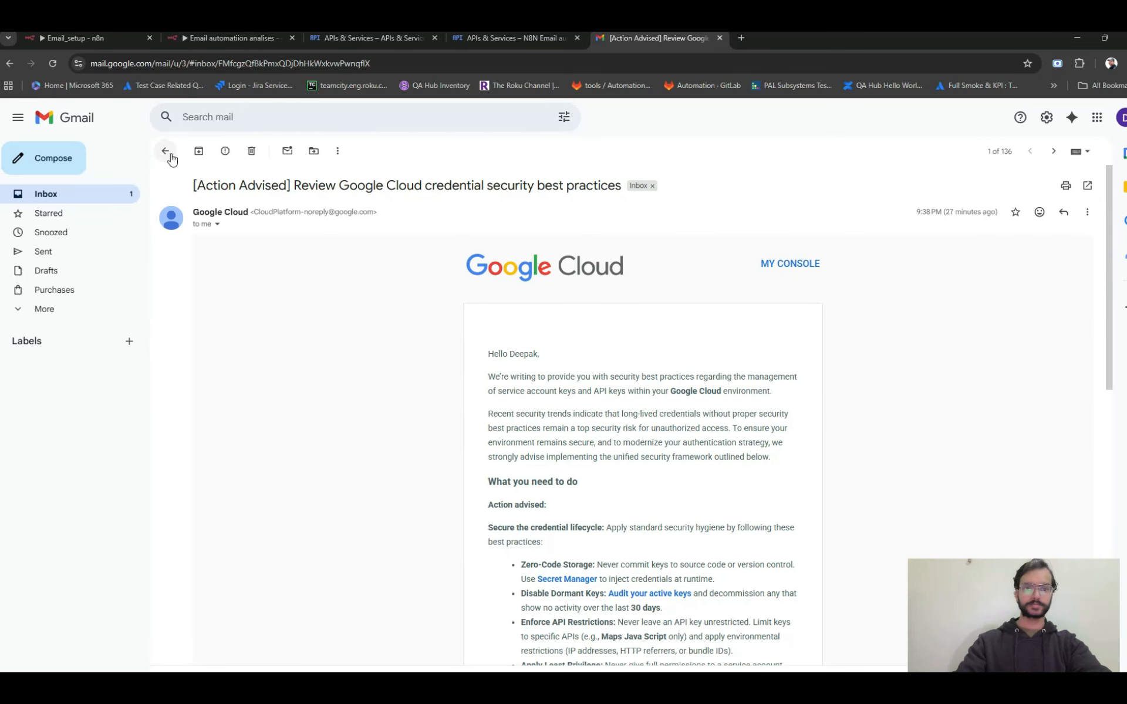
left_click(165, 151)
left_click(230, 236)
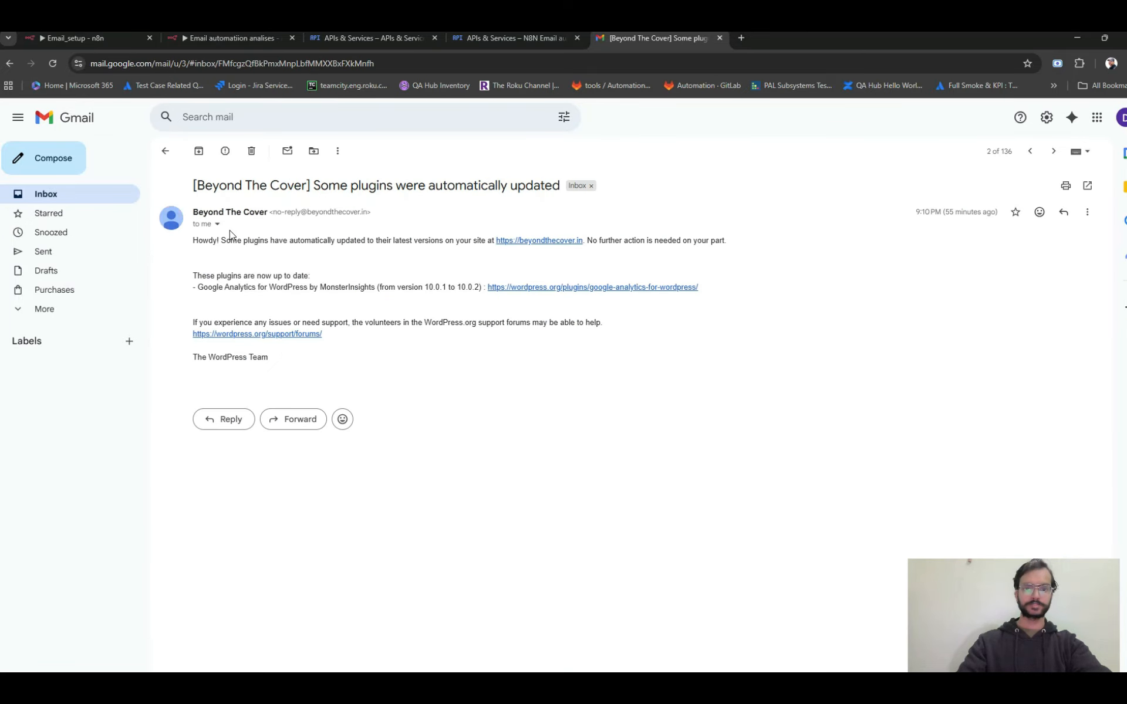
left_click(166, 151)
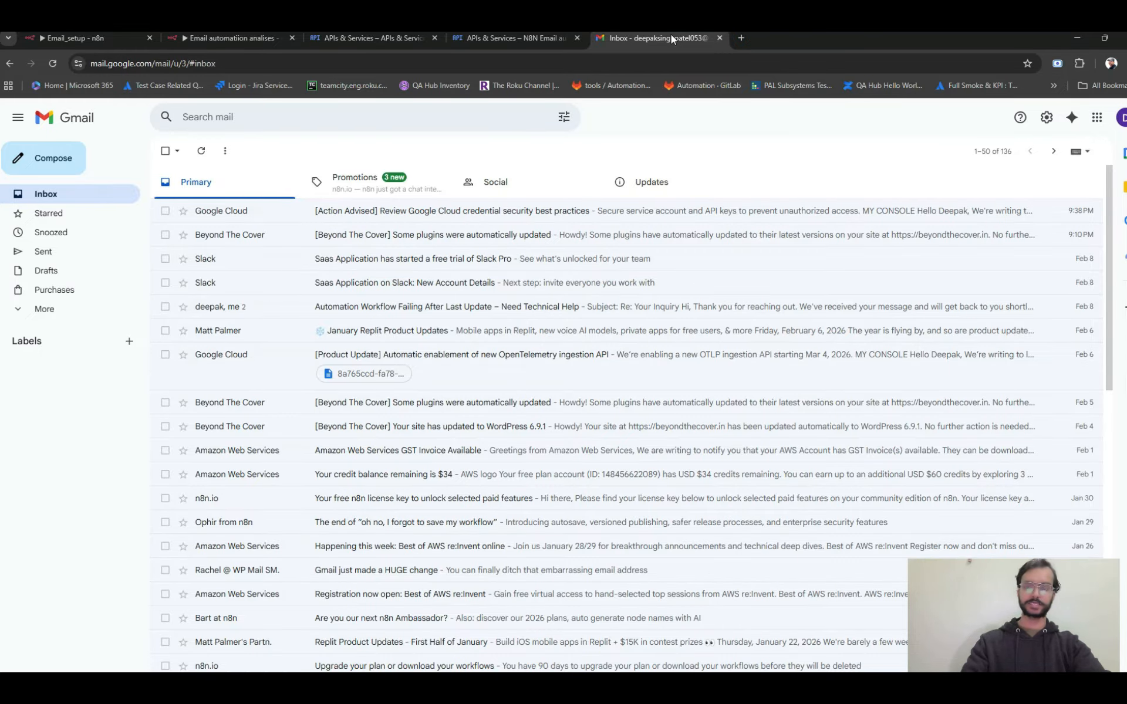
In the sender account's Gmail in another tab, send the drafted forward of "Automation Workflow Failing After Last Update – Need Technical Help".
left_click(741, 39)
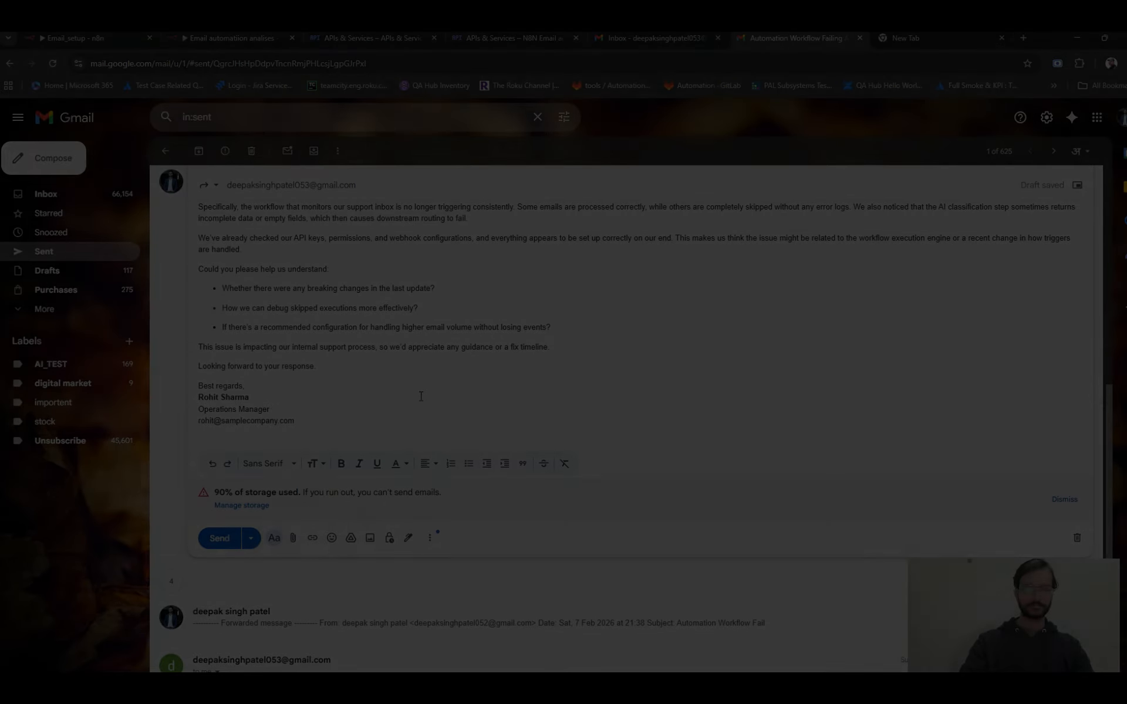
scroll(420, 396, "up", 2)
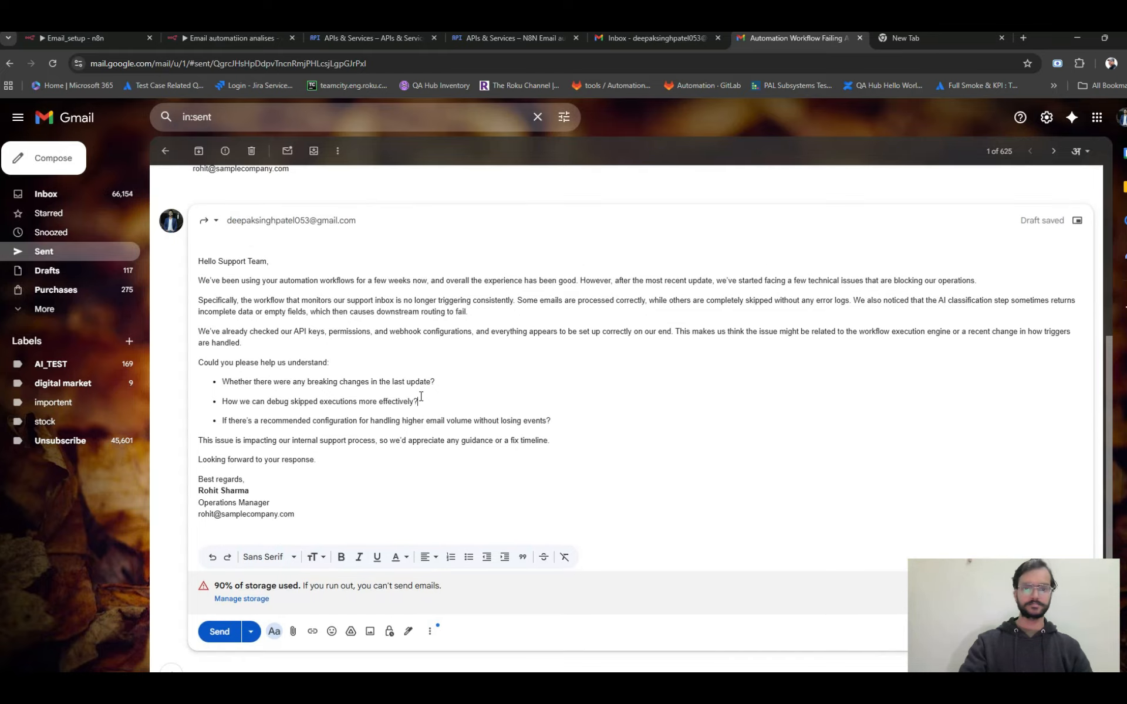
right_click(421, 396)
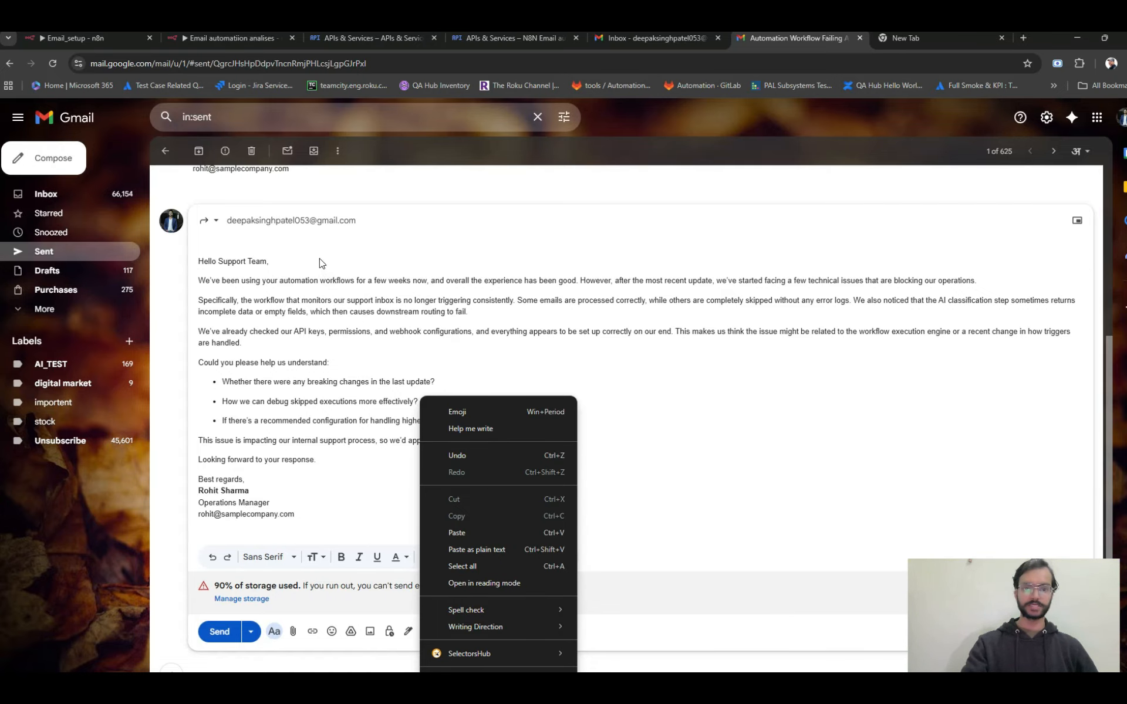
left_click(280, 337)
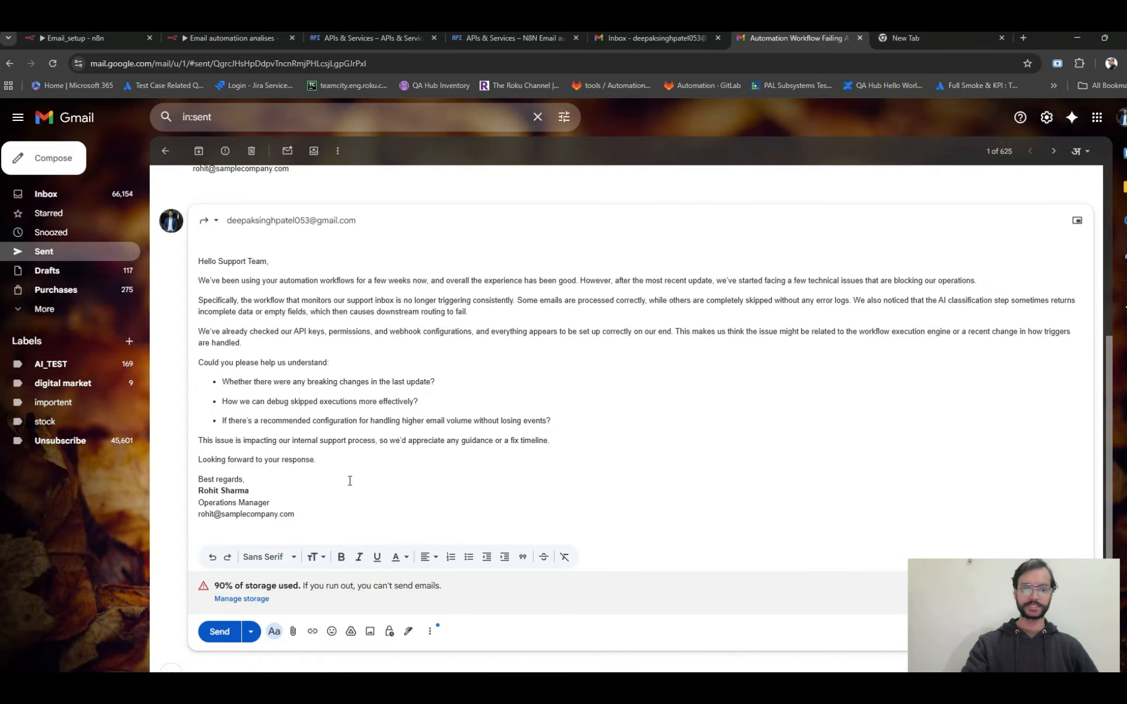
left_click(217, 630)
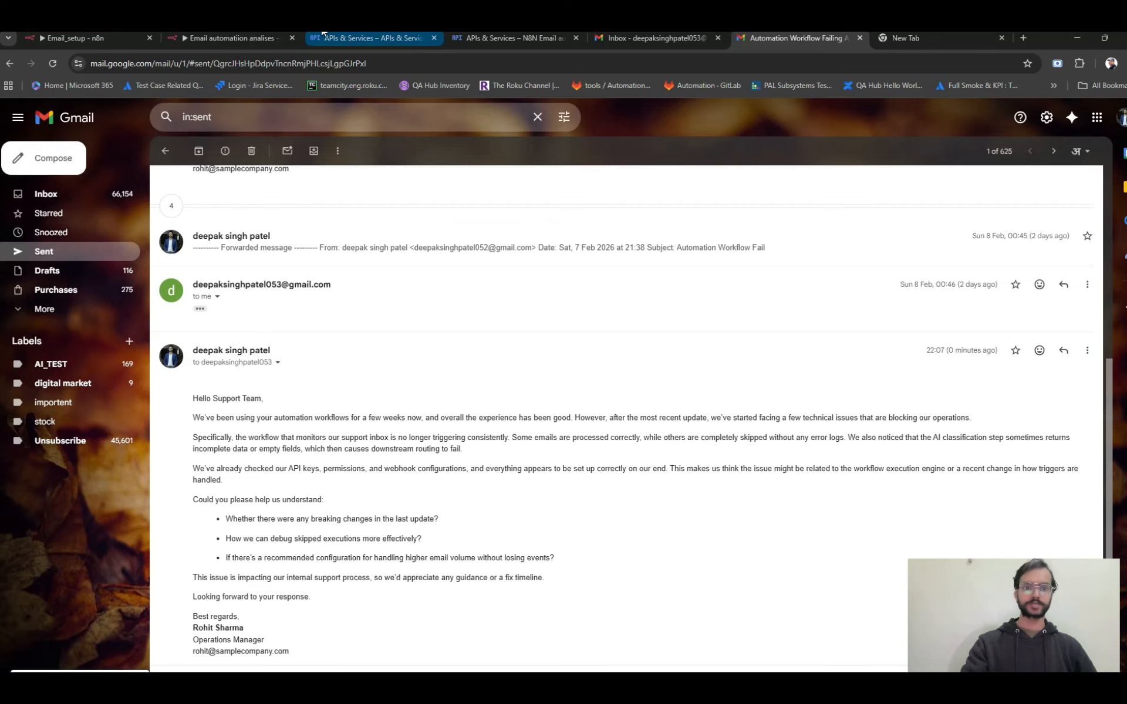
Refresh the receiving Gmail inbox, then switch back to the n8n workflow and fetch a test event in the Gmail Trigger.
left_click(660, 36)
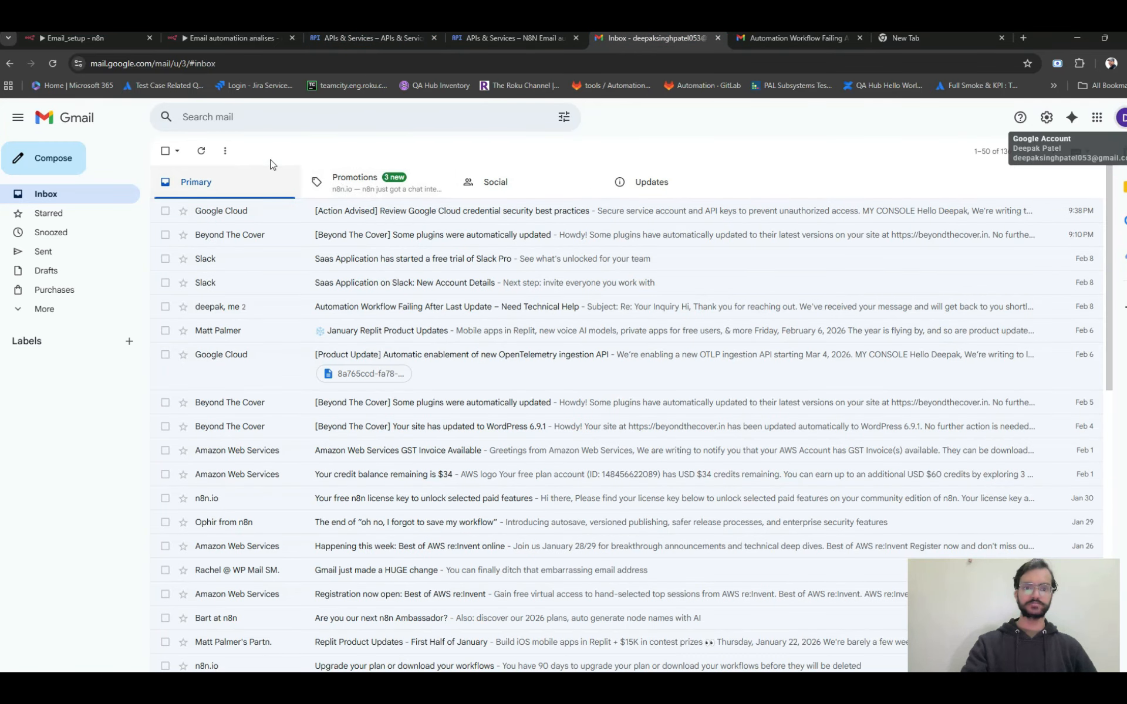
left_click(202, 152)
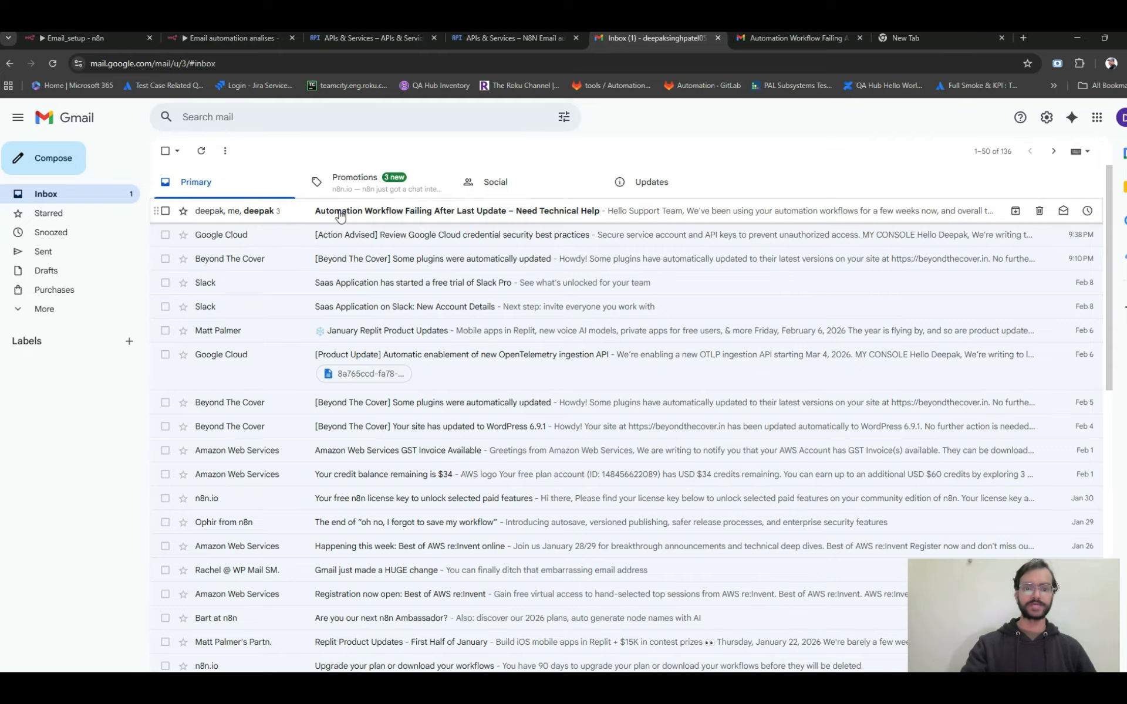
left_click(228, 38)
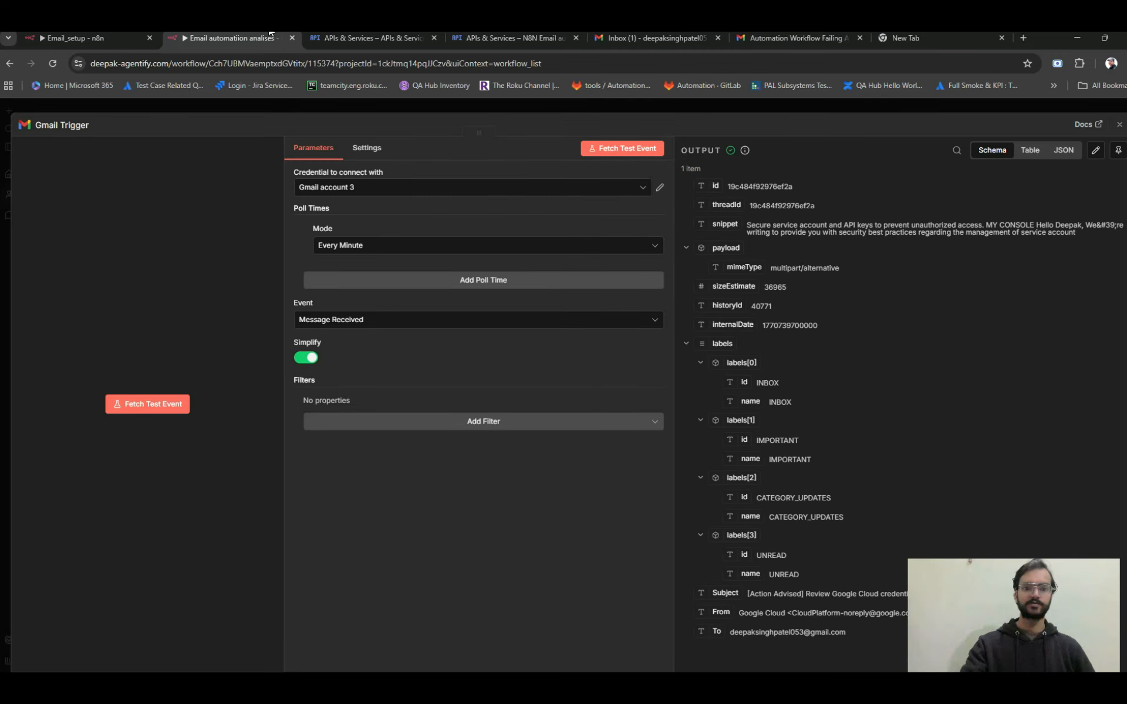
left_click(618, 149)
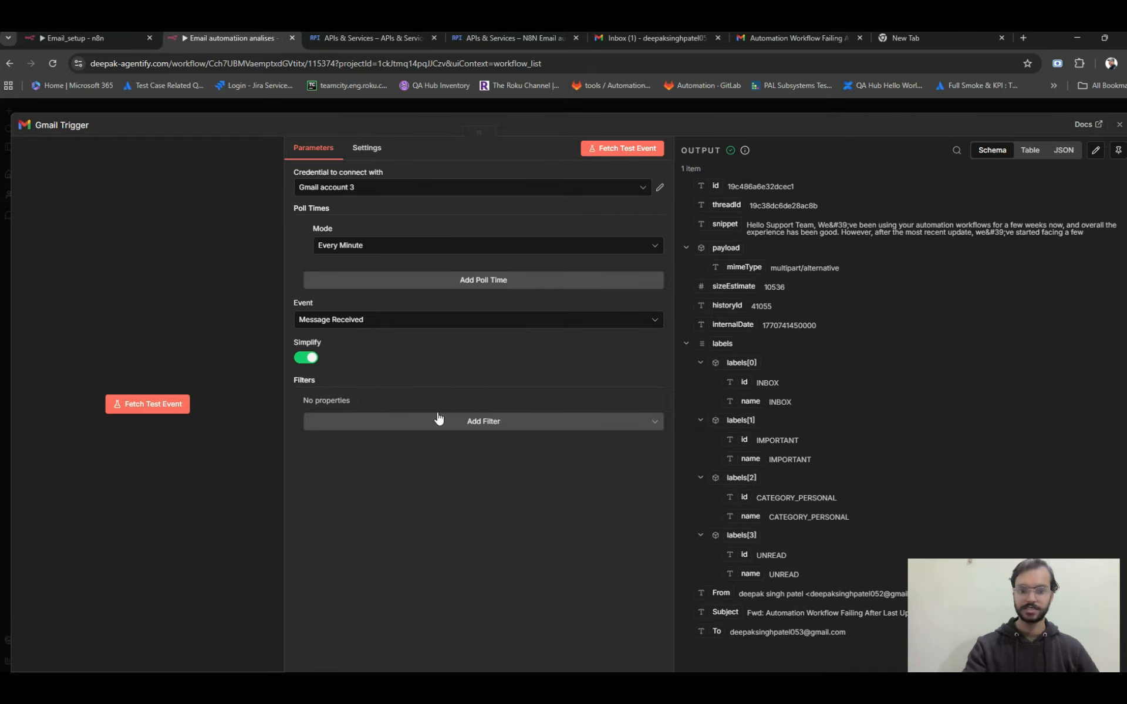
Turn off Simplify in the Gmail Trigger and fetch another test event to review the full email output.
left_click(308, 361)
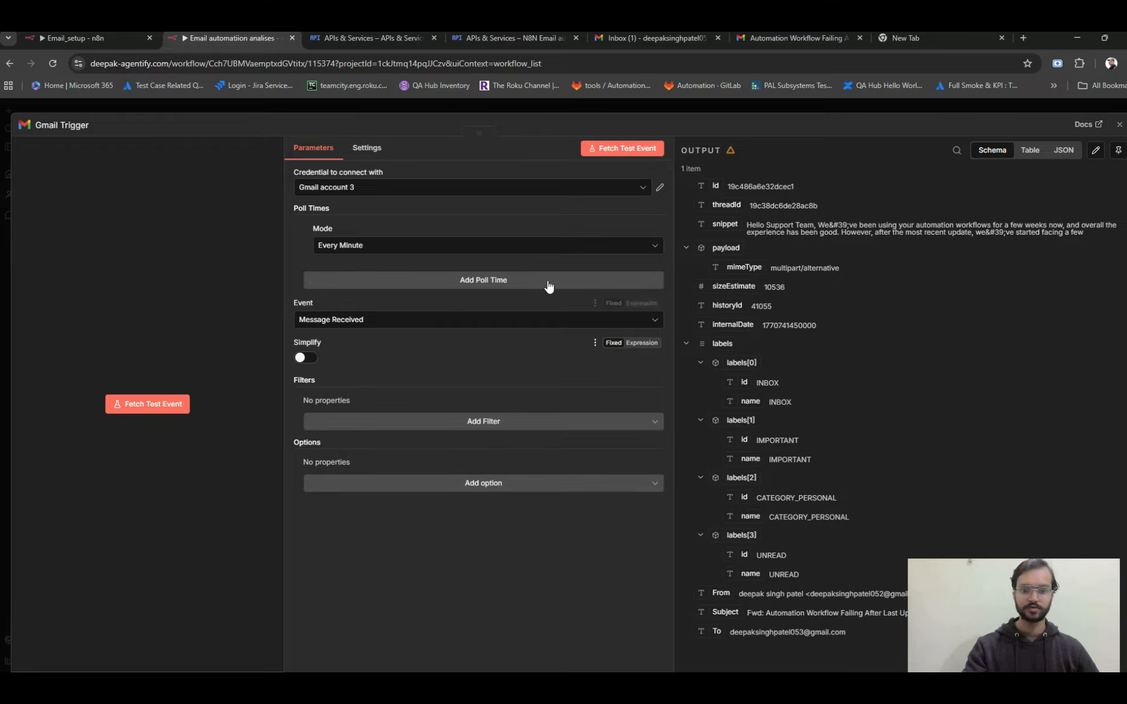
left_click(627, 148)
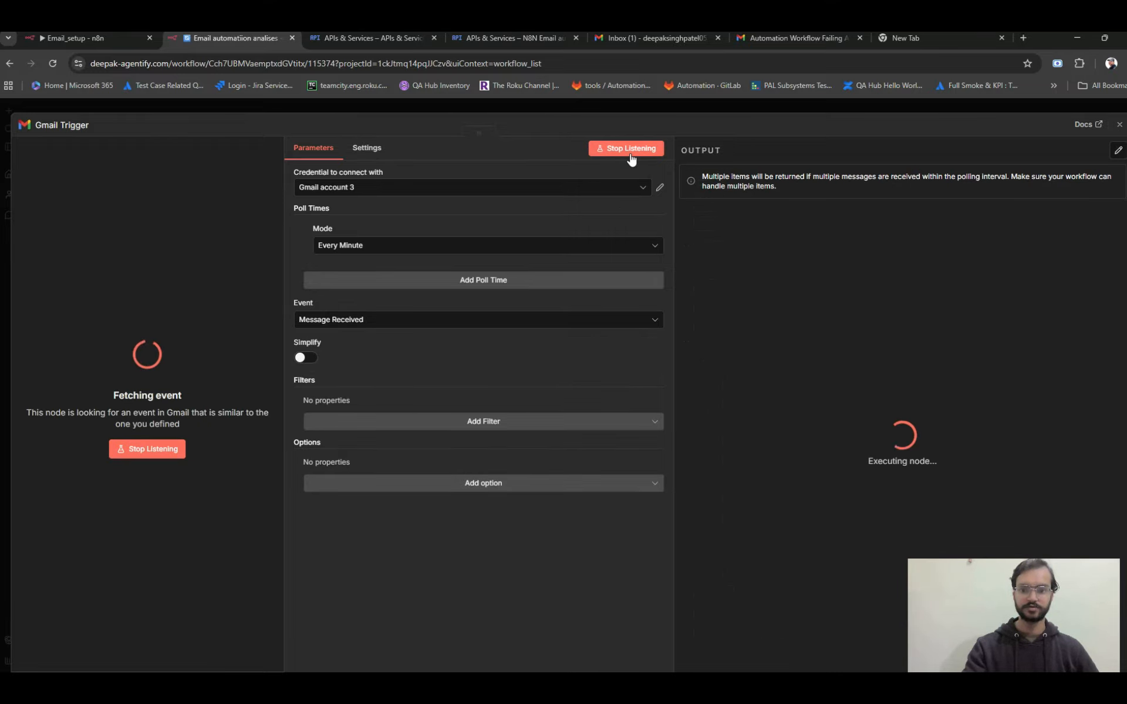
scroll(720, 252, "down", 10)
scroll(720, 253, "down", 15)
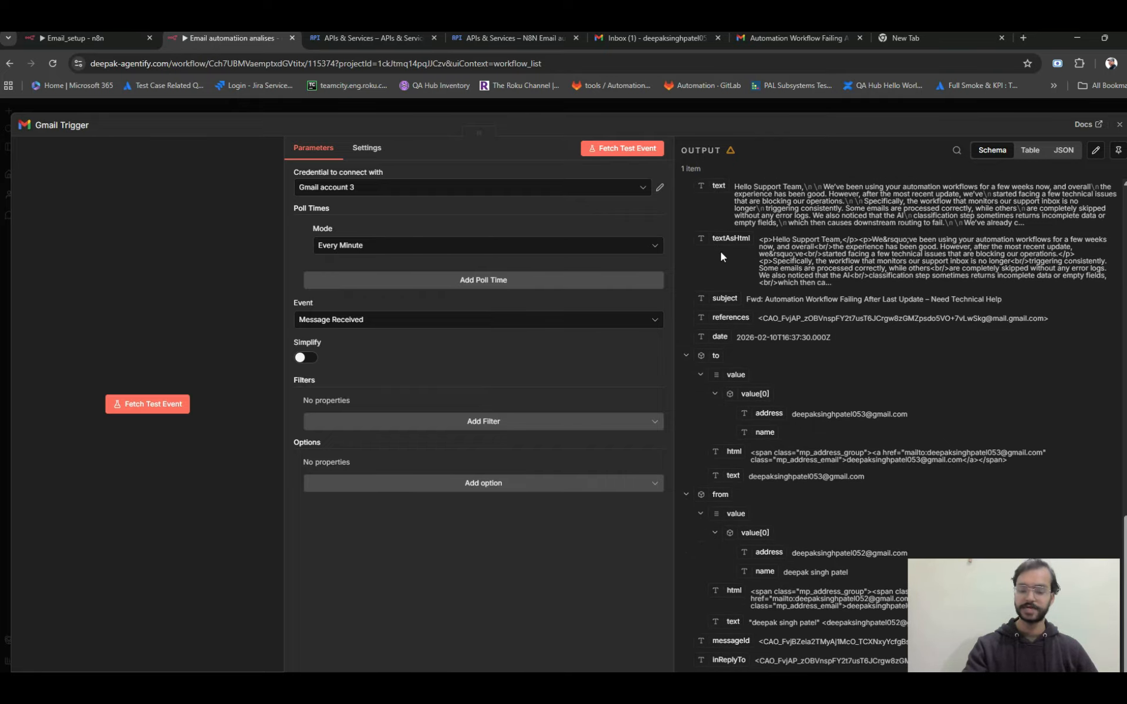
scroll(721, 256, "up", 8)
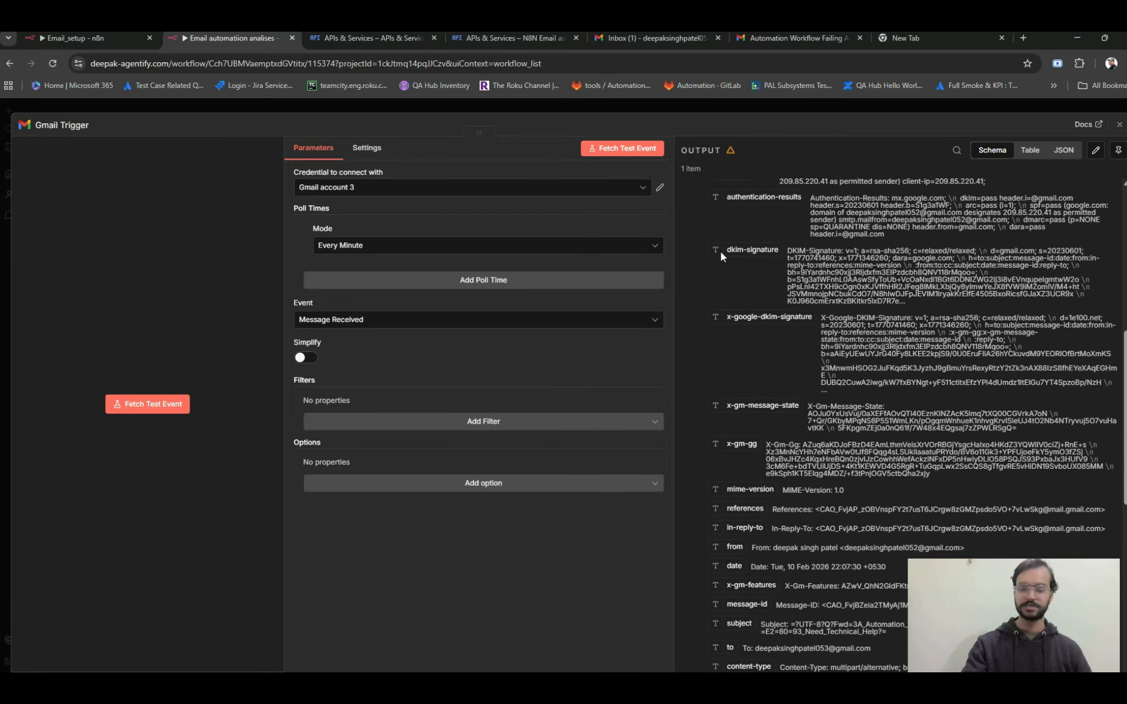
scroll(720, 249, "down", 4)
scroll(719, 249, "down", 5)
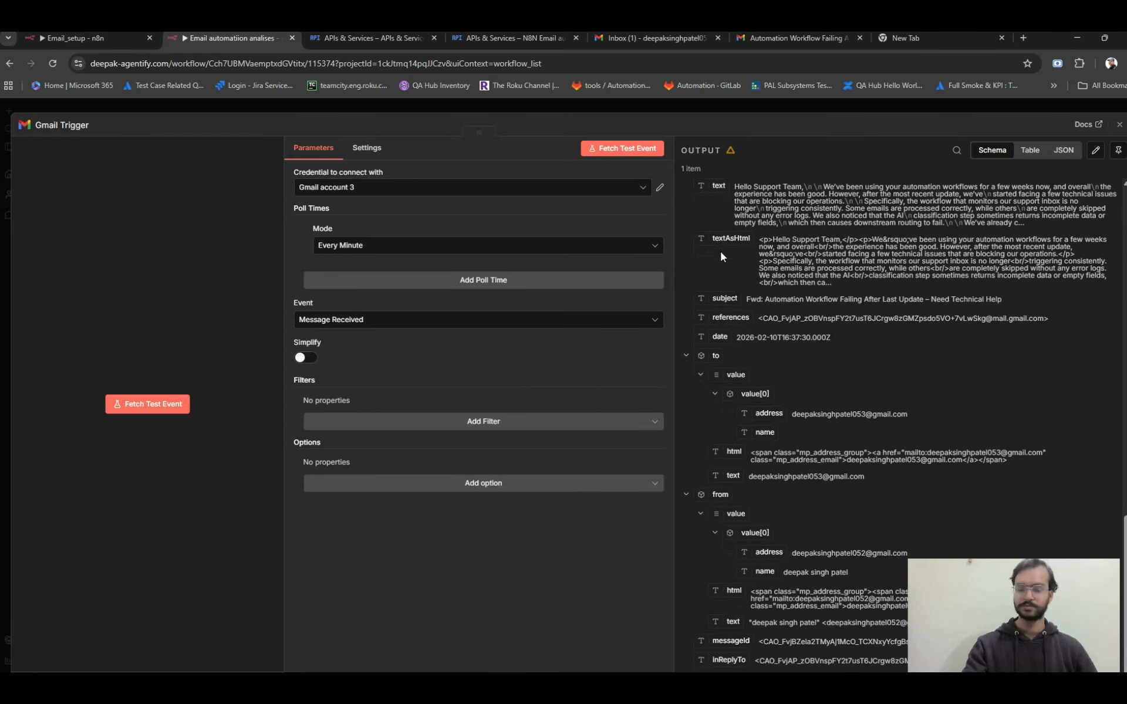
scroll(720, 249, "up", 15)
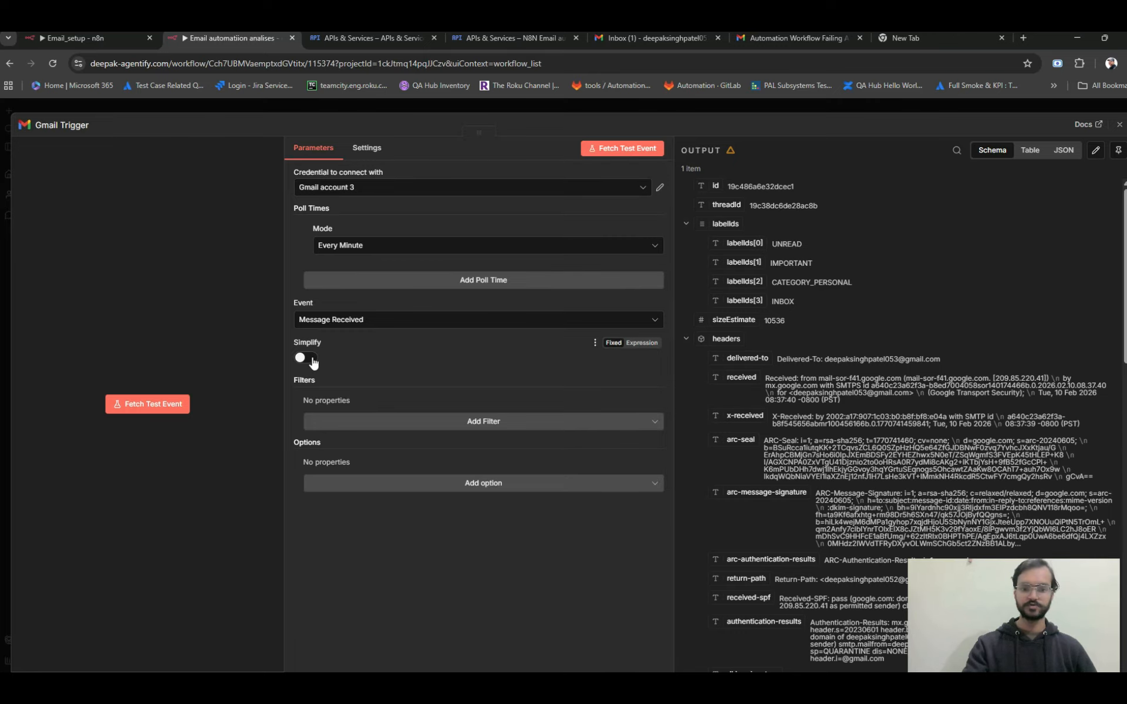
Close the Gmail Trigger's settings, shift its node slightly left on the canvas, and add an AI Agent node after it.
left_click(1116, 125)
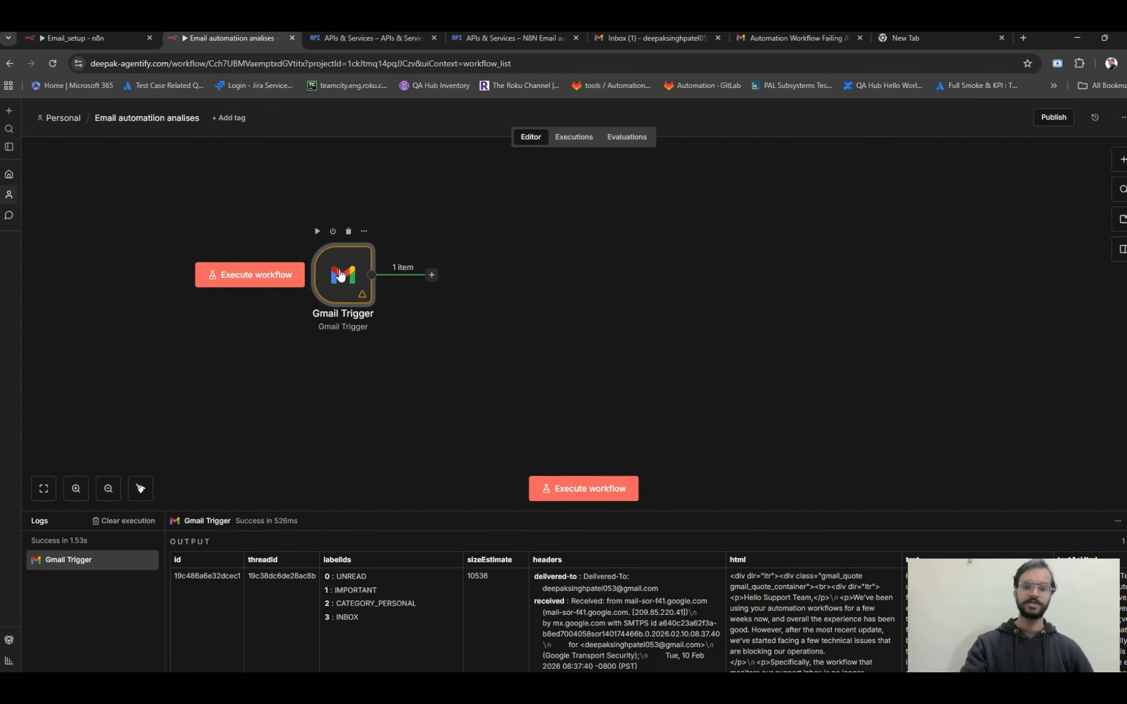
left_click_drag(313, 273, 235, 260)
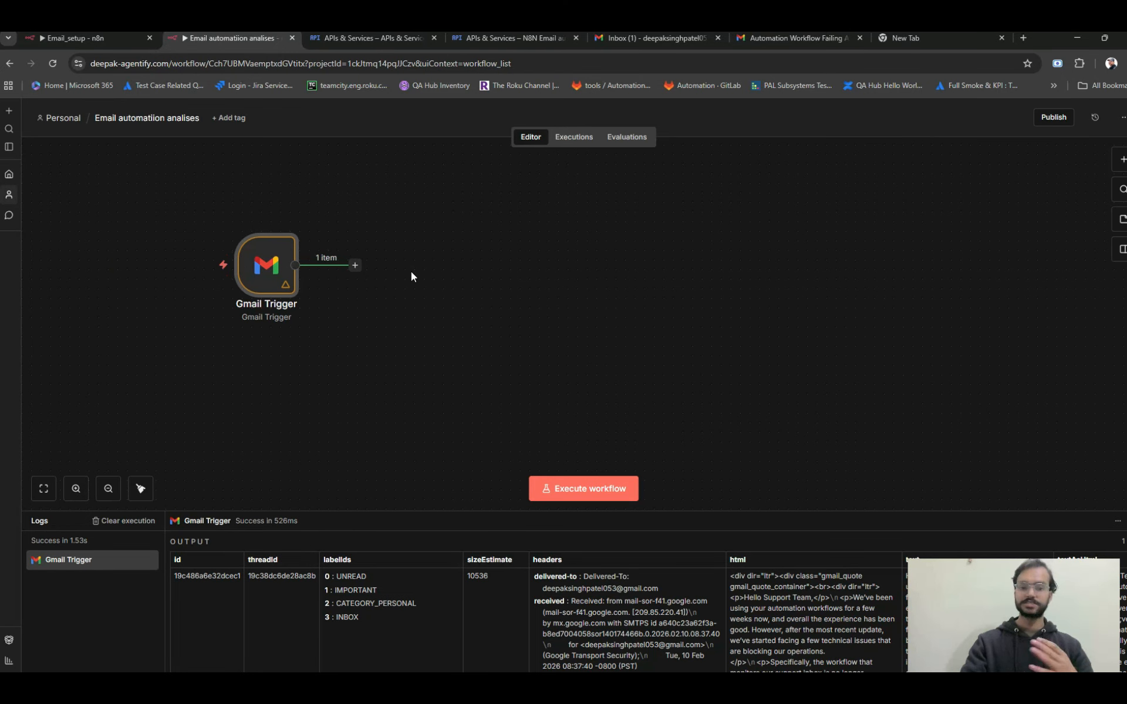
left_click(355, 268)
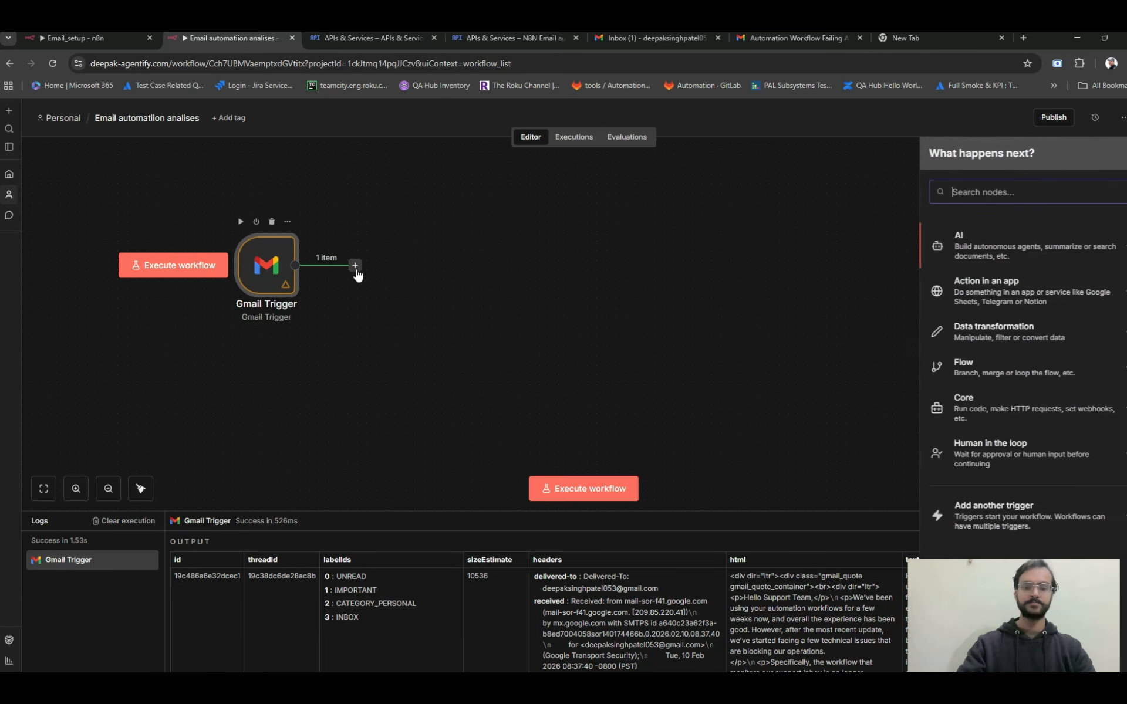
left_click(972, 243)
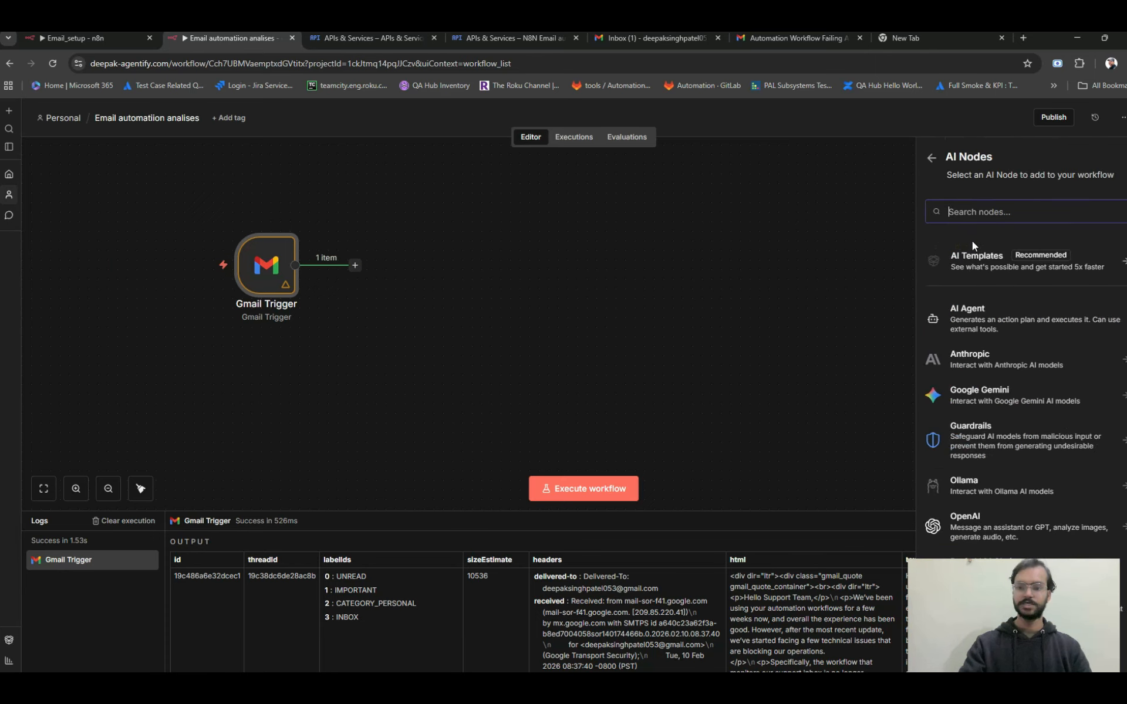
left_click(967, 317)
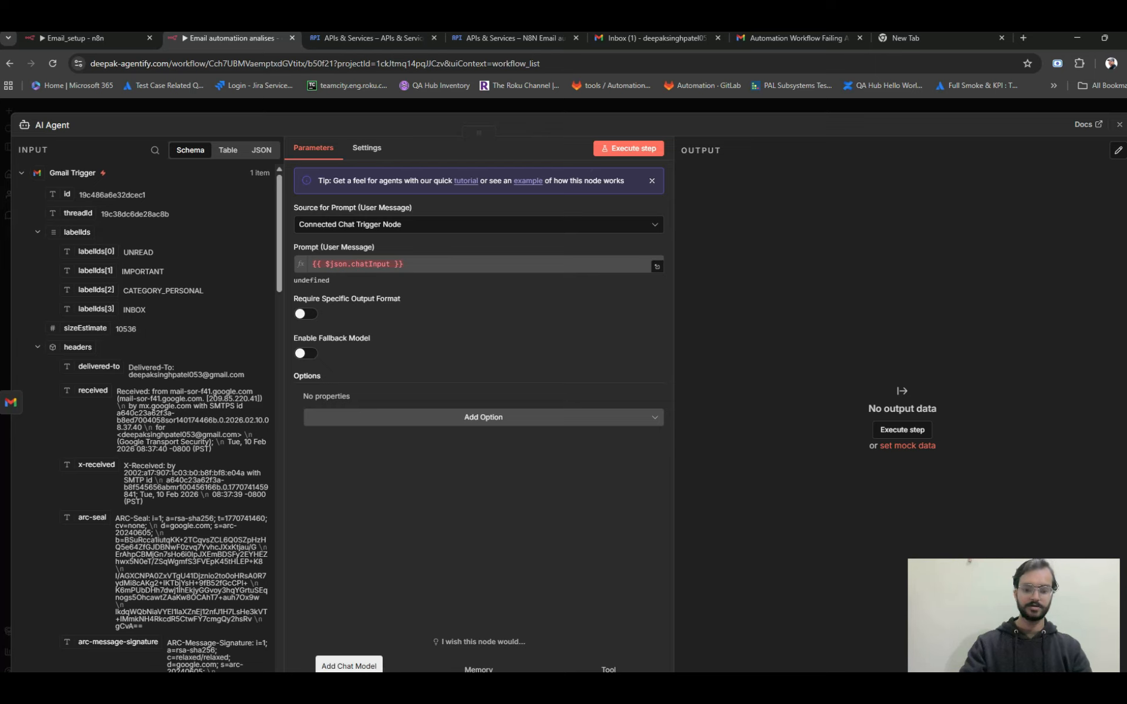
Attach an OpenAI Chat Model using OpenAi account 2 and gpt-4.1-mini to the AI Agent, and move its node closer beneath the agent.
left_click(347, 668)
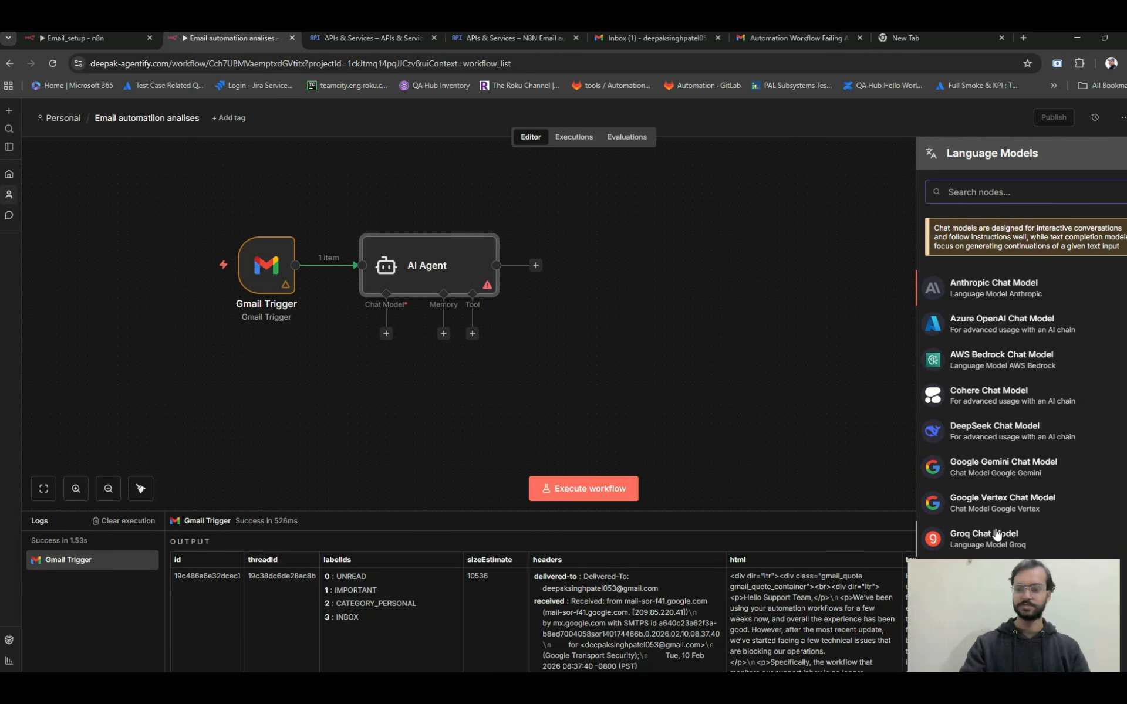
left_click_drag(988, 594, 762, 614)
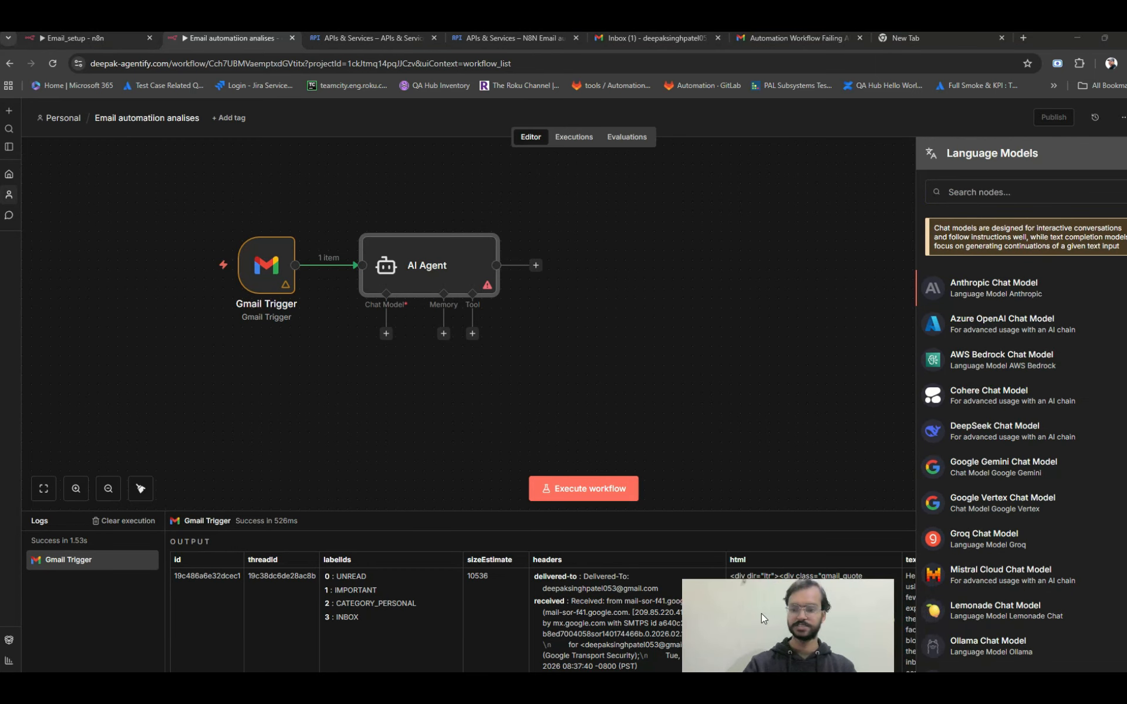
scroll(992, 587, "down", 3)
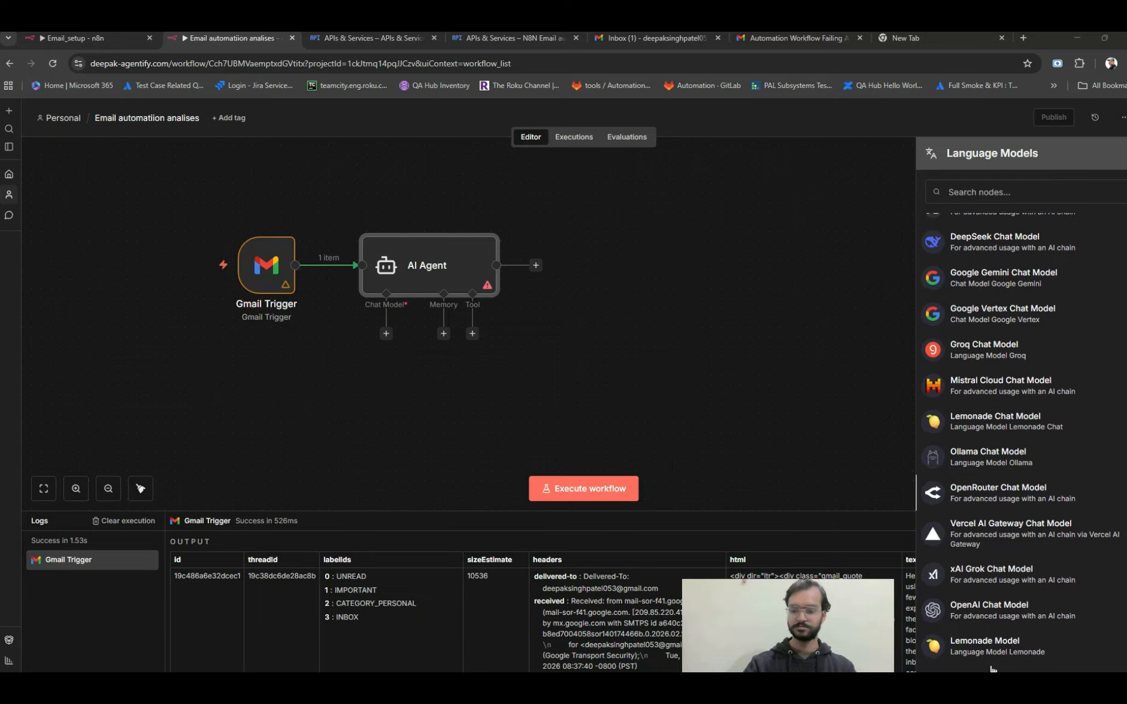
left_click(991, 611)
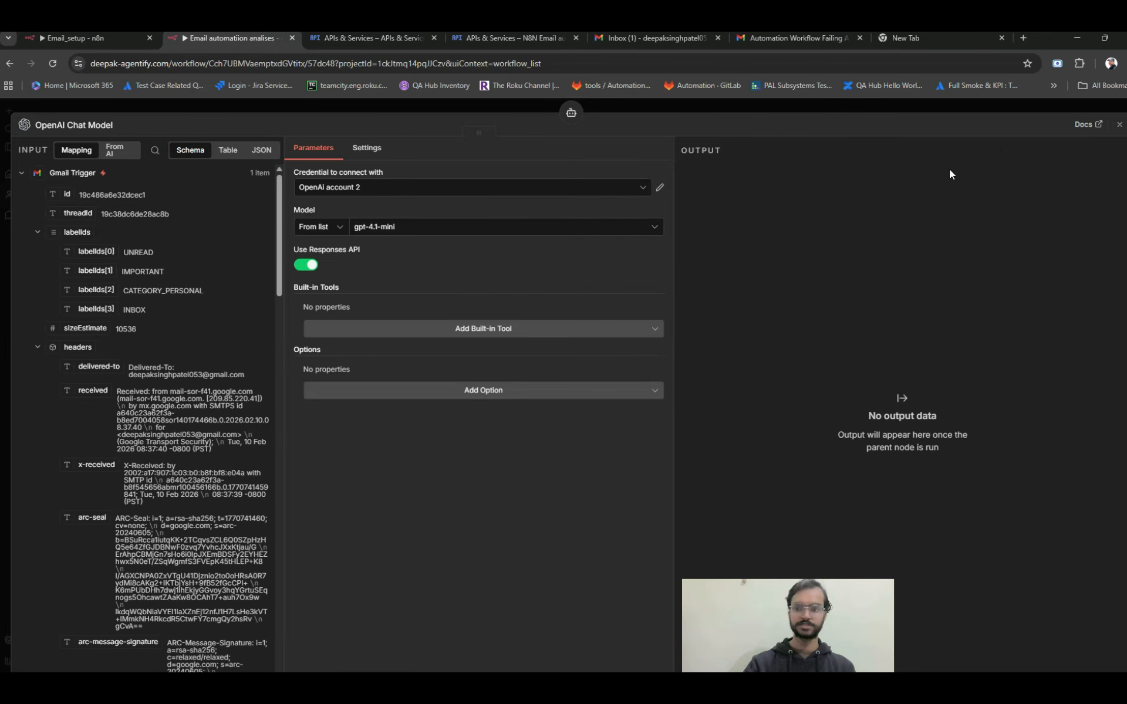
left_click(1120, 124)
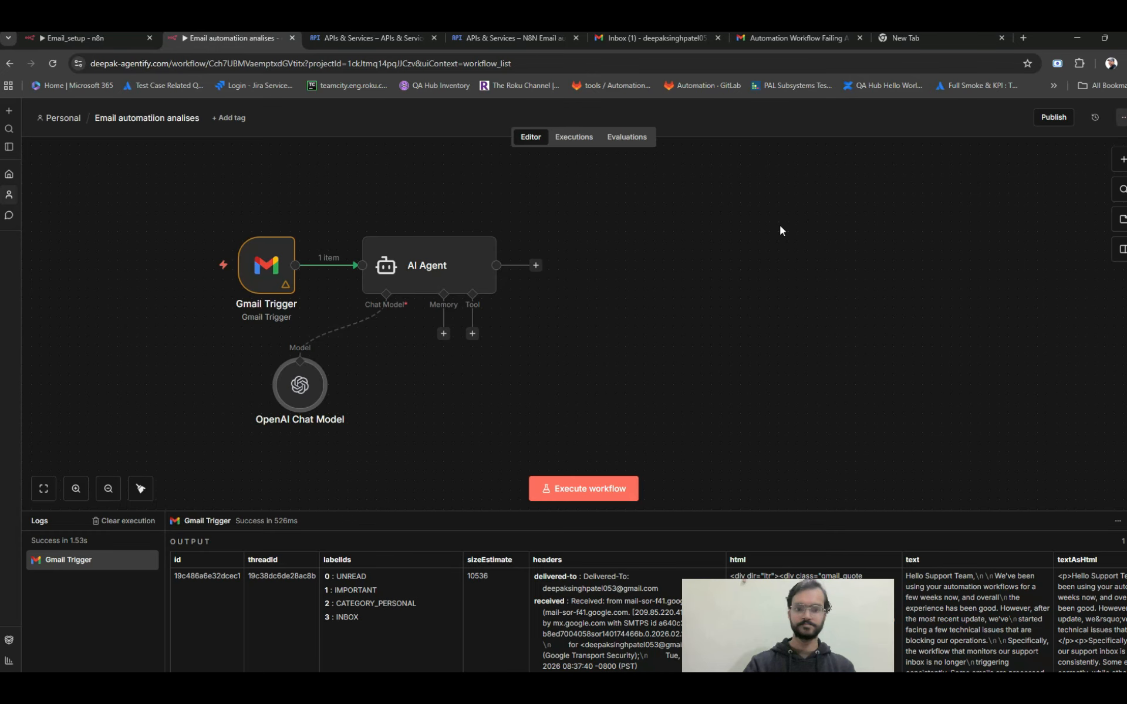
left_click_drag(312, 383, 331, 382)
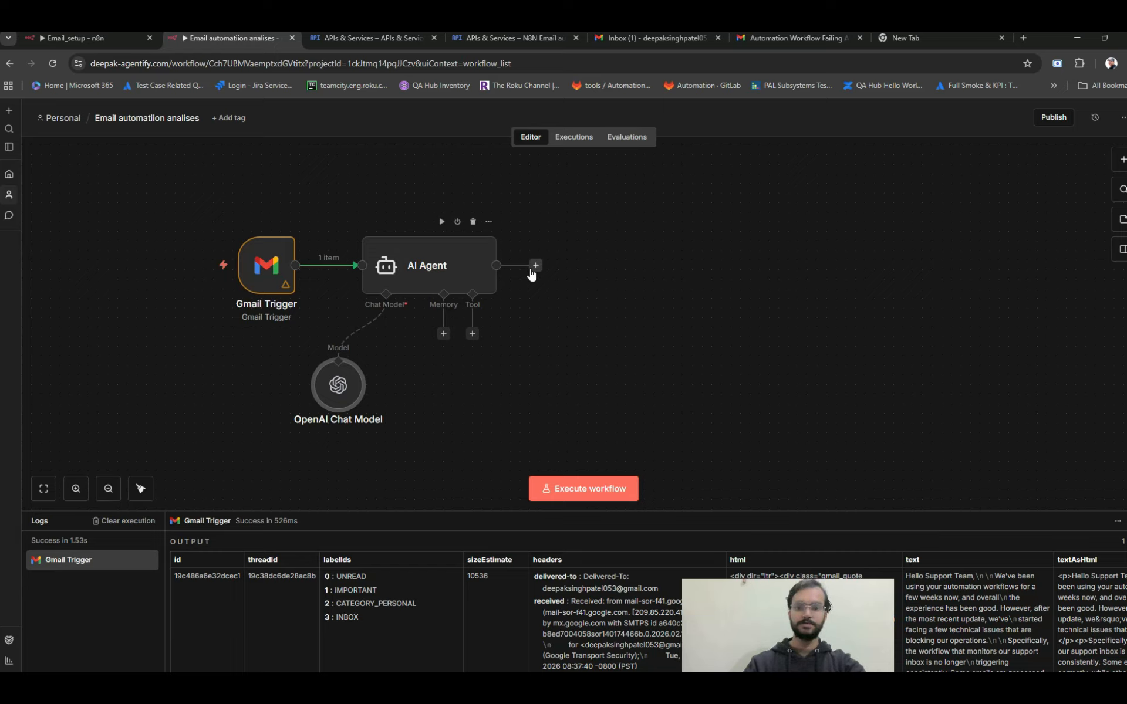
Set the AI Agent's source for the user message prompt to Define below.
left_click(442, 270)
double_click(442, 267)
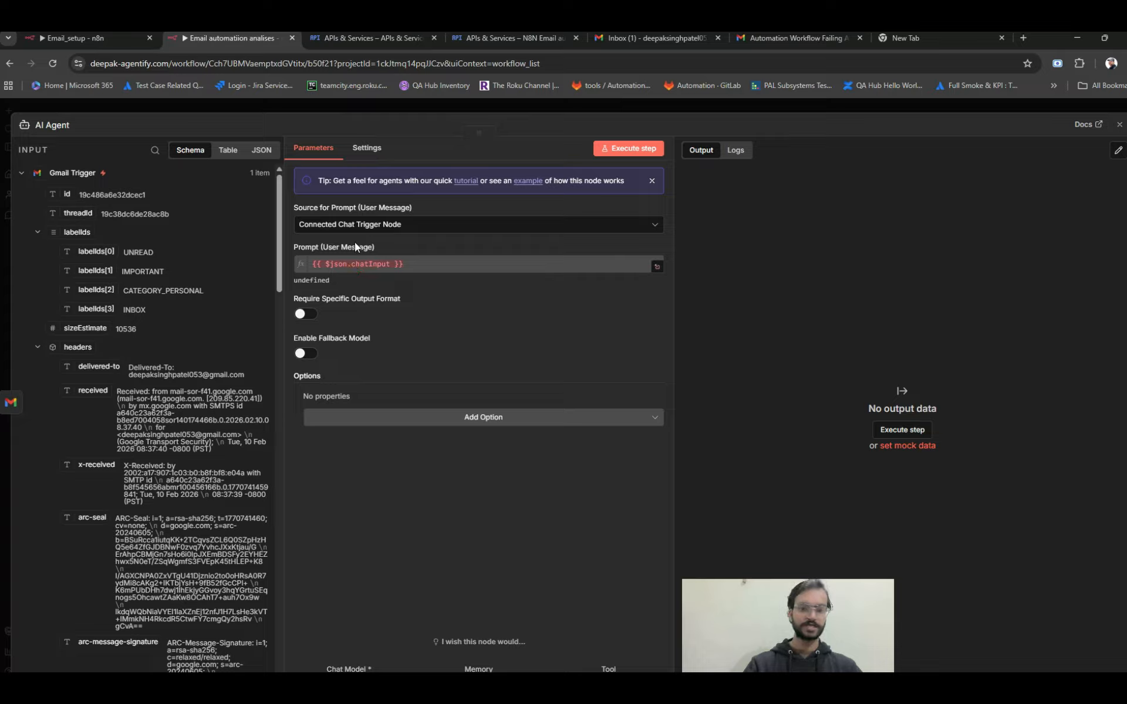
left_click(358, 225)
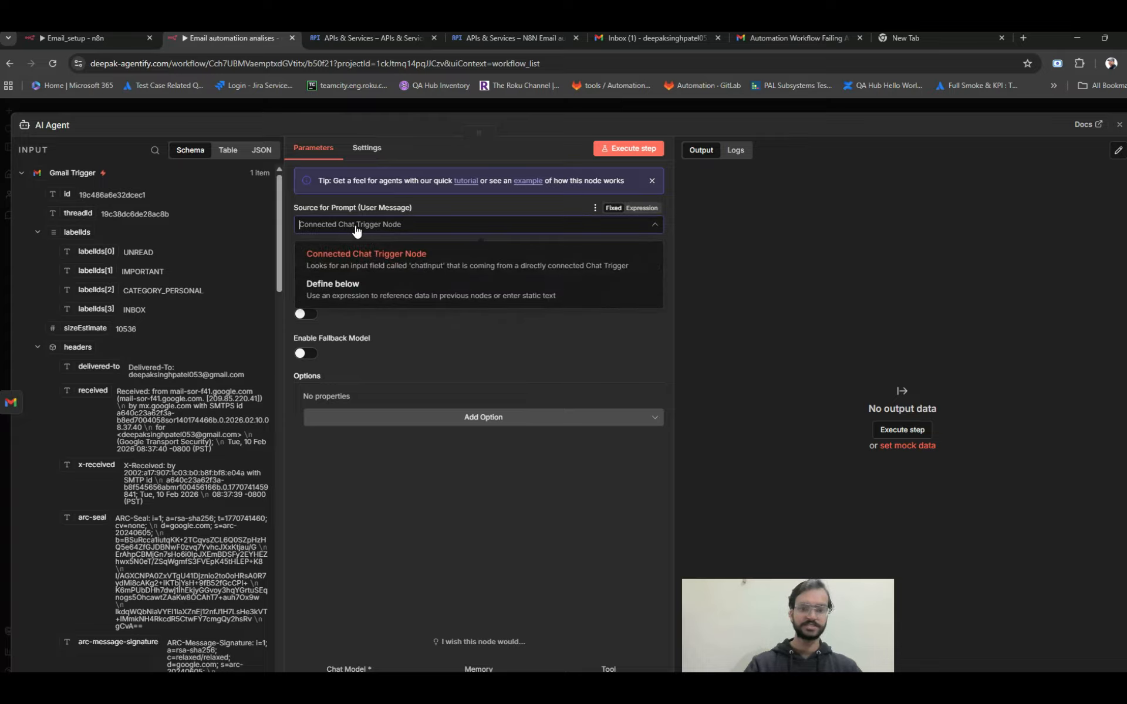
left_click(358, 286)
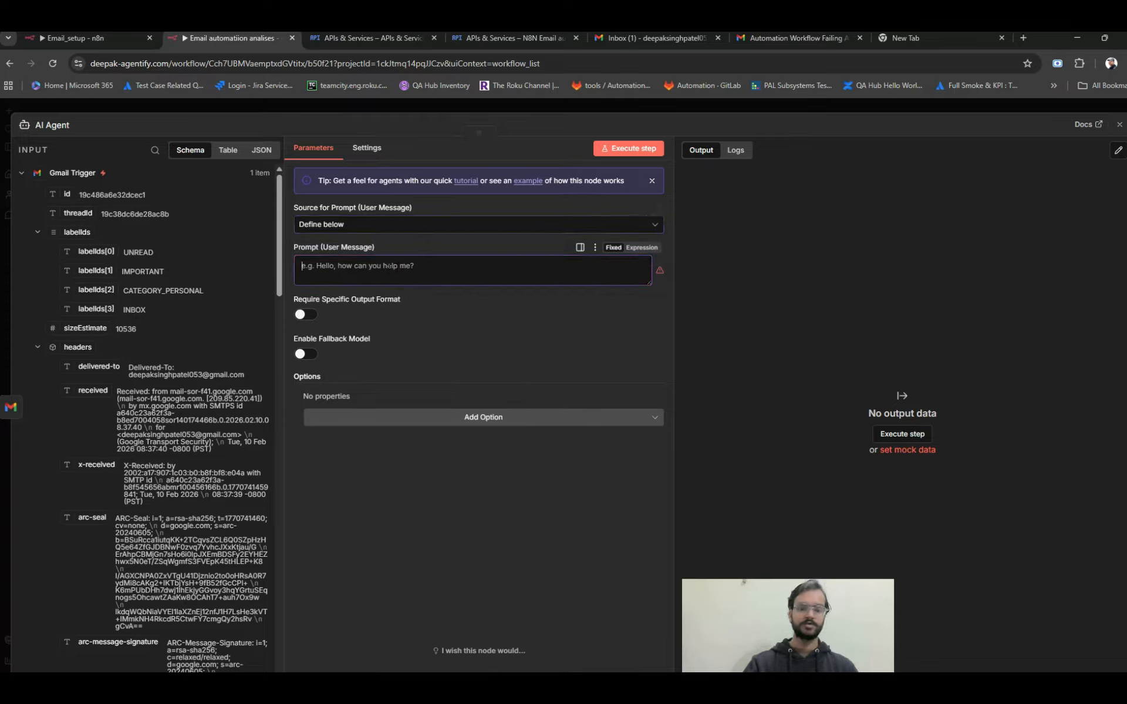
Map the Gmail Trigger's text field into the AI Agent's user message prompt as {{ $json.text }}.
scroll(154, 328, "down", 5)
scroll(154, 333, "down", 10)
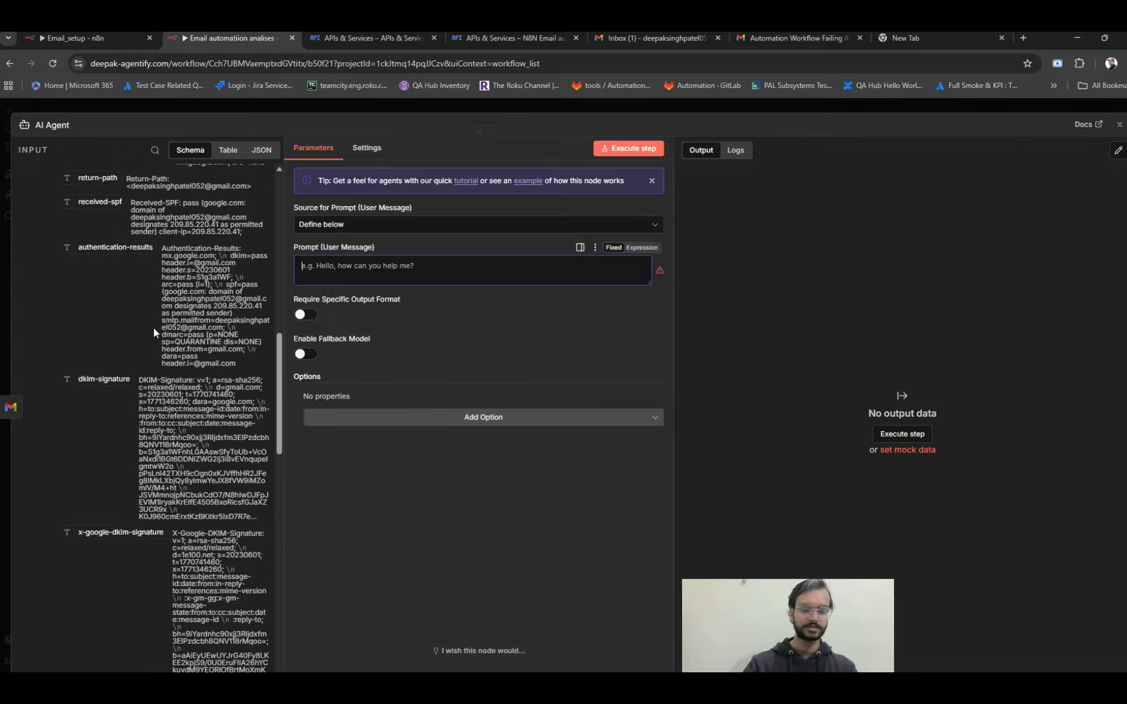
scroll(154, 329, "down", 10)
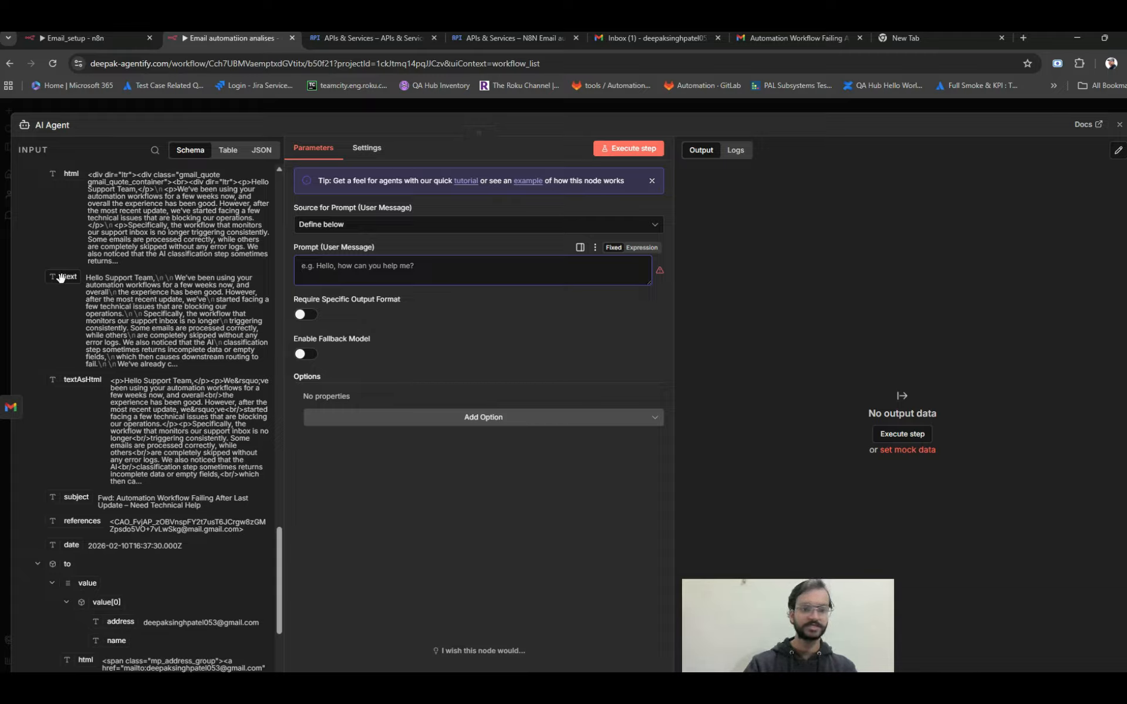
left_click_drag(61, 278, 309, 282)
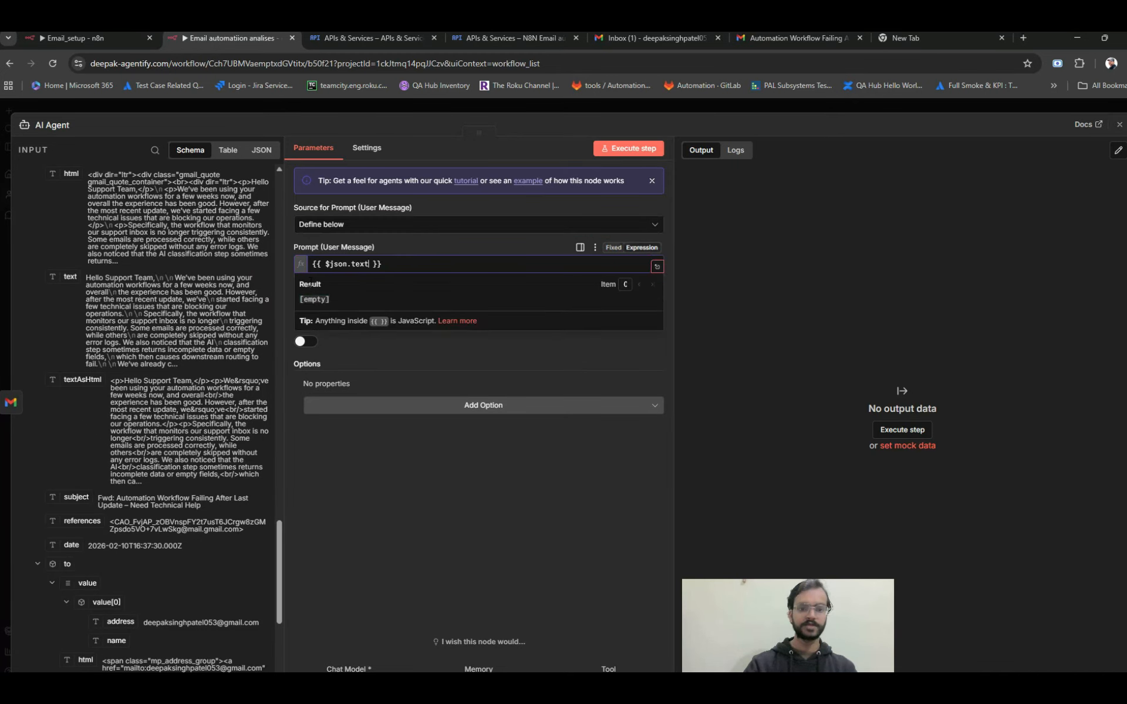
left_click(381, 485)
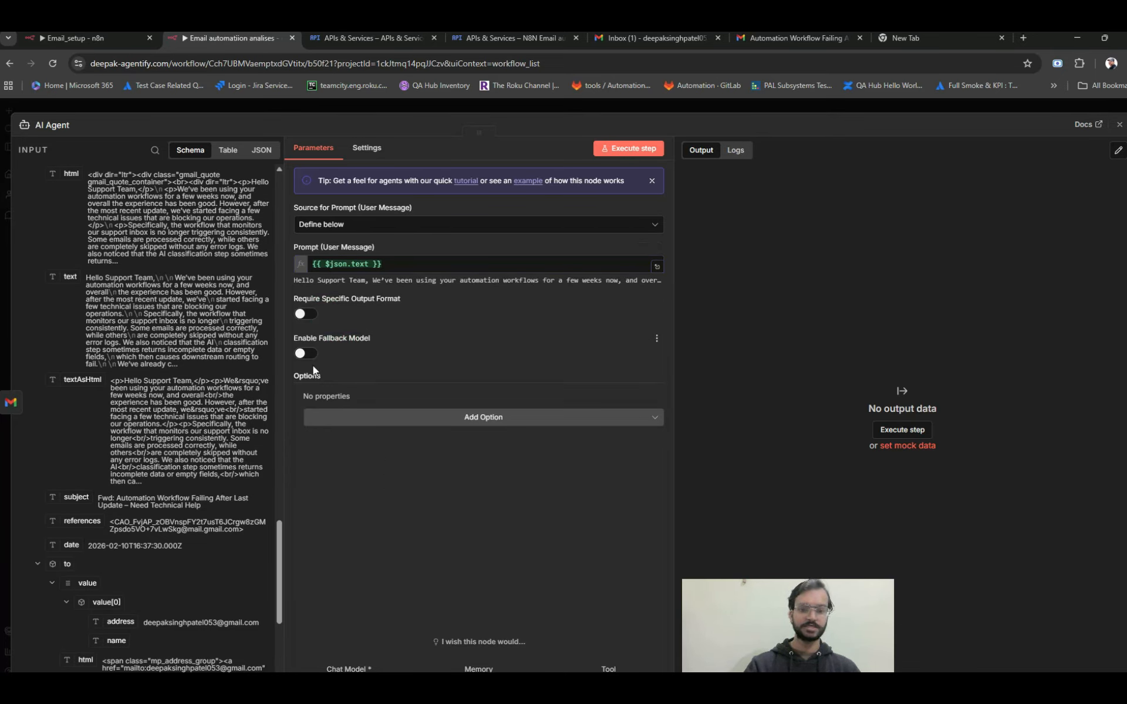
Add a System Message option as an expression and replace its default text with the AI Classification Agent prompt covering Billing, Technical, Feature and General.
left_click(485, 419)
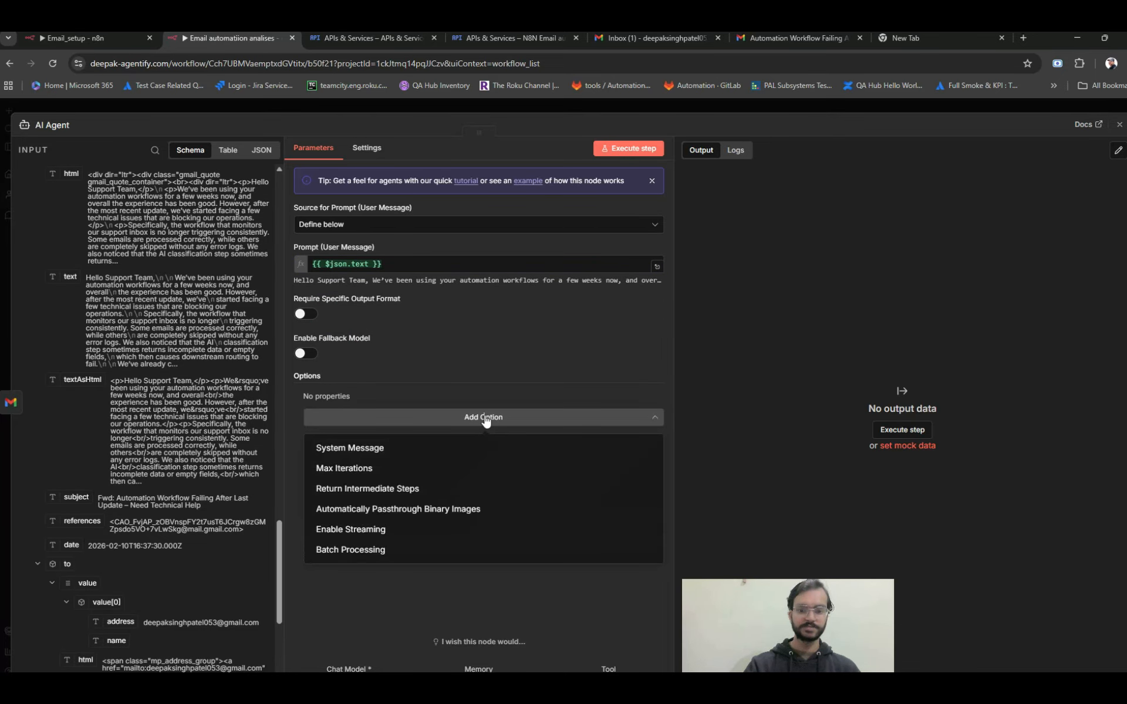
left_click(429, 449)
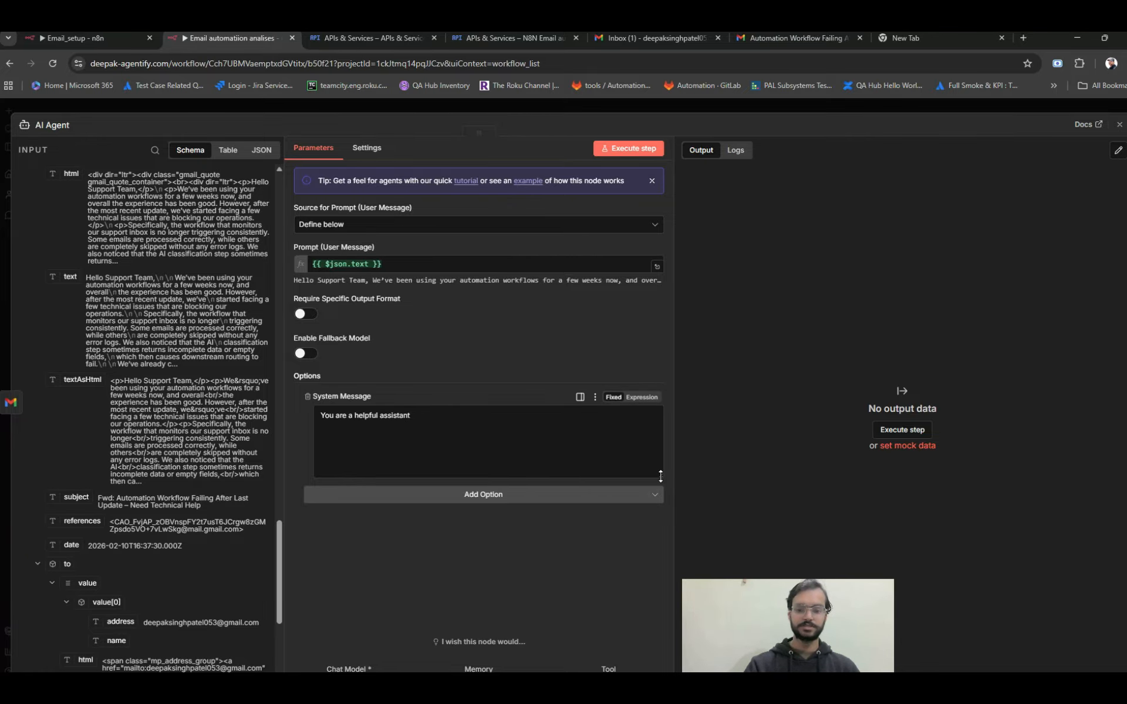
left_click(643, 398)
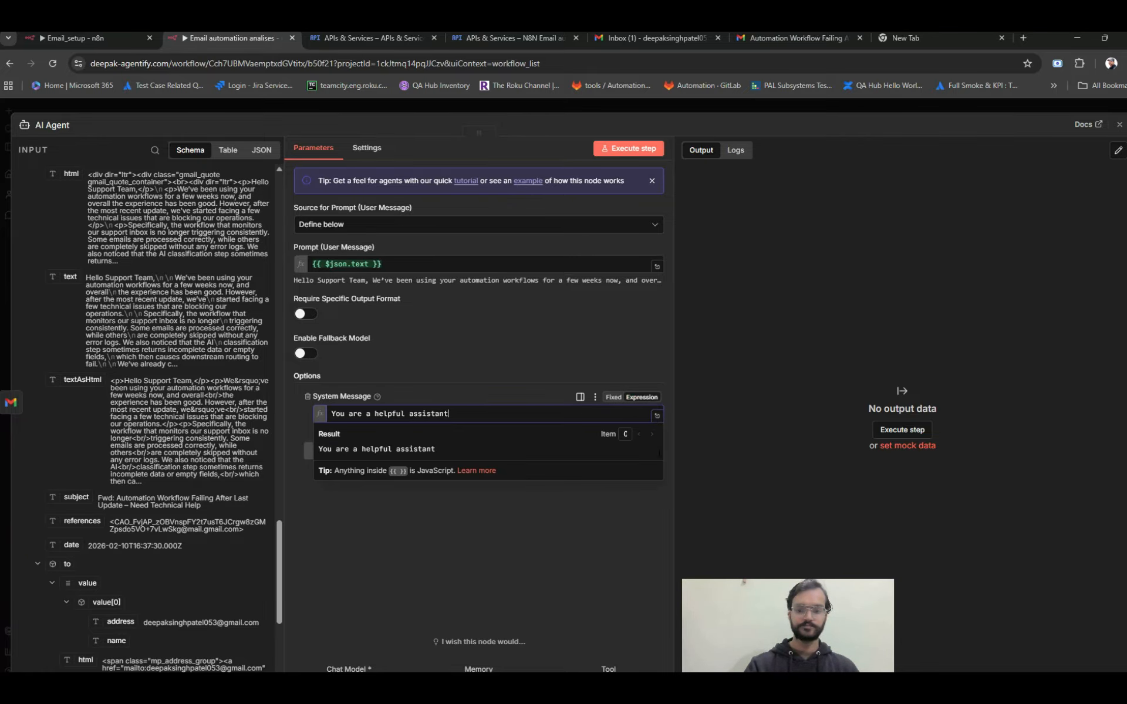
left_click(658, 418)
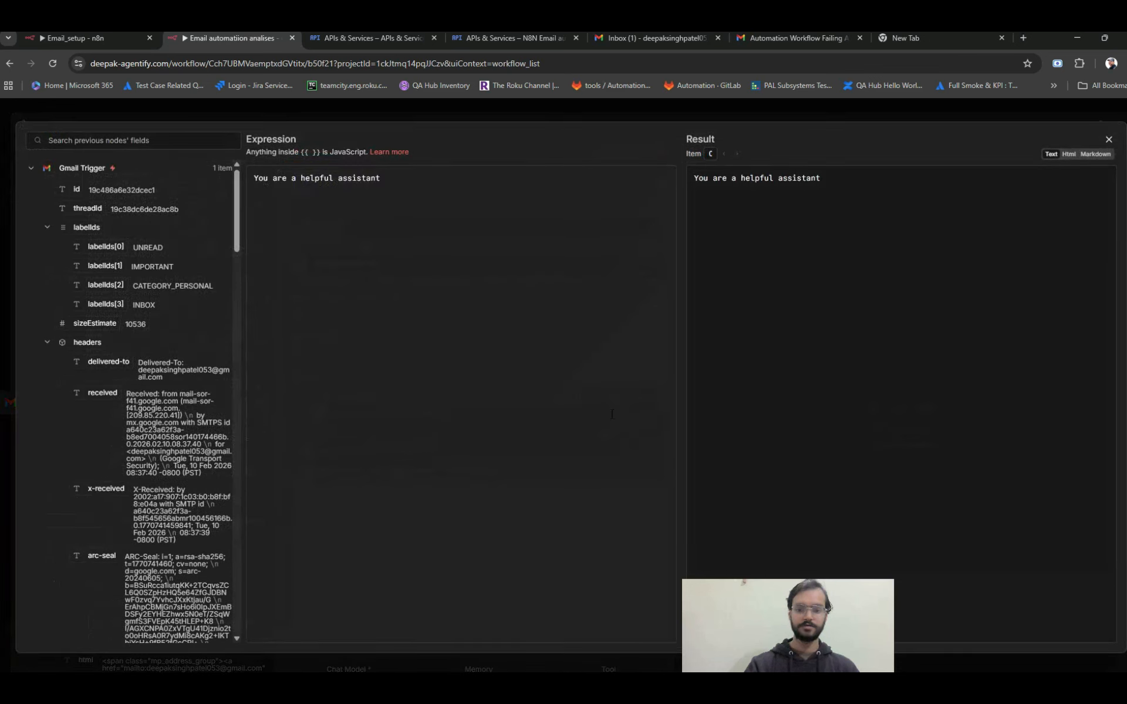
left_click(560, 352)
key("ctrl+a")
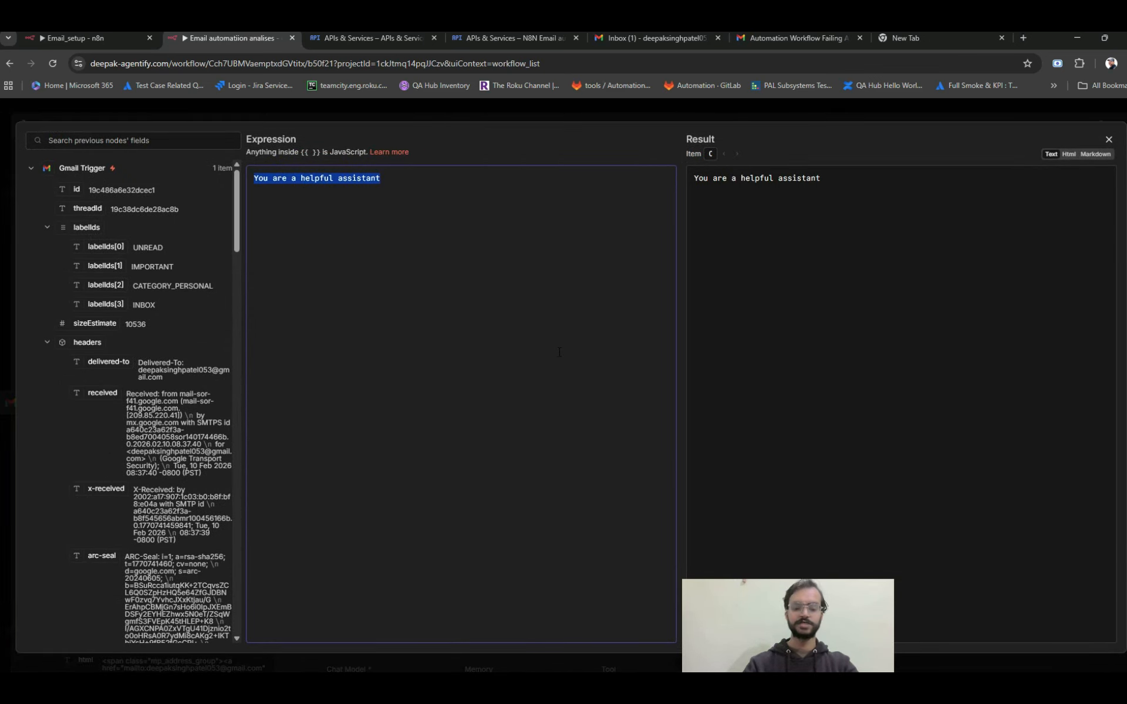
key("BackSpace")
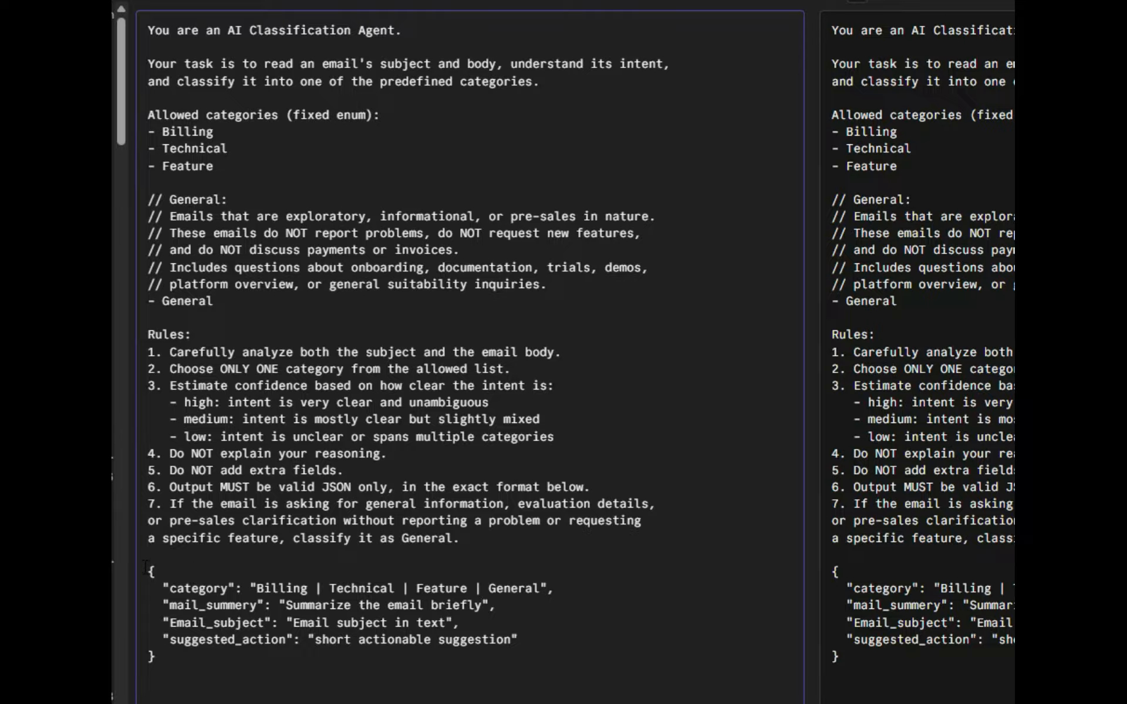
Review the category, mail_summery, Email_subject and suggested_action fields in the system message's JSON format, and close the expression editor.
left_click_drag(147, 568, 174, 669)
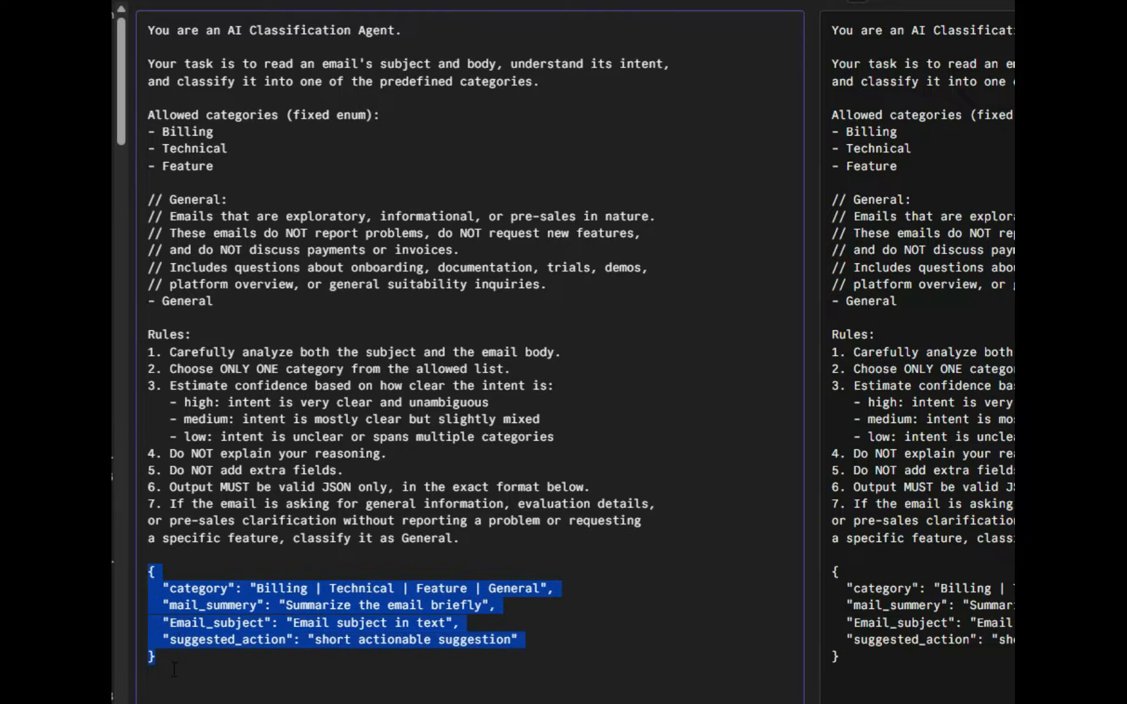
left_click(196, 656)
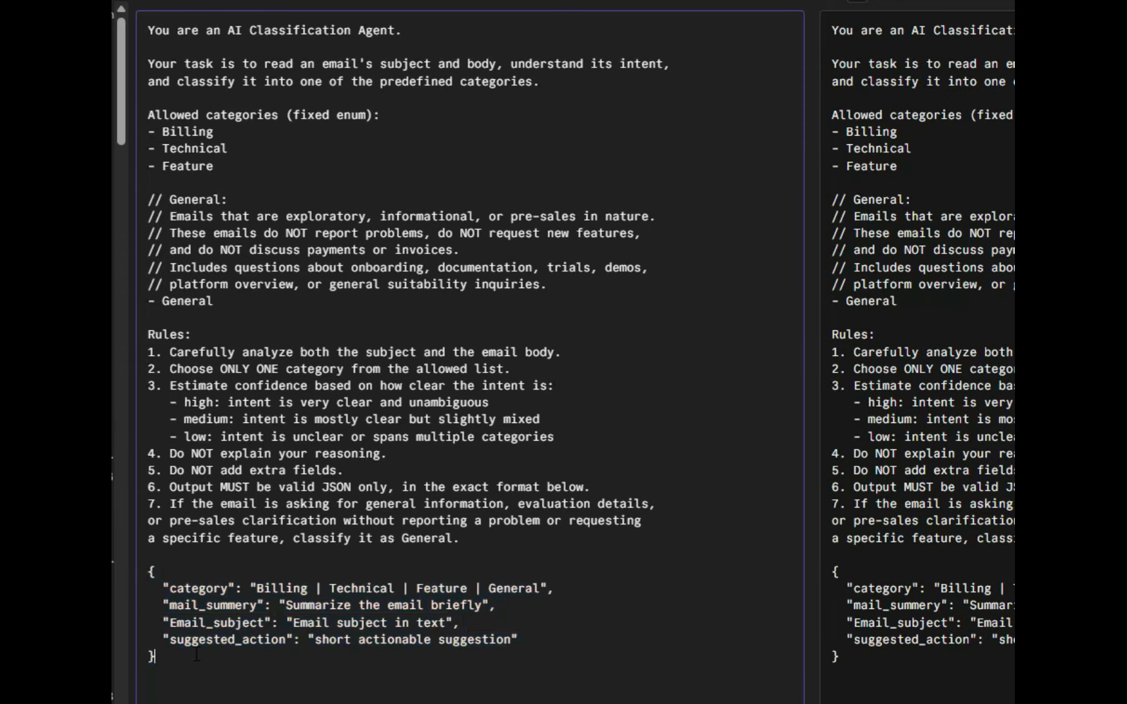
double_click(201, 590)
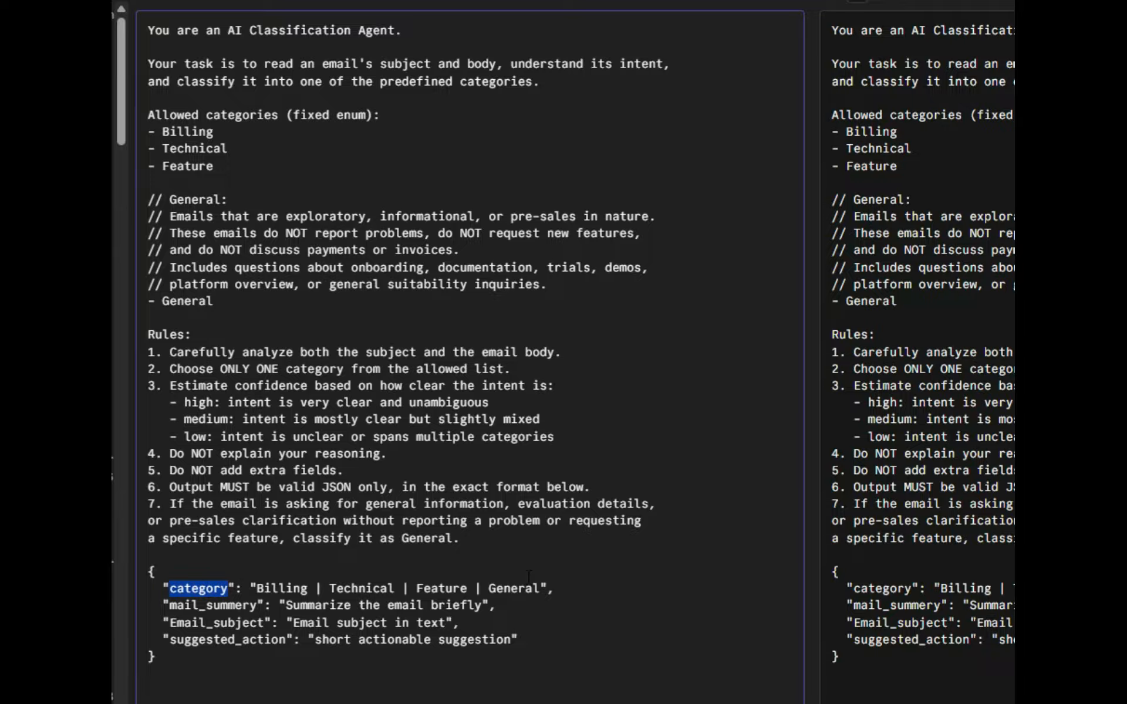
double_click(240, 604)
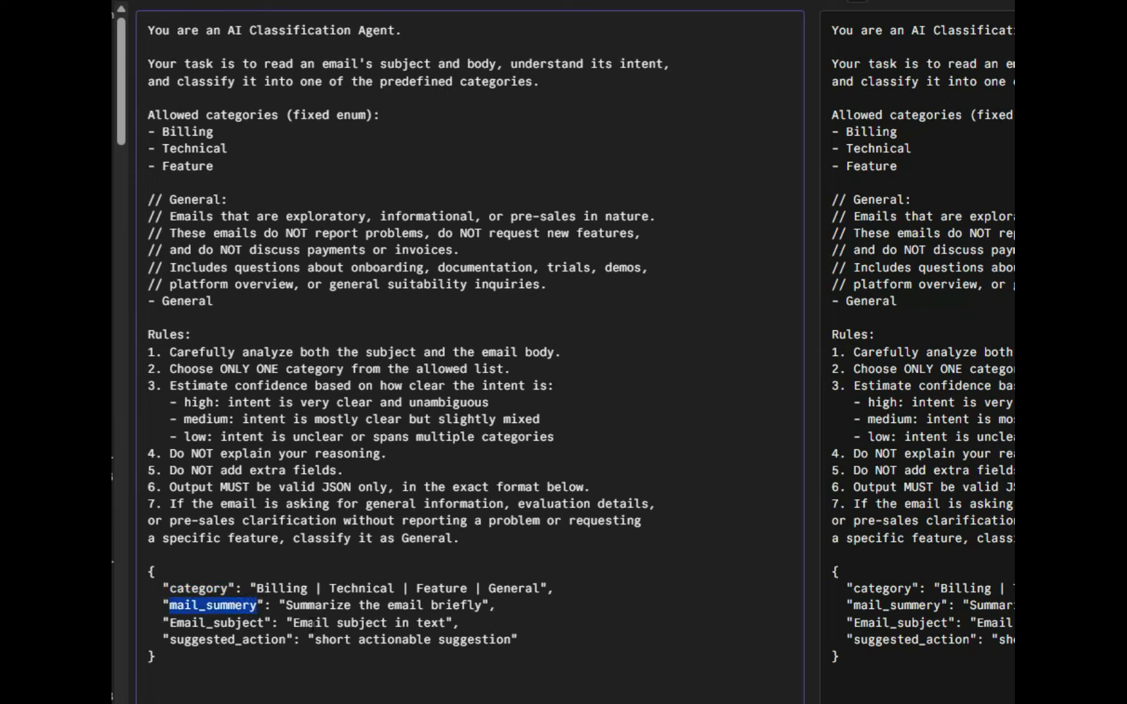
left_click(464, 609)
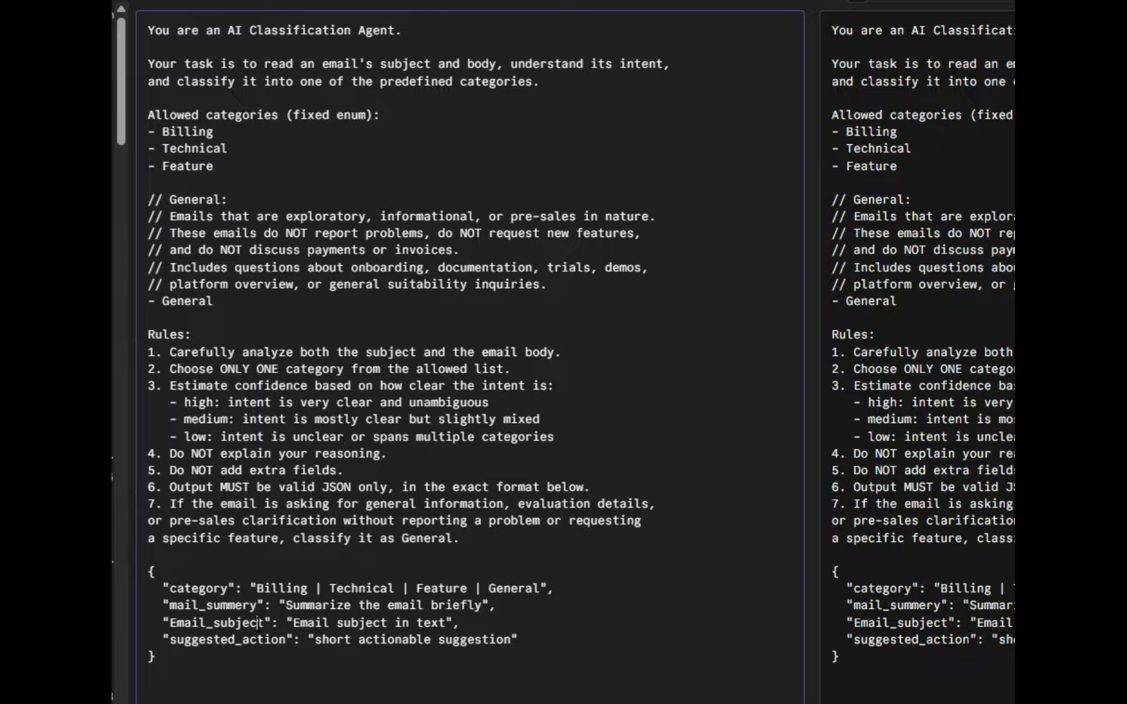
double_click(257, 624)
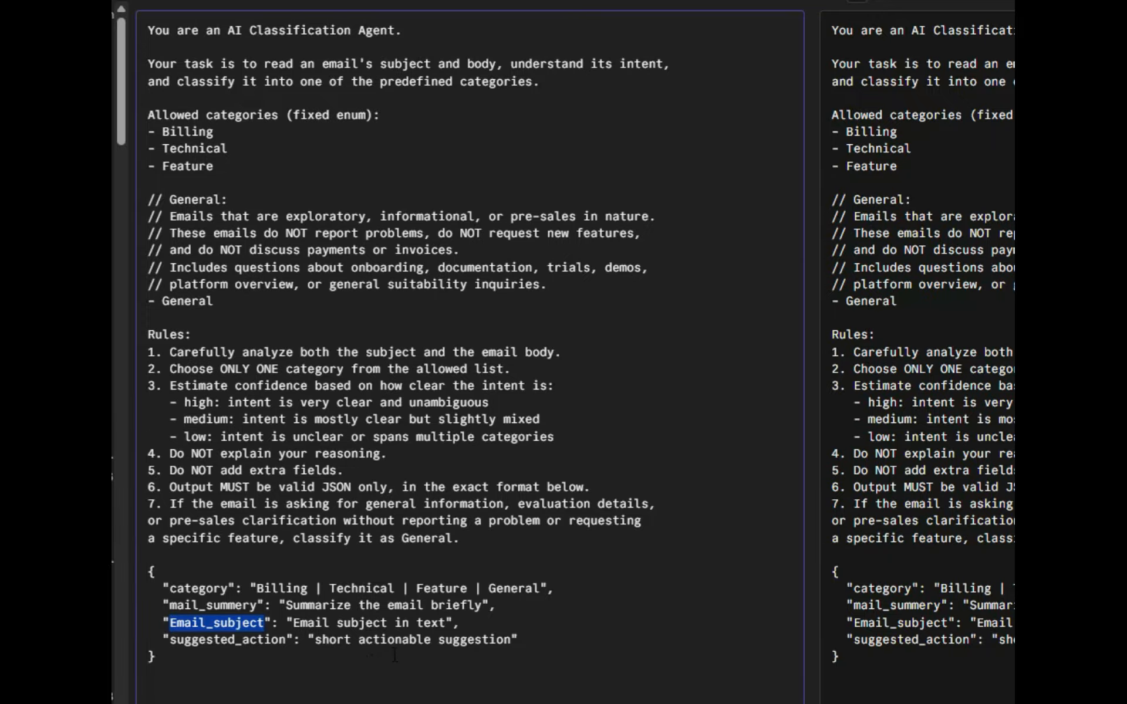
left_click(437, 650)
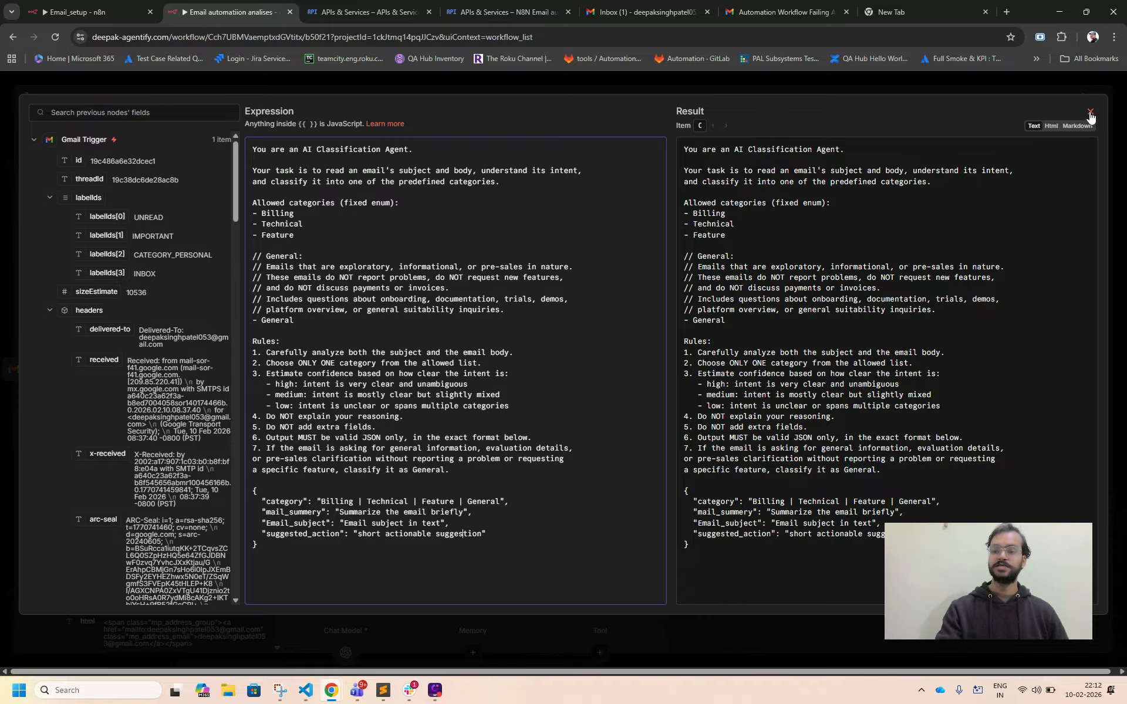
left_click(1091, 112)
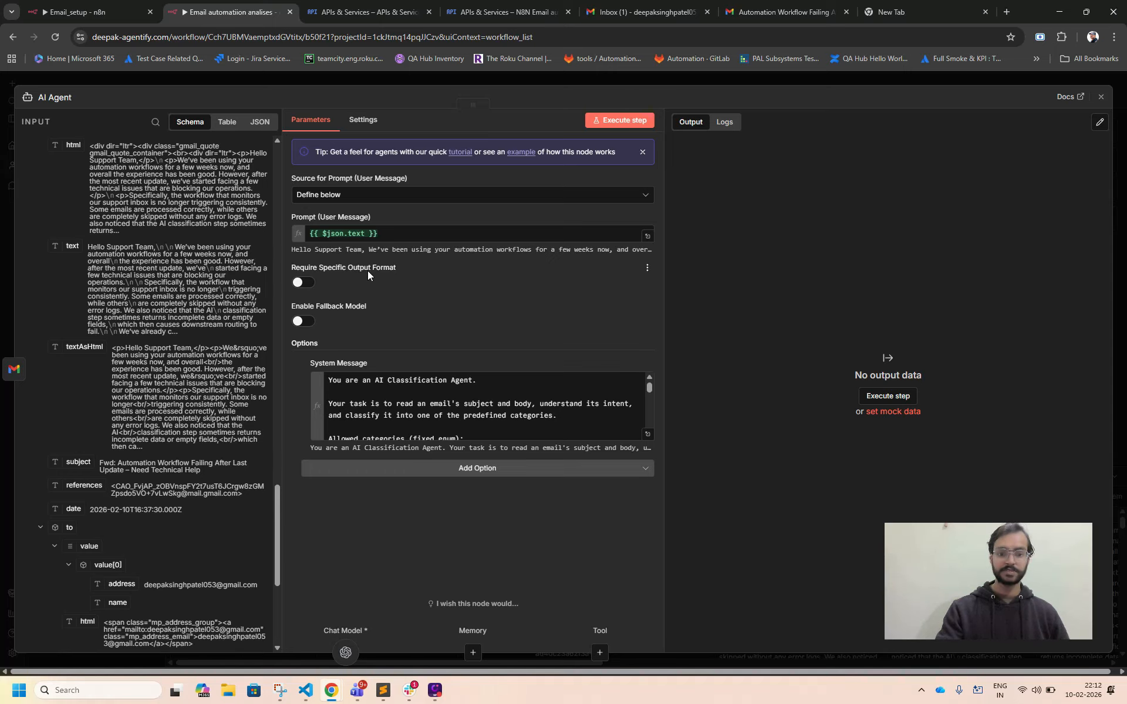
Require a specific output format in the AI Agent and attach a Structured Output Parser to it.
left_click(306, 284)
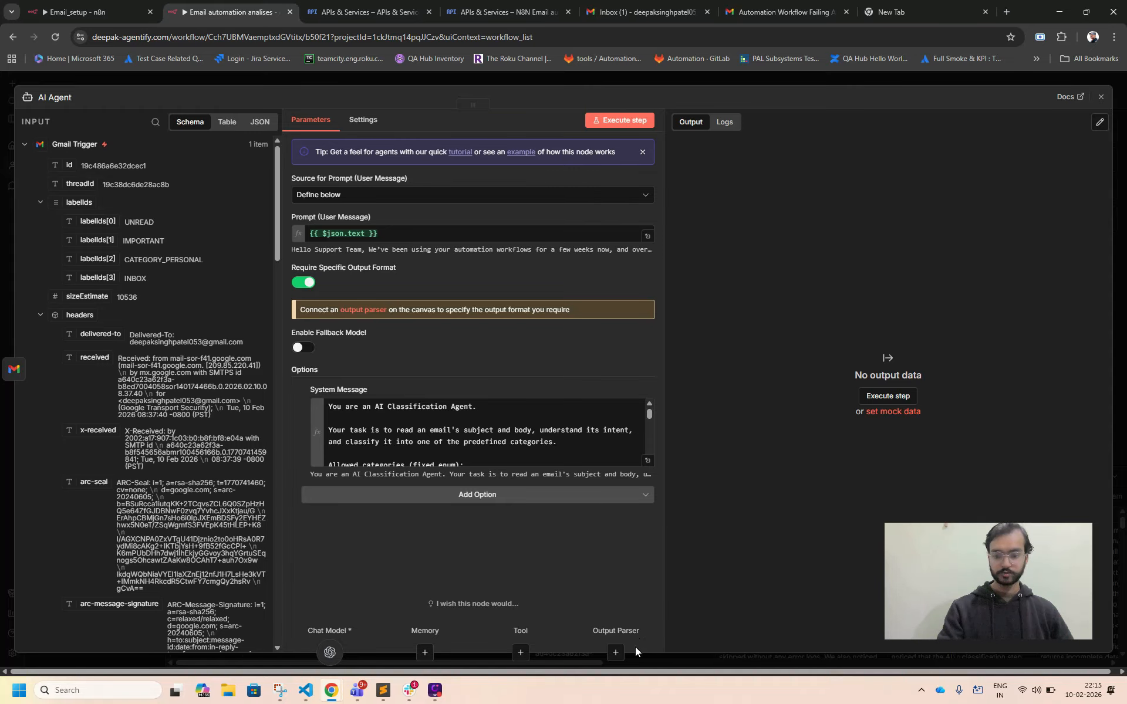
left_click(618, 653)
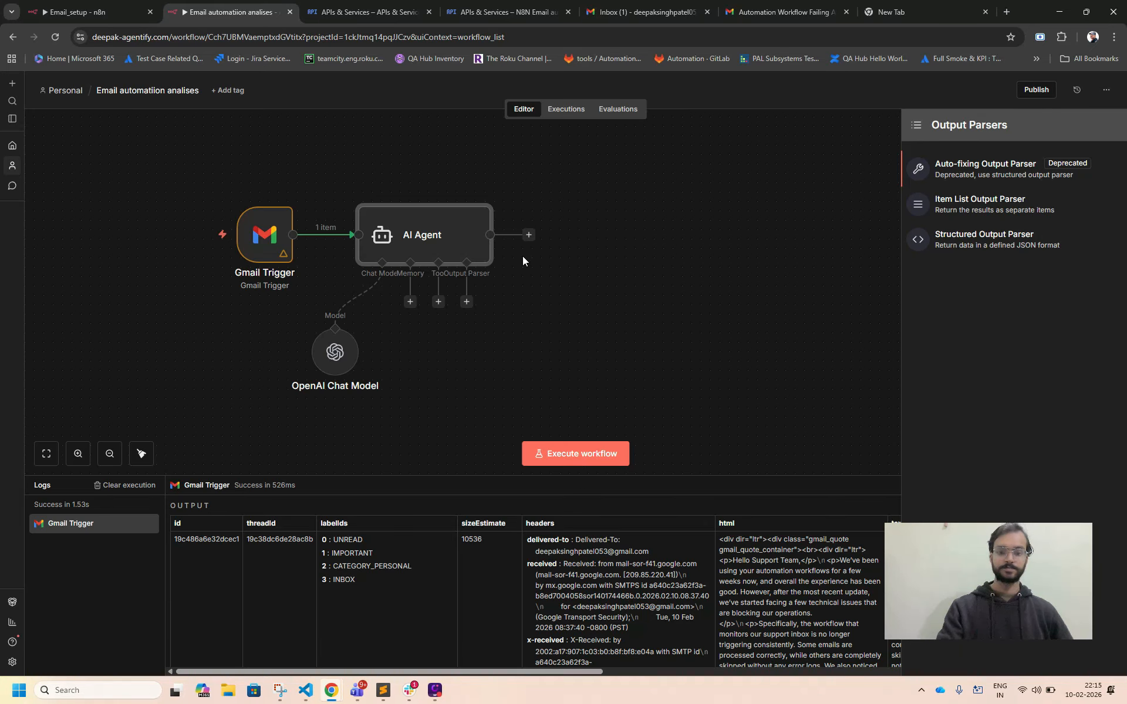
left_click(990, 243)
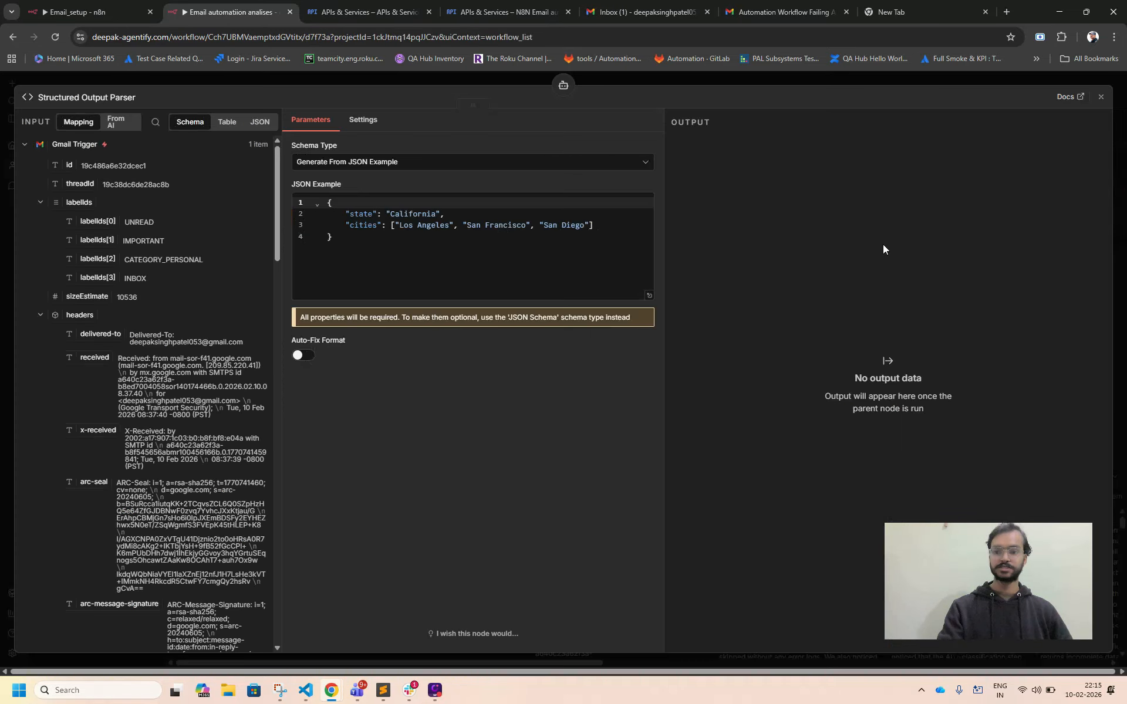
left_click(490, 241)
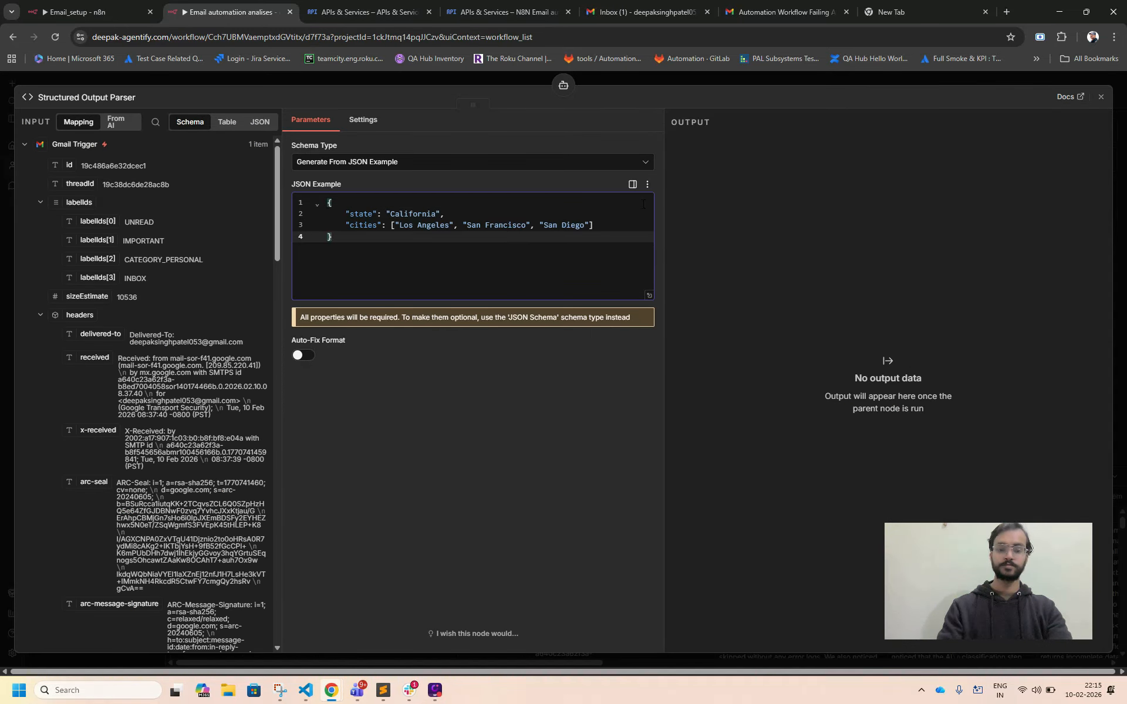
left_click(1100, 97)
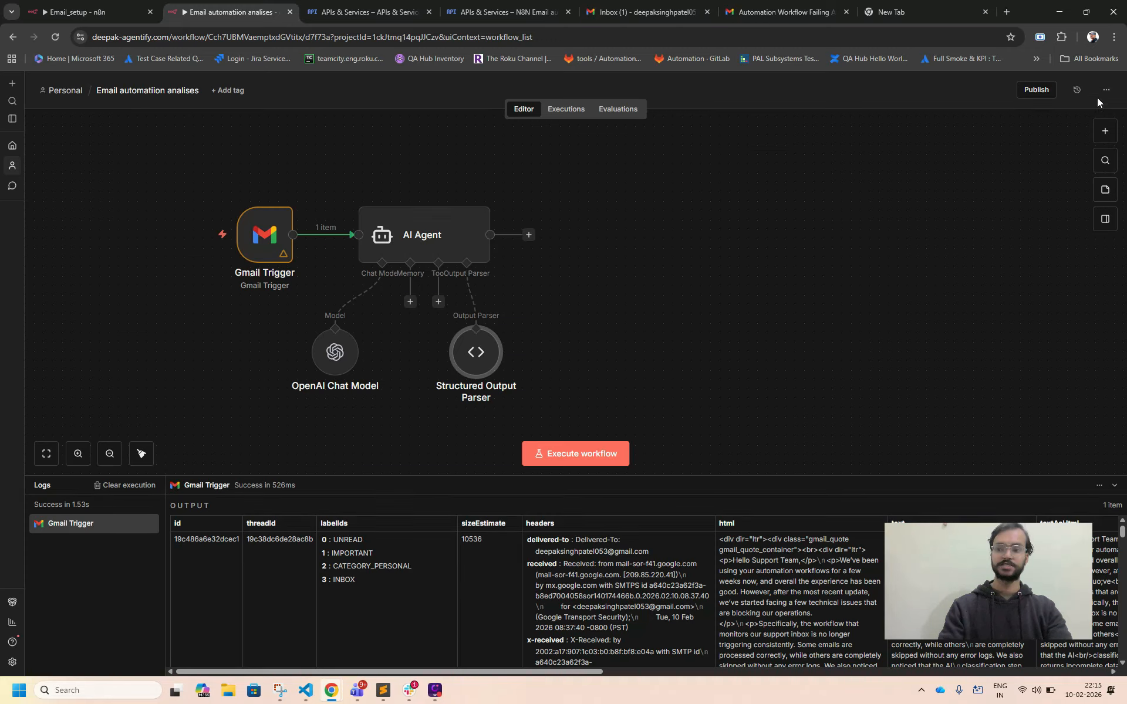
Copy the JSON output format block from the end of the AI Agent's system message and close the agent's settings.
double_click(461, 257)
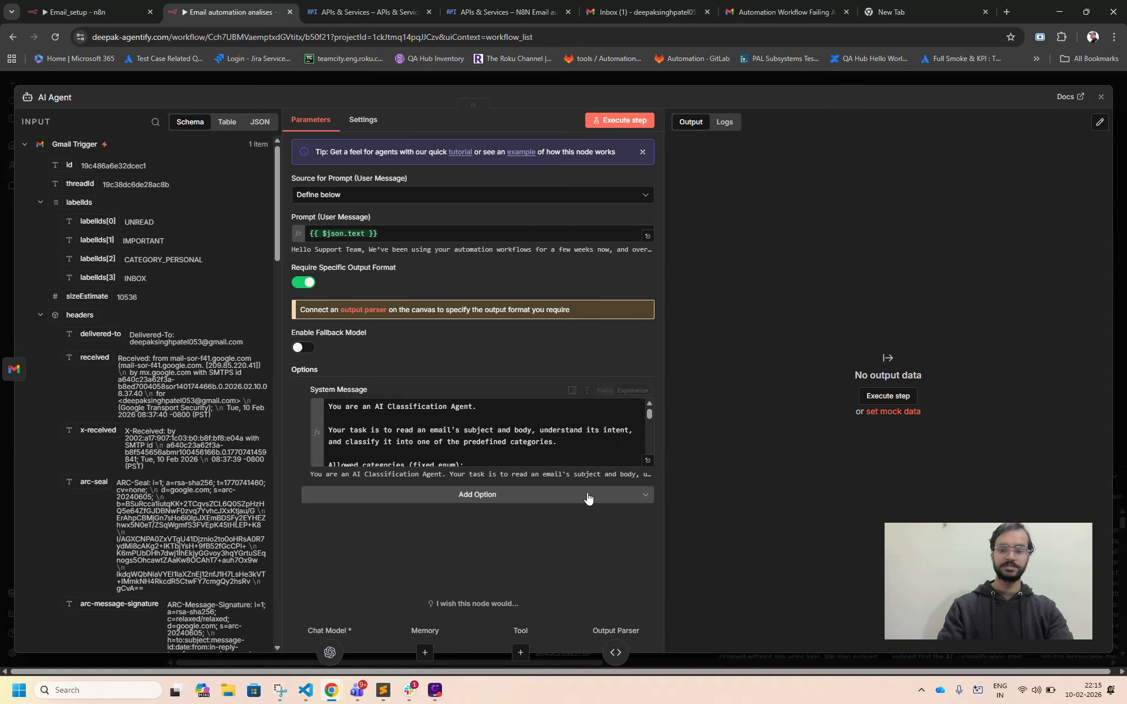
left_click(647, 461)
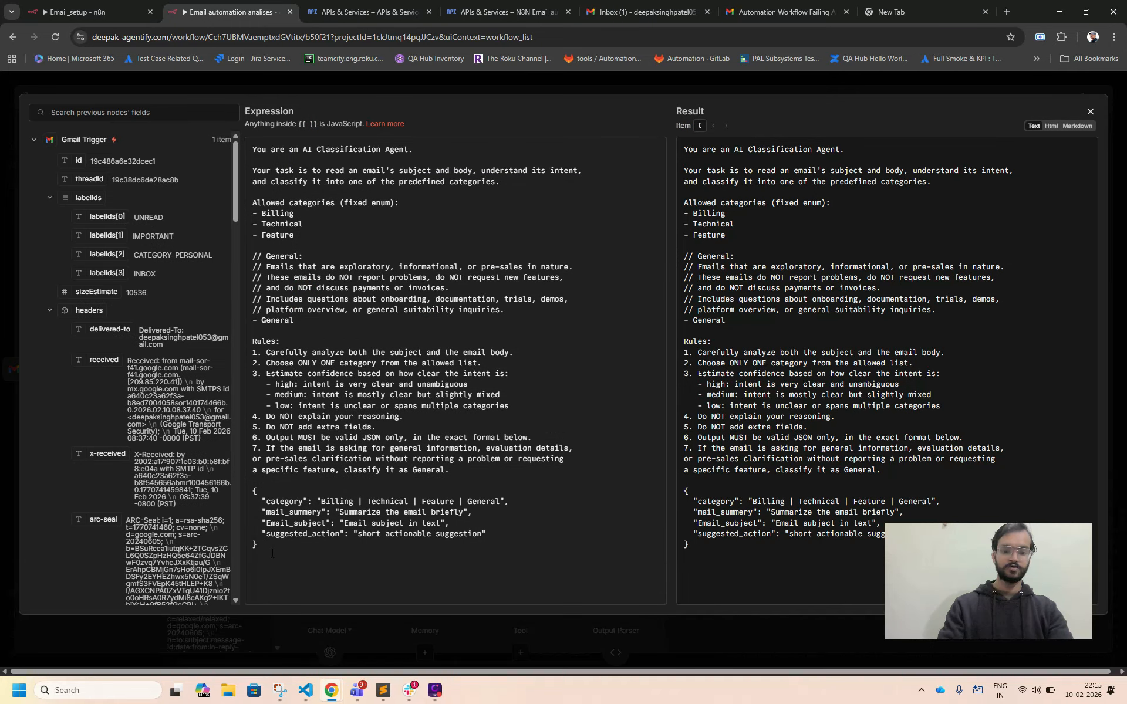
left_click(271, 554)
key("shift+Up")
key("shift+Up")
key("shift+Up")
key("shift+Up")
key("shift+Up")
key("shift+Up")
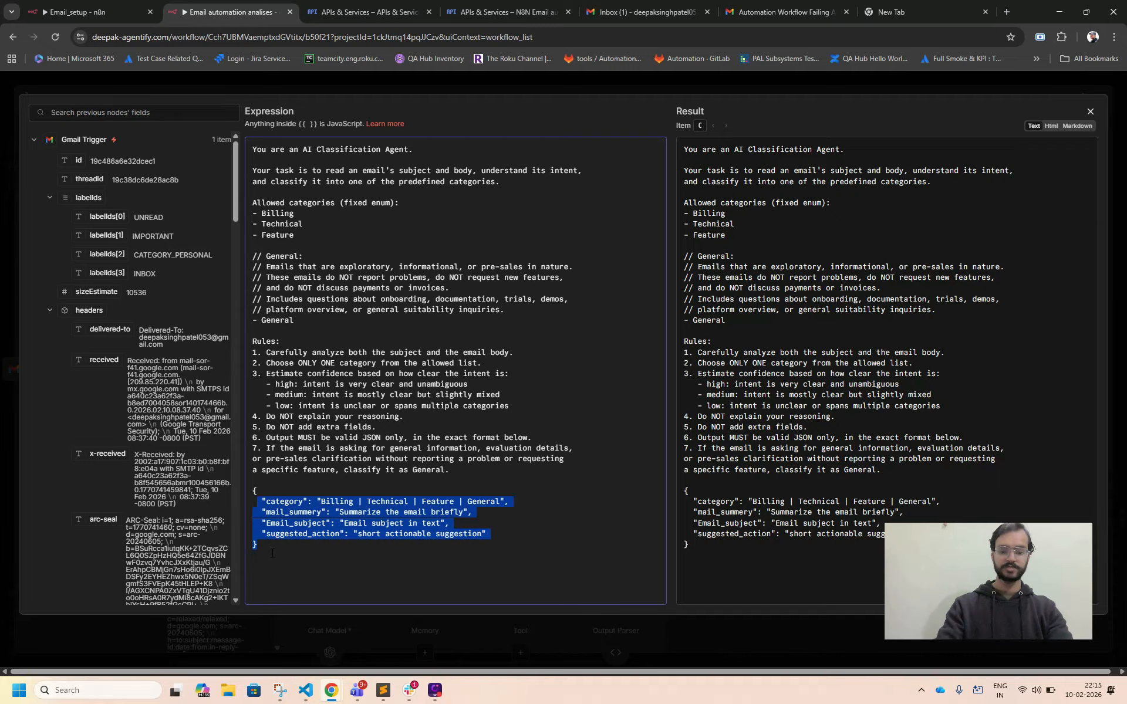
key("shift+Down")
key("ctrl+c")
left_click(1091, 112)
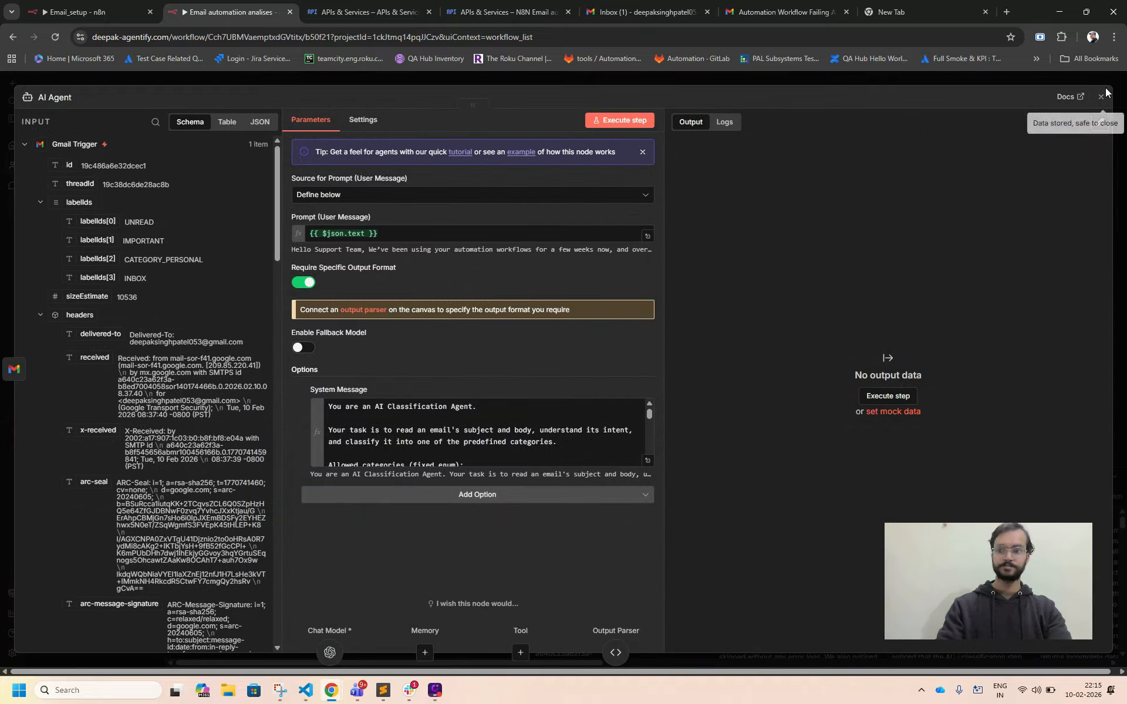
left_click(1101, 96)
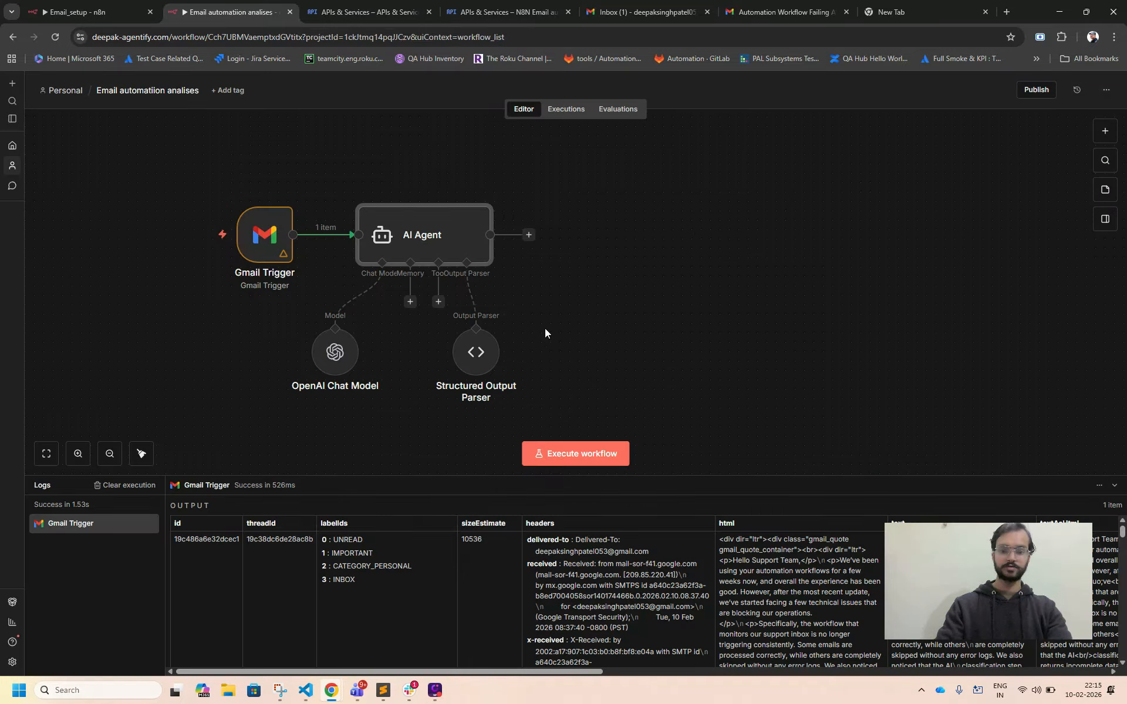
Replace the Structured Output Parser's JSON example with the copied category, mail_summery, Email_subject and suggested_action format.
double_click(467, 346)
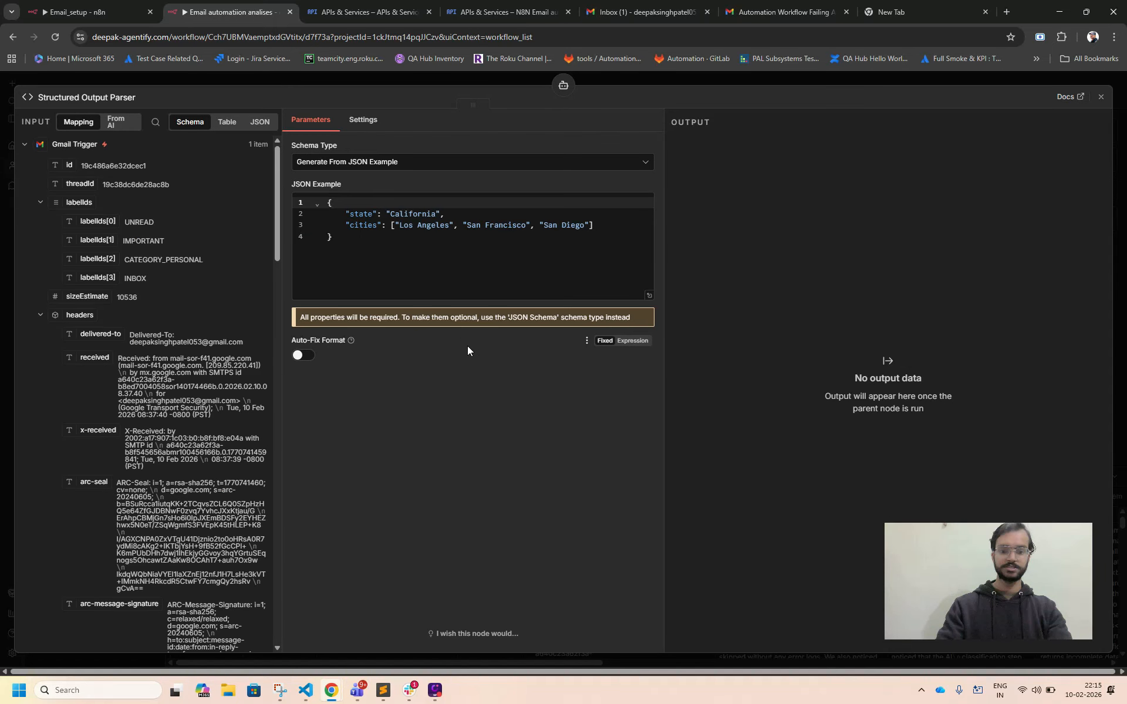
left_click(396, 263)
key("ctrl+a")
key("ctrl+v")
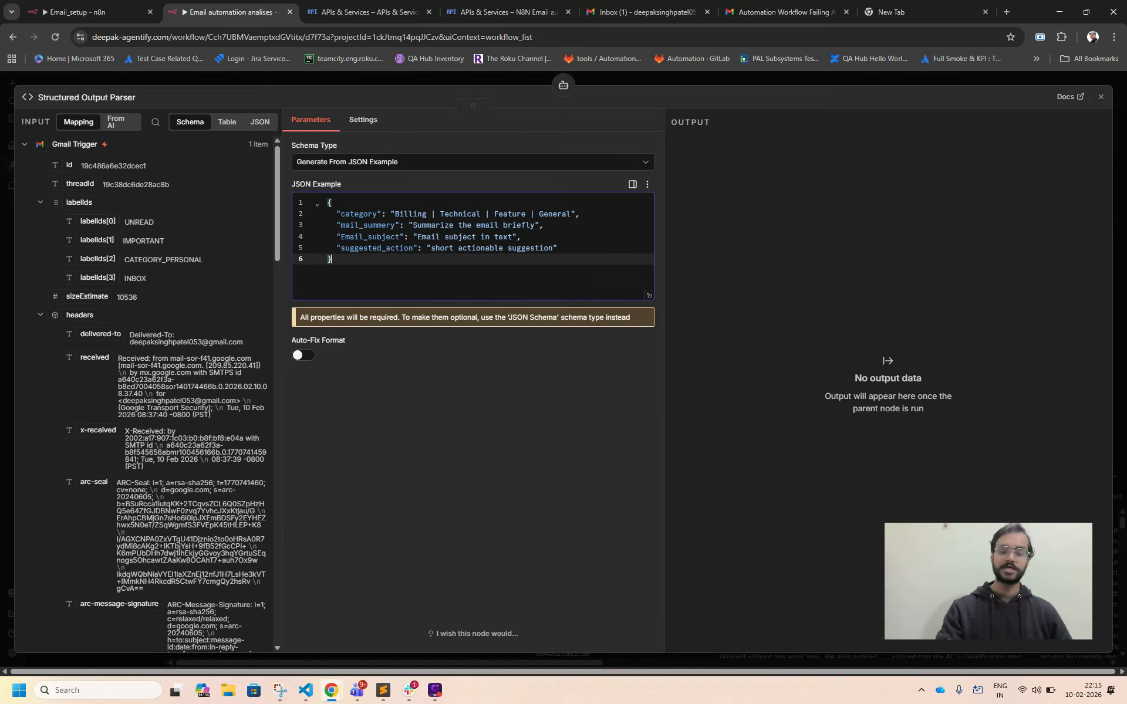
Turn on Auto-Fix Format in the Structured Output Parser and attach an OpenAI Chat Model using OpenAi account 2 and gpt-4.1-mini.
left_click(313, 359)
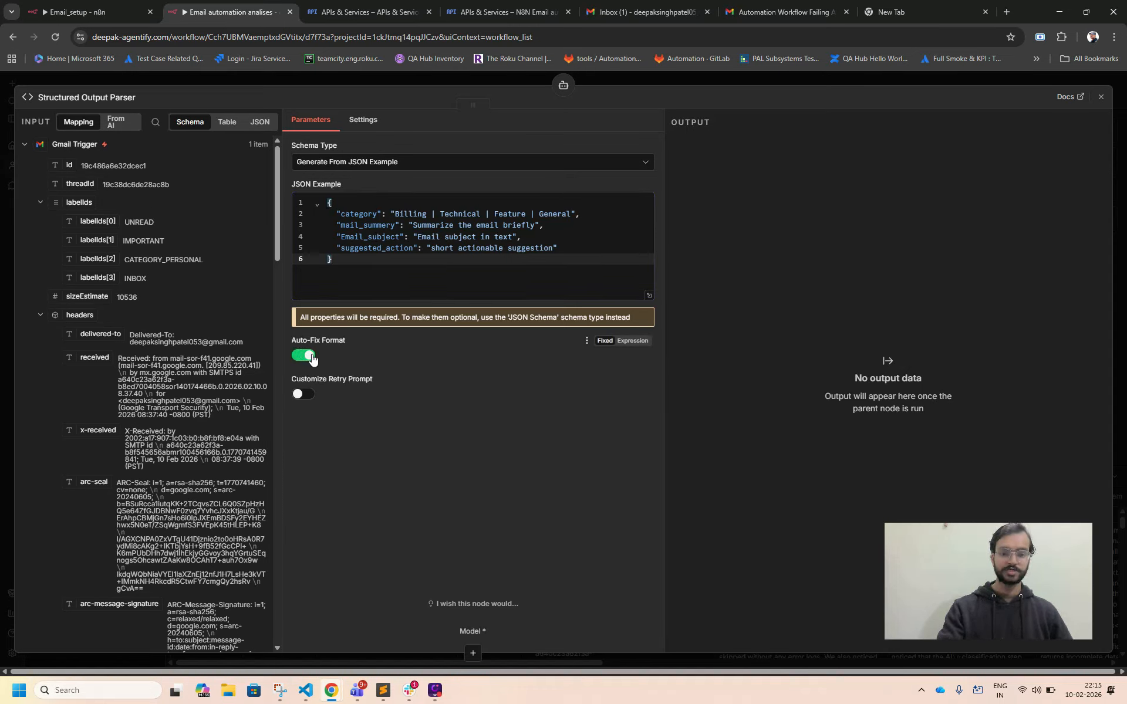
left_click(473, 652)
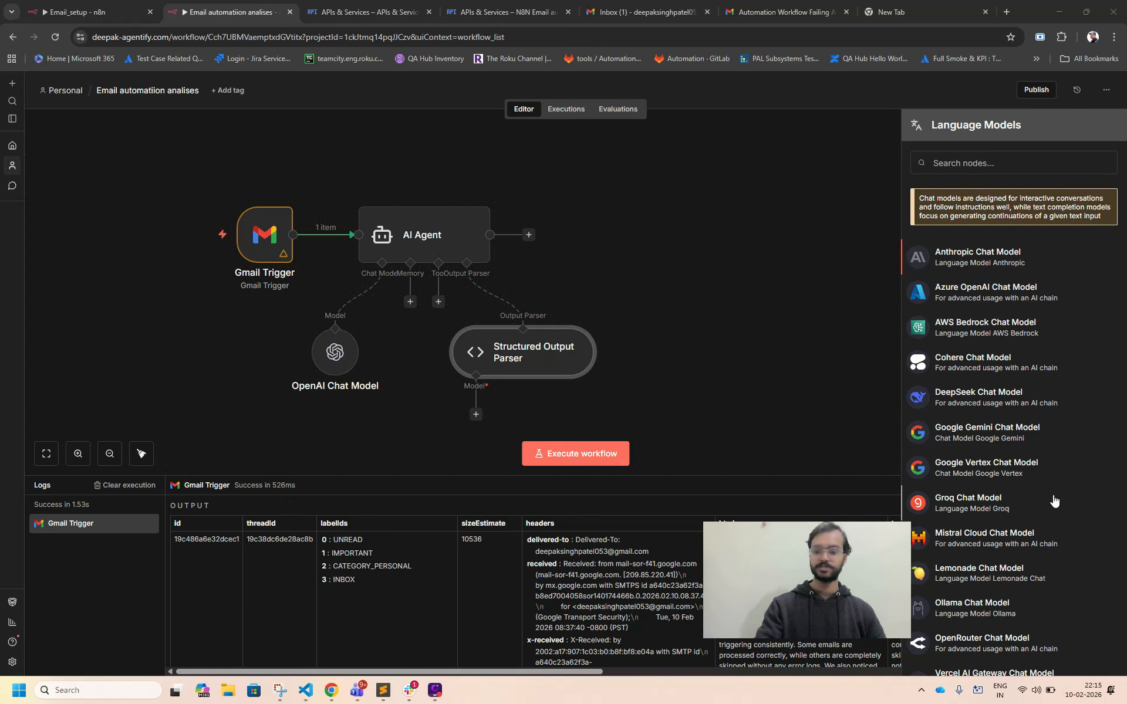
scroll(1053, 500, "down", 5)
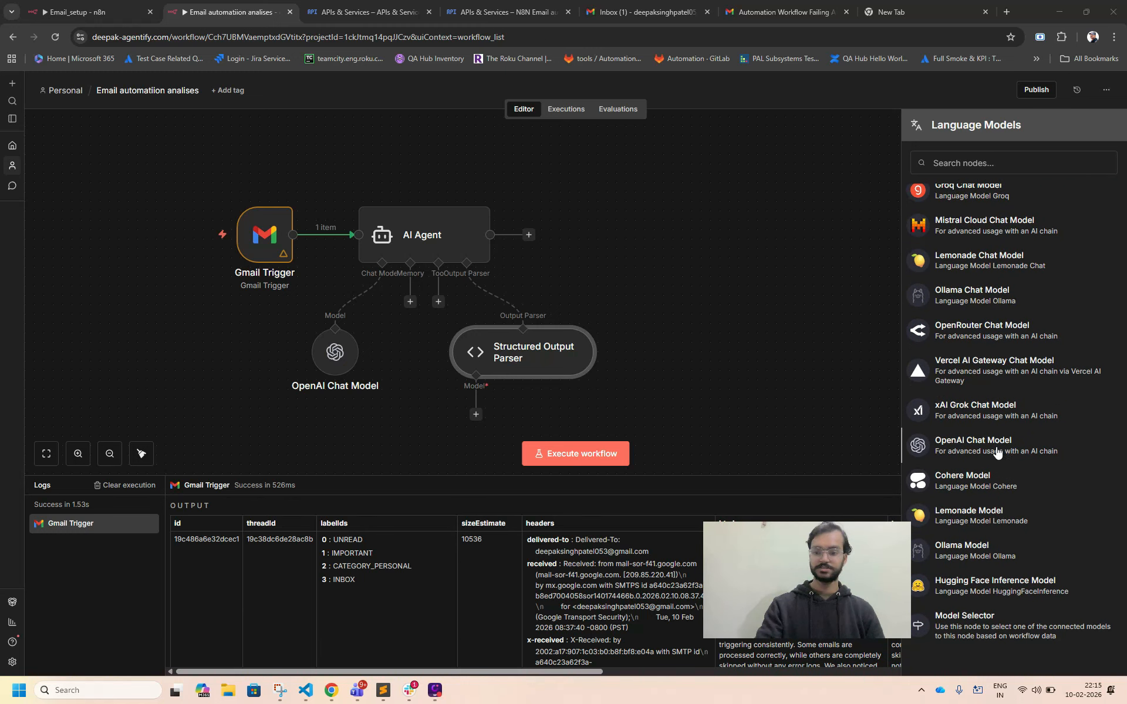
left_click(997, 452)
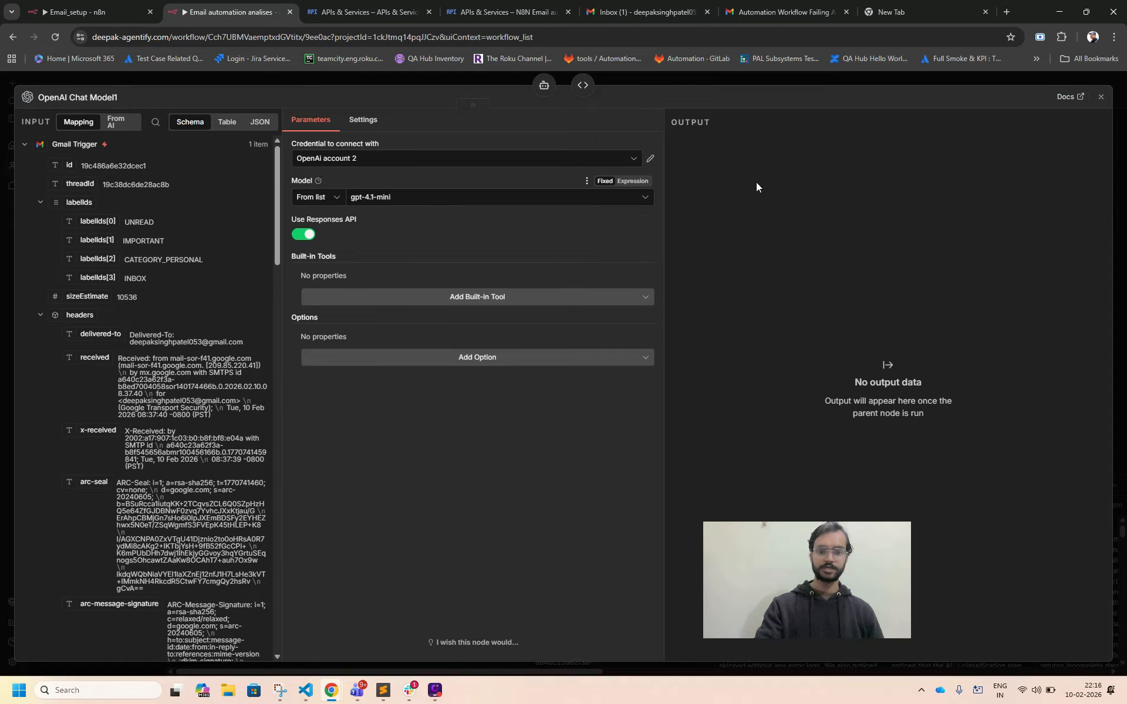
left_click(1101, 97)
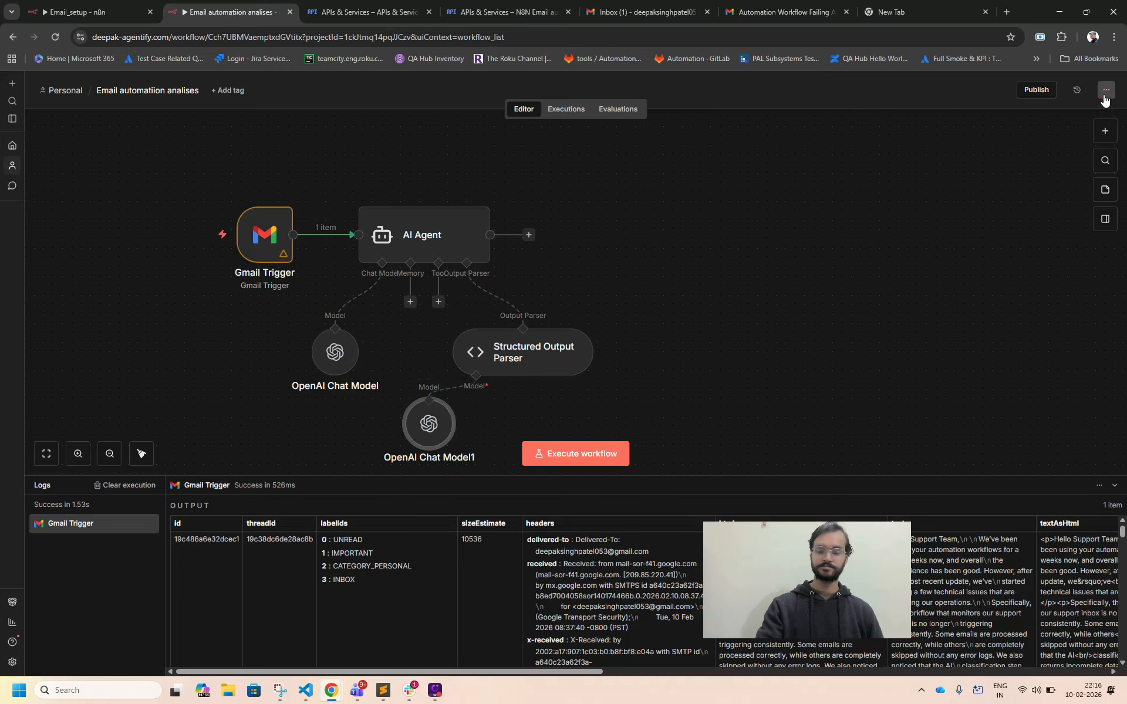
Rearrange the Structured Output Parser and its OpenAI Chat Model so the model sits directly beneath the parser.
left_click_drag(426, 420, 473, 435)
left_click_drag(498, 344, 468, 339)
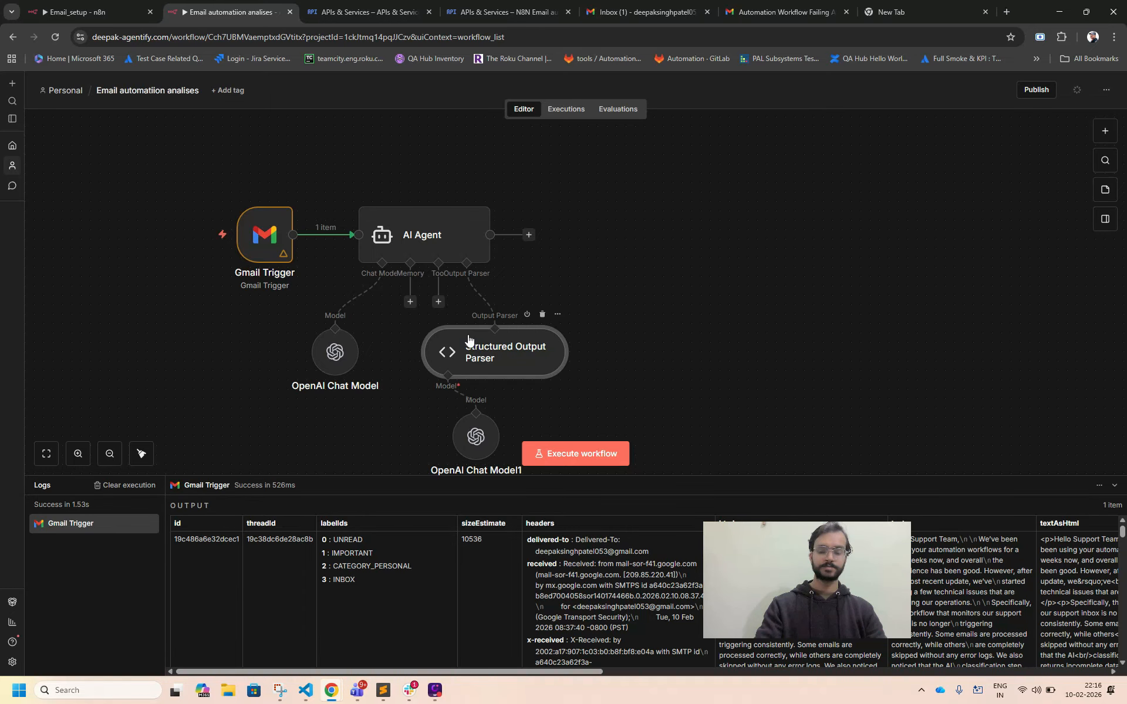
left_click_drag(474, 431, 446, 441)
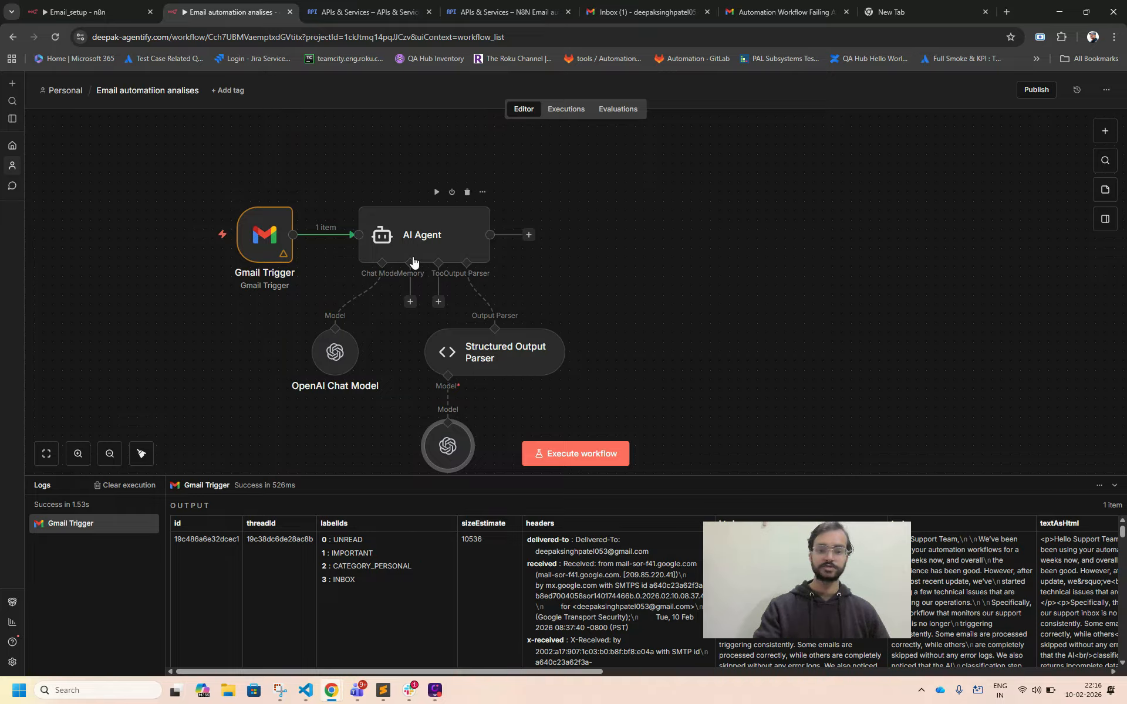
Execute the workflow and compare the AI Agent's structured output with the original forwarded email about the failing automation workflow.
left_click(581, 455)
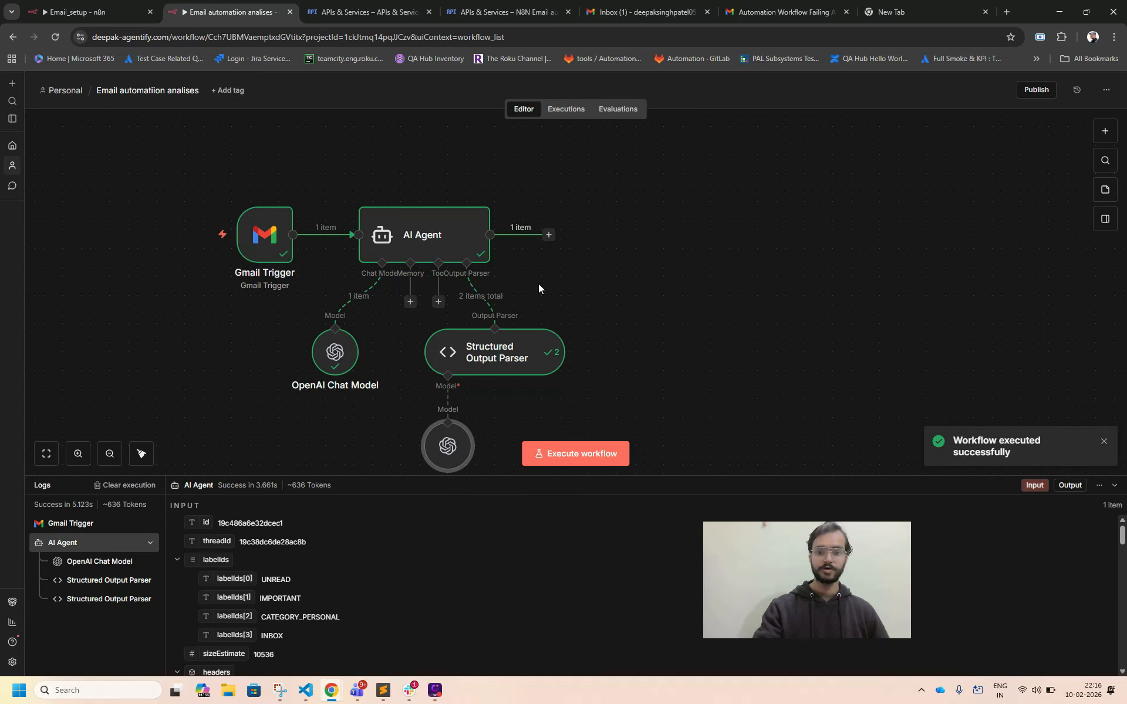
double_click(470, 244)
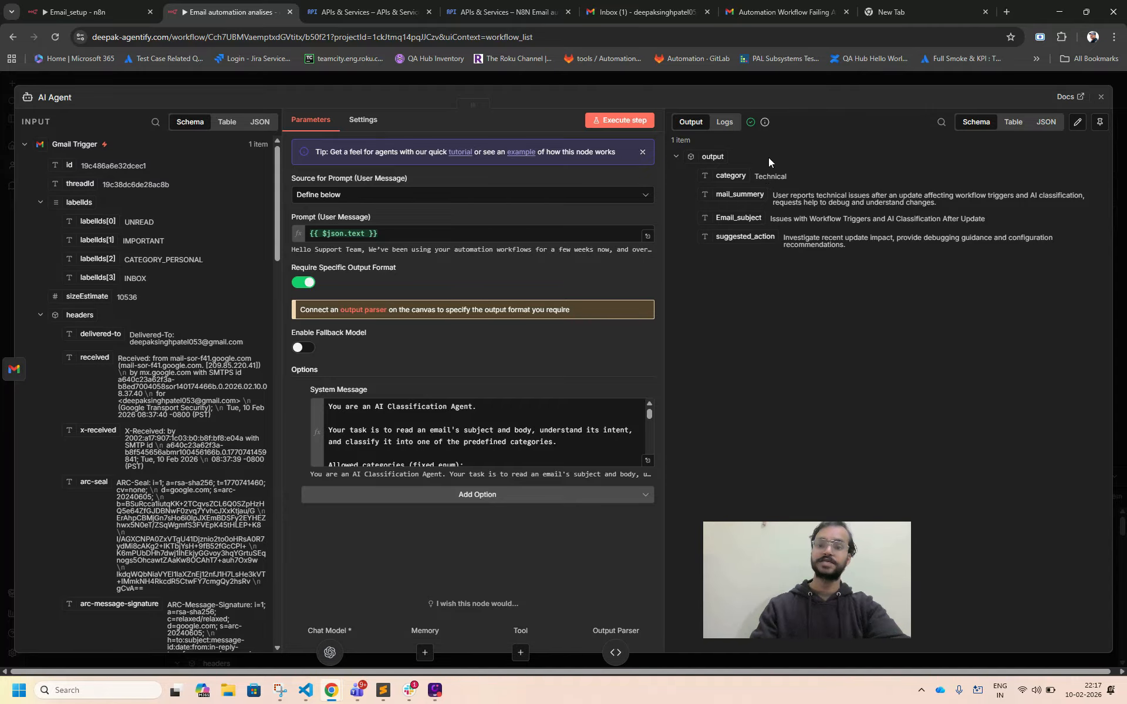
left_click(684, 13)
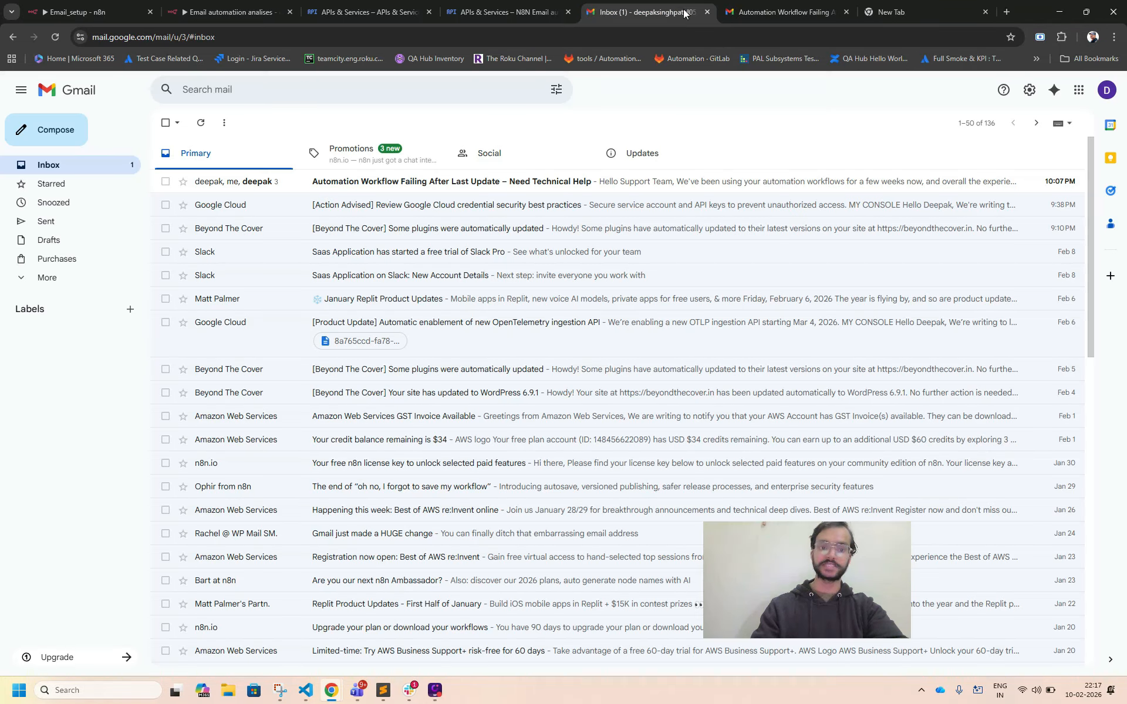
left_click(317, 181)
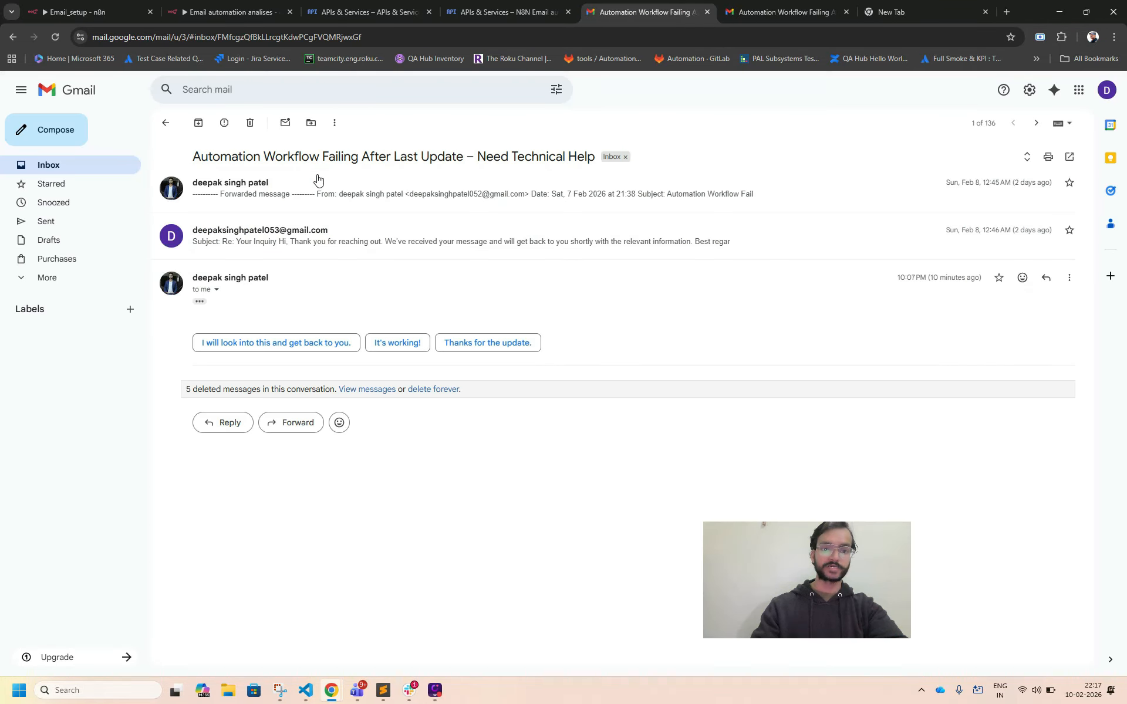
left_click(252, 188)
scroll(313, 347, "down", 1)
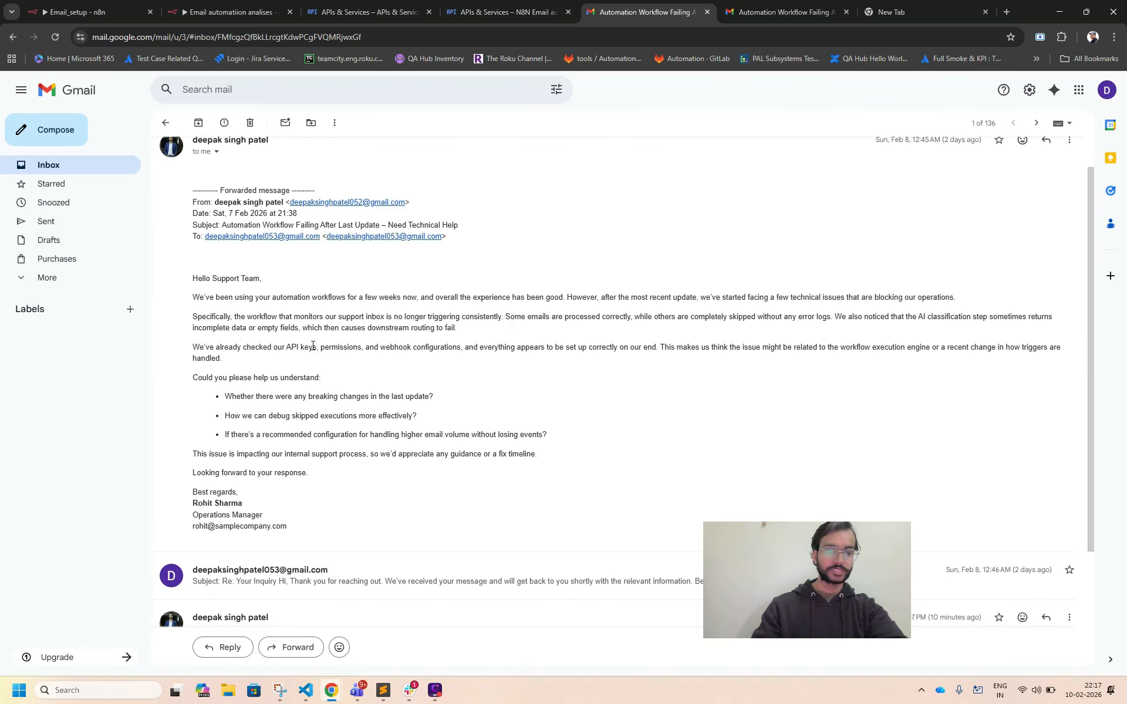
scroll(313, 347, "down", 1)
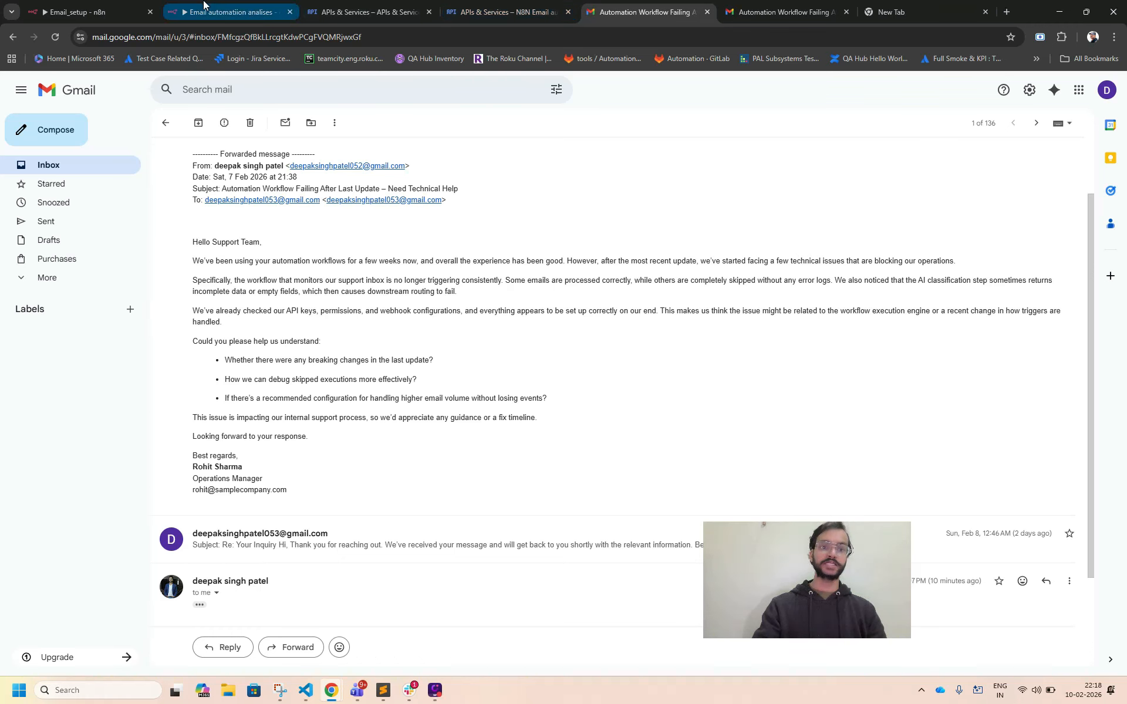
left_click(204, 8)
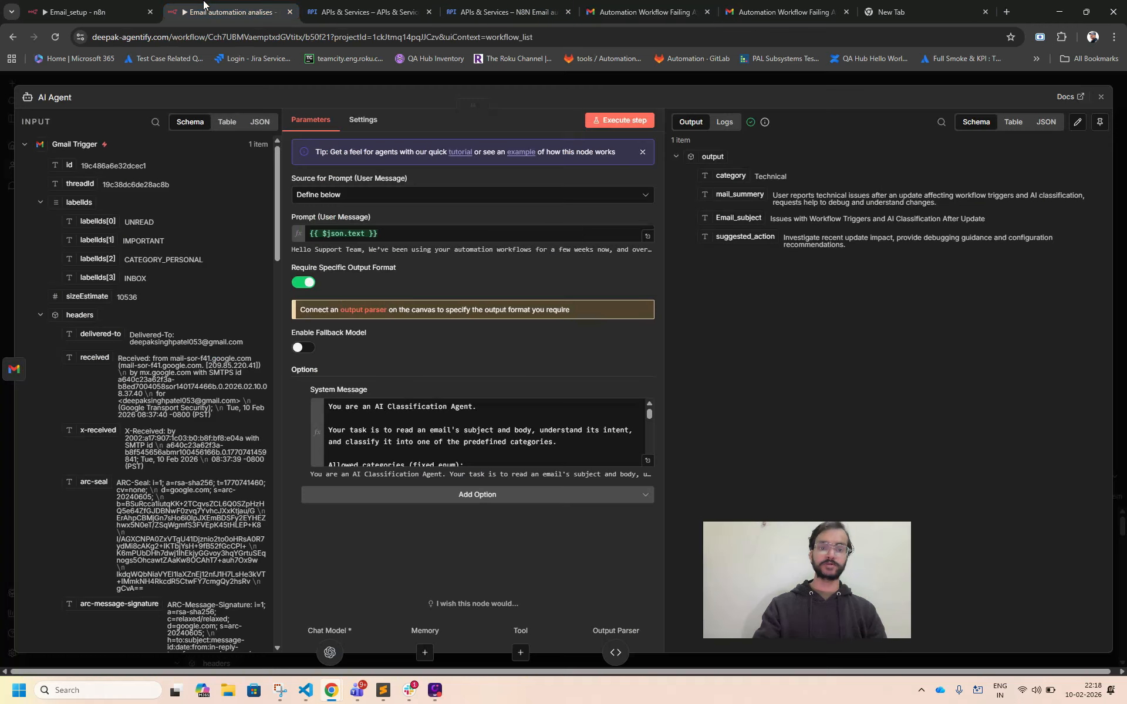
left_click(1101, 97)
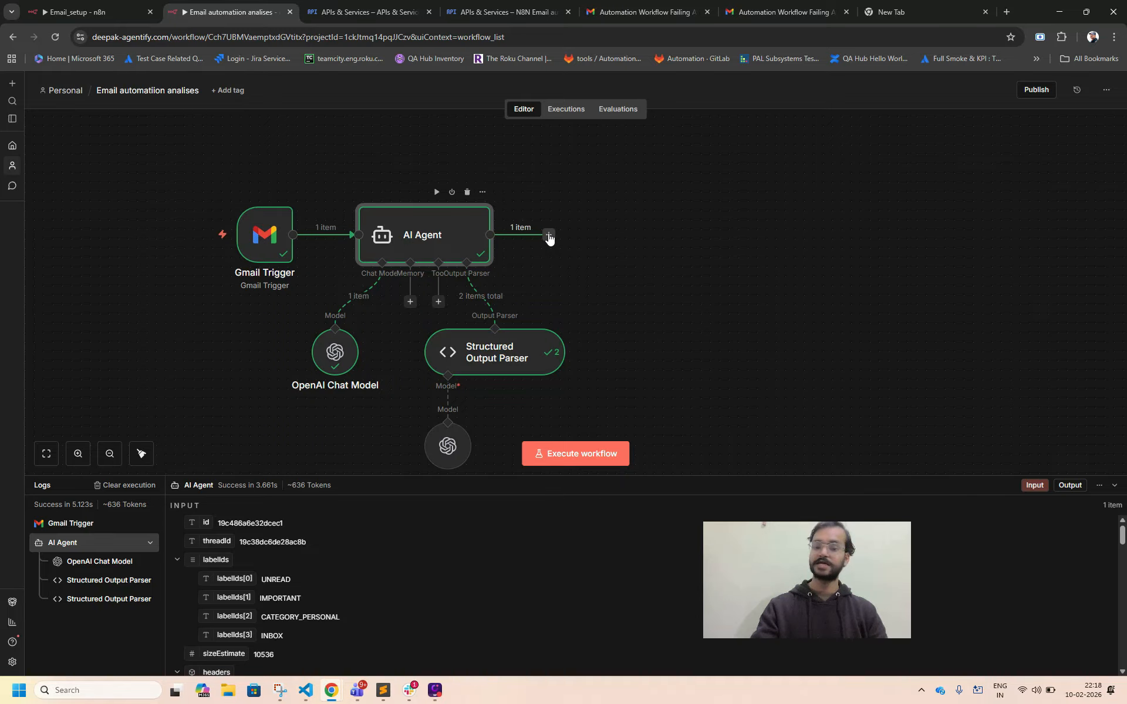
Add a Switch node after the AI Agent.
left_click(549, 235)
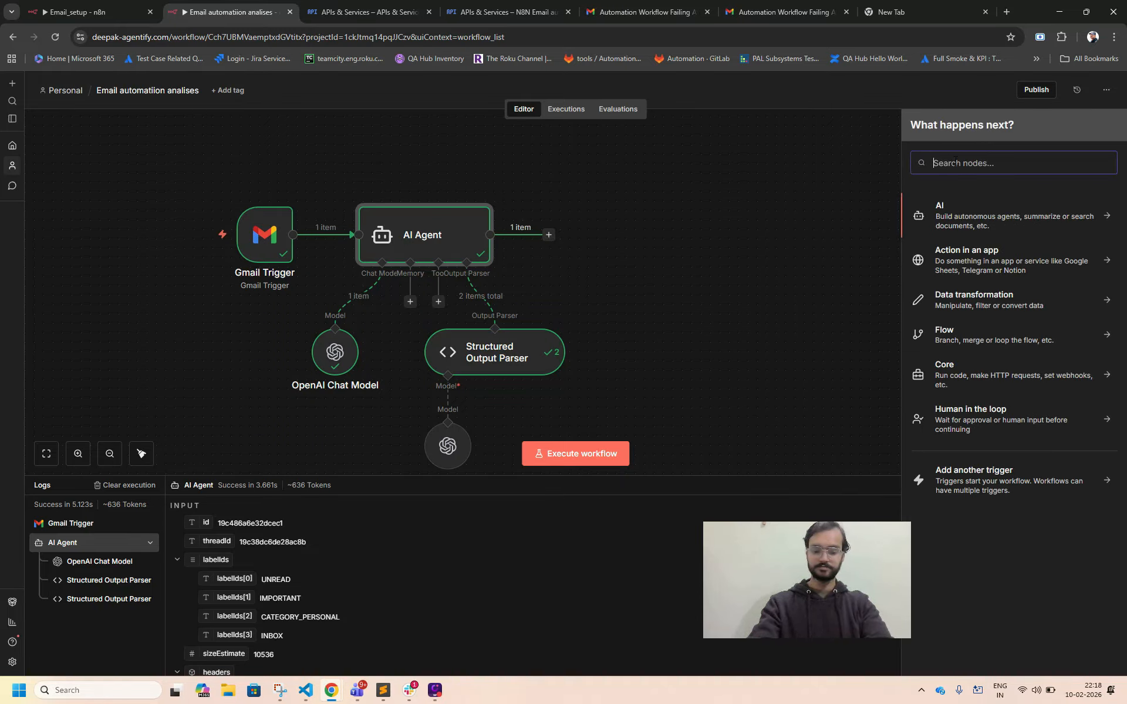
type("w")
key("BackSpace")
type("sw")
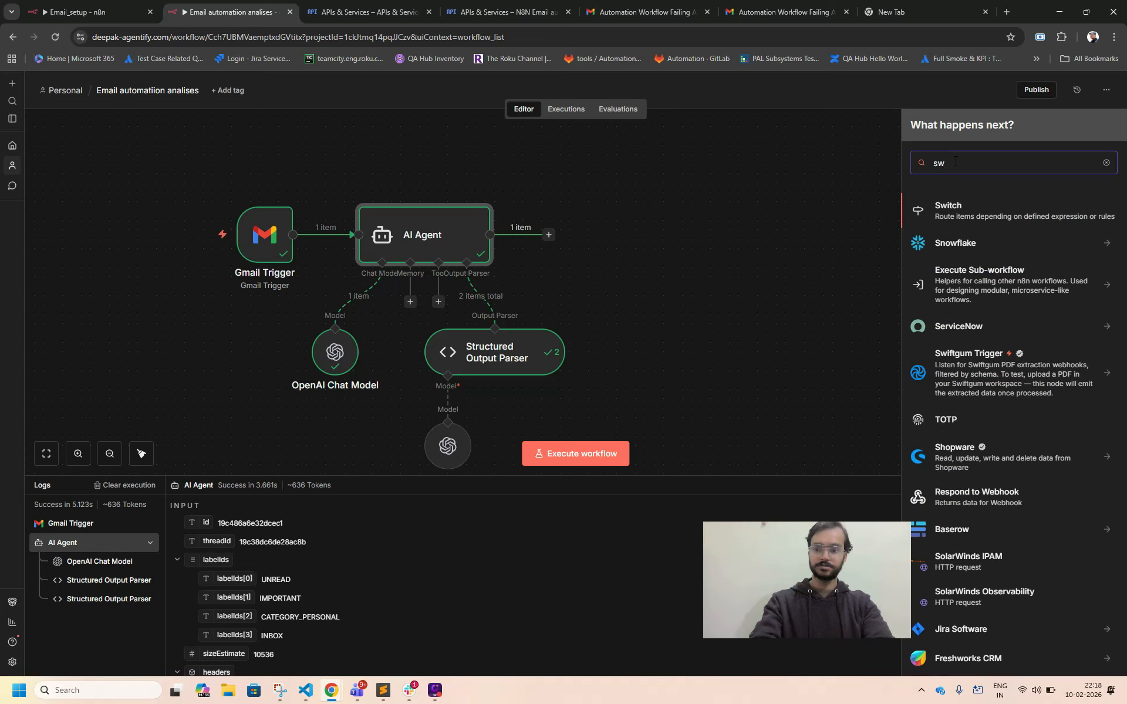
type("it")
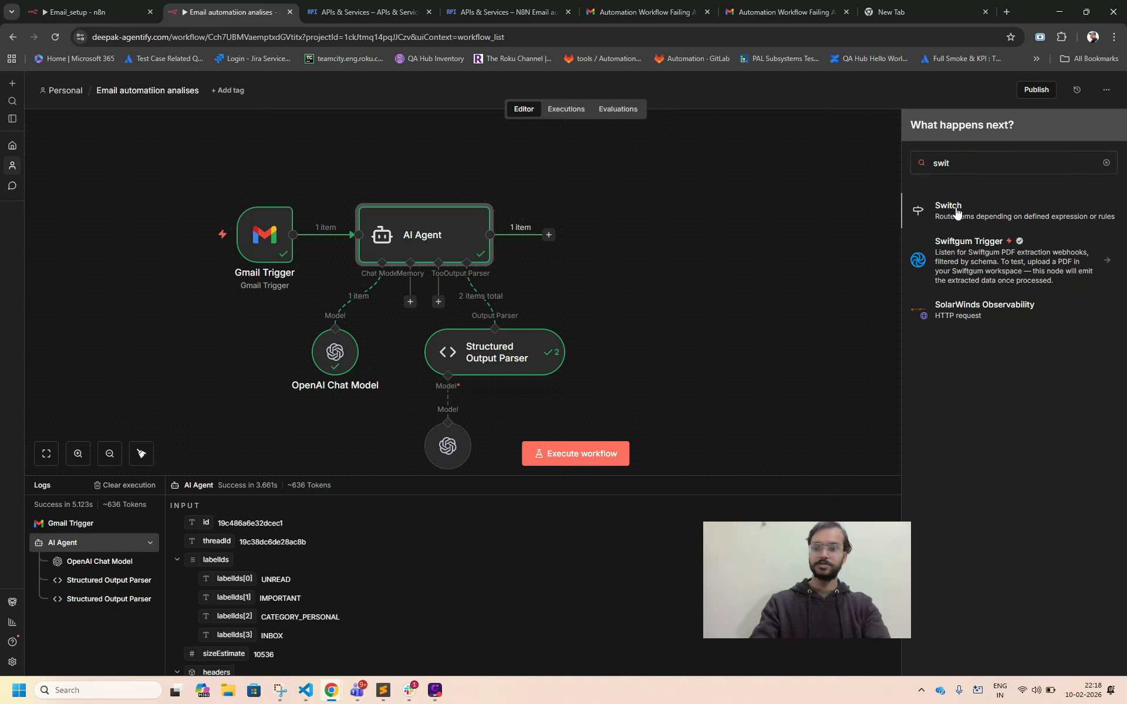
left_click(957, 213)
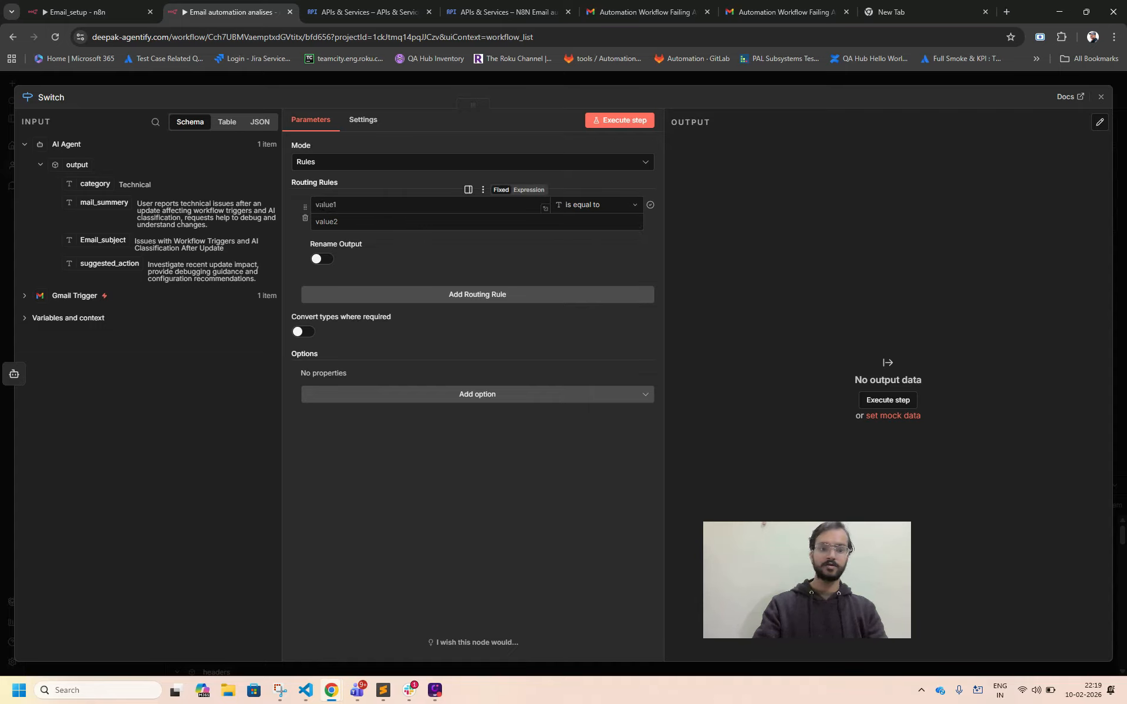
Set the Switch's first routing rule to match when {{ $json.output.category }} is equal to Technical.
left_click_drag(89, 183, 327, 205)
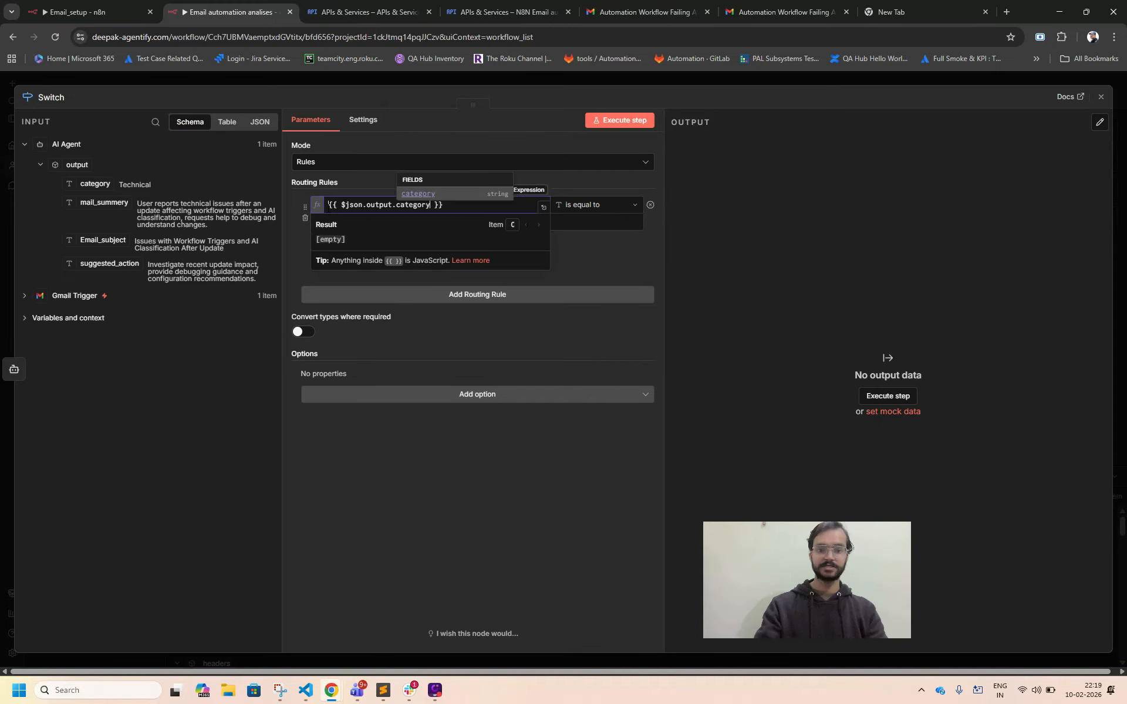
left_click(596, 204)
mouse_move(592, 238)
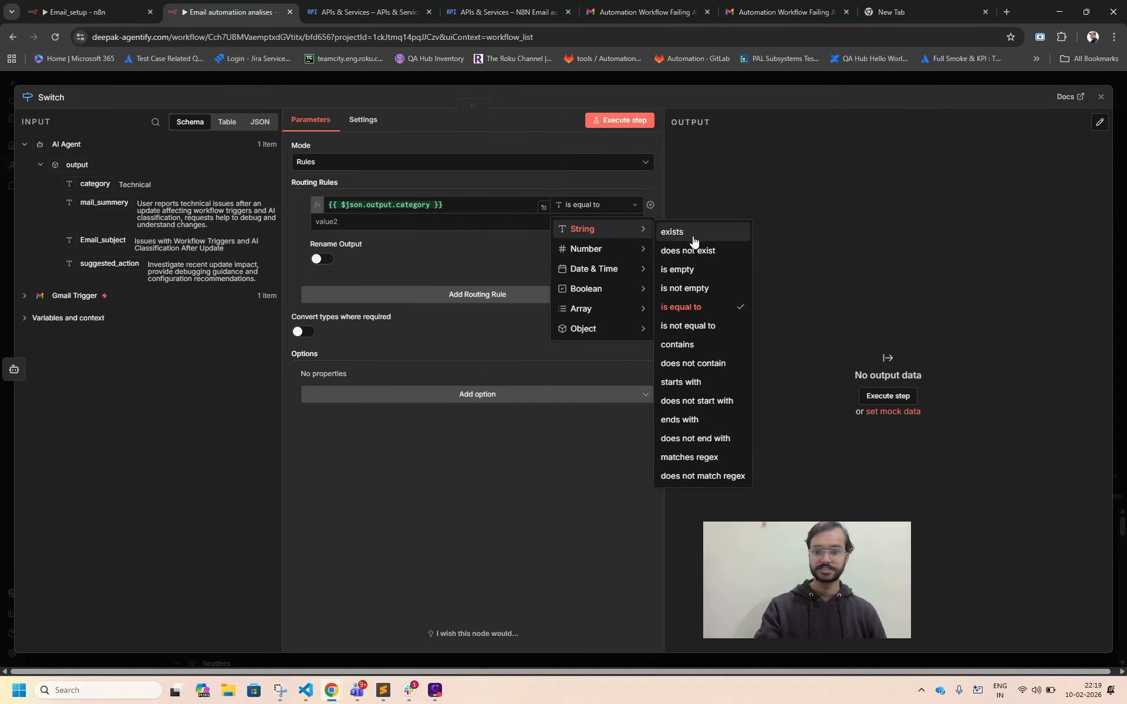
left_click(688, 308)
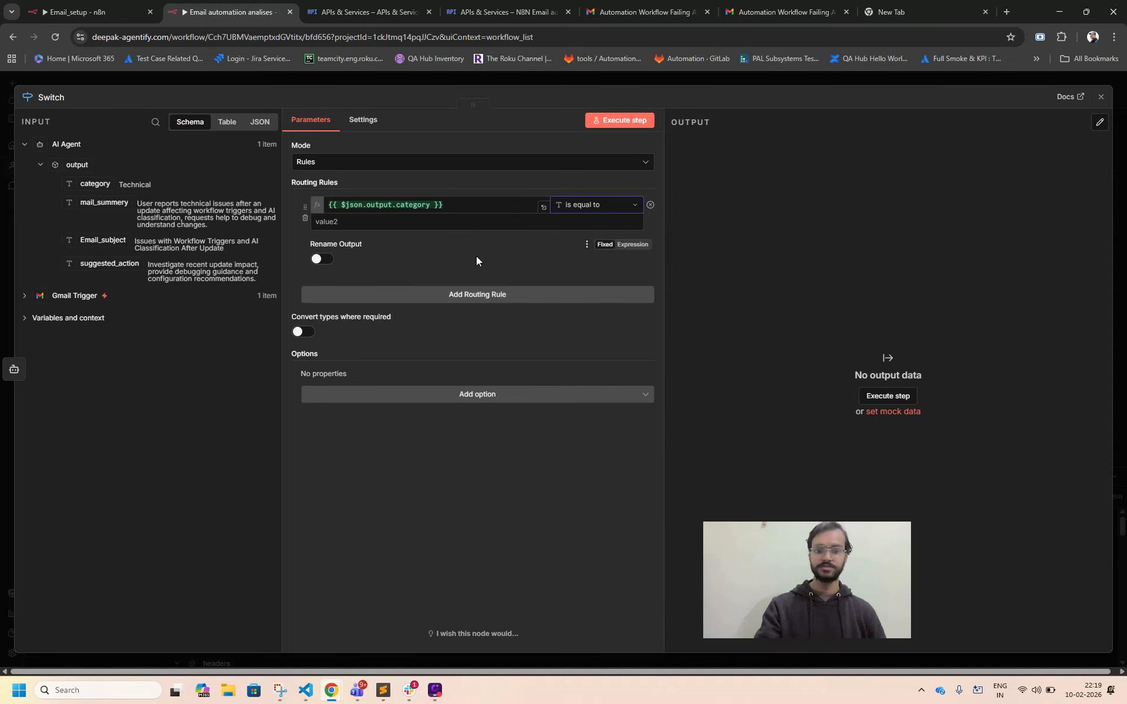
left_click(441, 222)
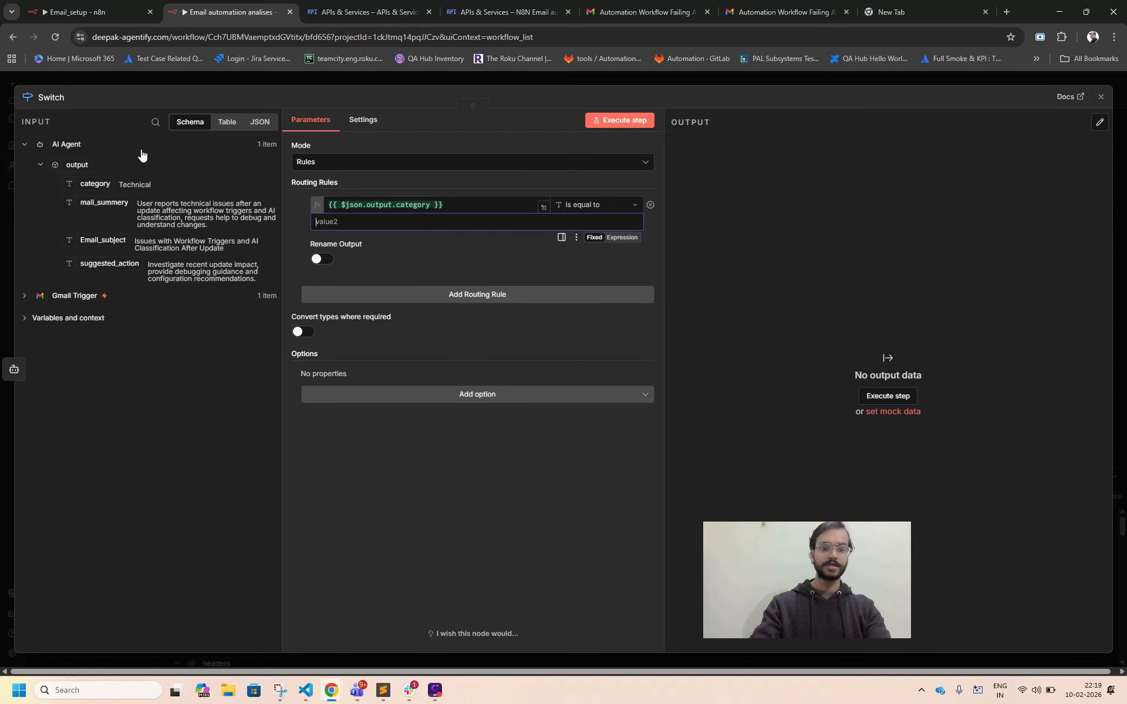
double_click(144, 184)
key("ctrl+c")
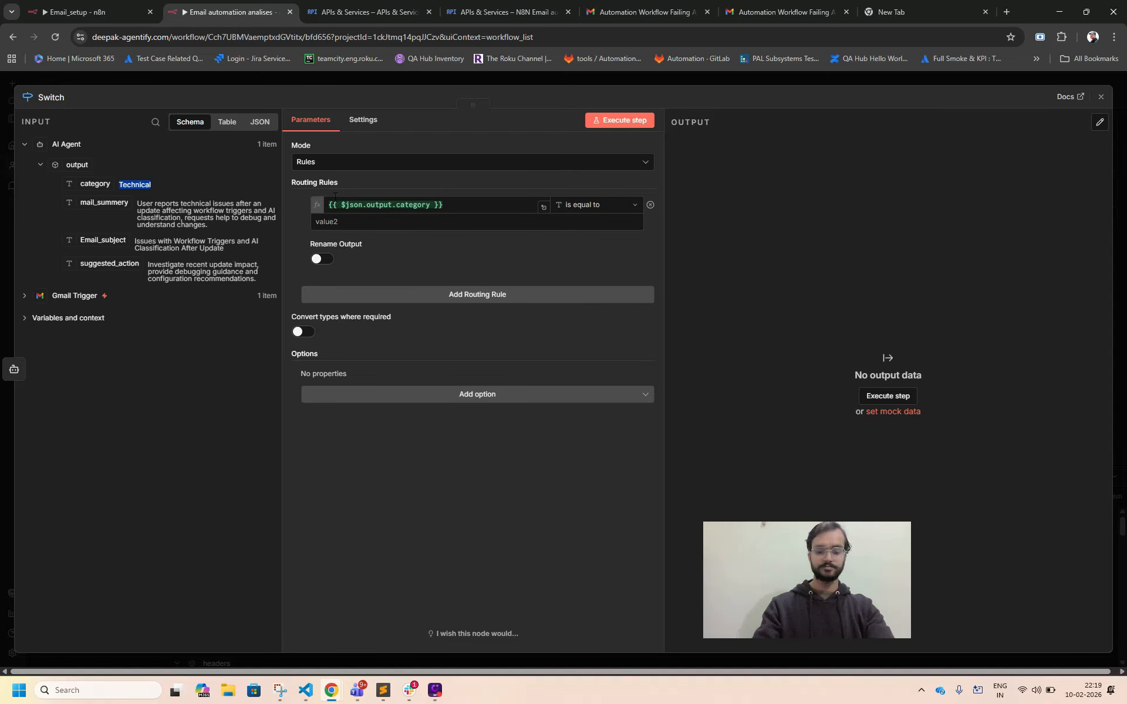
left_click(348, 222)
key("ctrl+v")
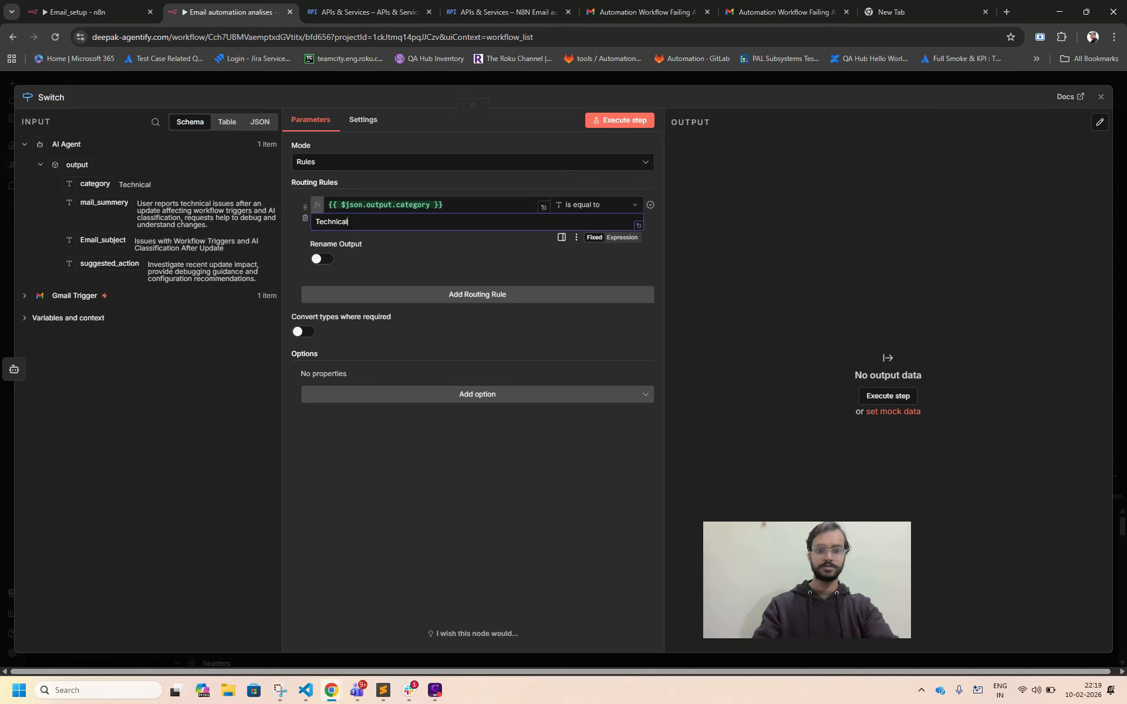
left_click(463, 253)
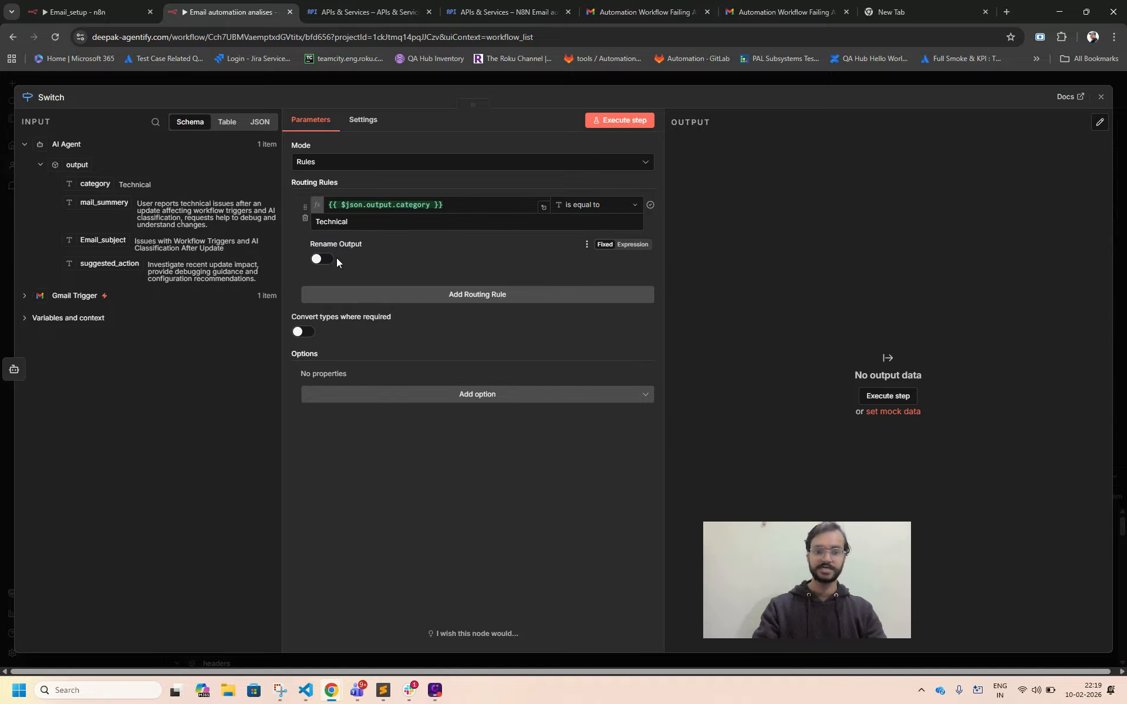
Add a second routing rule that tests {{ $json.output.category }} with is equal to, and close the Switch settings.
left_click(447, 302)
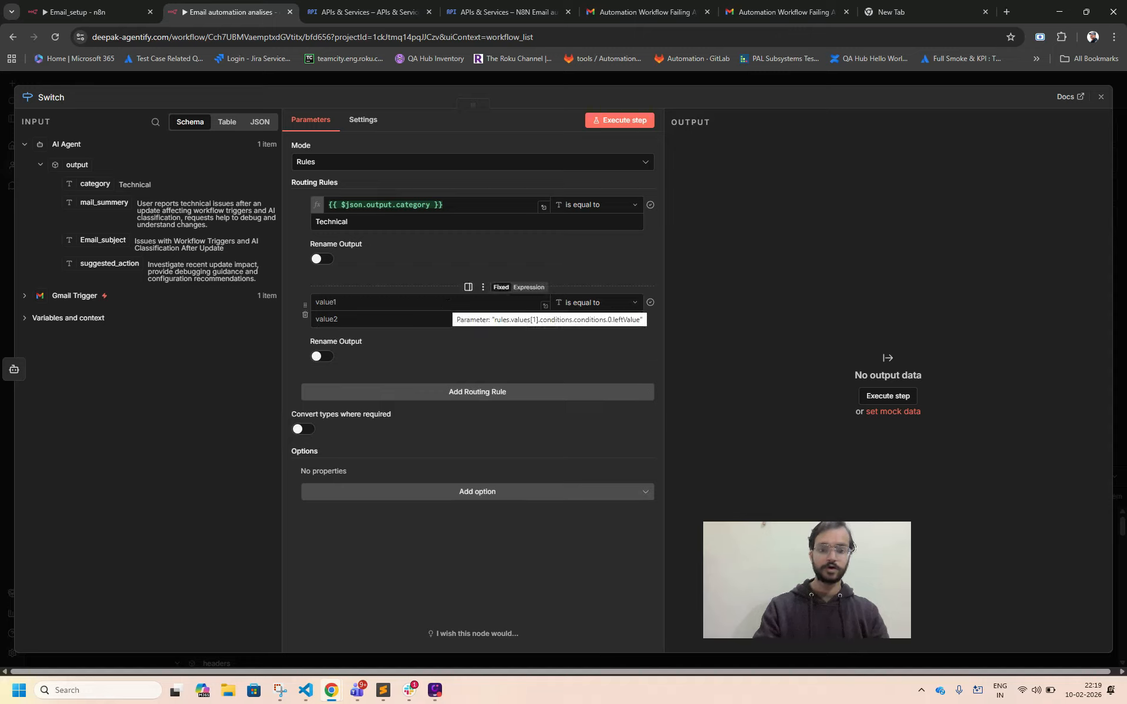
left_click(405, 303)
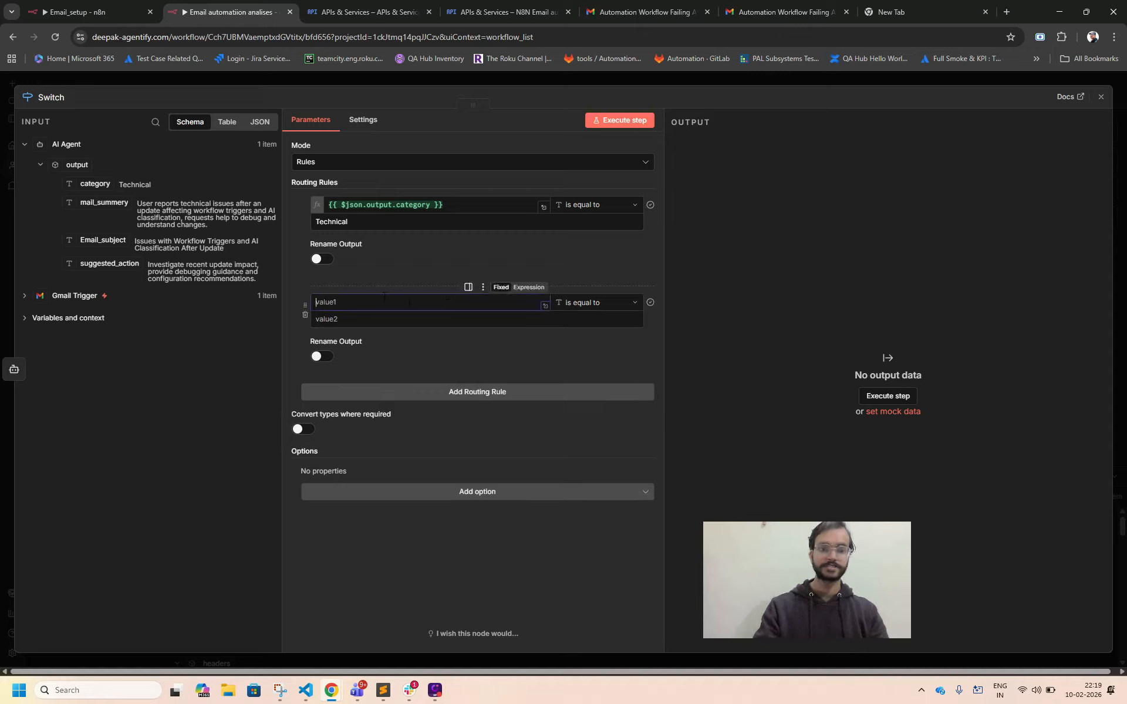
left_click(449, 207)
key("ctrl+a")
key("ctrl+c")
left_click(420, 302)
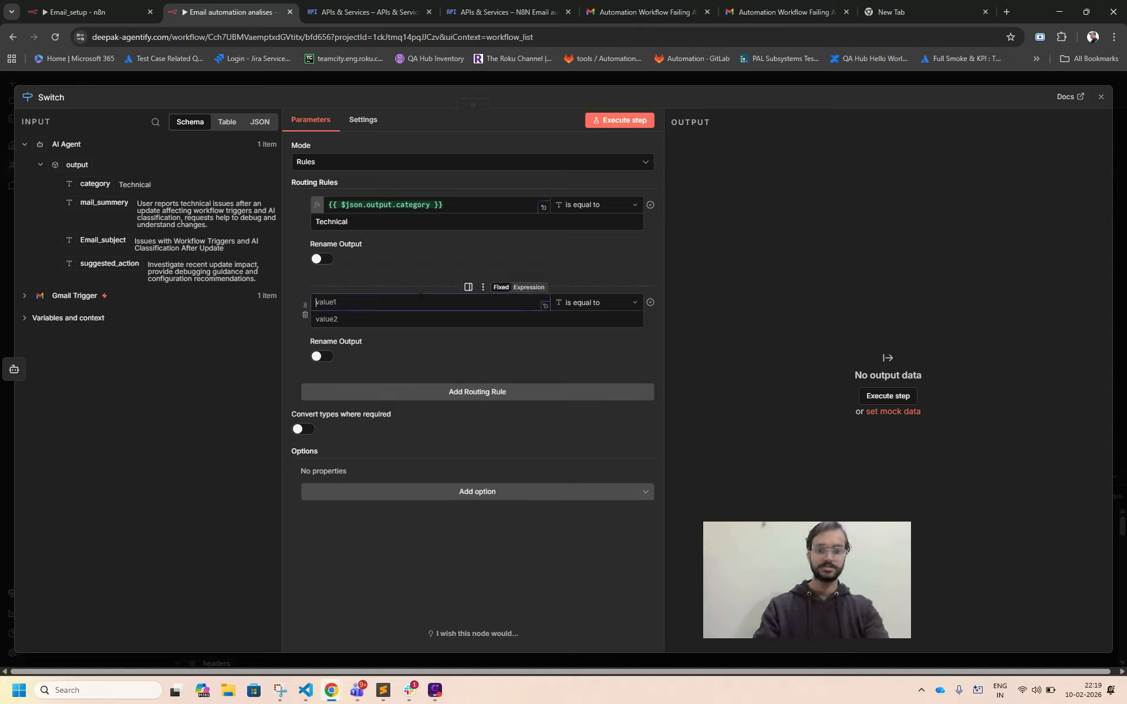
key("ctrl+v")
left_click(412, 318)
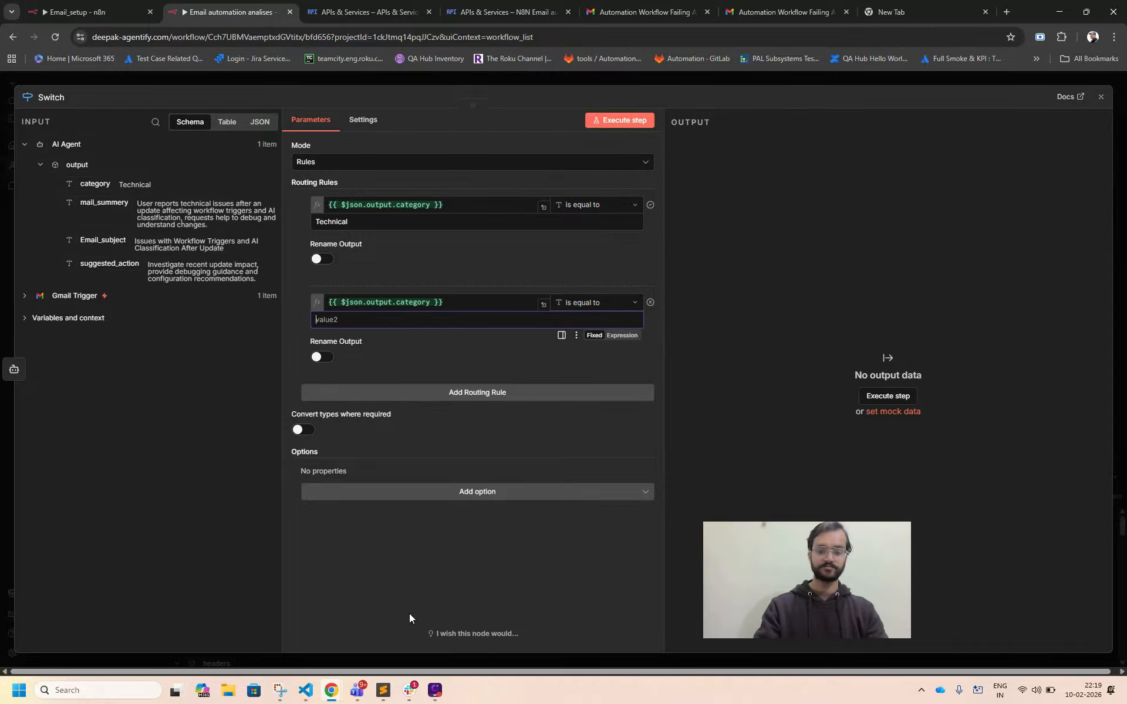
mouse_move(383, 698)
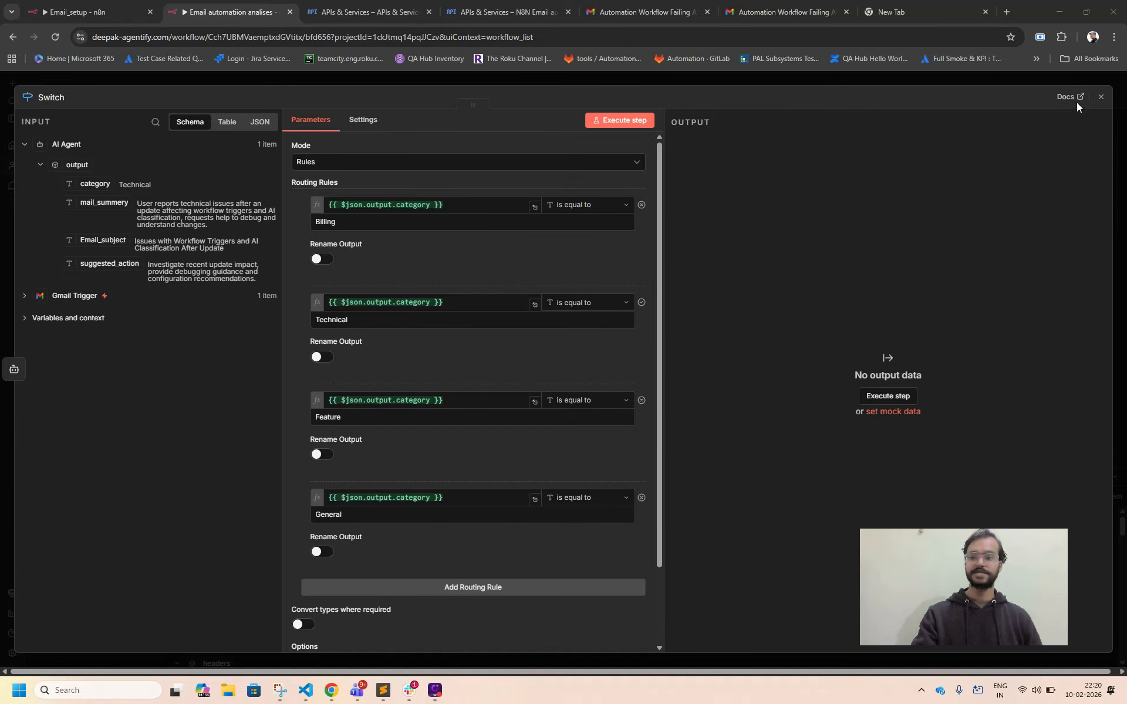
left_click(1101, 97)
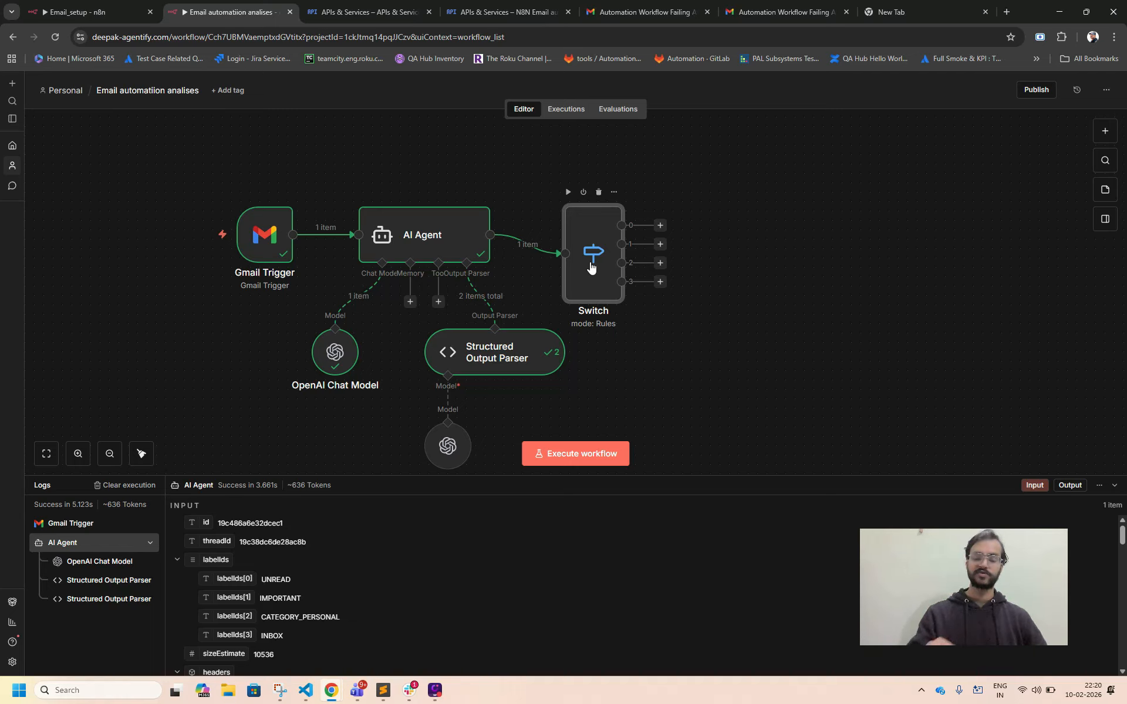
Execute the workflow and check in the Switch node which routing rule and output the email was sent to.
left_click(594, 447)
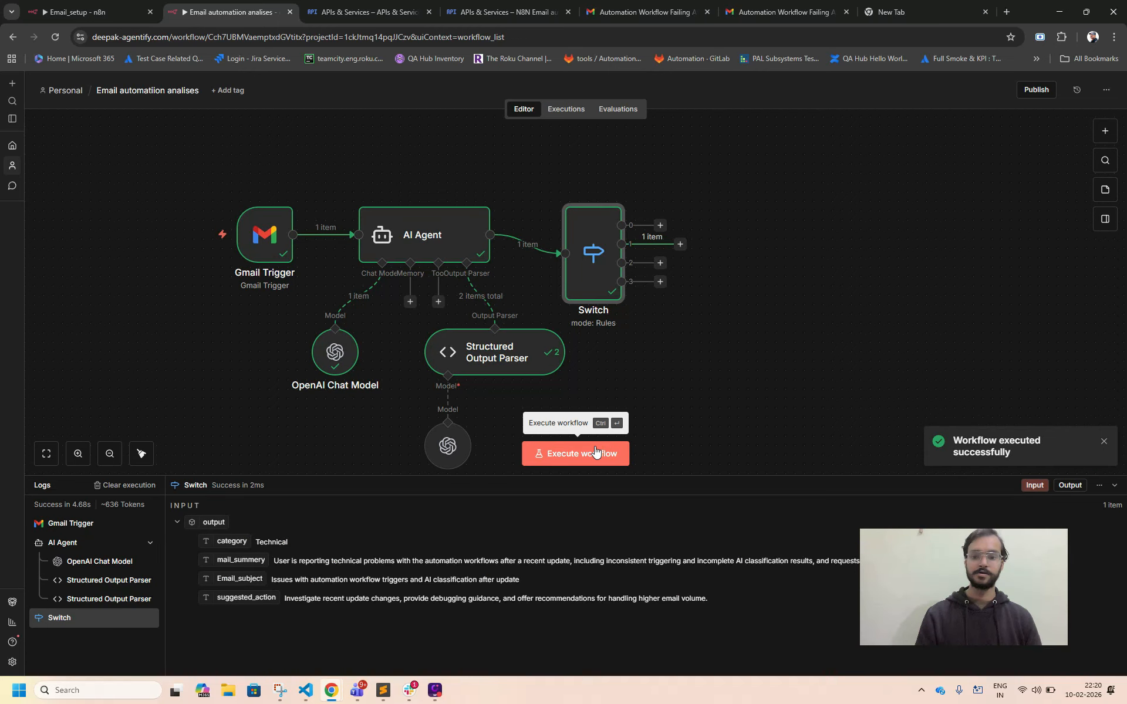
double_click(604, 234)
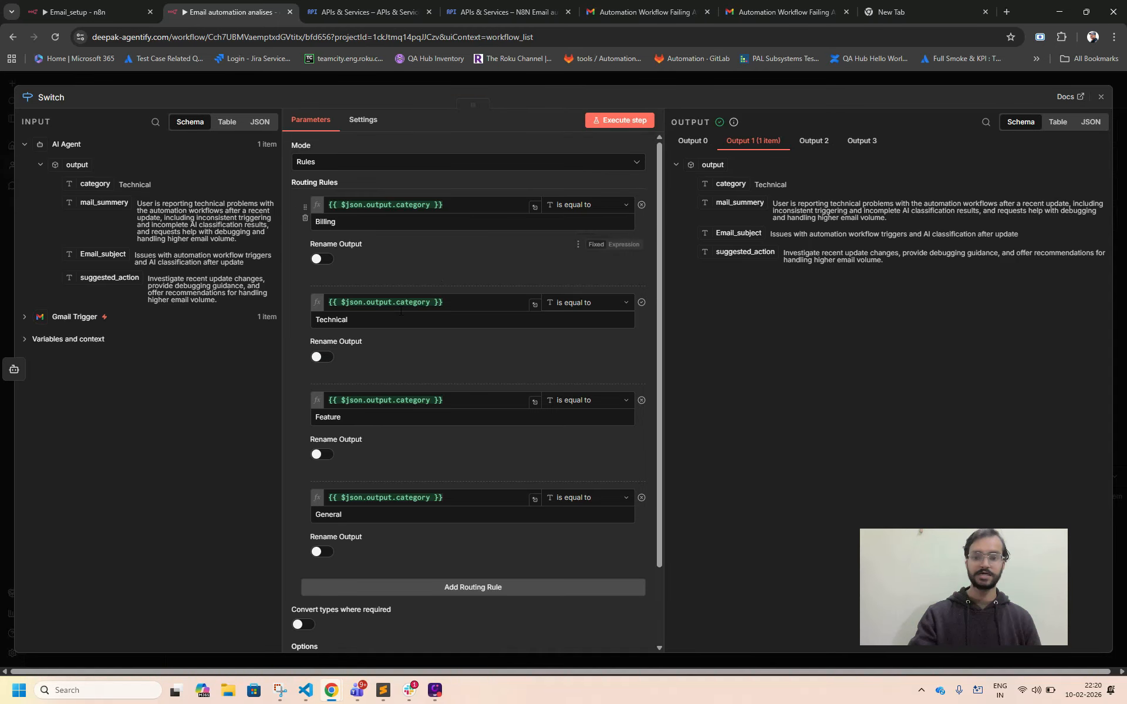
double_click(362, 322)
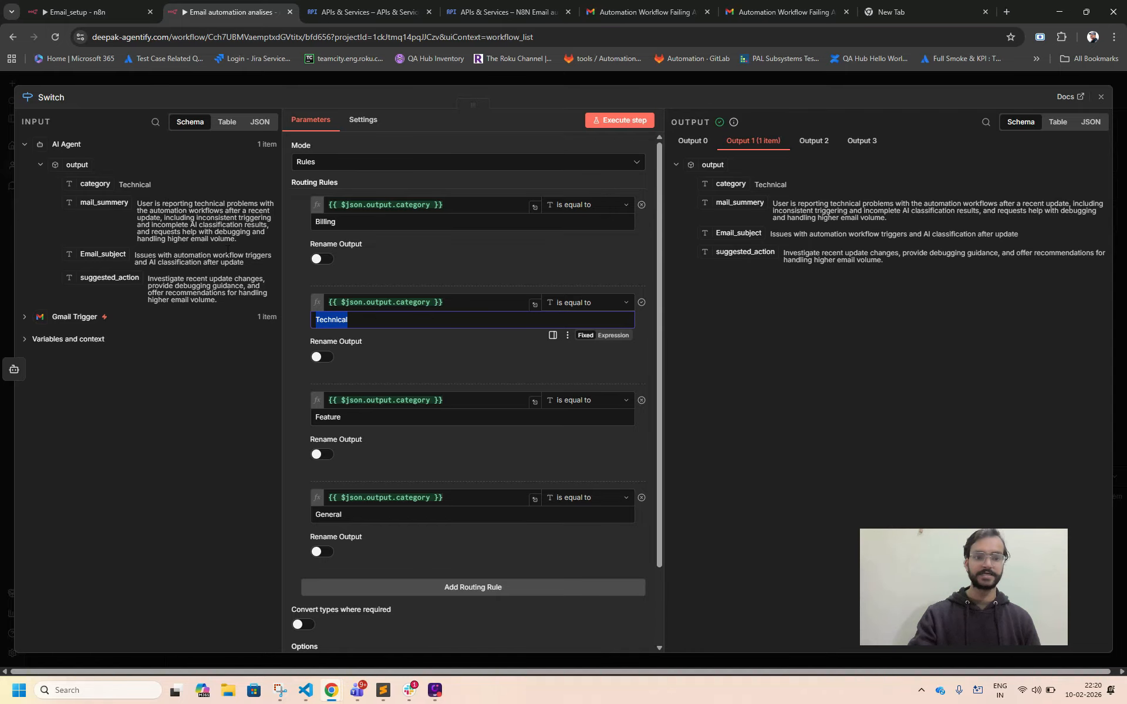
left_click(1101, 97)
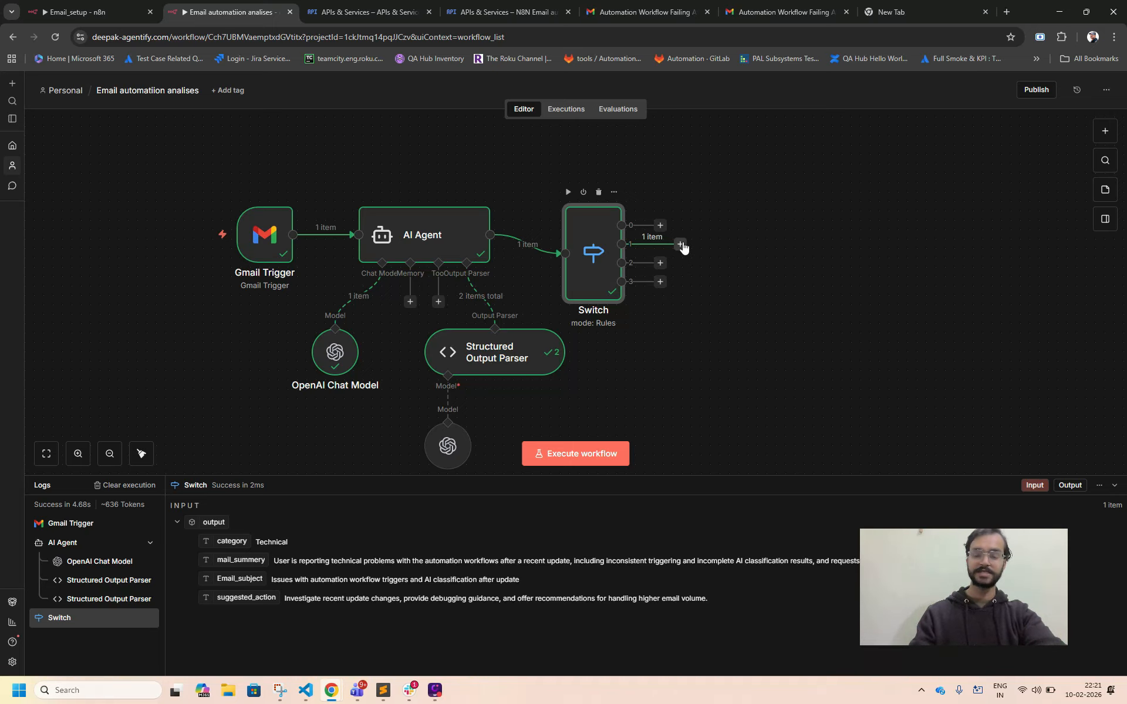
Switch to the Gmail account and open its Google Drive.
left_click(649, 12)
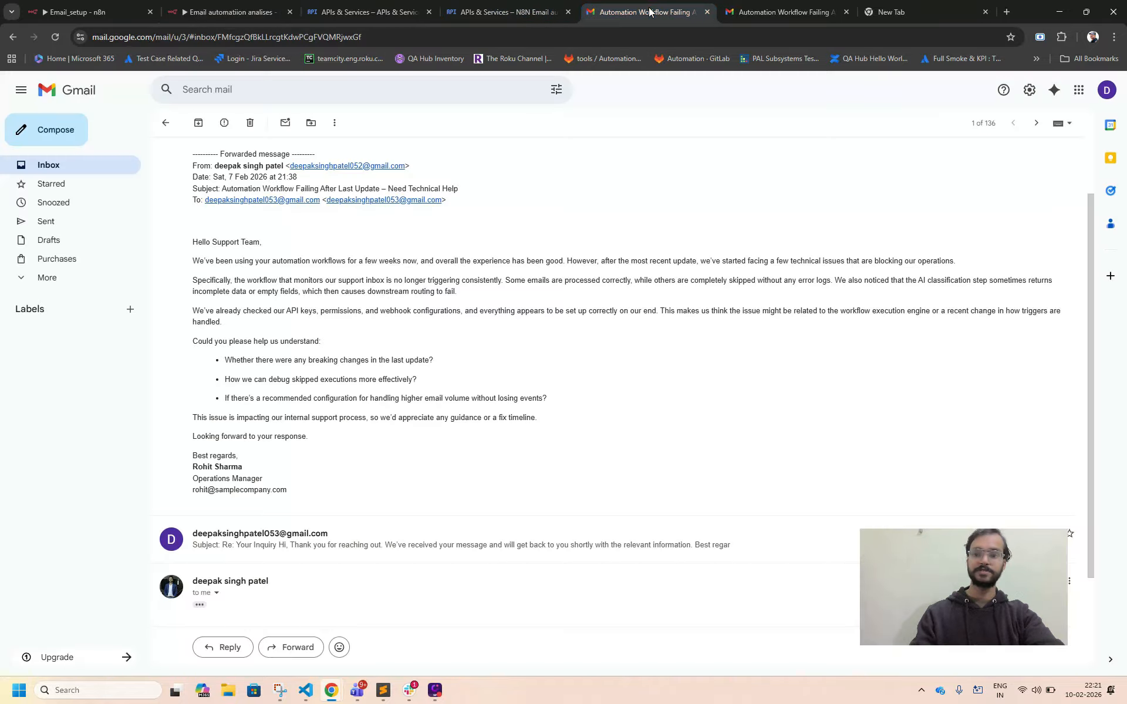
left_click(1079, 91)
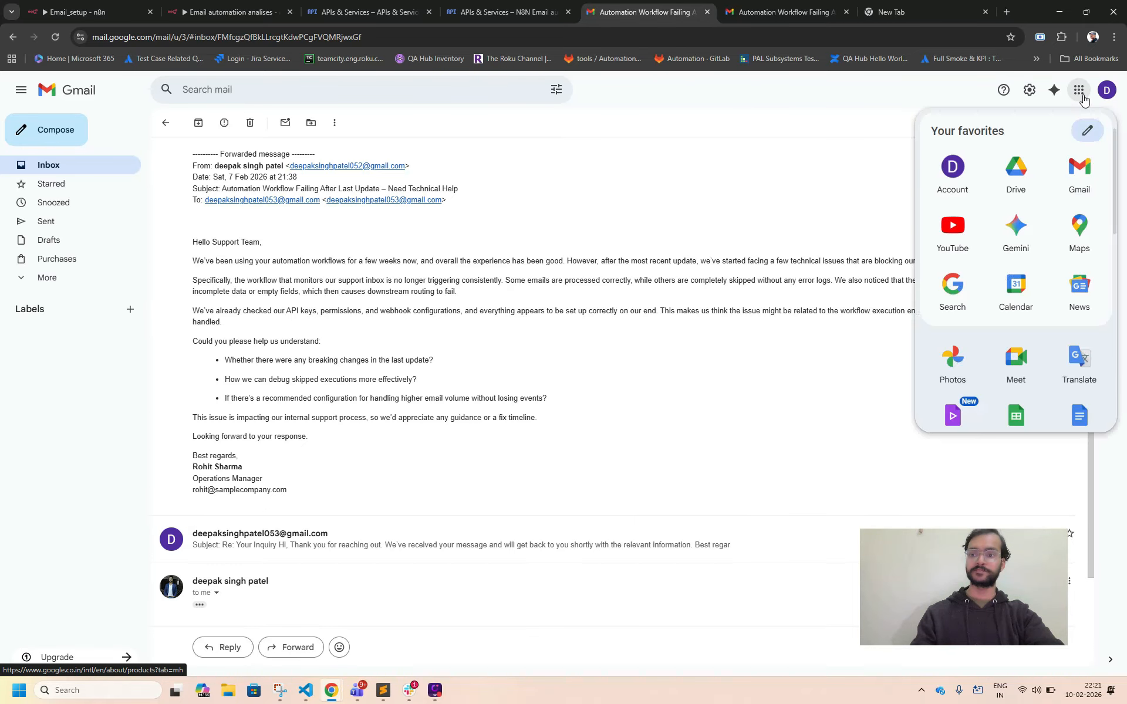
left_click(1024, 178)
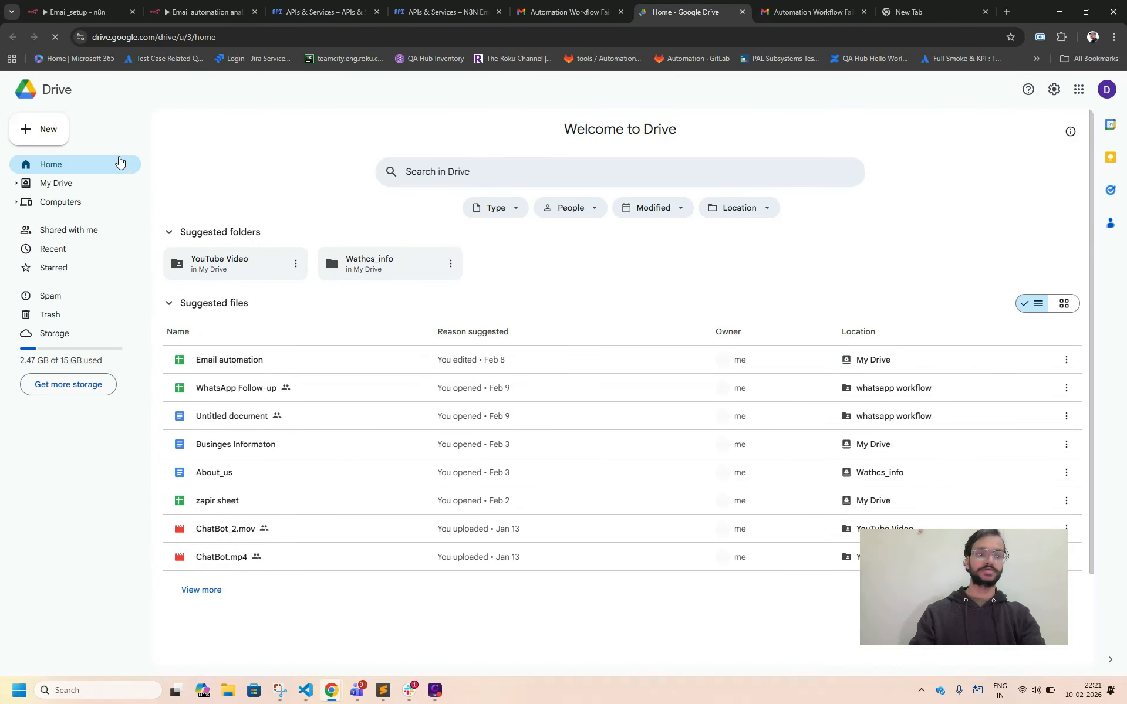
left_click(48, 128)
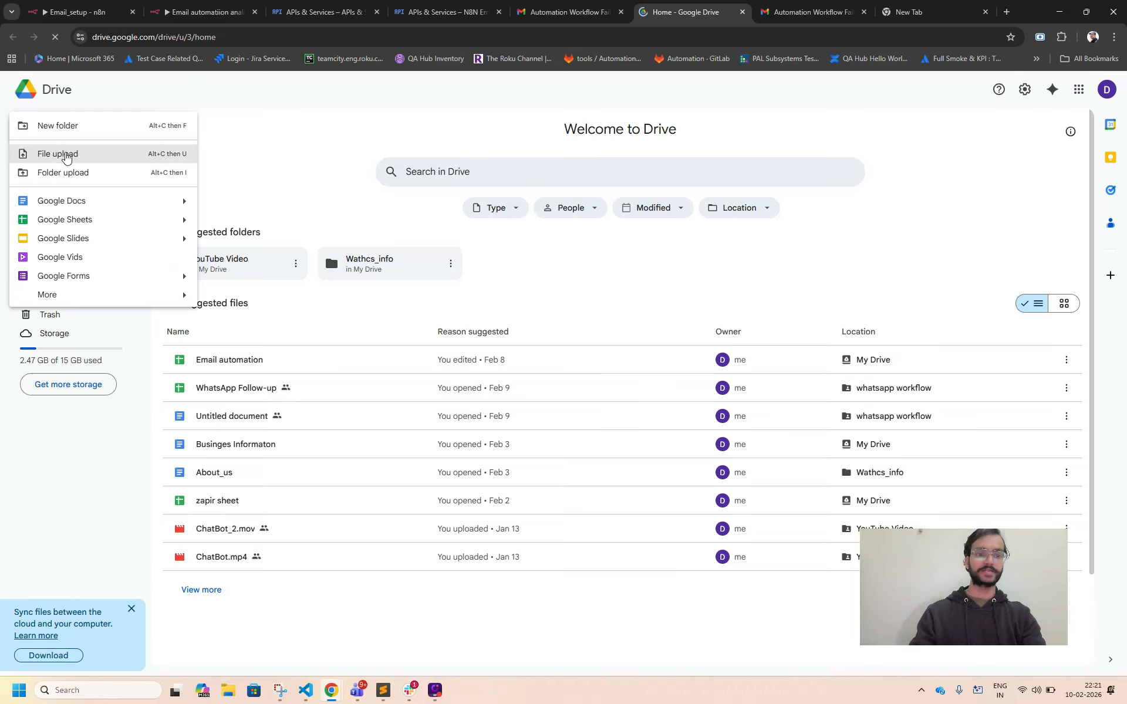
left_click(64, 200)
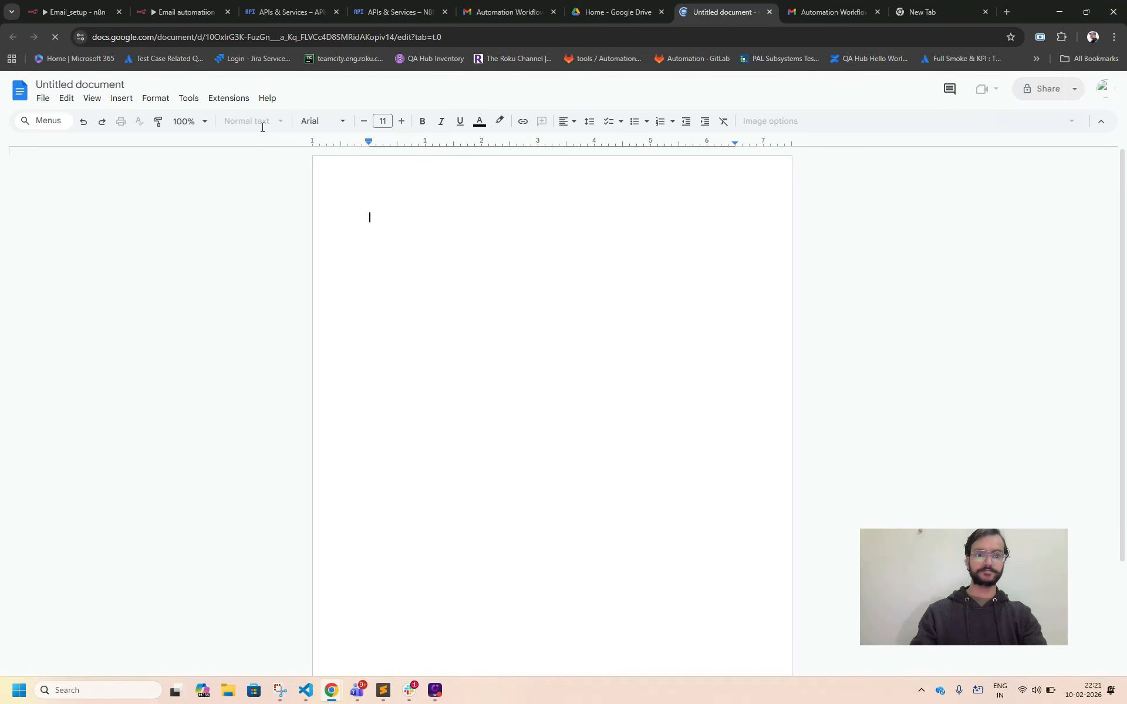
left_click(119, 85)
key("ctrl+a")
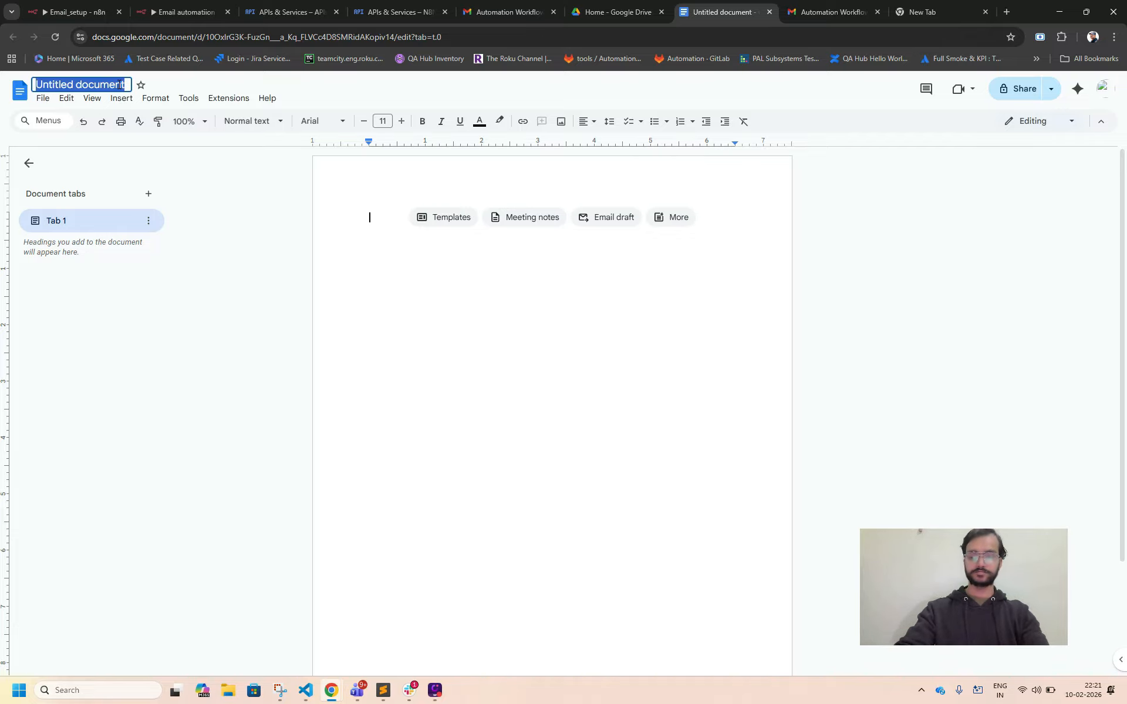
type("Em")
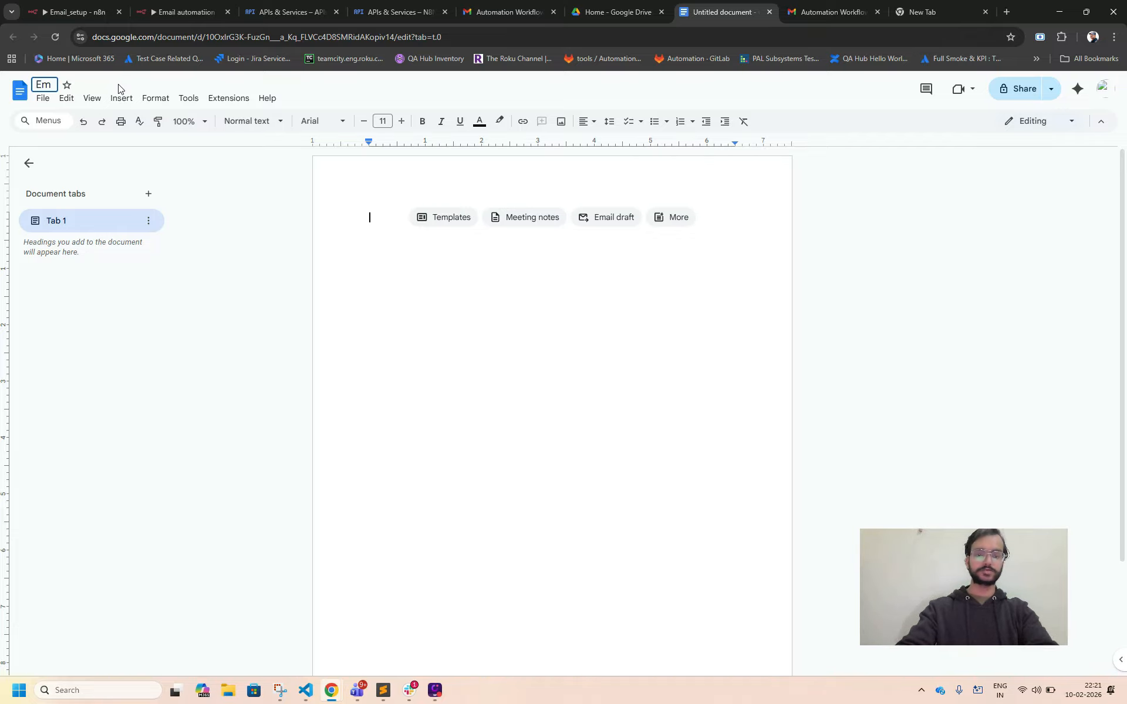
left_click(770, 12)
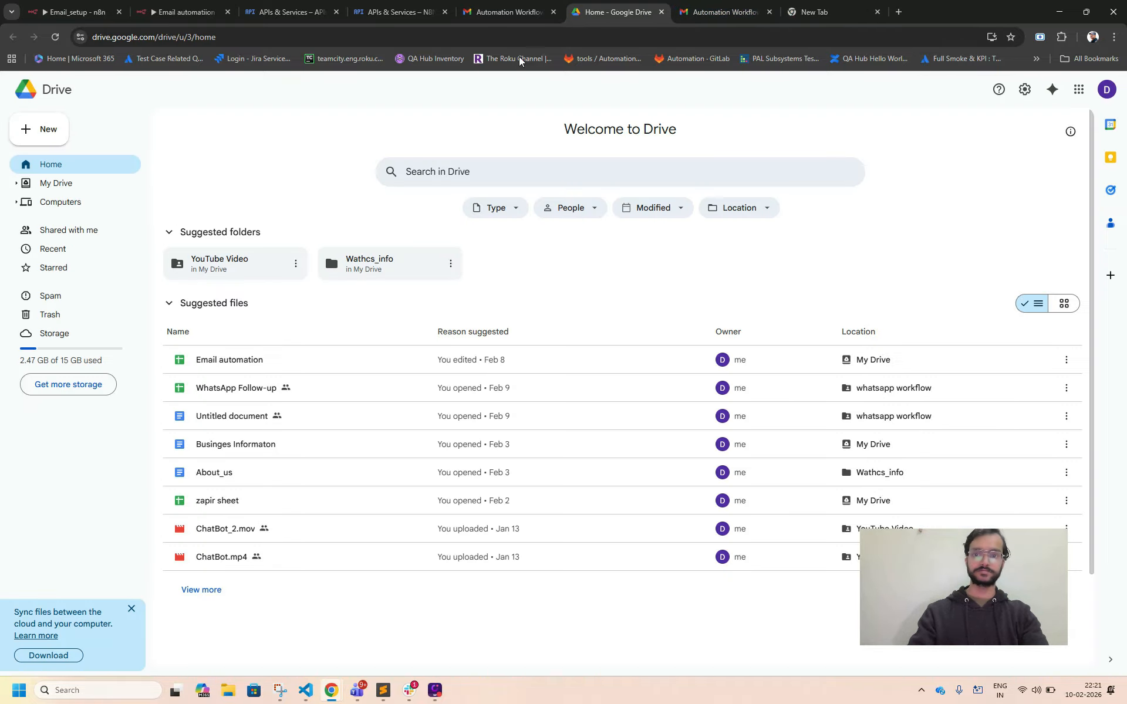
Create a new Google Sheets spreadsheet and name it Email automation setup.
left_click(45, 130)
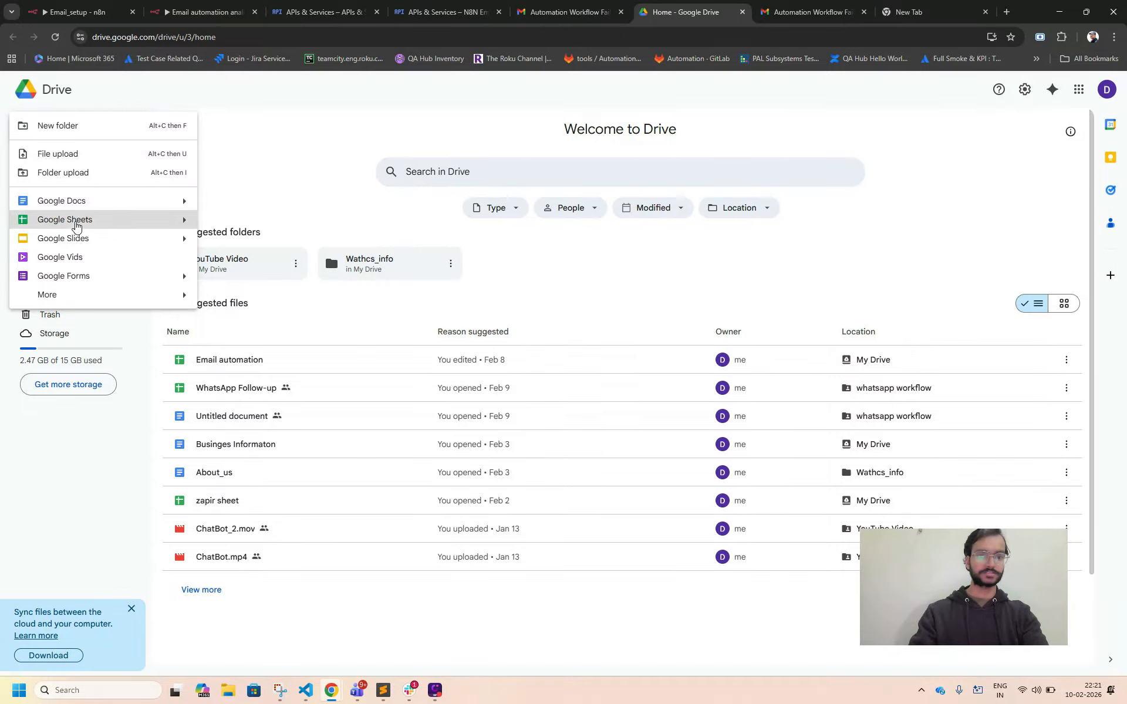
left_click(75, 221)
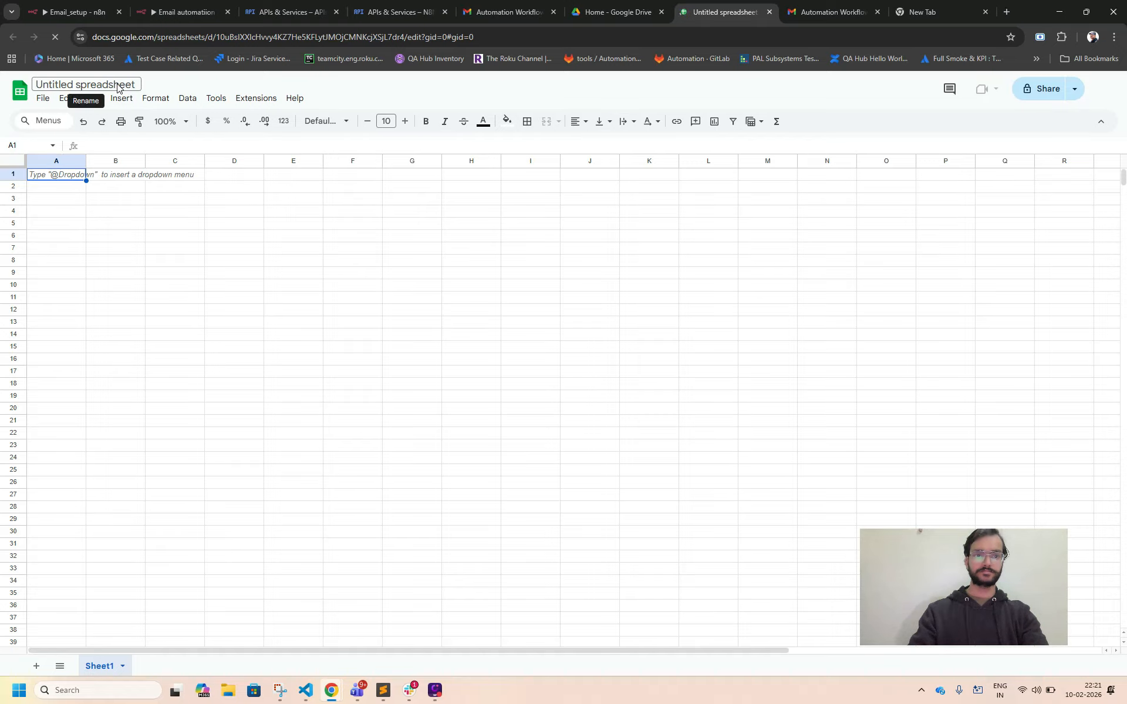
key("ctrl+a")
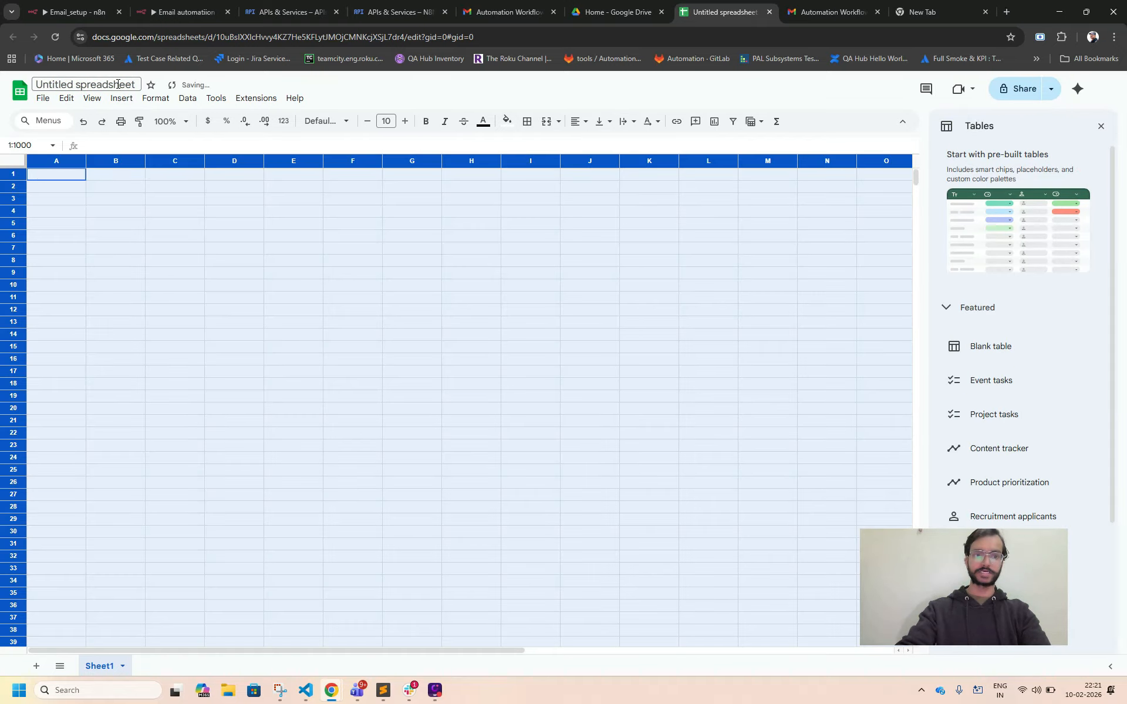
left_click(134, 83)
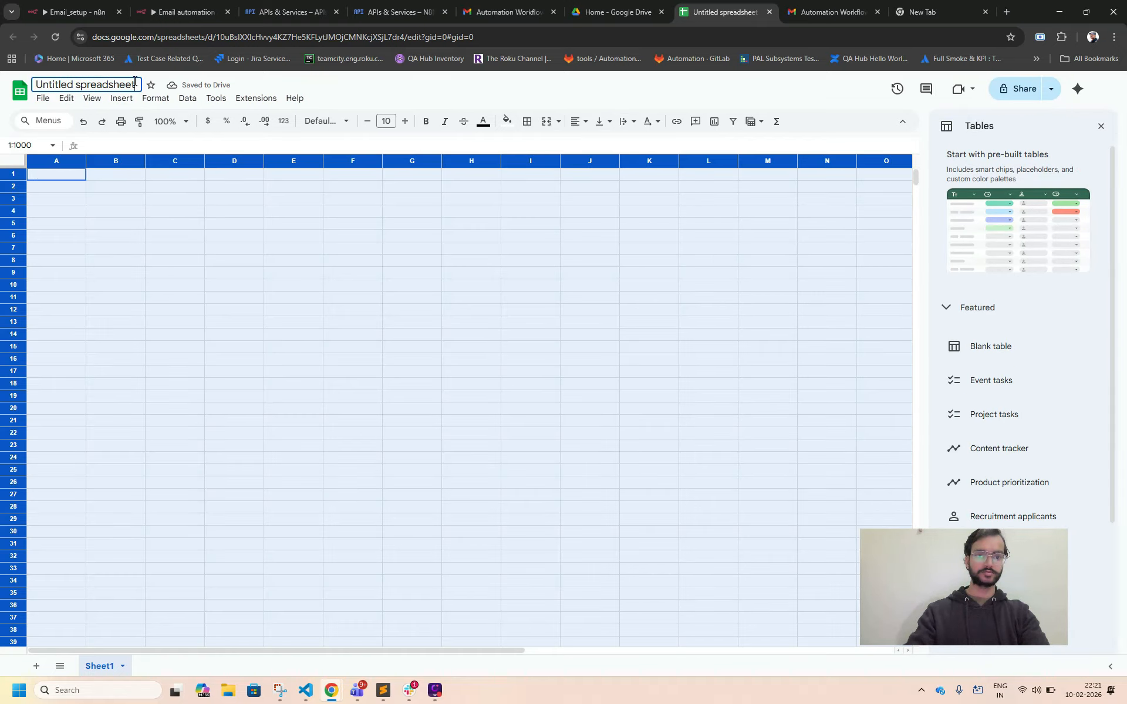
key("BackSpace")
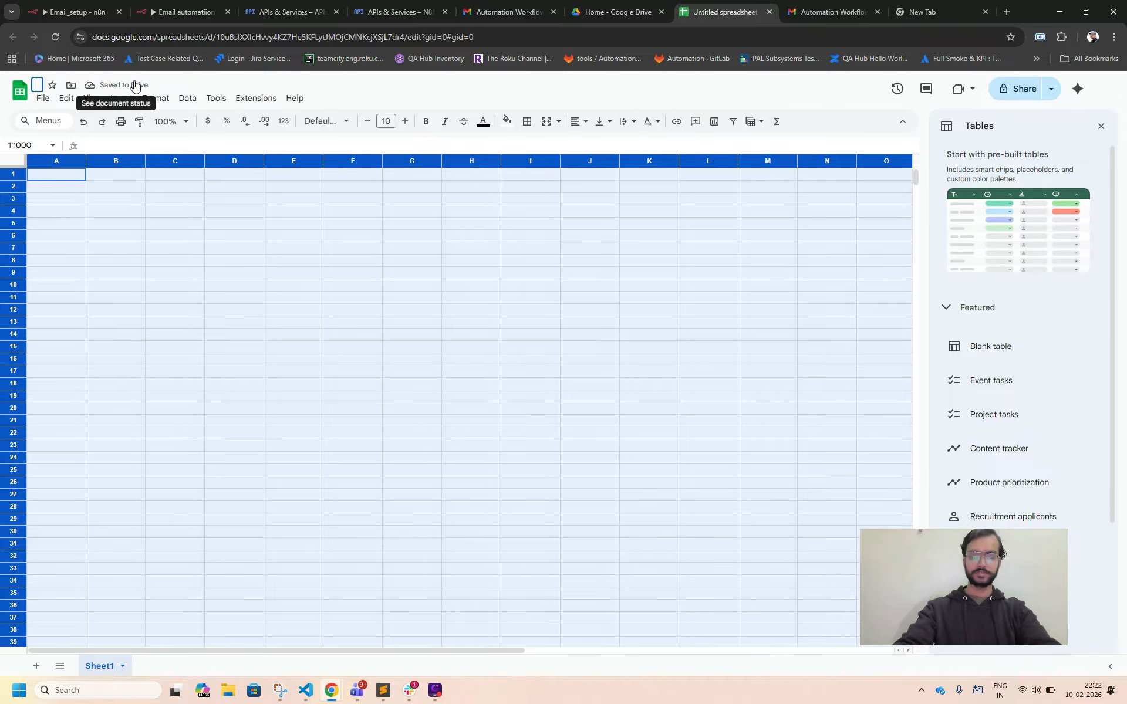
type("Email")
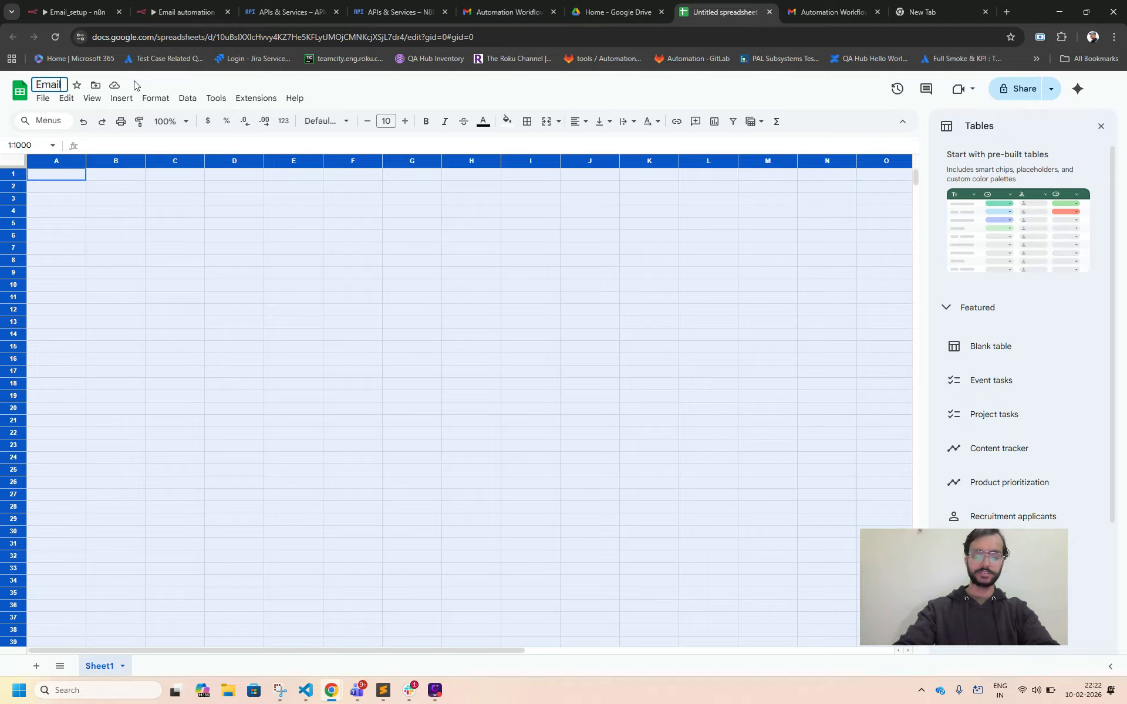
type(" au")
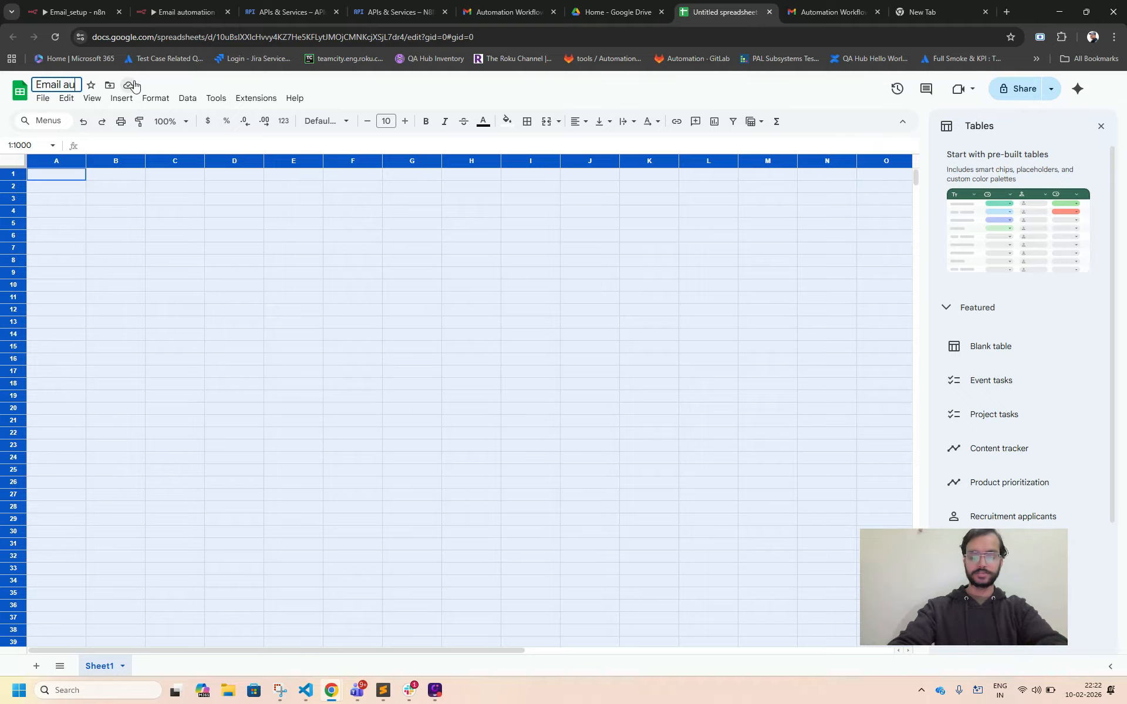
type("tomation s")
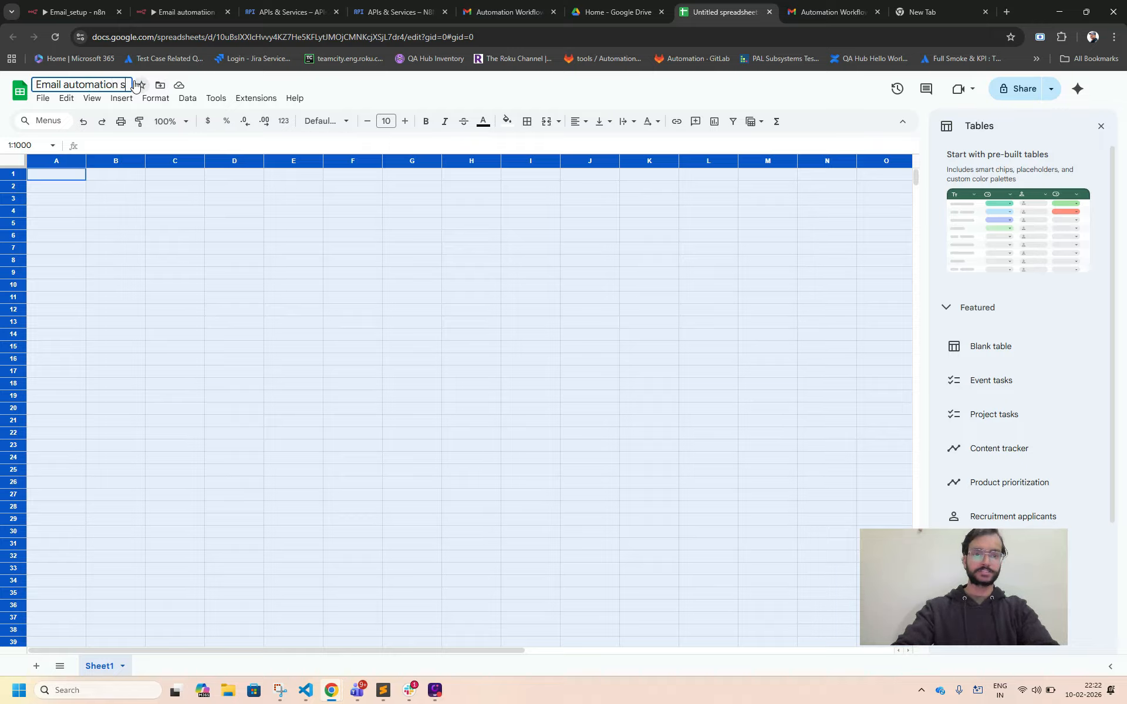
type("etu")
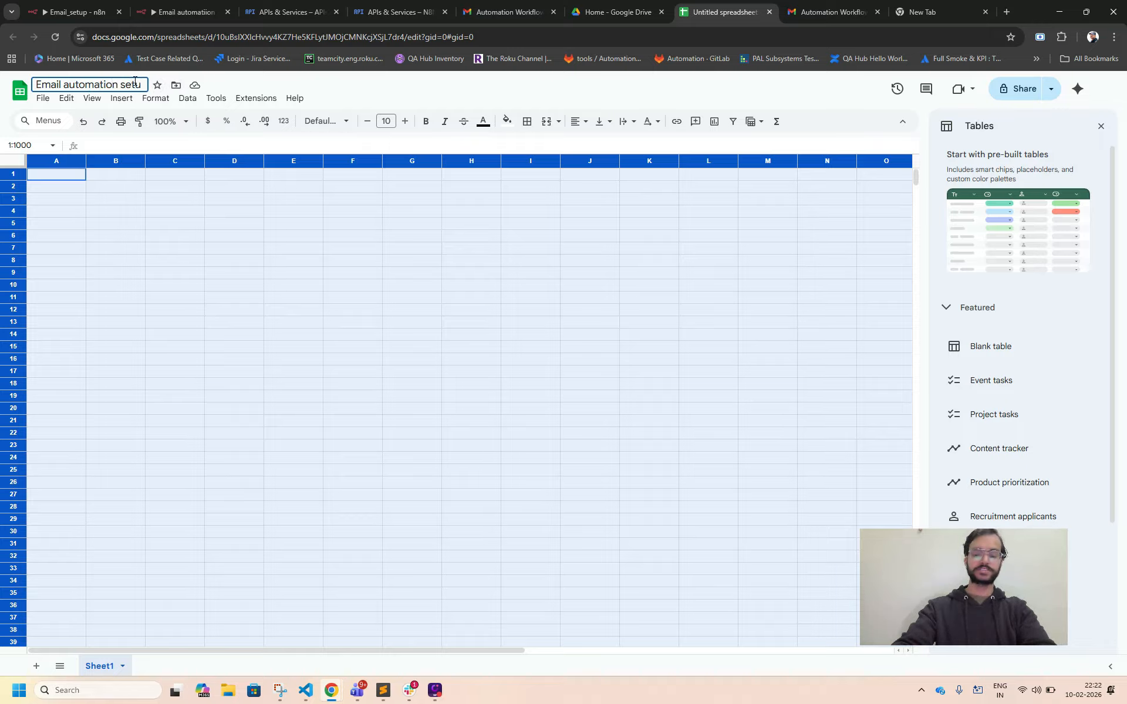
type("p")
left_click(179, 206)
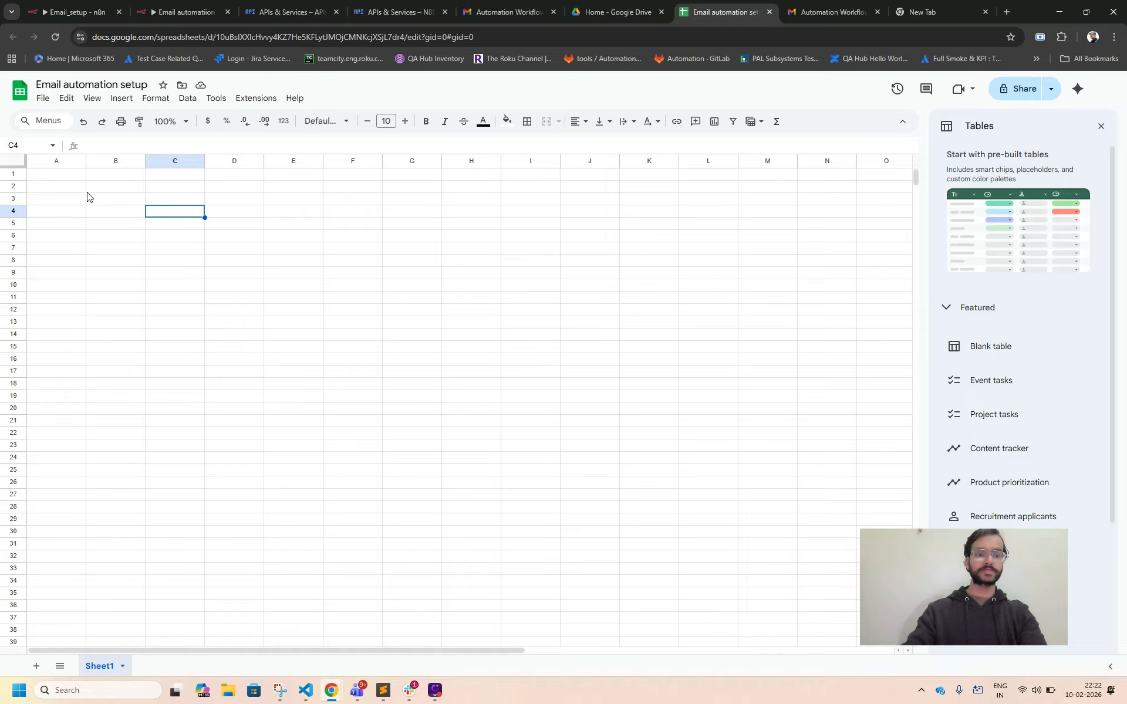
Fill row 1 with the headers SN., thread Id, Subject, Status, Received, Source, Email Summari, Category and Suggested action, and review them.
left_click(69, 179)
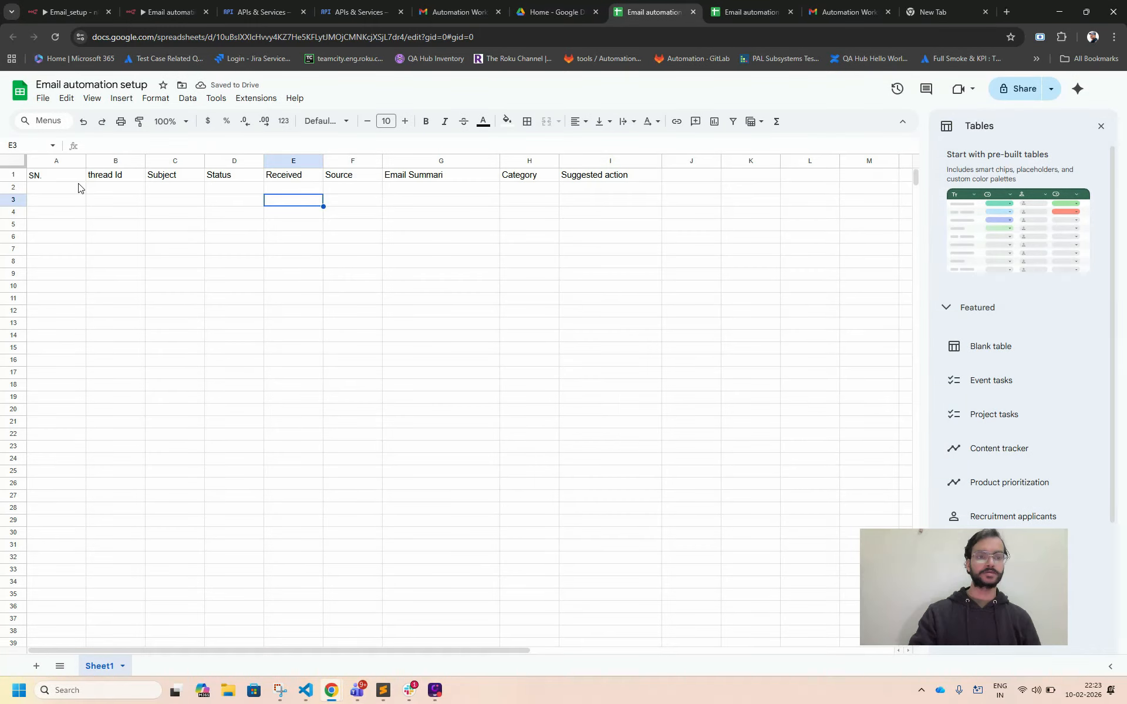
left_click(63, 179)
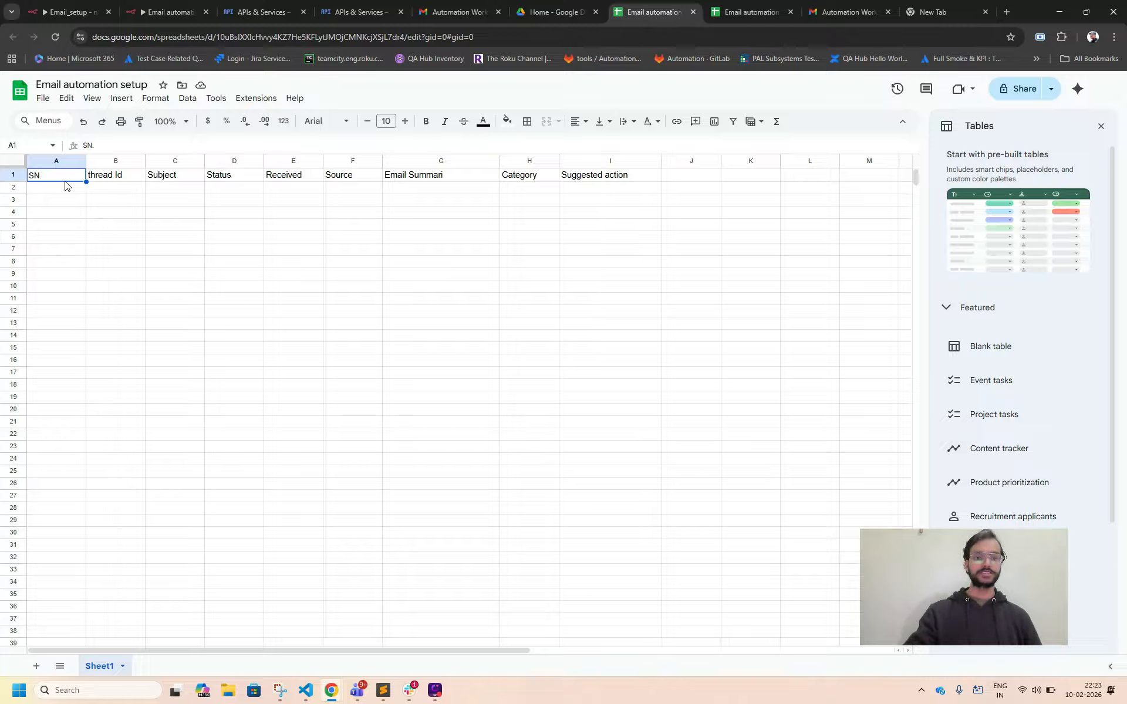
left_click(344, 179)
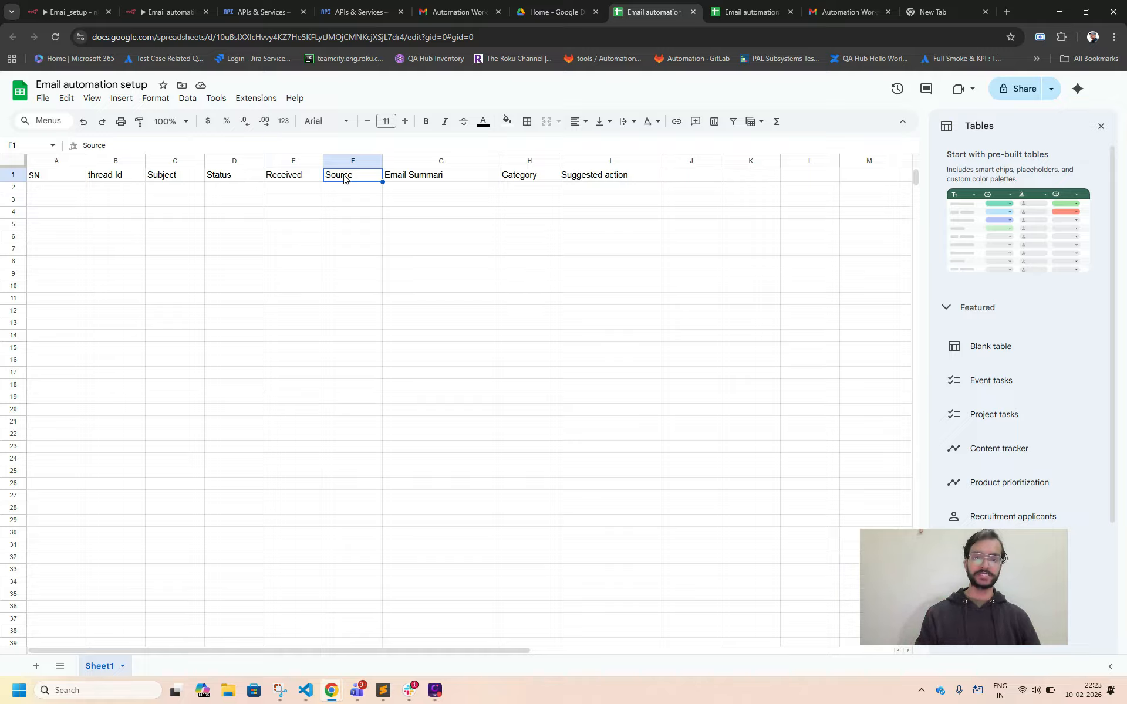
left_click(437, 177)
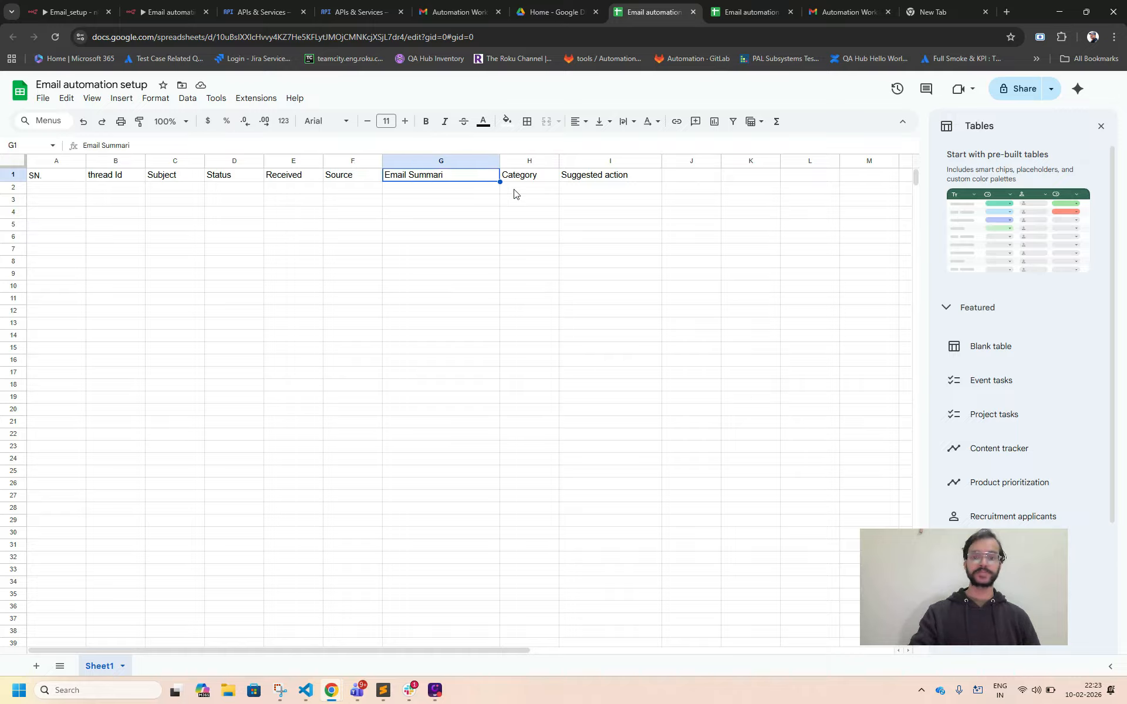
left_click(589, 182)
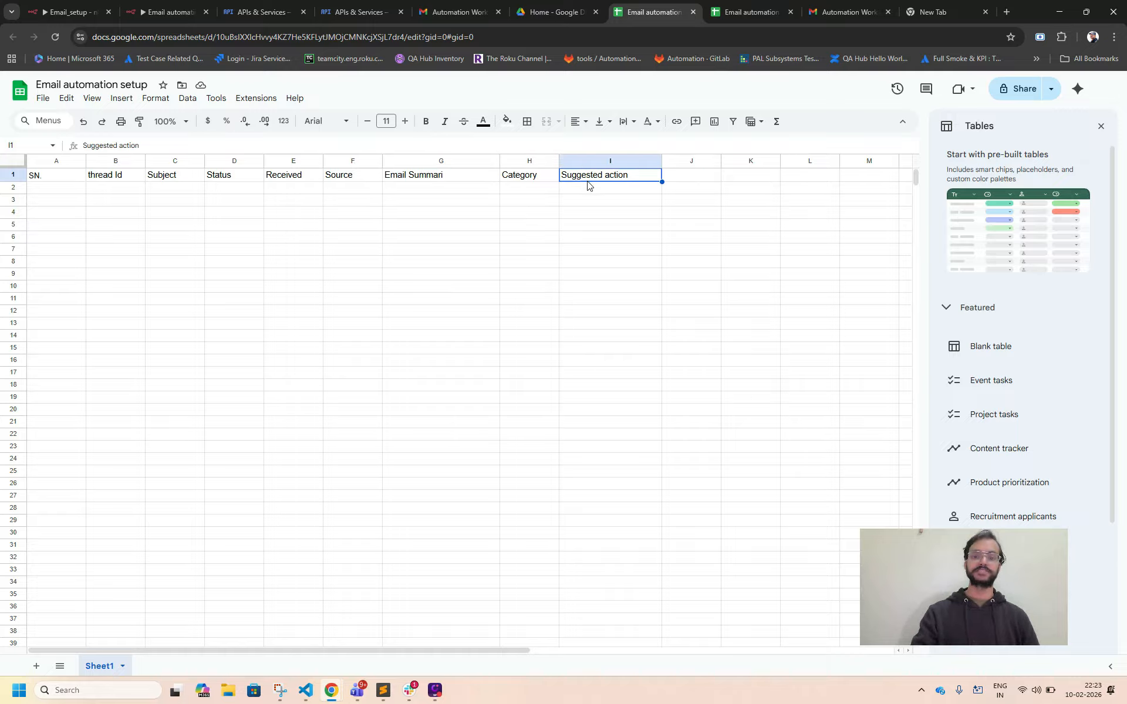
left_click(590, 191)
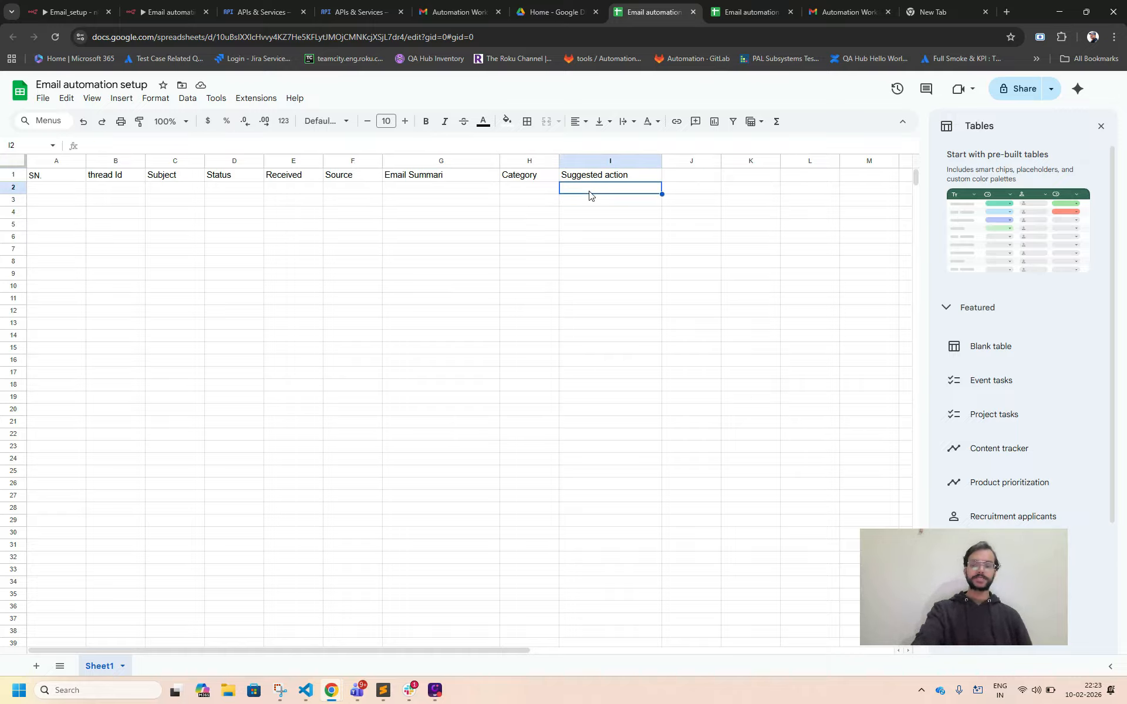
Rename Sheet1 as Billing.
double_click(109, 667)
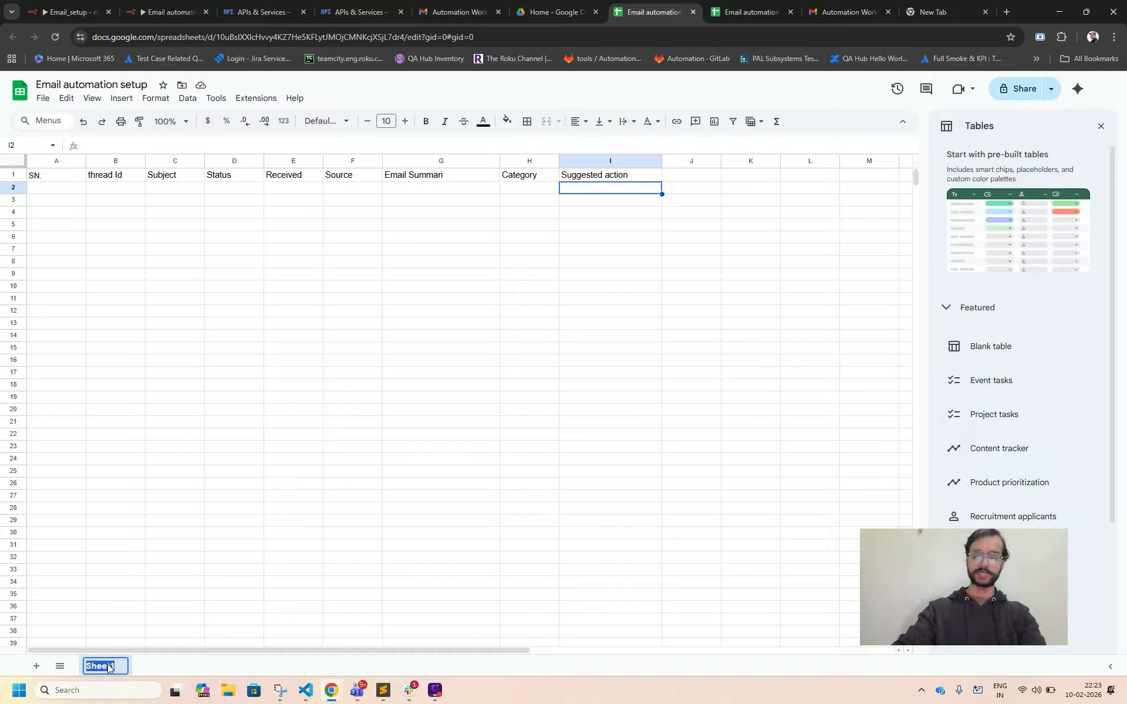
key("BackSpace")
type("Bi")
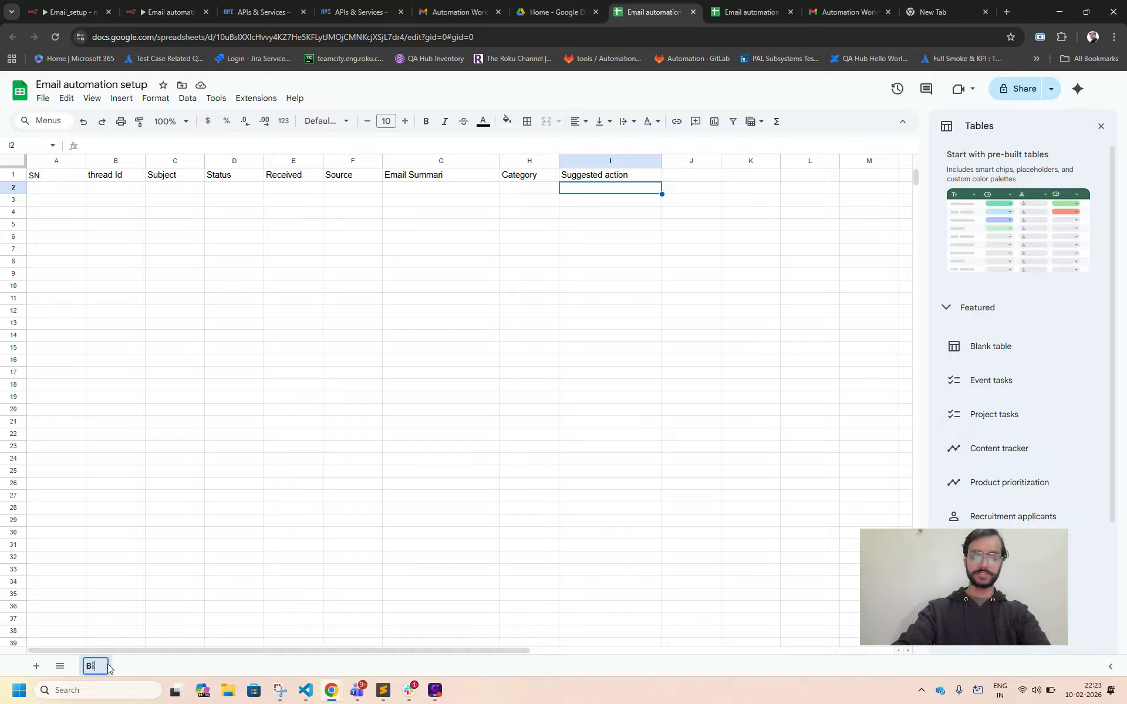
type("lling")
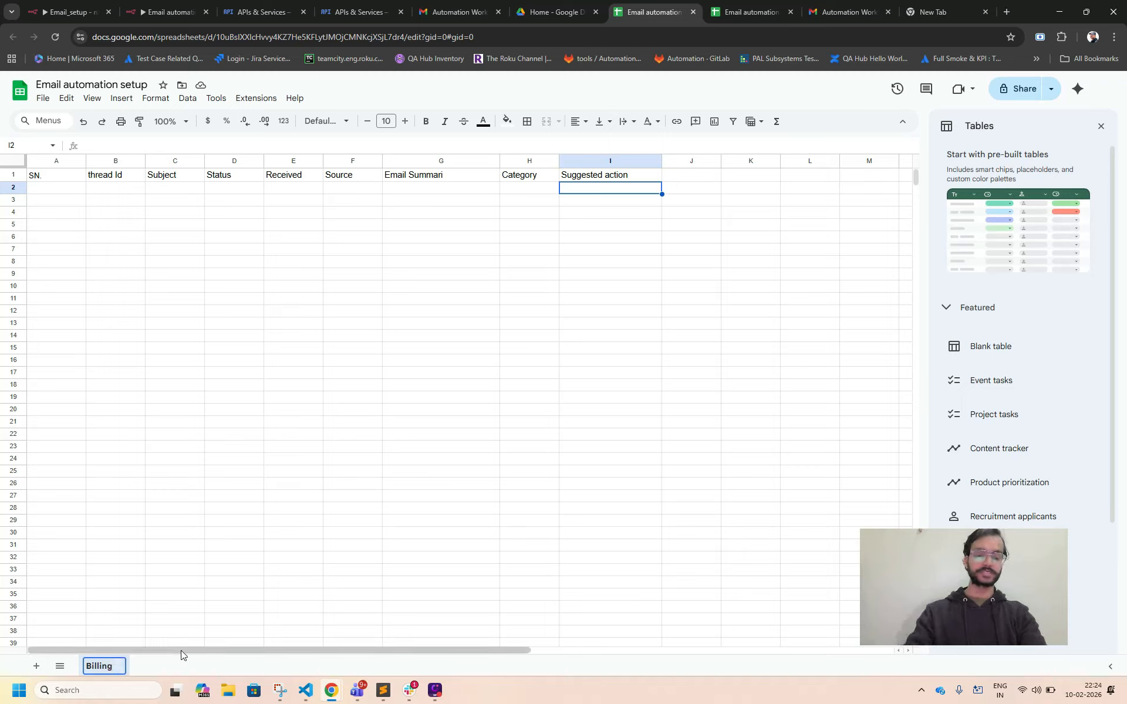
key("Return")
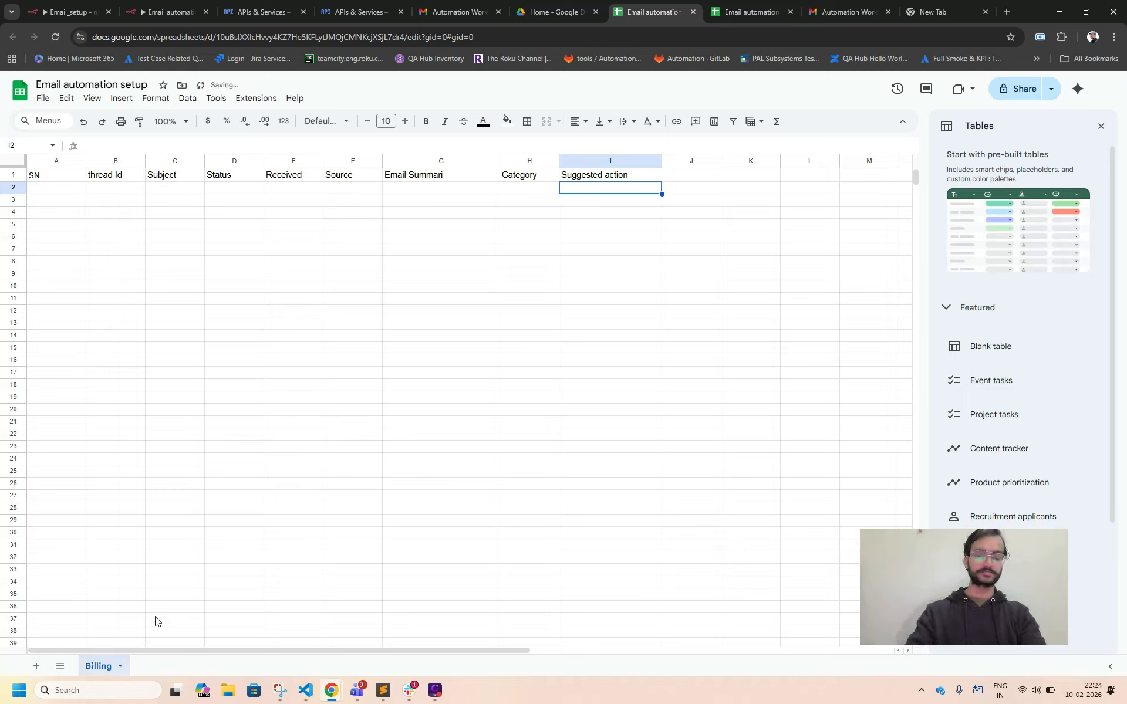
Copy the whole header row of the Billing sheet into row 1 of a new second sheet.
left_click(64, 178)
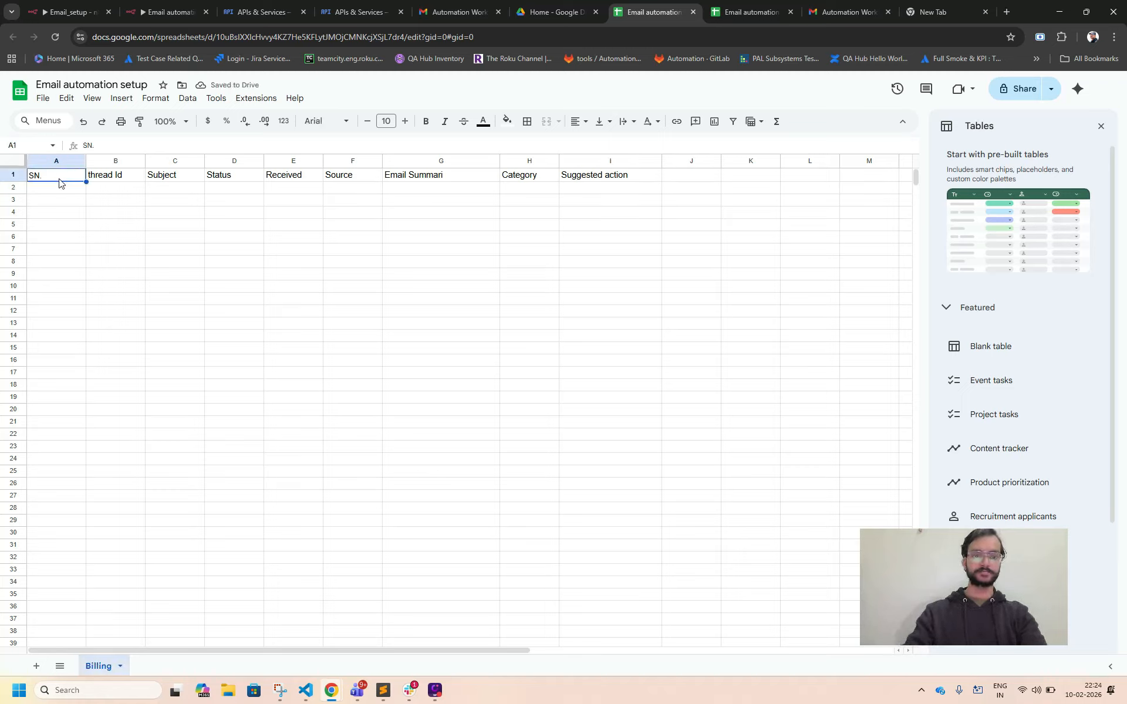
key("ctrl+shift+Right")
key("ctrl+c")
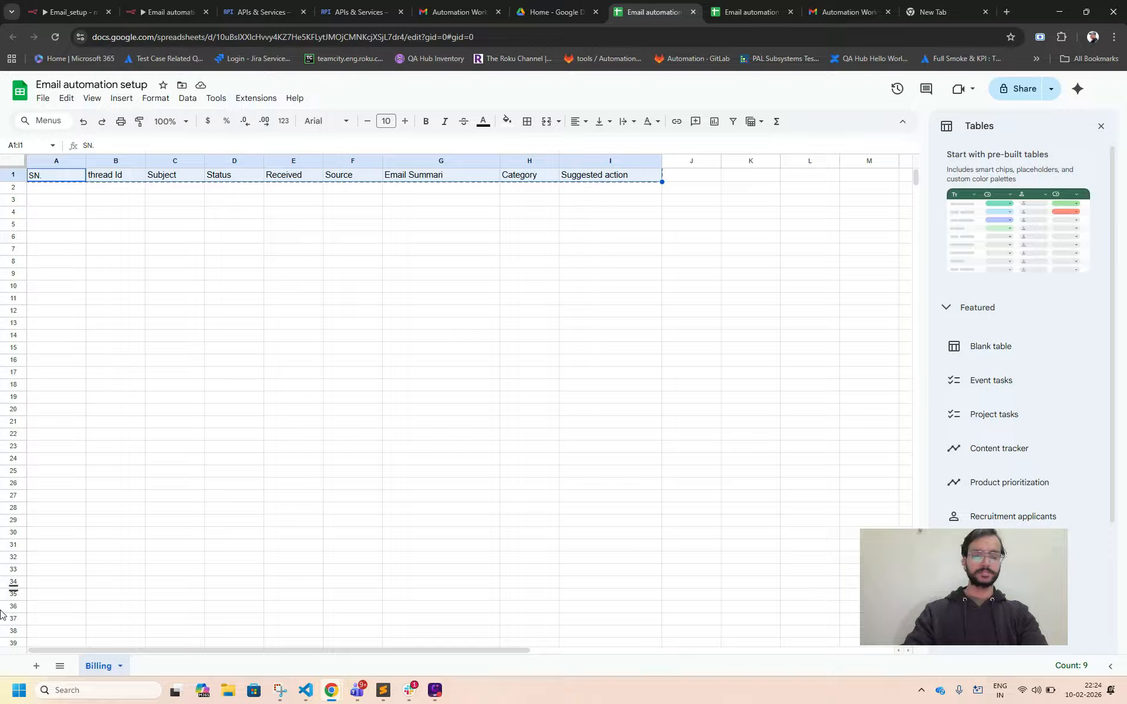
left_click(35, 667)
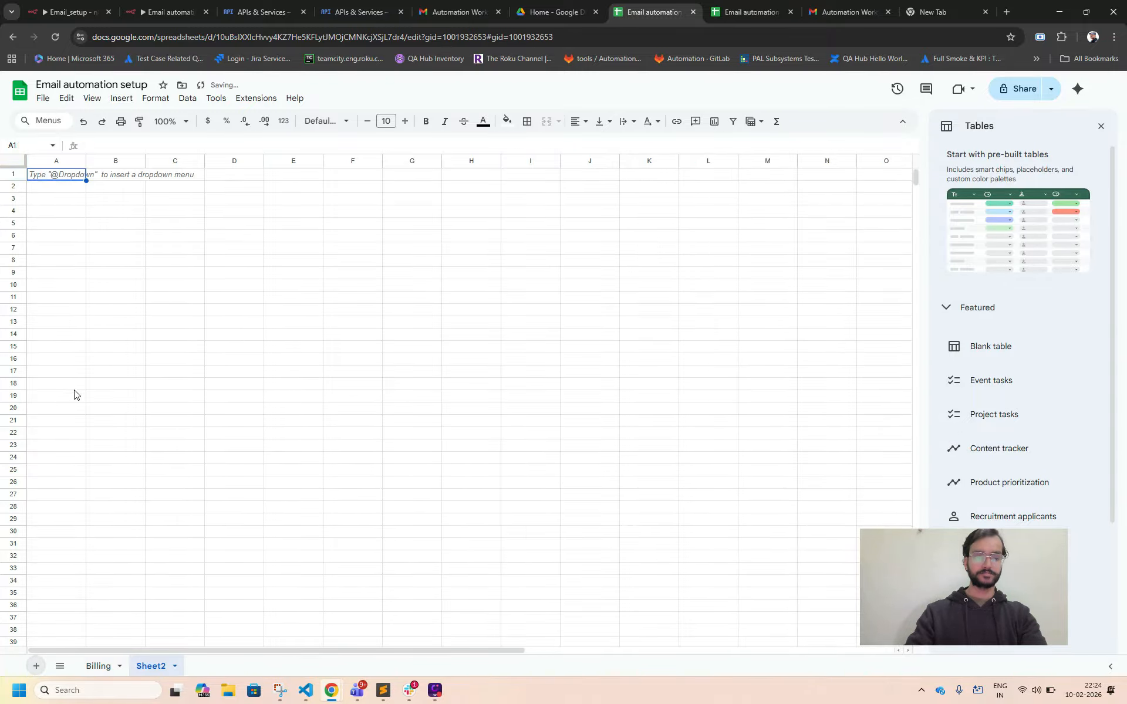
key("ctrl+v")
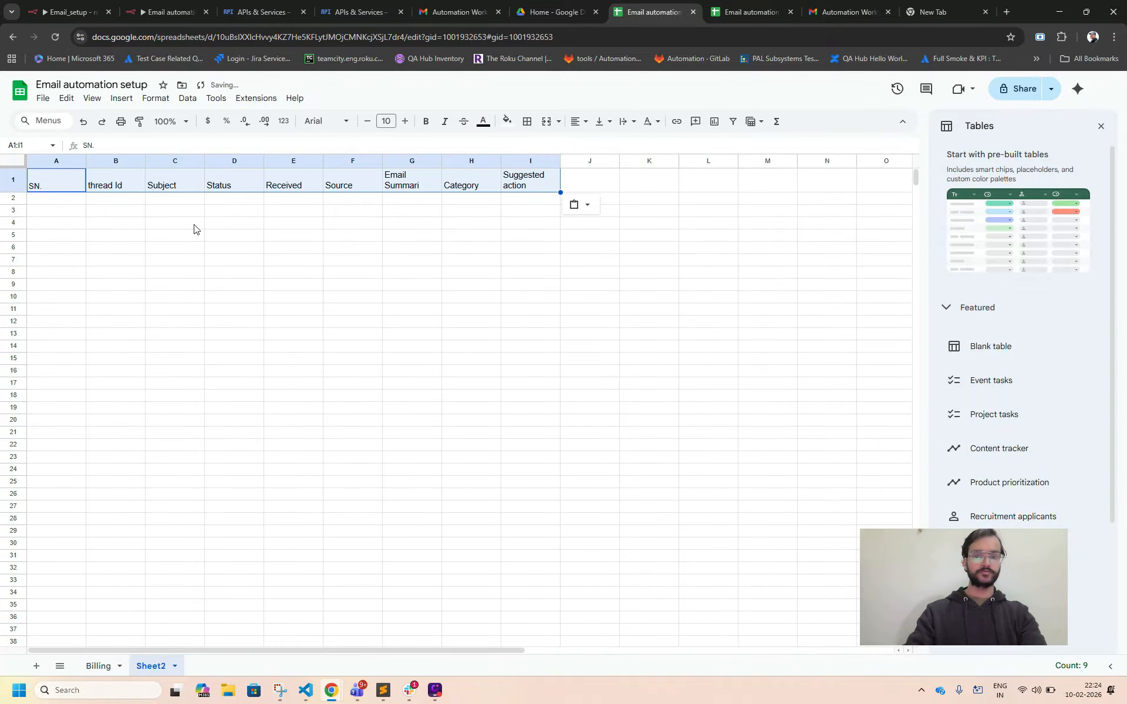
left_click(165, 247)
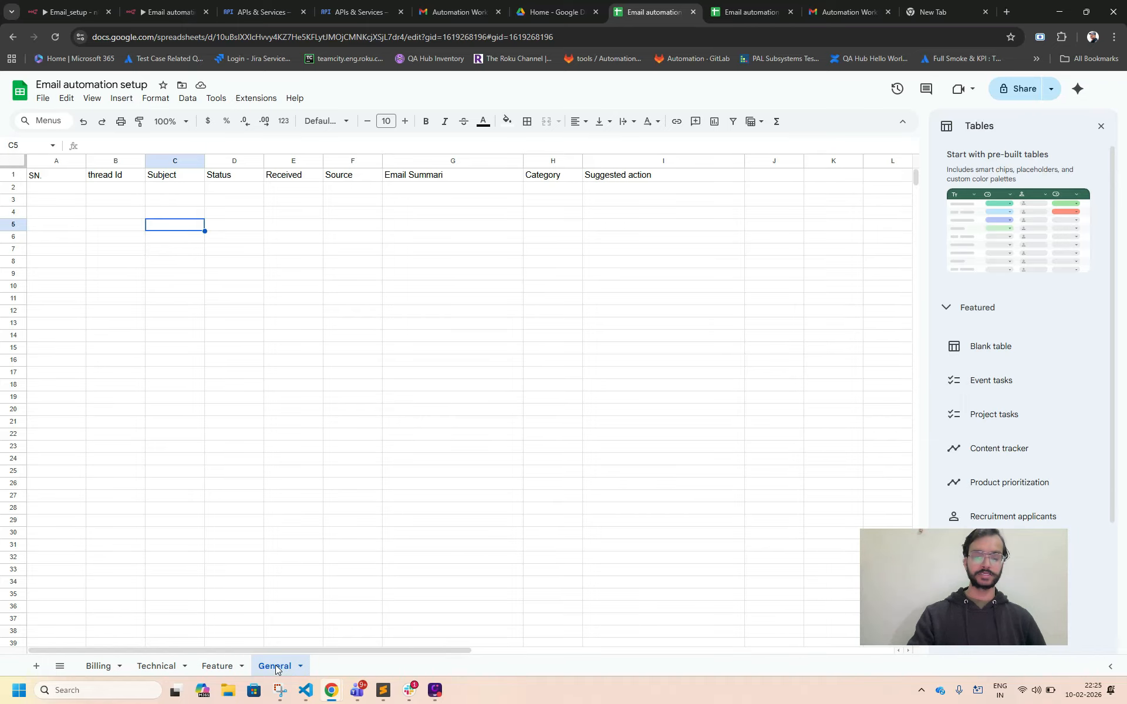
left_click(281, 301)
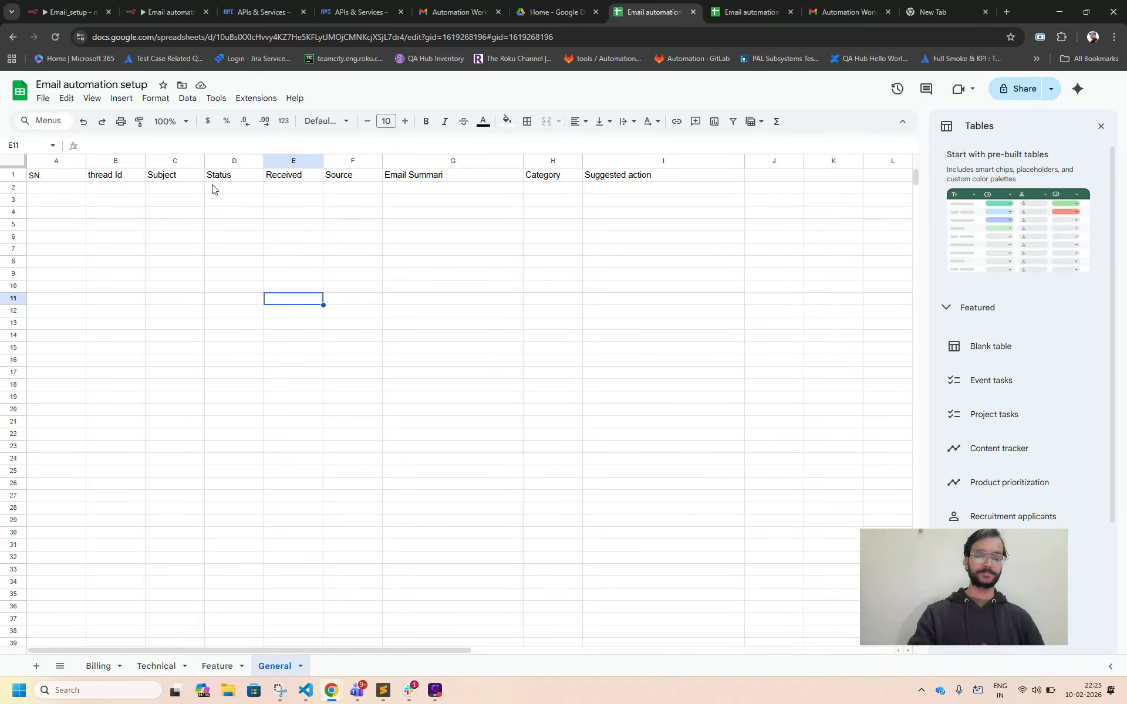
left_click(117, 199)
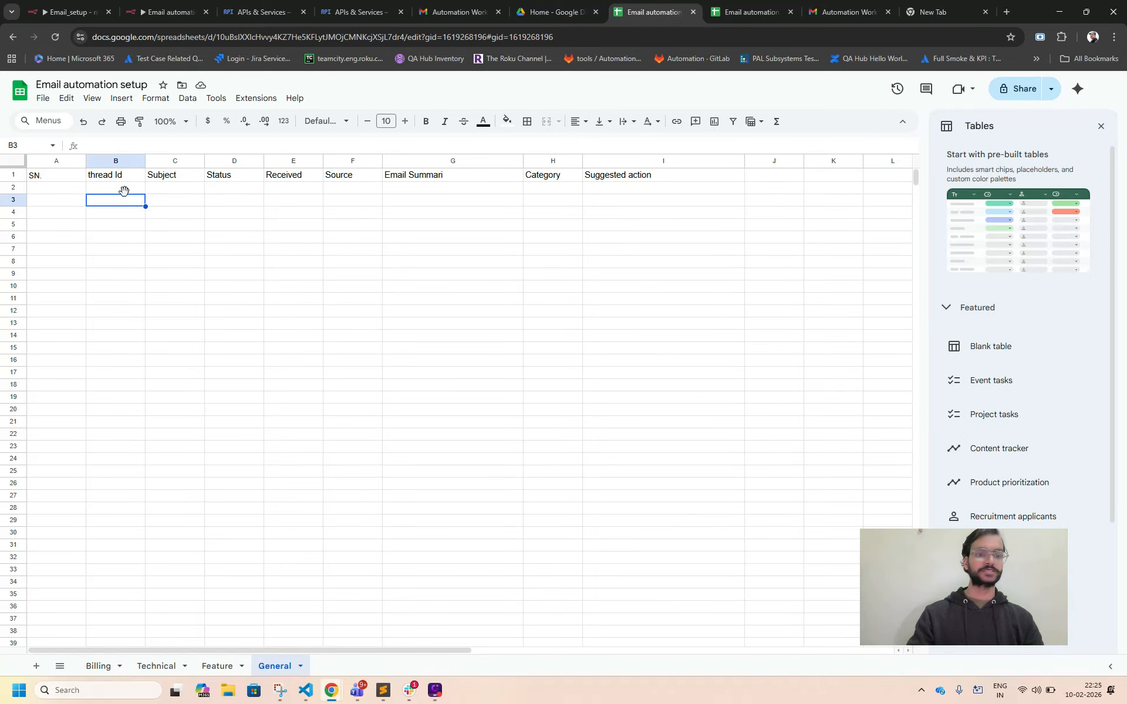
Widen the Source column slightly on the General sheet.
left_click_drag(382, 160, 399, 160)
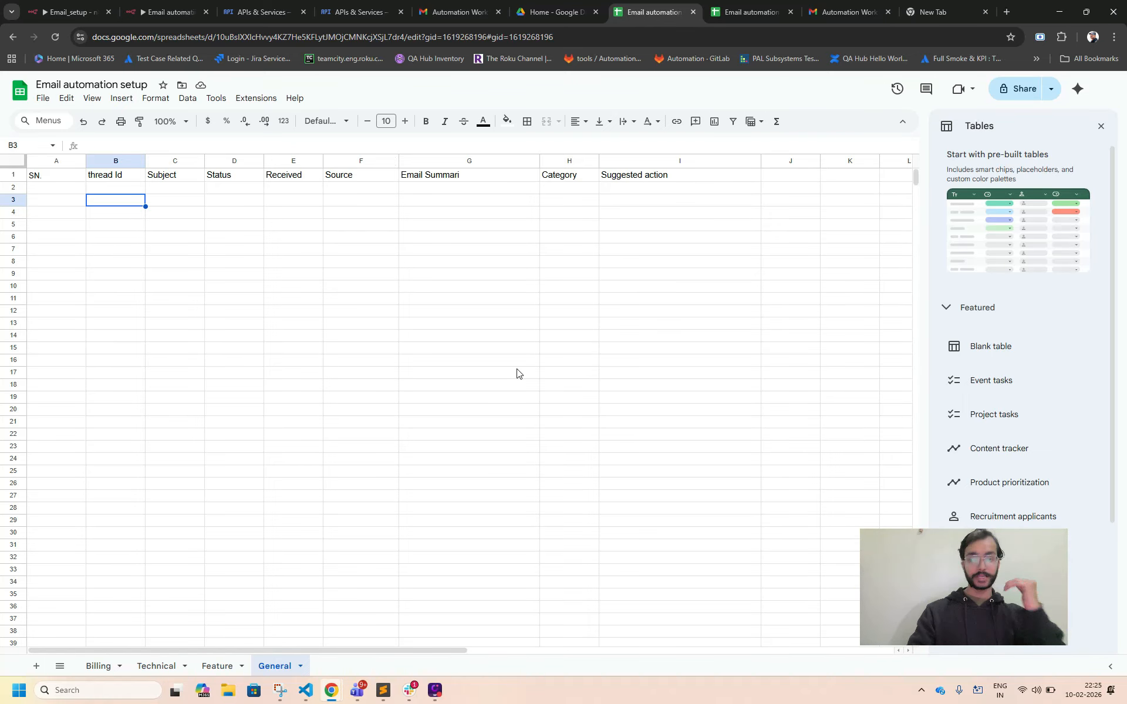
Switch to the n8n workflow and add a Google Sheets node with the Update row in sheet action on the Switch's output 1.
left_click(170, 12)
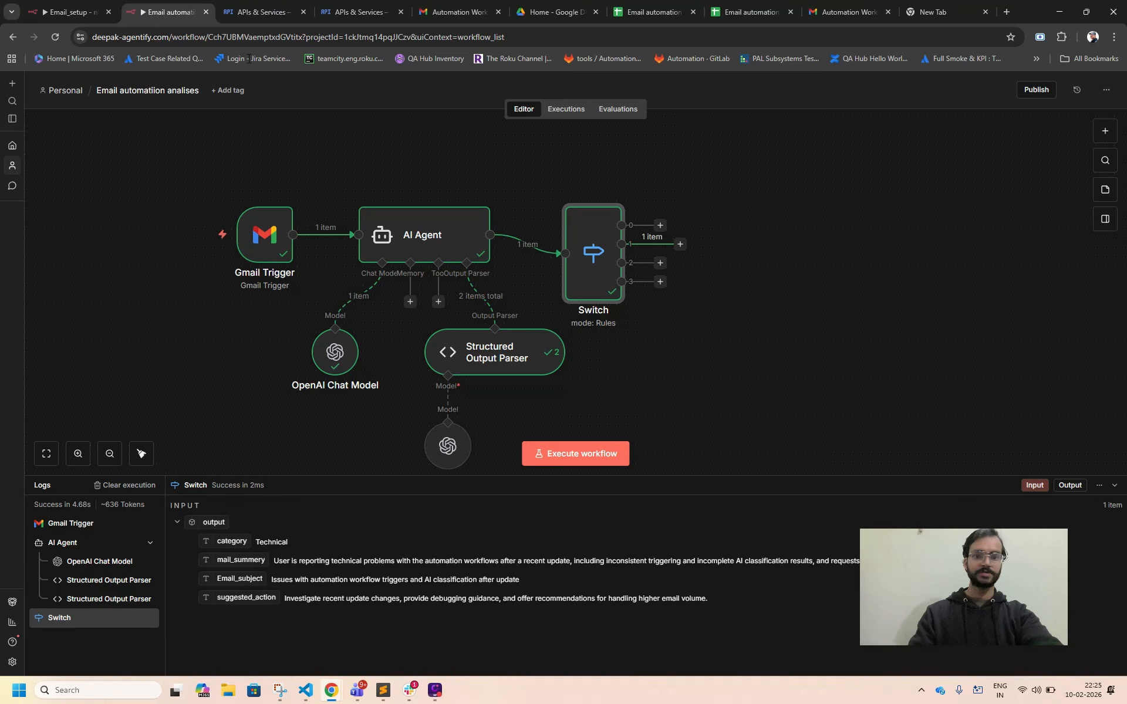
left_click(681, 245)
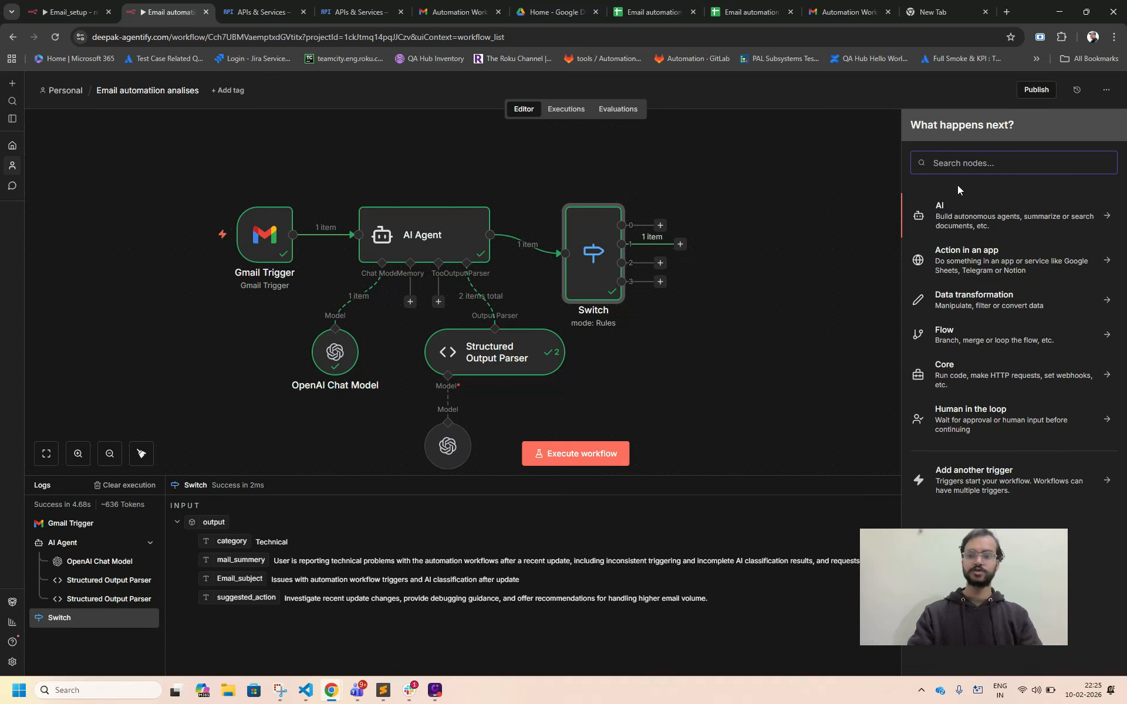
type("G")
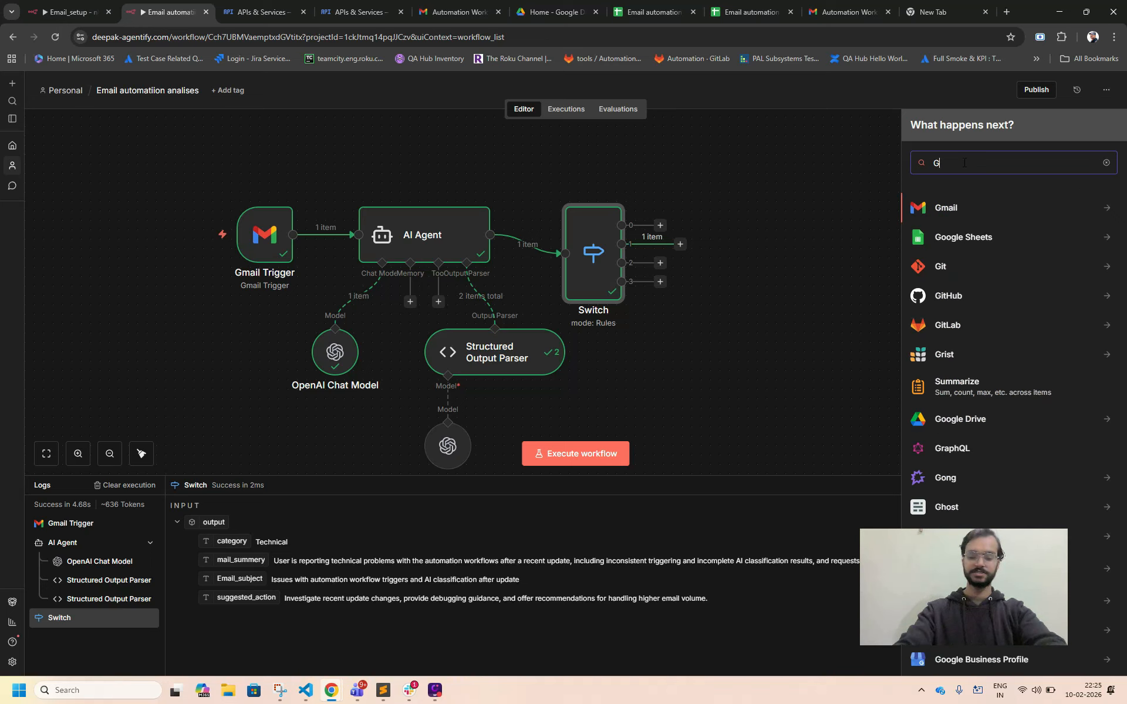
type("oogle")
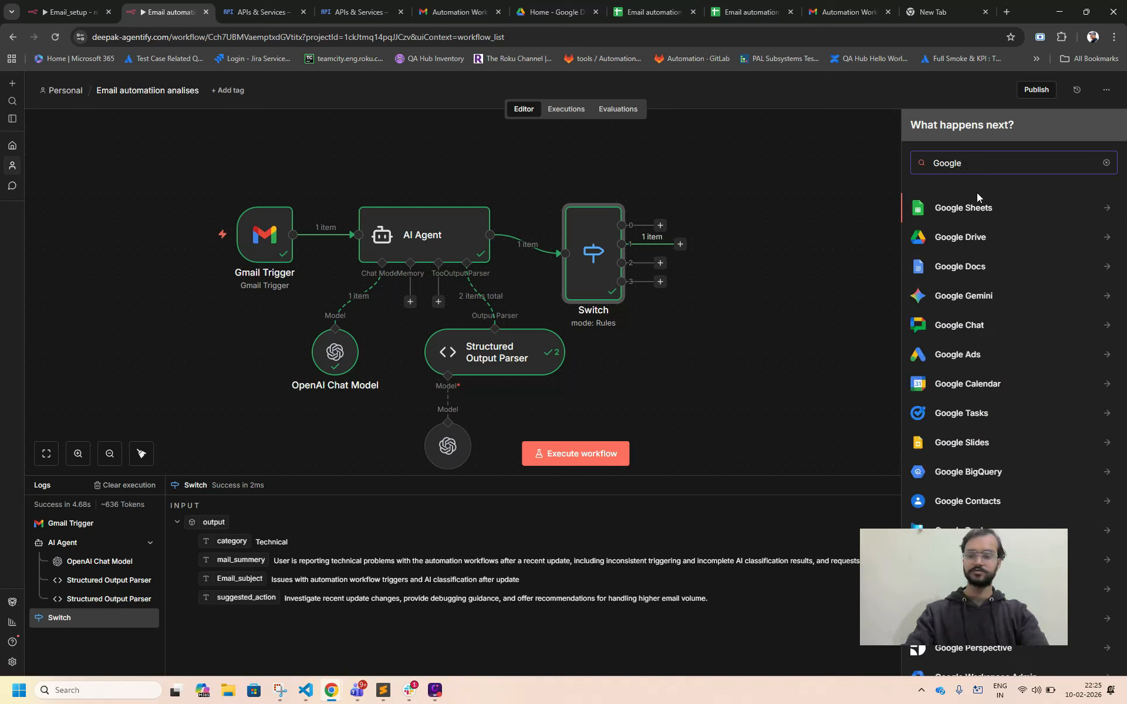
left_click(977, 203)
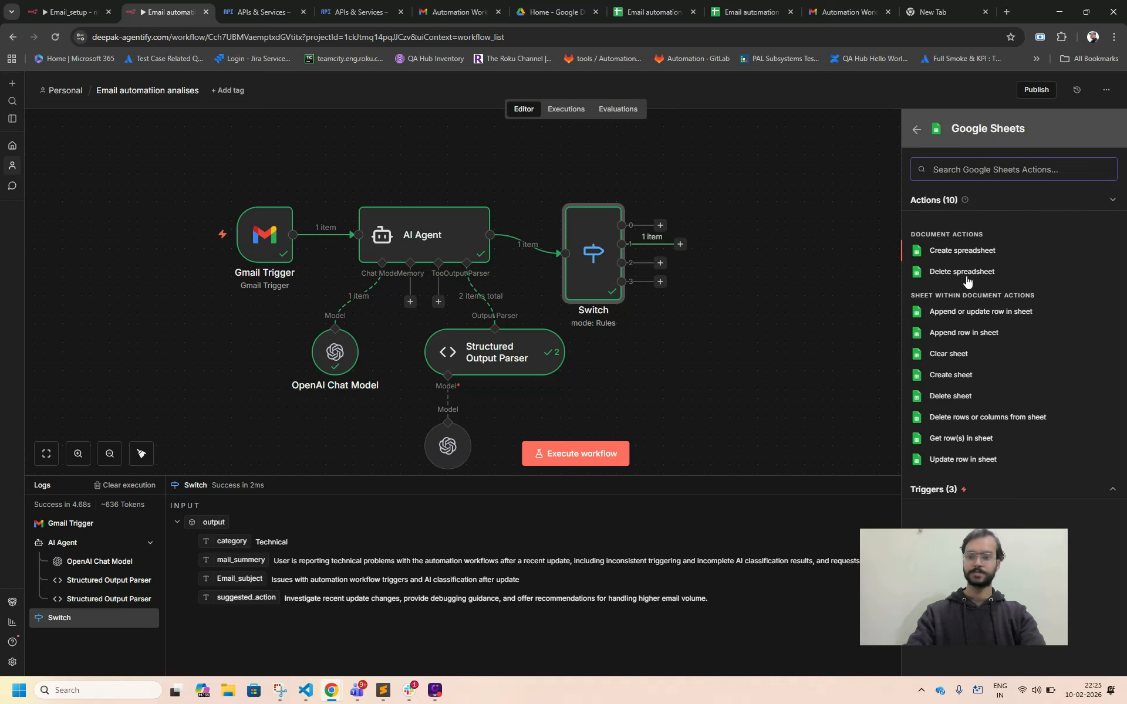
left_click(961, 462)
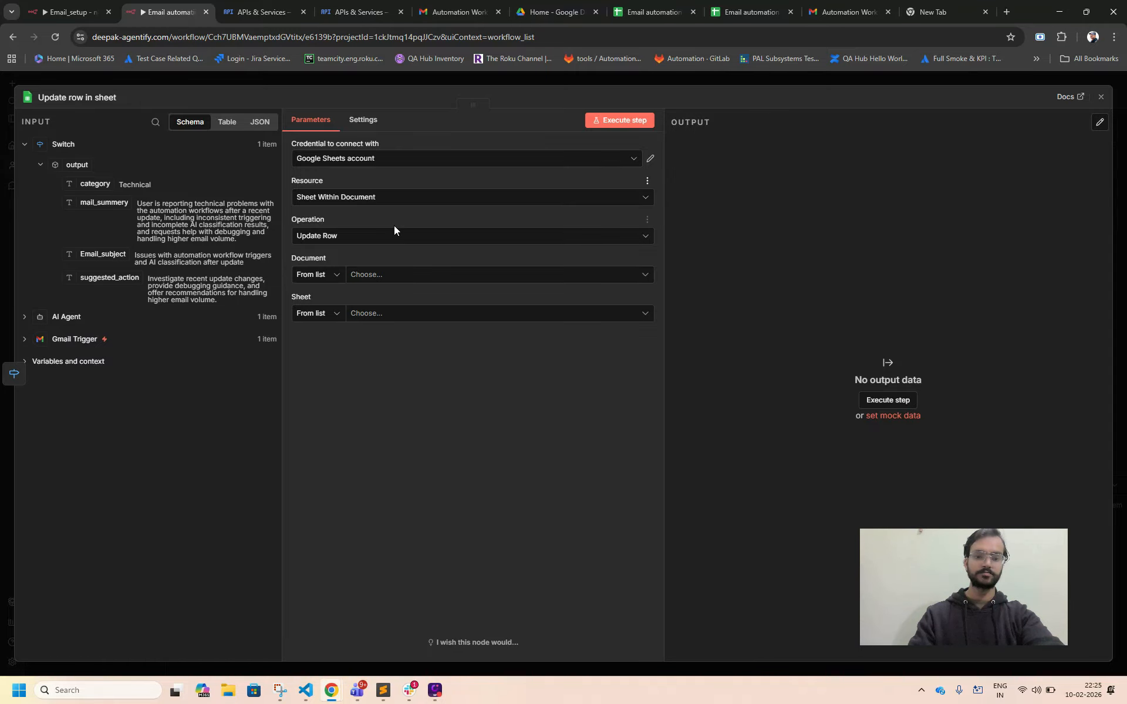
Set the node's document to Email automation setup and its sheet to Technical.
left_click(375, 241)
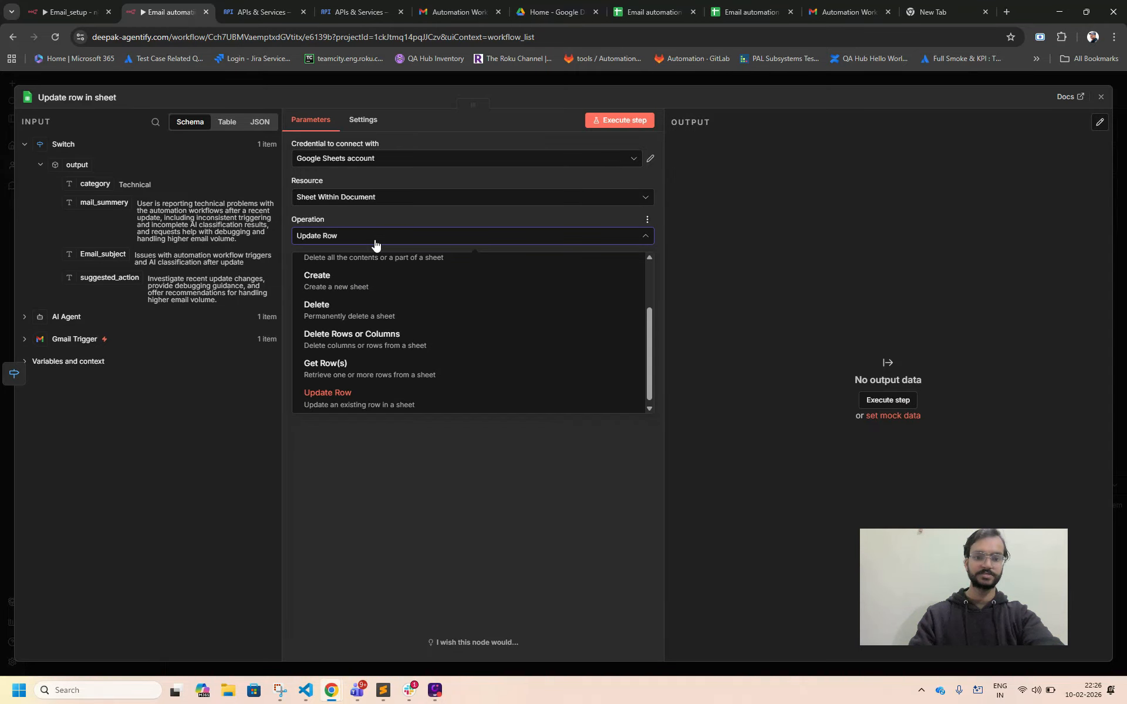
left_click(375, 243)
left_click(379, 280)
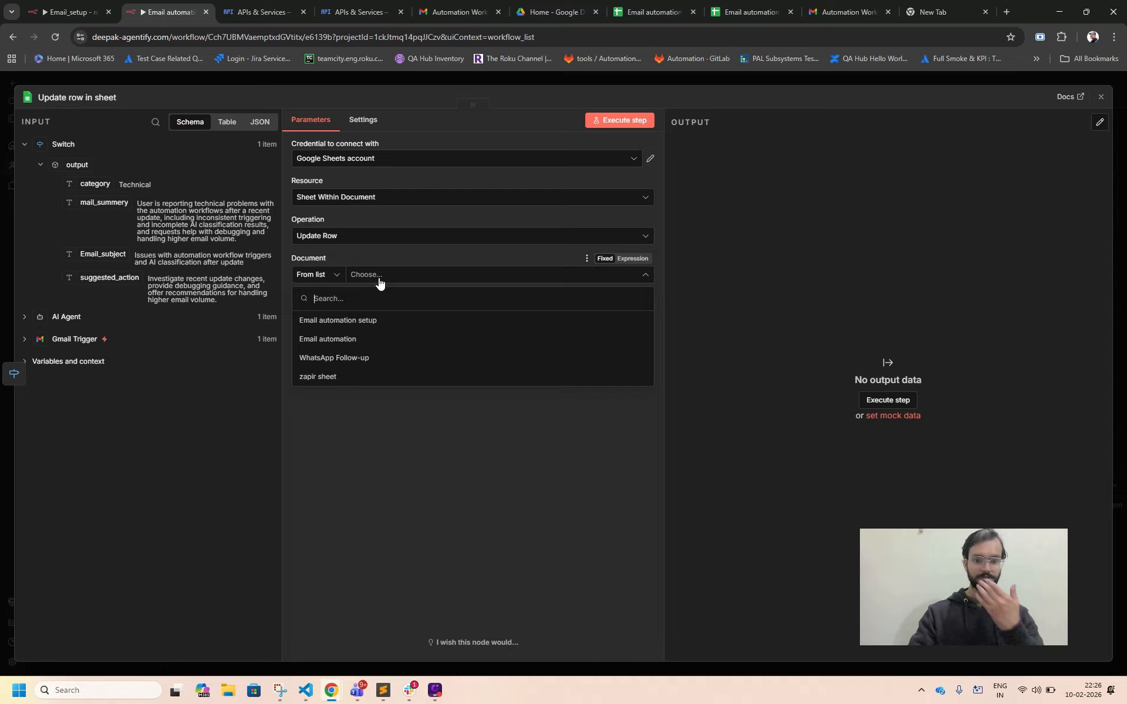
left_click(376, 320)
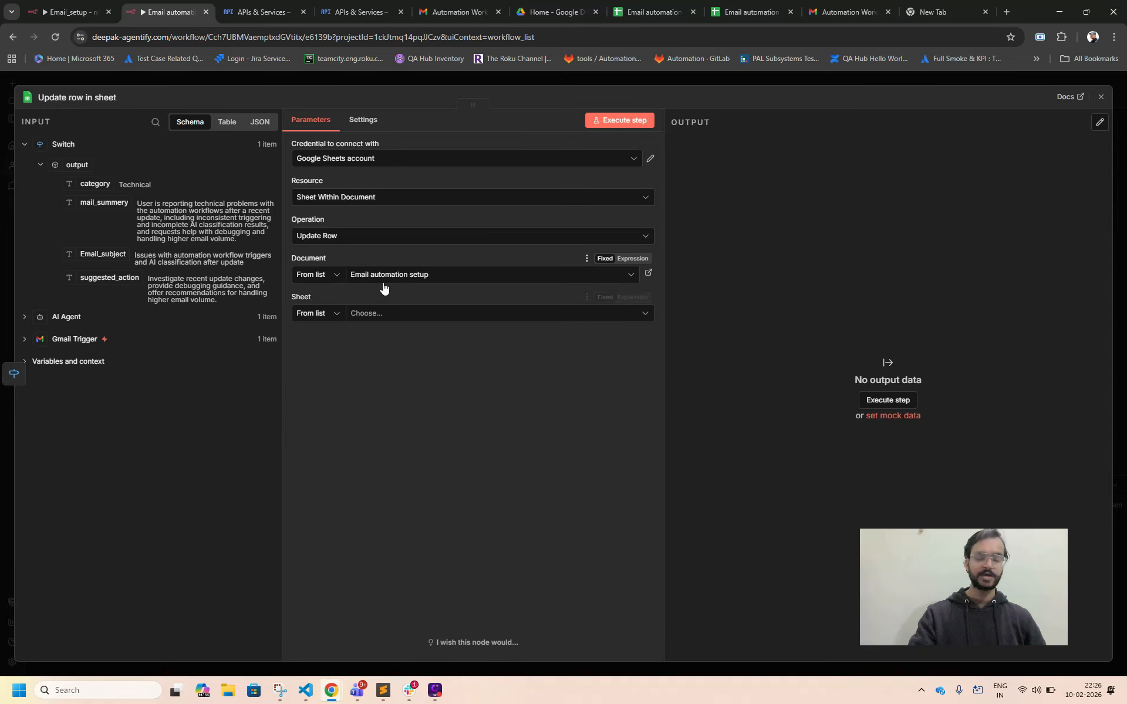
left_click(368, 321)
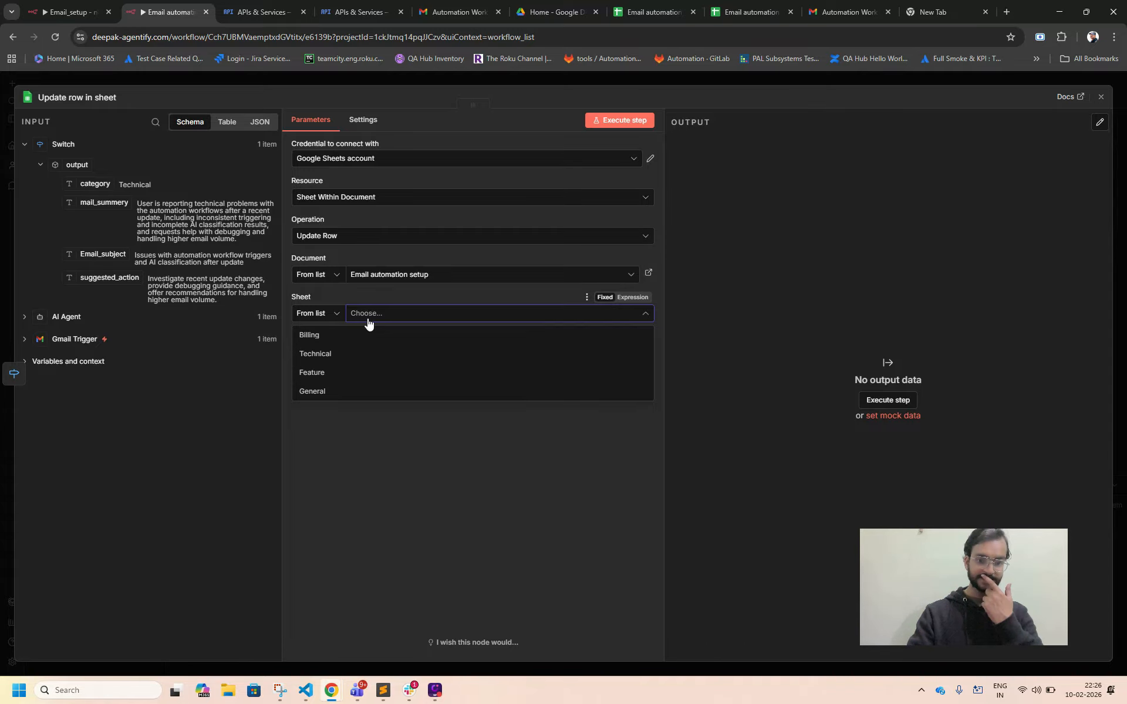
left_click(336, 356)
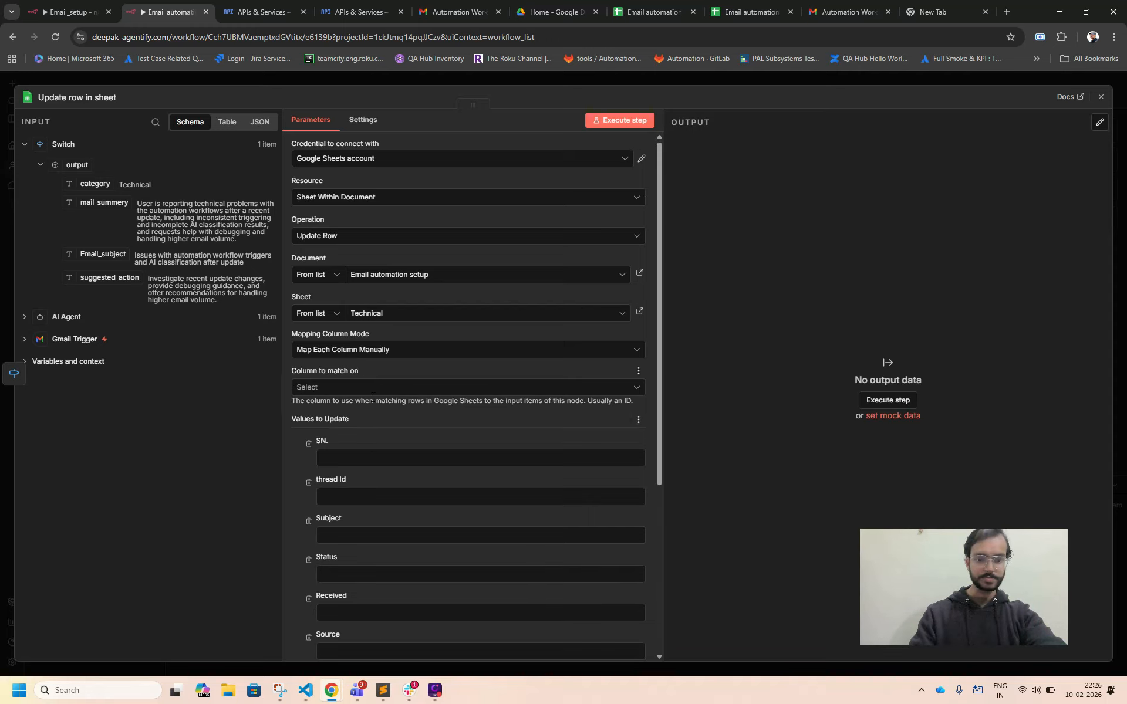
Map the thread Id column to the Gmail Trigger's threadId value.
scroll(371, 397, "down", 2)
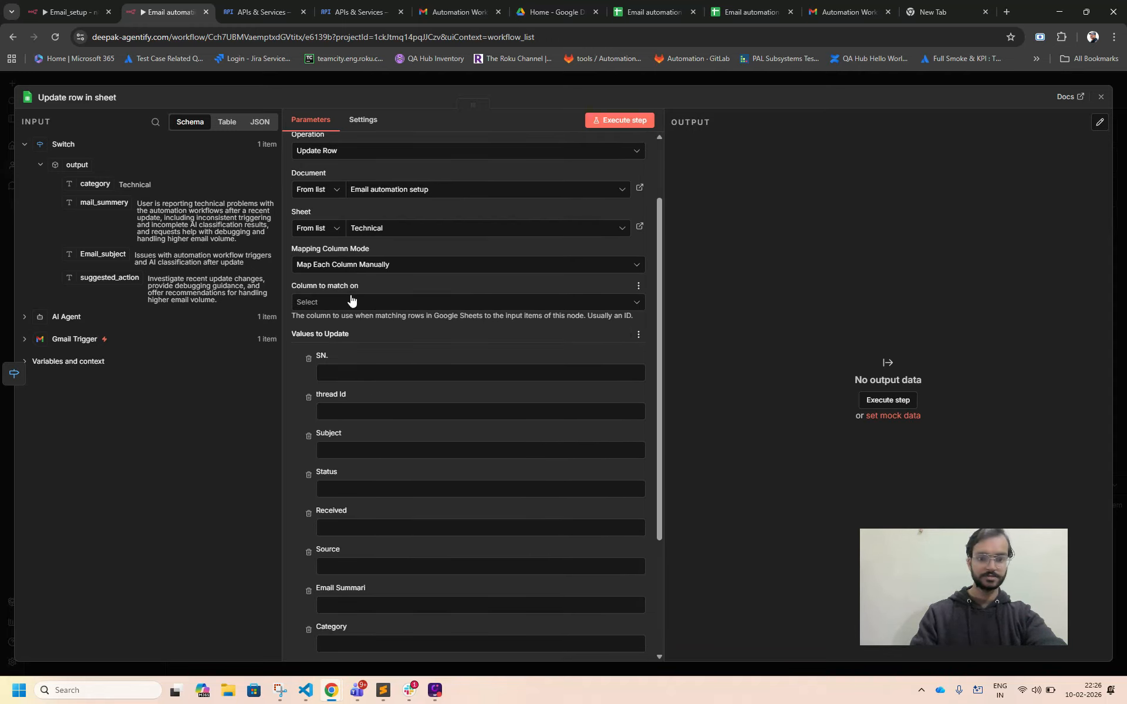
left_click(355, 303)
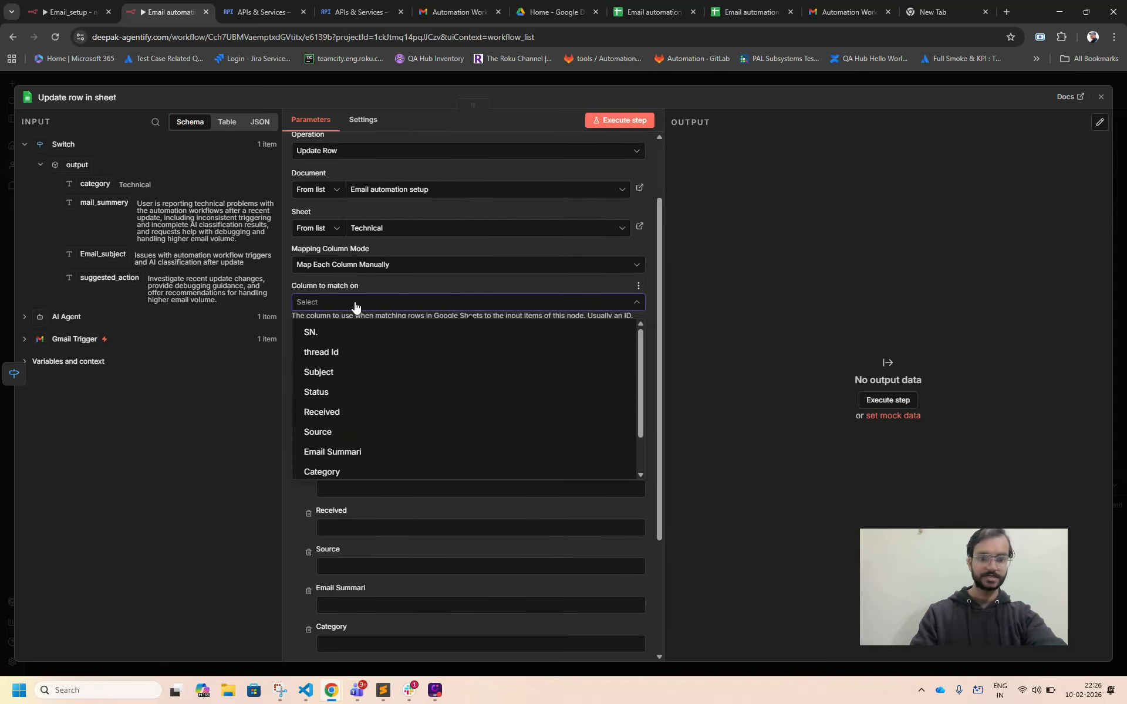
left_click(355, 304)
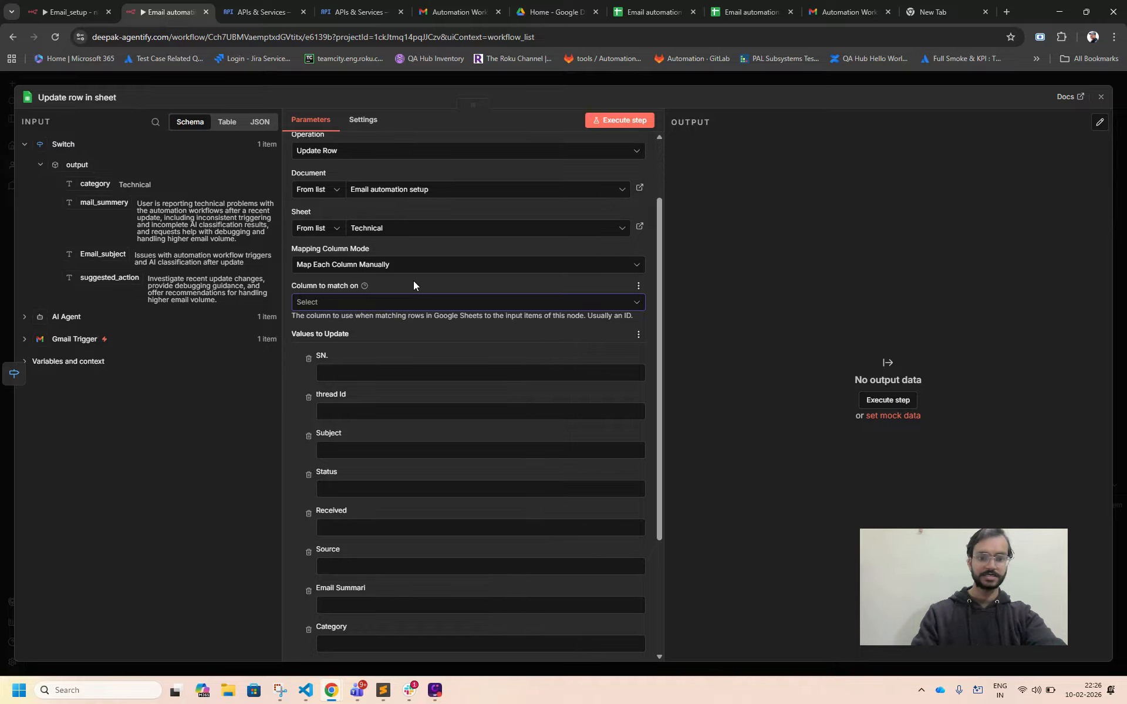
scroll(399, 311, "down", 3)
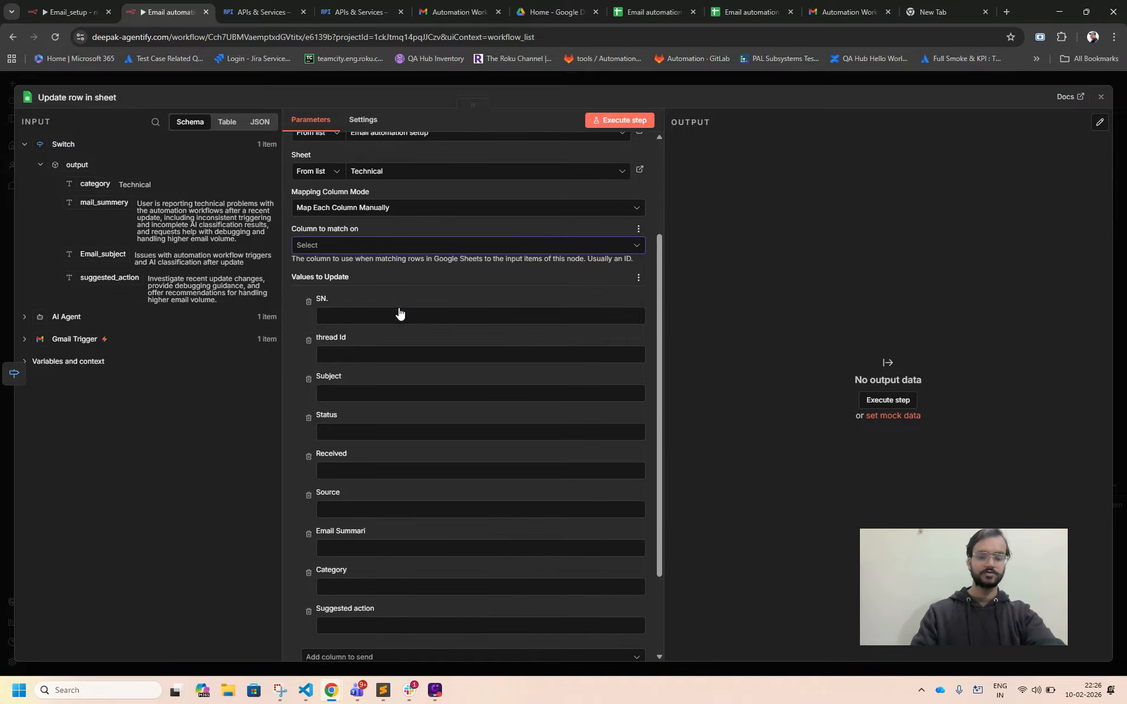
scroll(399, 312, "up", 1)
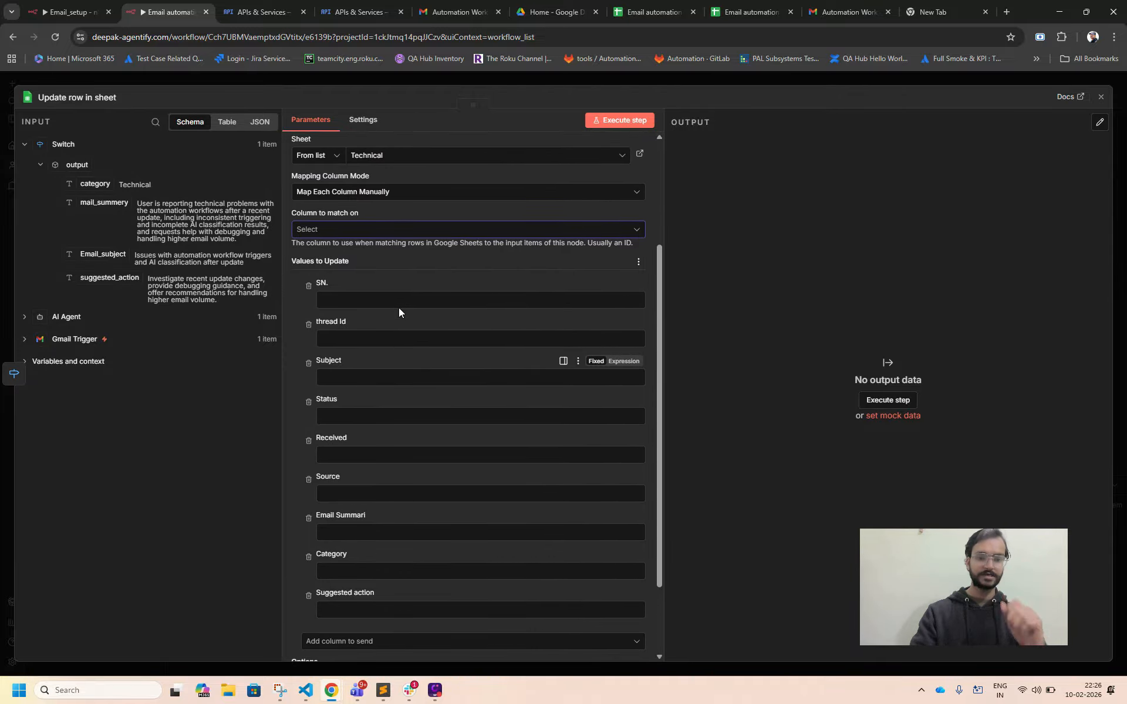
left_click(325, 301)
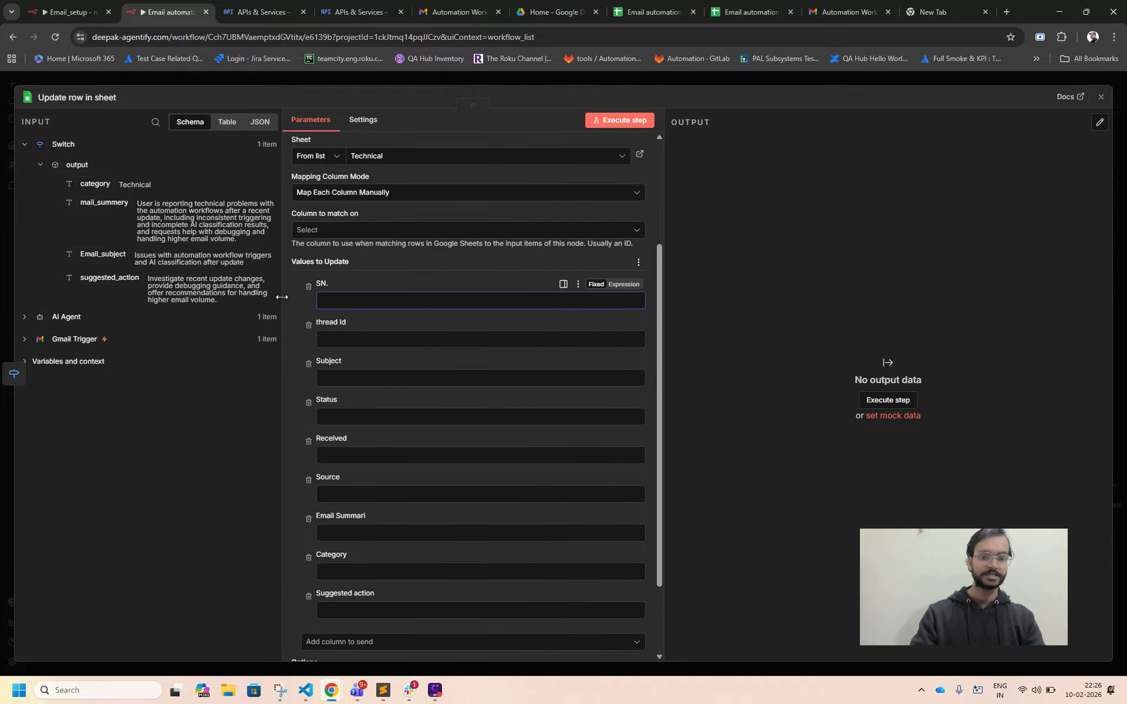
left_click(332, 345)
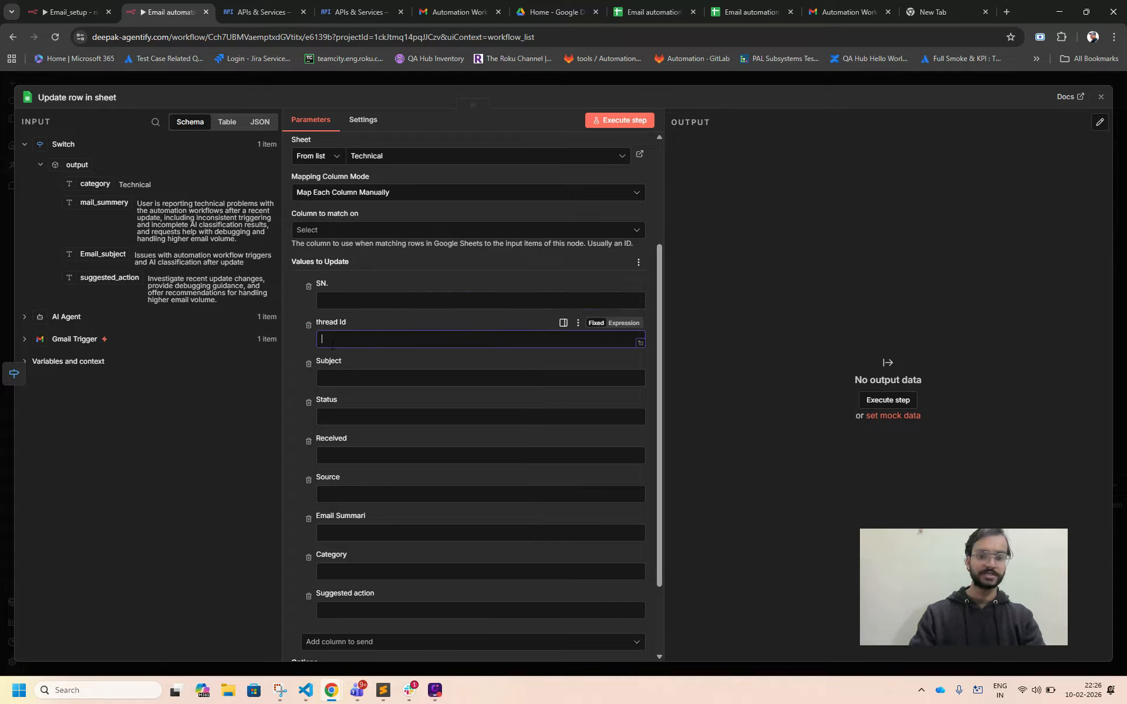
left_click(24, 341)
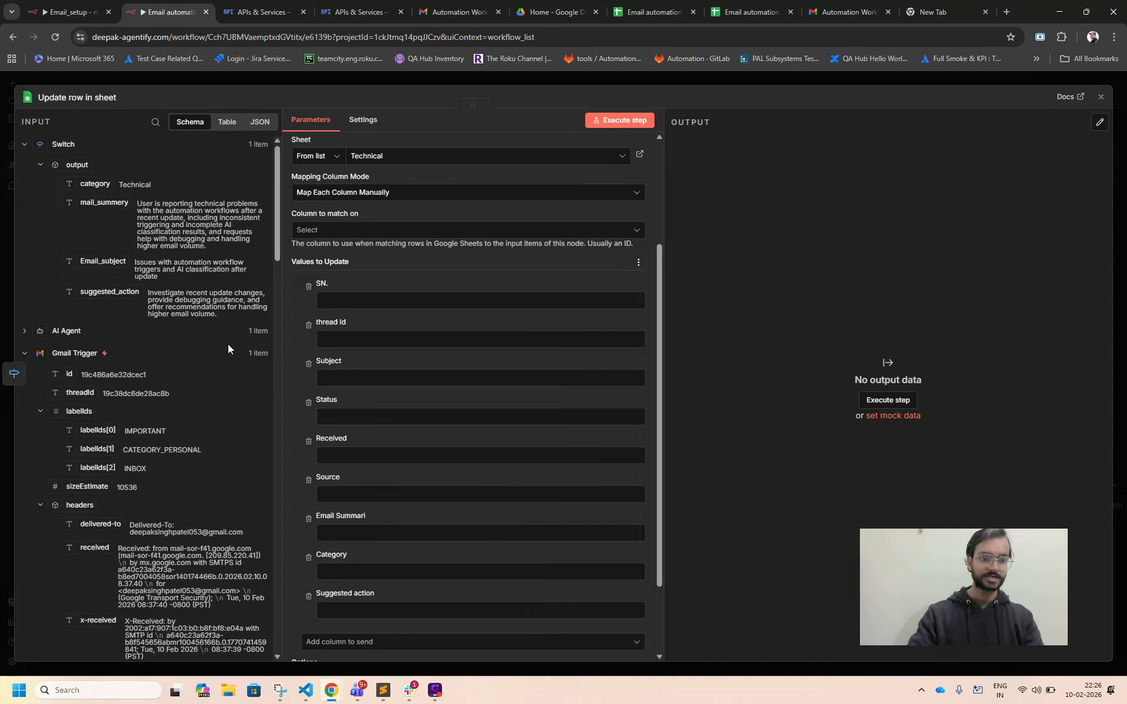
scroll(228, 347, "down", 1)
left_click_drag(68, 331, 347, 343)
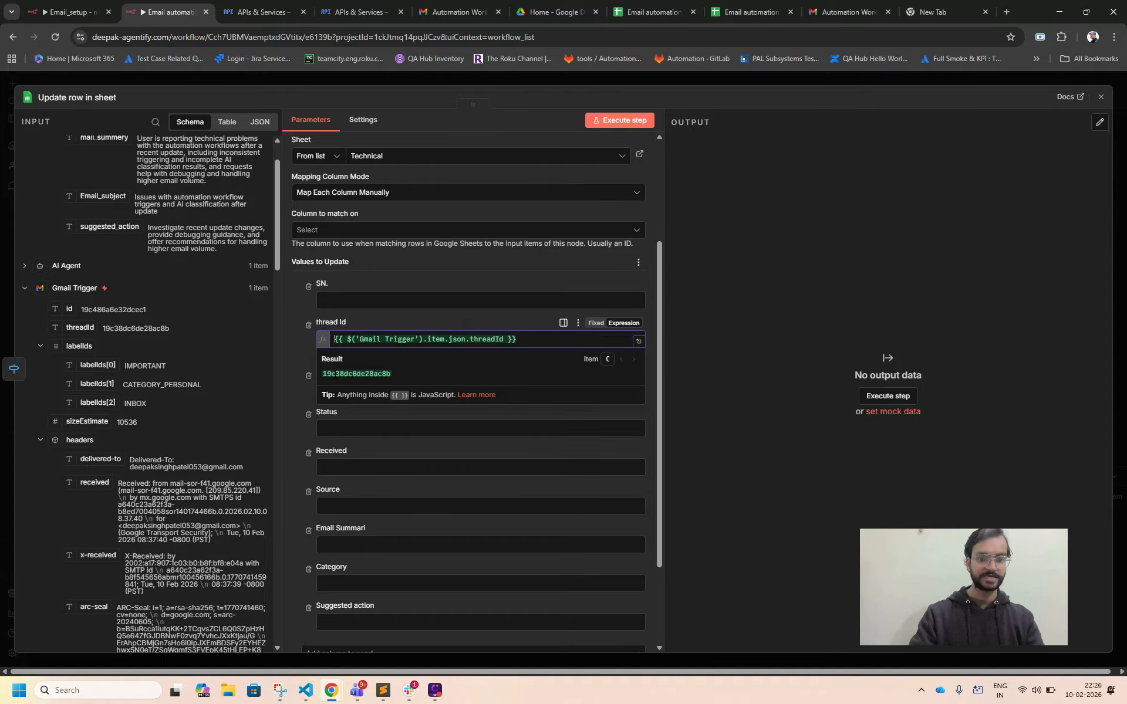
left_click(294, 361)
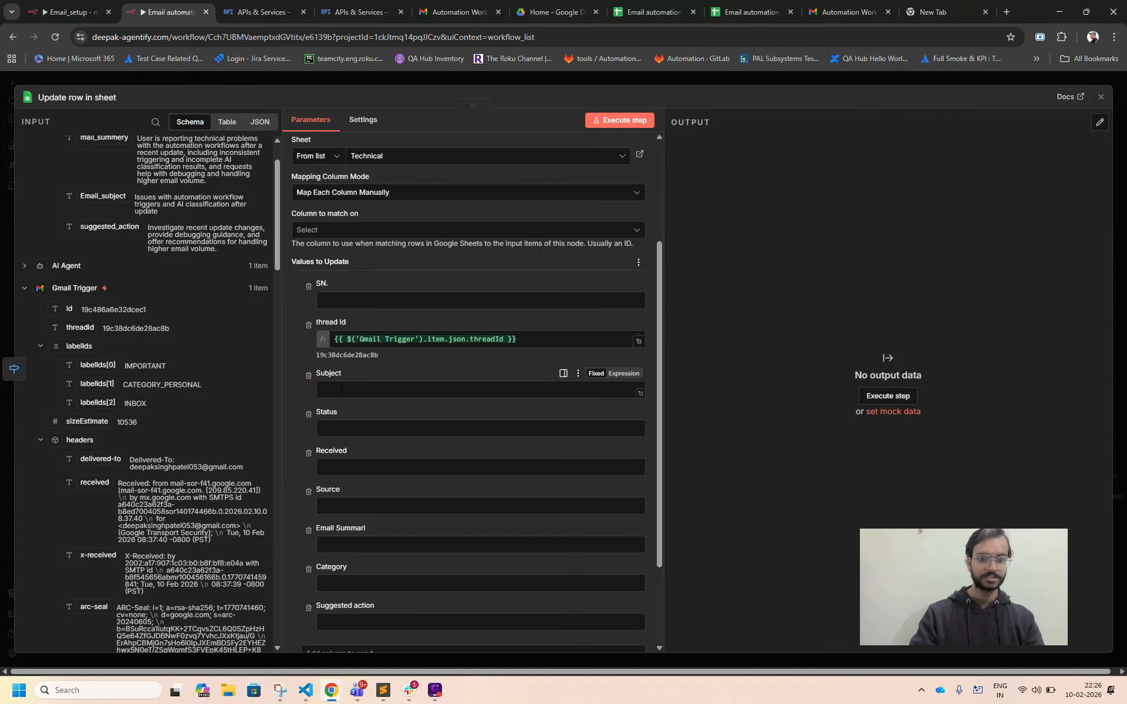
Map the Received column to the Gmail Trigger's date and the Subject column to its subject.
scroll(77, 396, "down", 15)
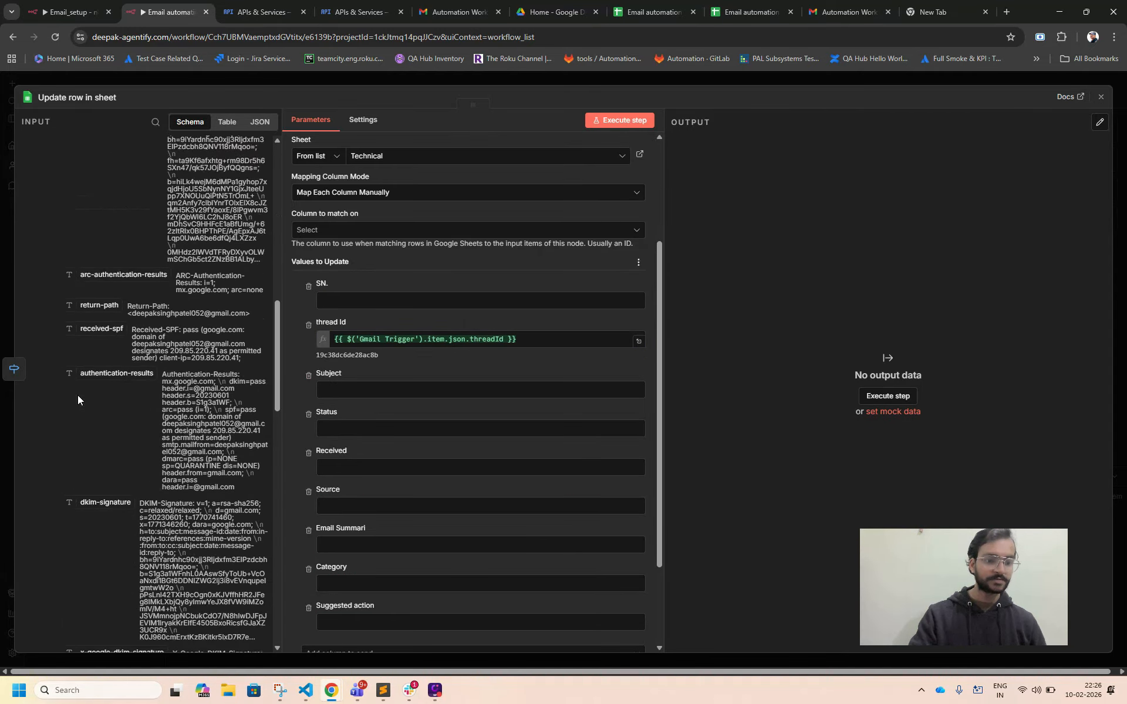
scroll(77, 396, "down", 3)
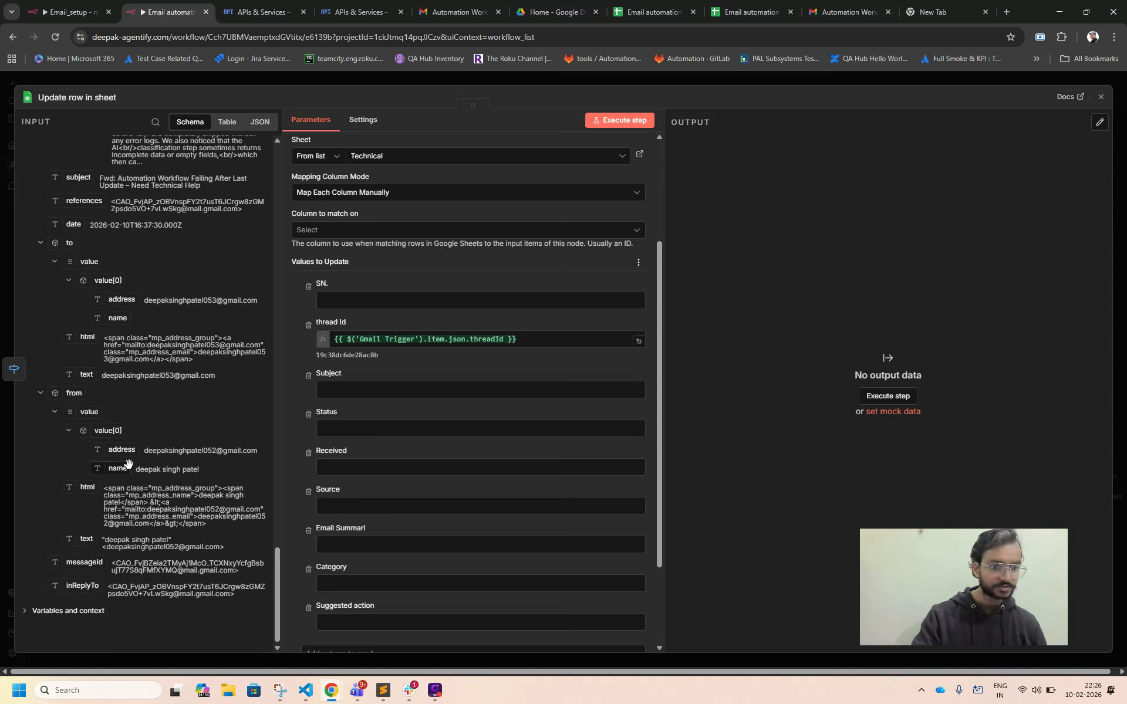
scroll(129, 464, "up", 2)
scroll(129, 465, "up", 2)
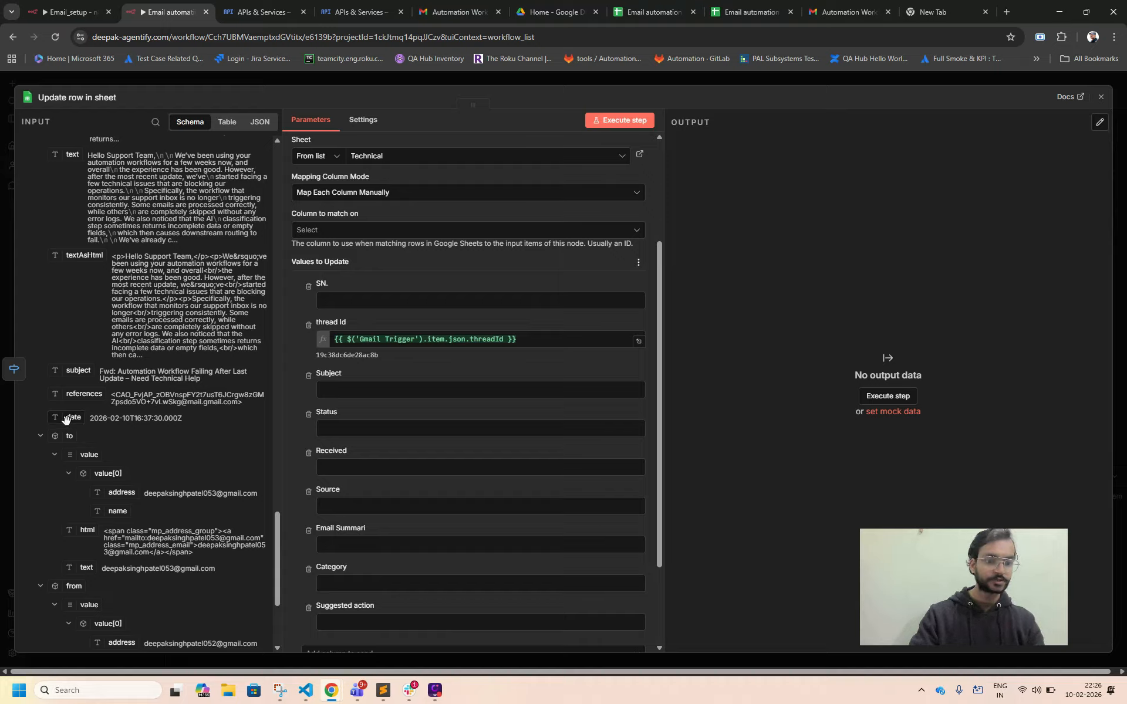
left_click_drag(66, 419, 347, 465)
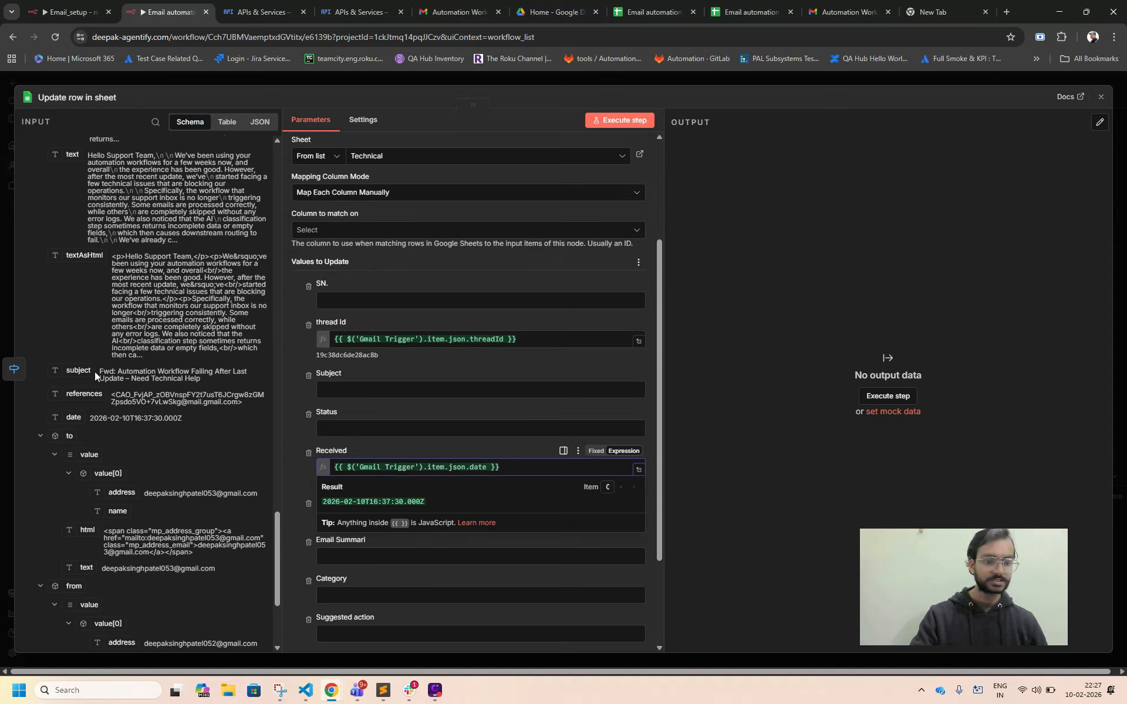
left_click_drag(78, 370, 342, 395)
left_click(296, 386)
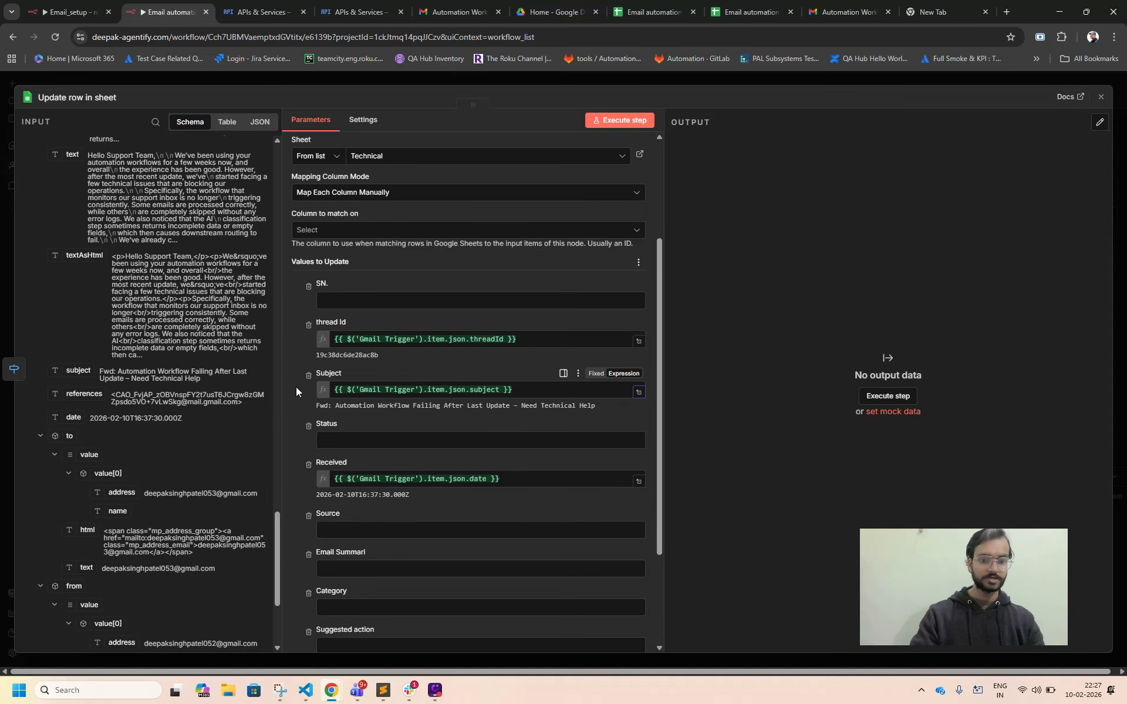
Map the Source column to the from value in the Gmail Trigger's headers.
scroll(296, 386, "down", 2)
left_click(330, 421)
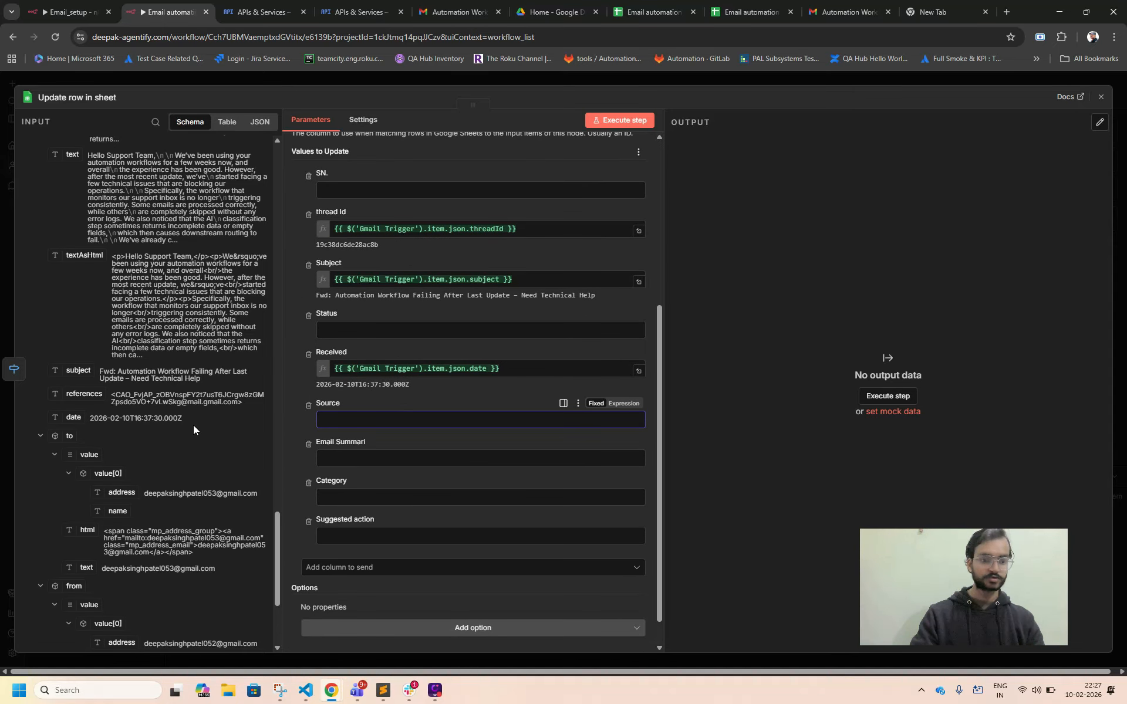
scroll(193, 425, "up", 5)
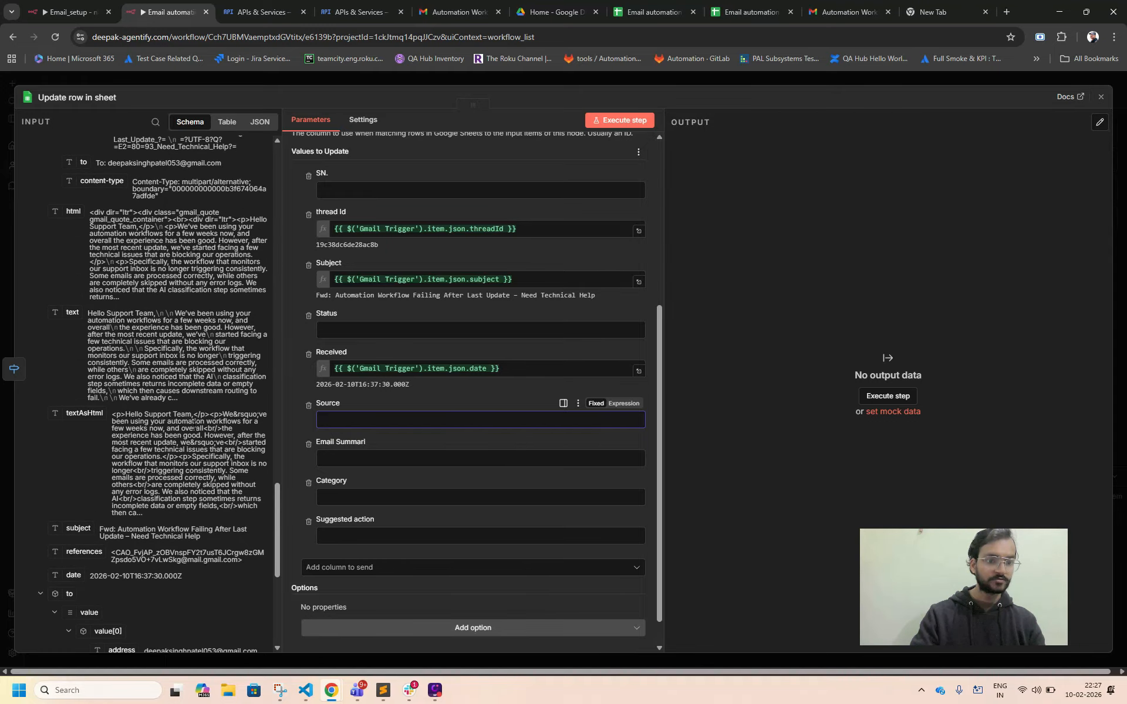
scroll(194, 426, "up", 4)
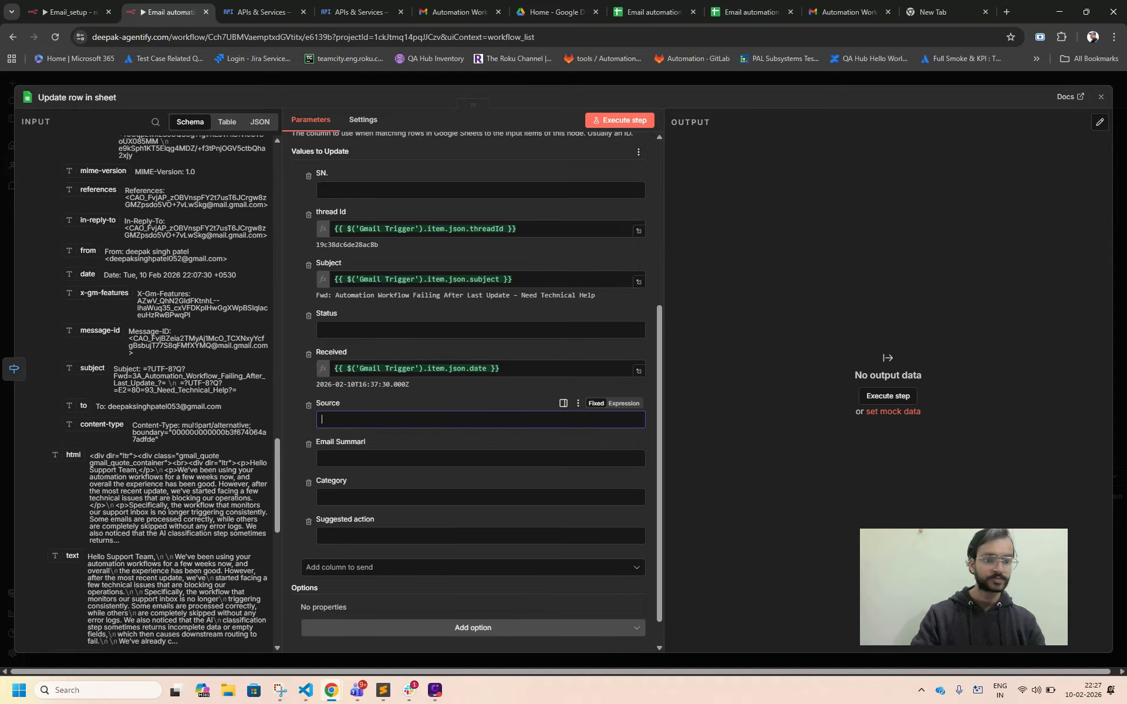
scroll(193, 427, "up", 2)
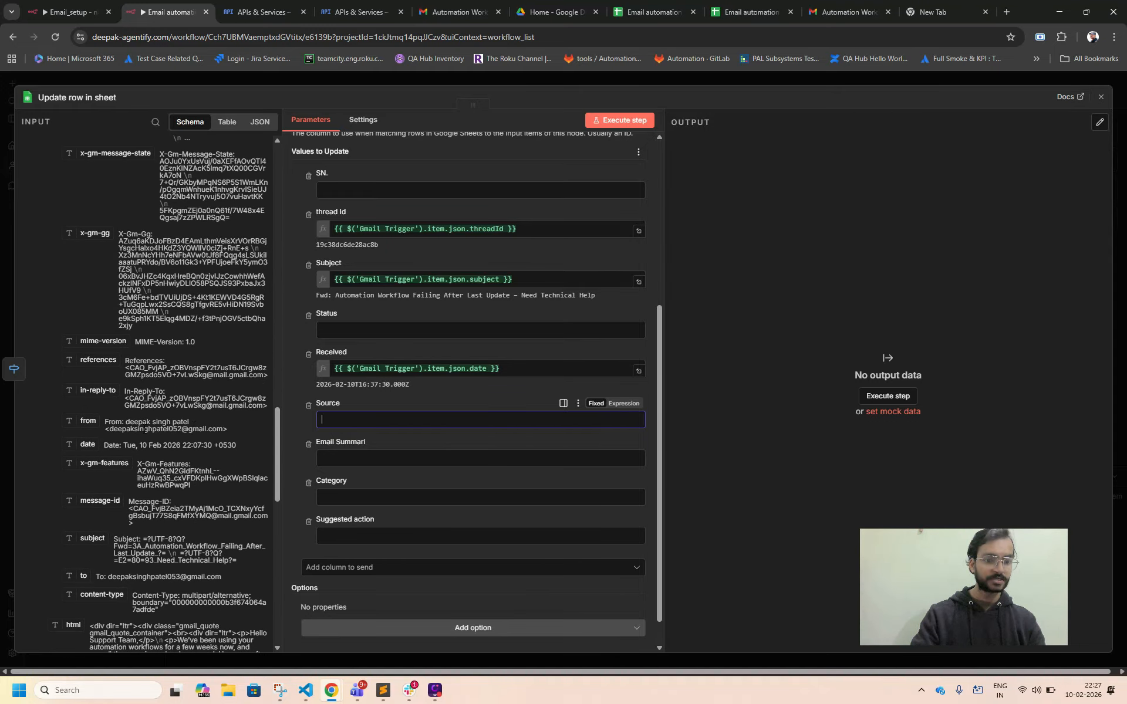
scroll(165, 404, "up", 1)
scroll(159, 411, "down", 1)
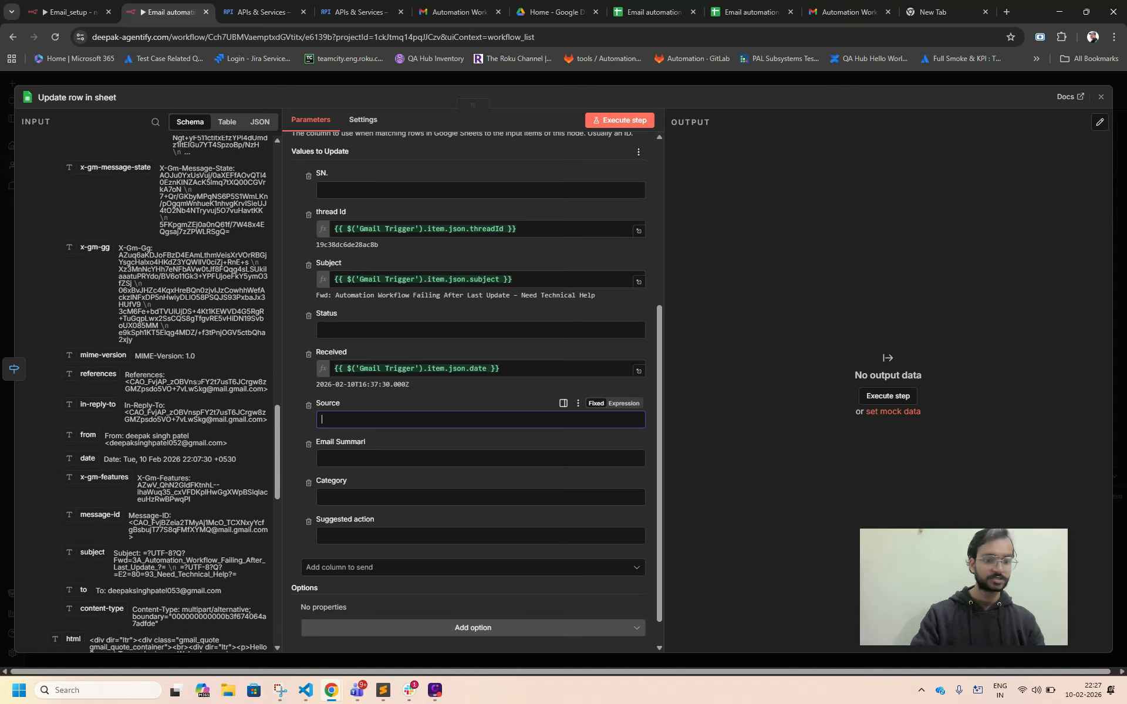
scroll(203, 437, "up", 3)
scroll(198, 389, "up", 6)
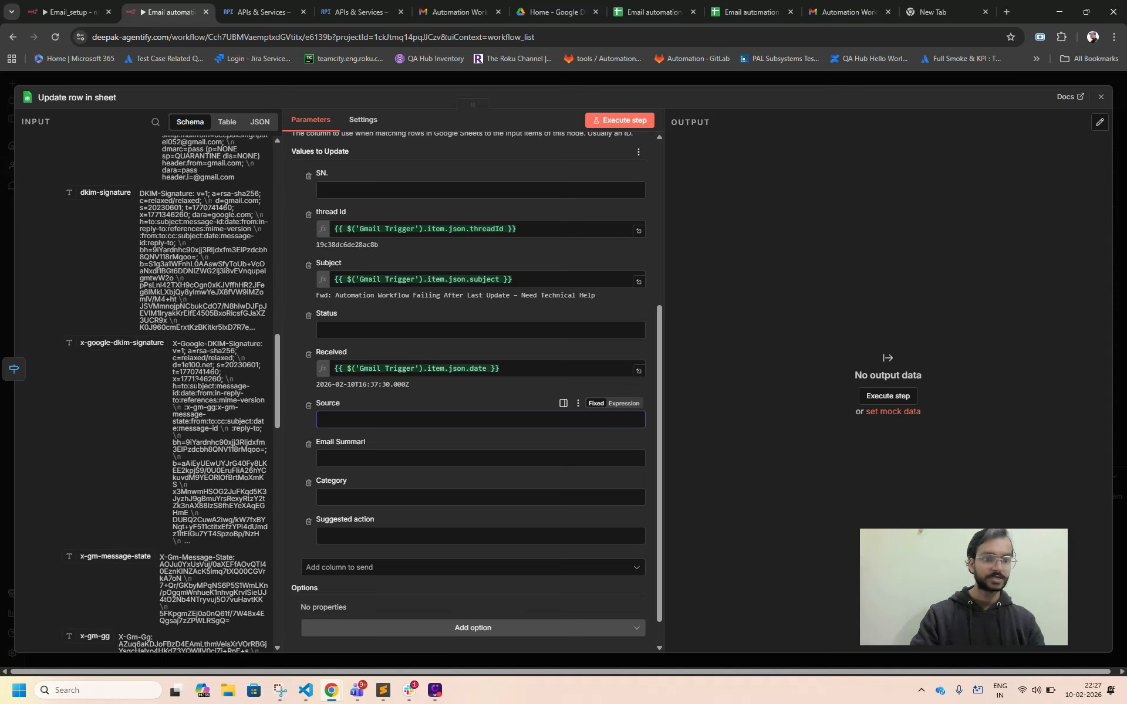
scroll(197, 388, "up", 10)
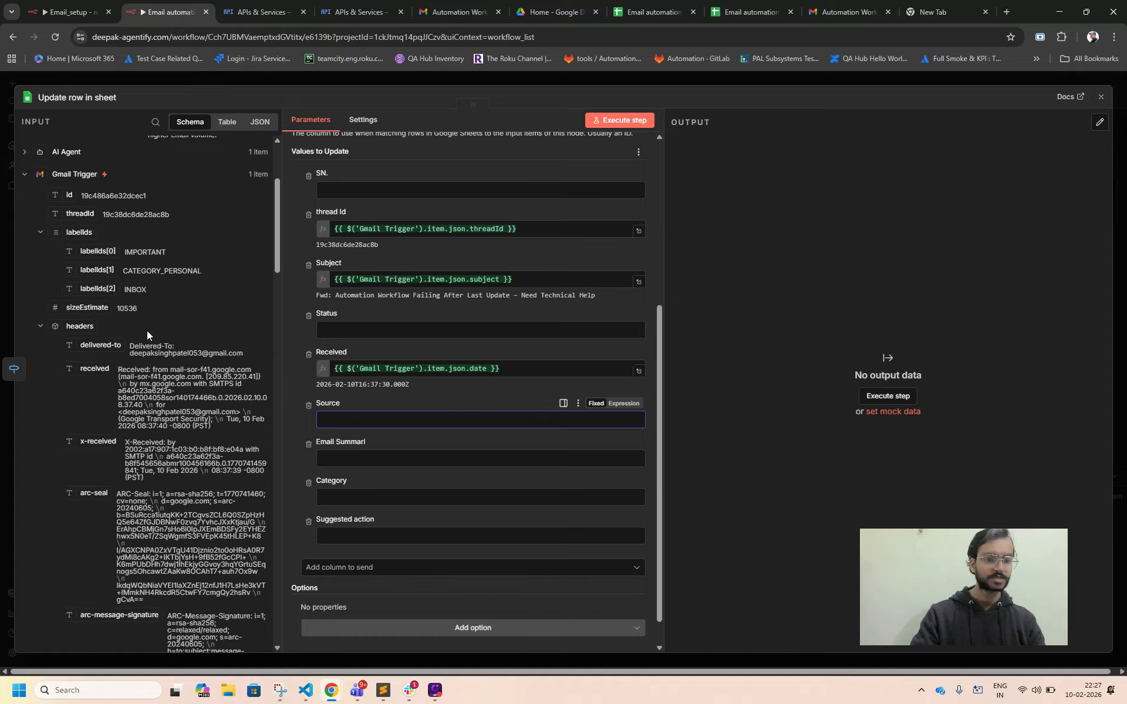
scroll(146, 333, "up", 4)
scroll(147, 333, "down", 5)
scroll(146, 333, "down", 5)
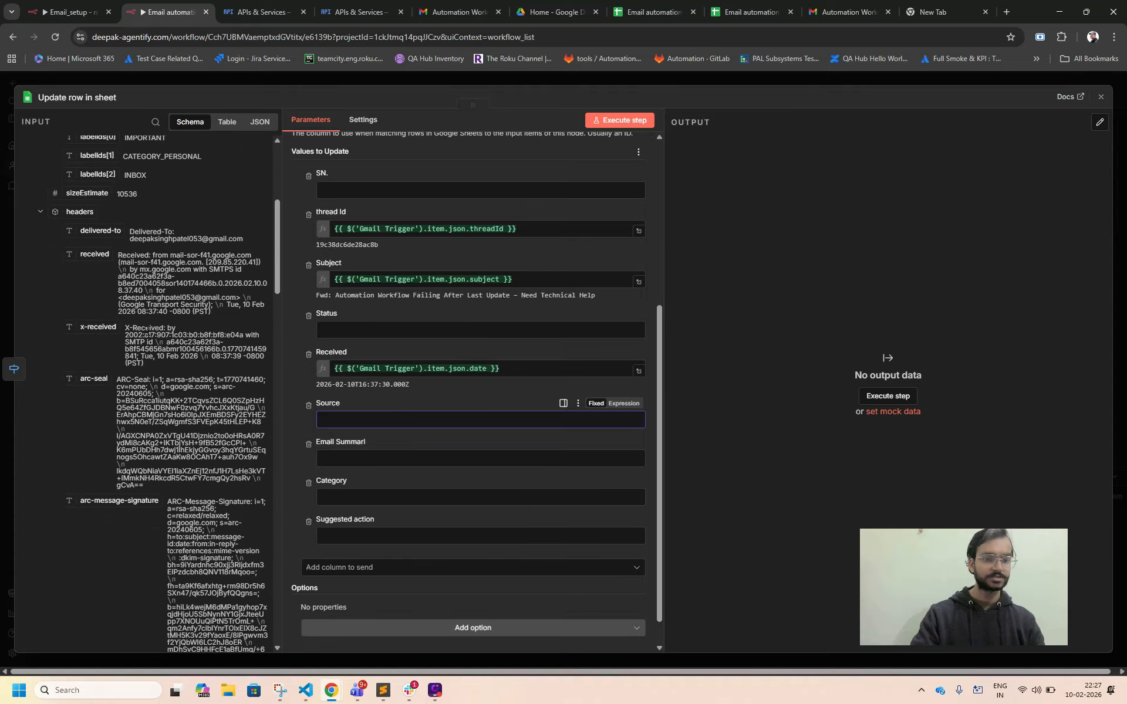
scroll(147, 333, "down", 6)
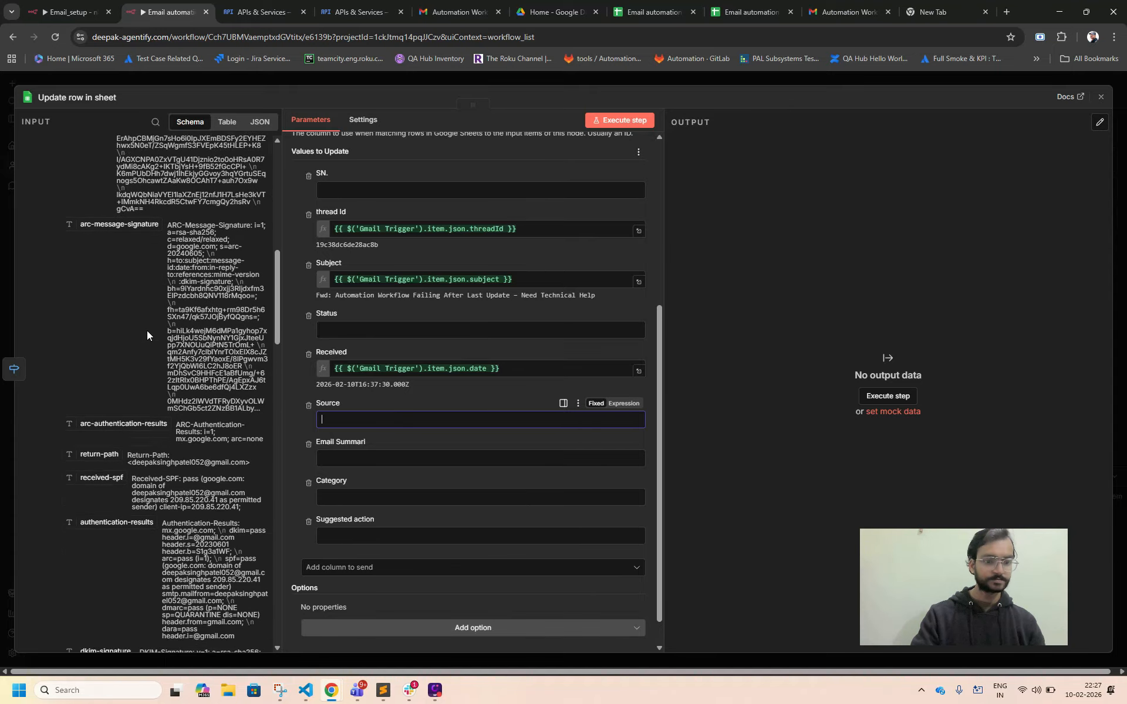
scroll(147, 333, "down", 2)
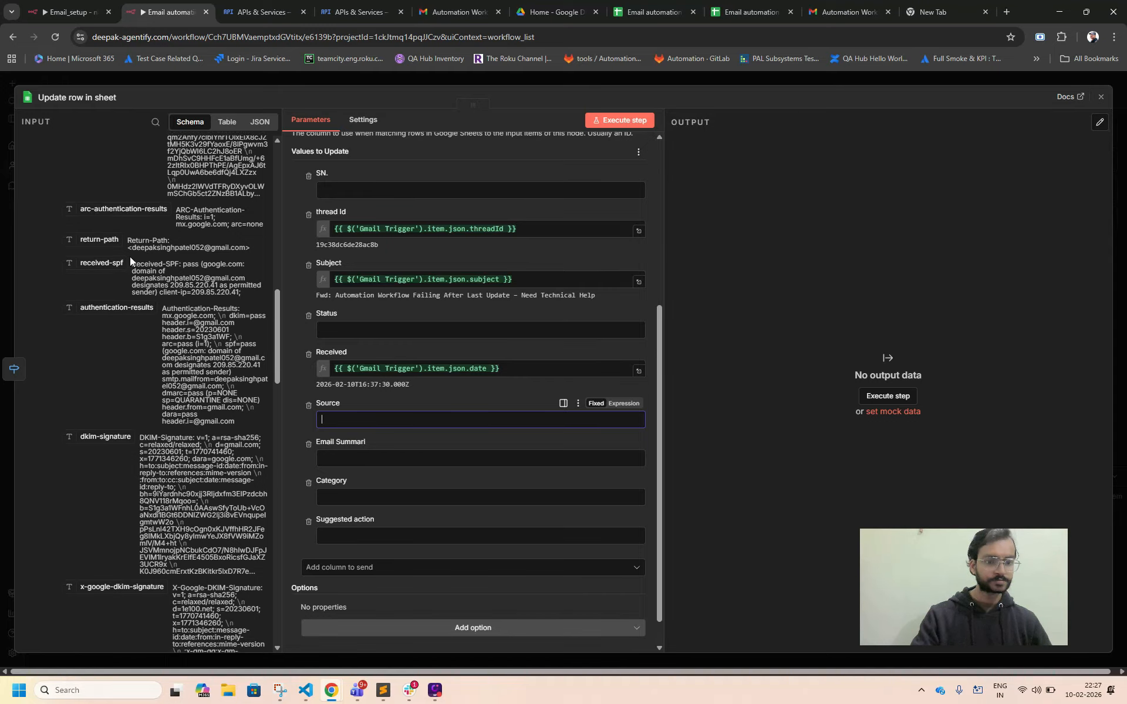
scroll(143, 348, "down", 15)
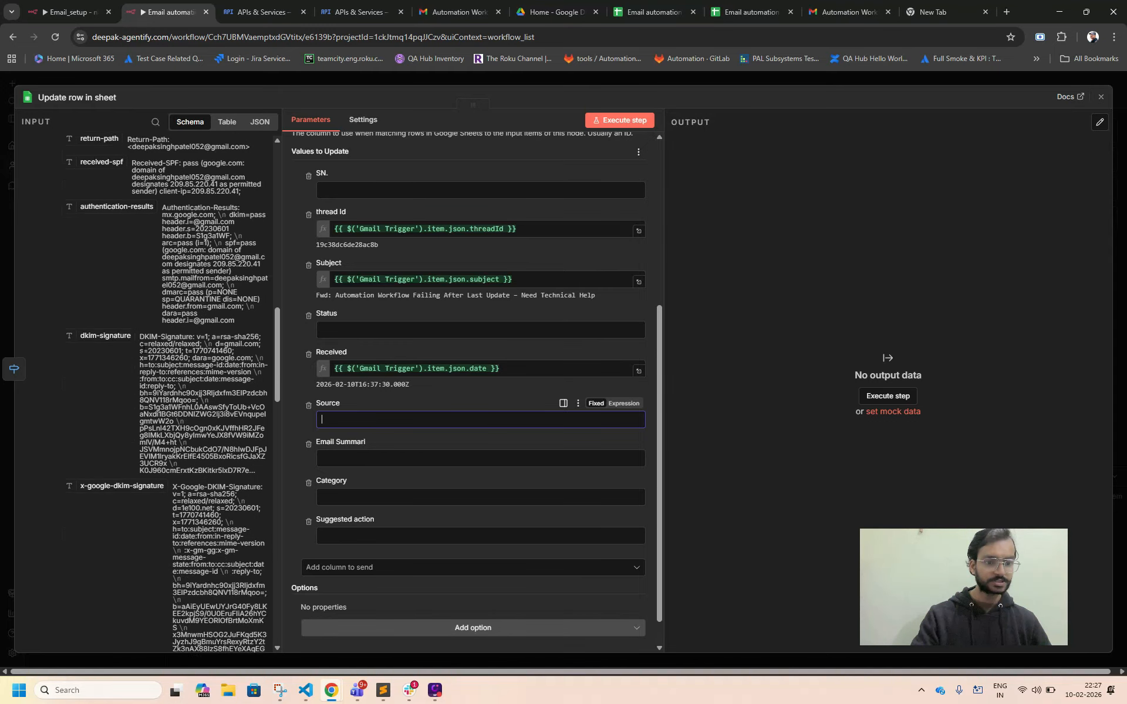
scroll(143, 347, "down", 7)
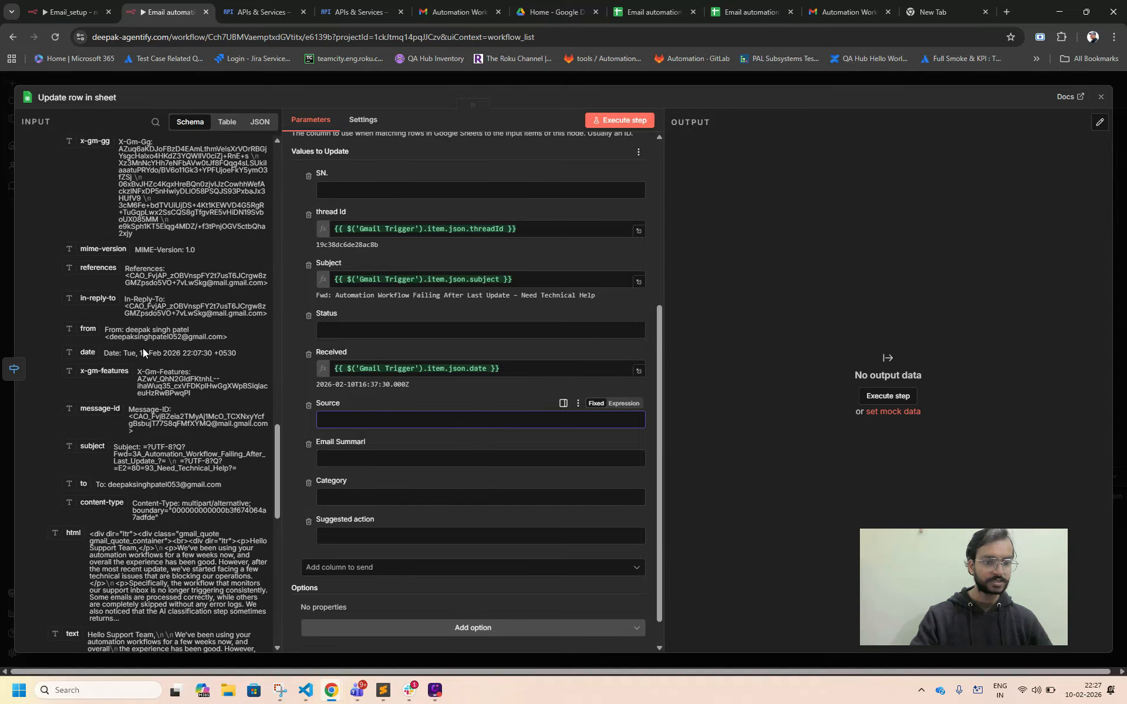
scroll(142, 347, "down", 1)
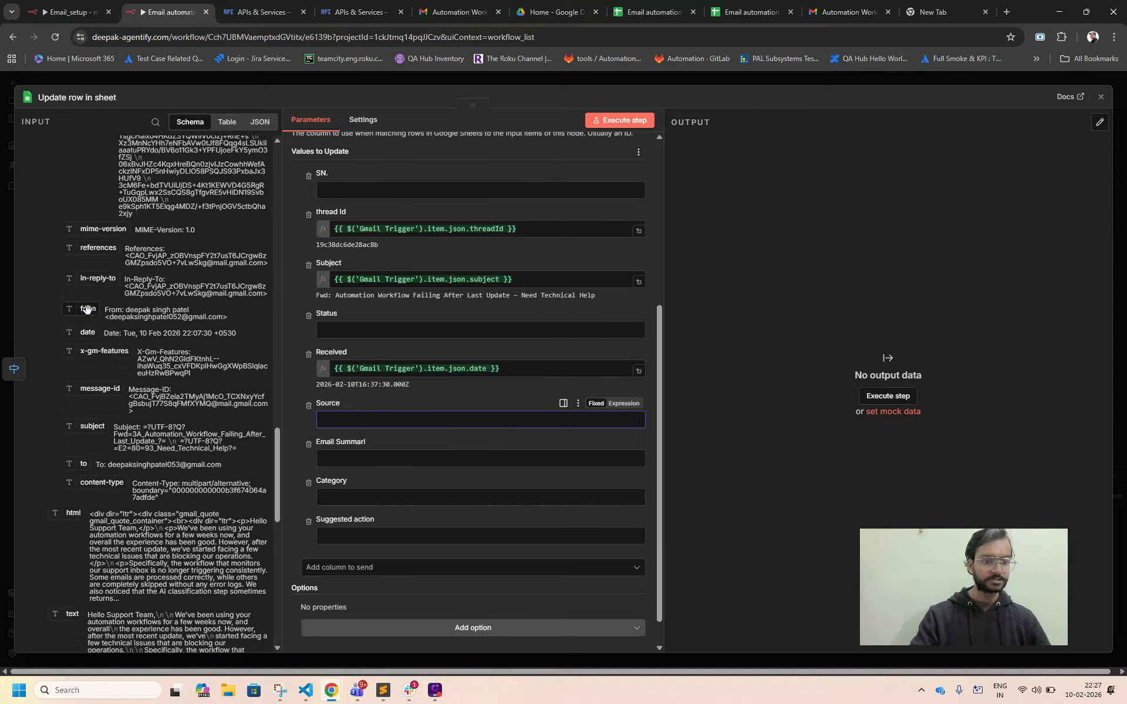
left_click_drag(88, 309, 328, 426)
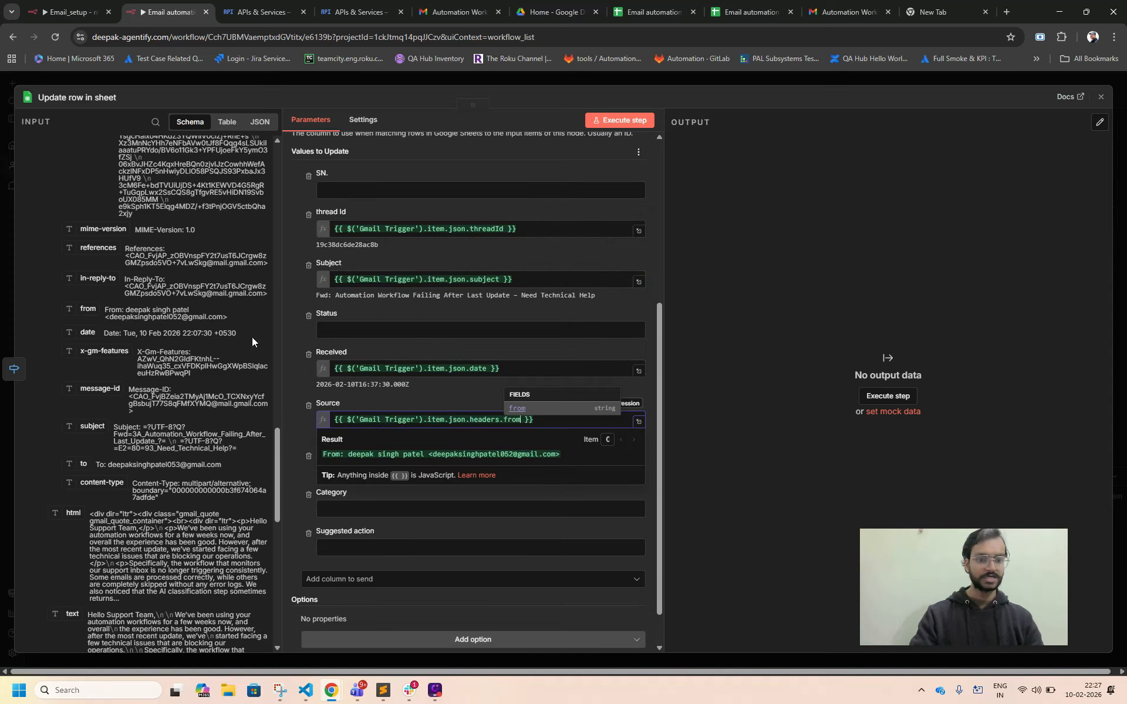
left_click(360, 396)
Map the Email Summari column to the Switch output's mail_summery value.
scroll(355, 411, "down", 1)
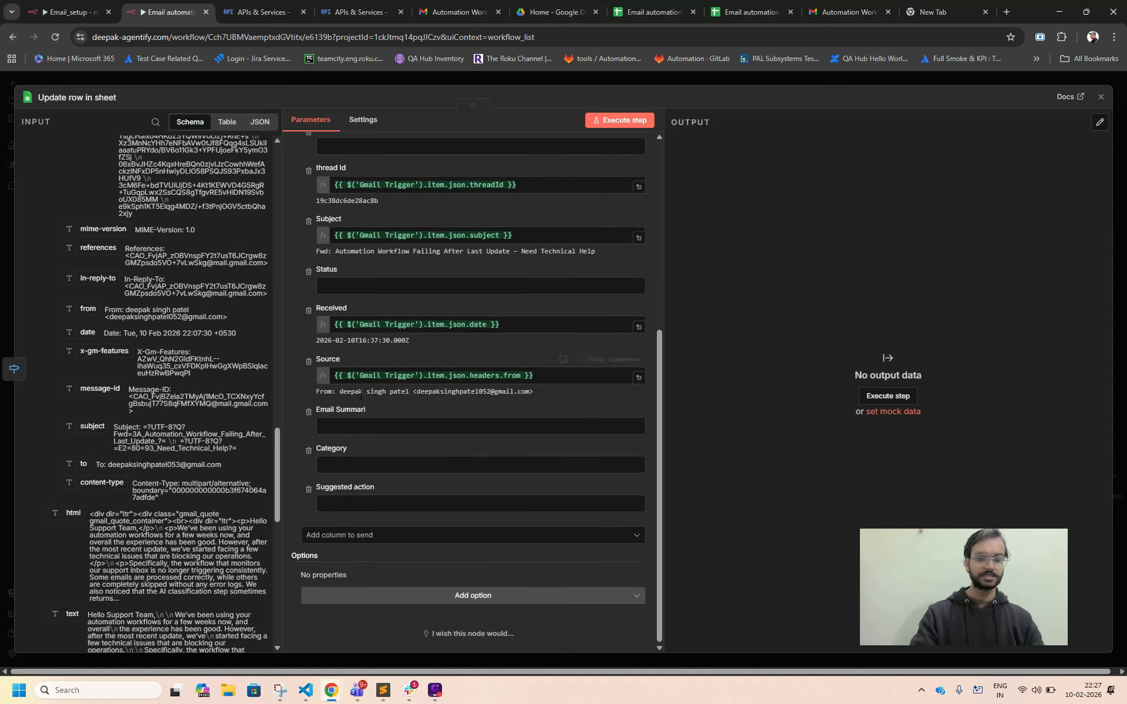
left_click(351, 426)
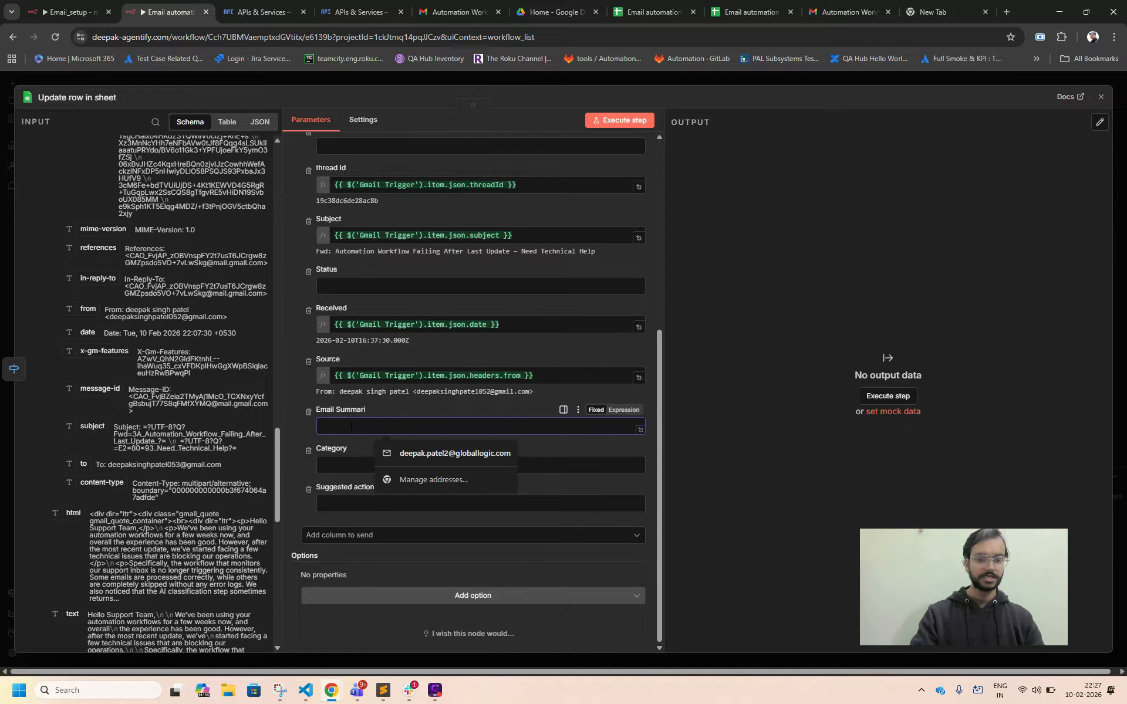
scroll(195, 301, "up", 15)
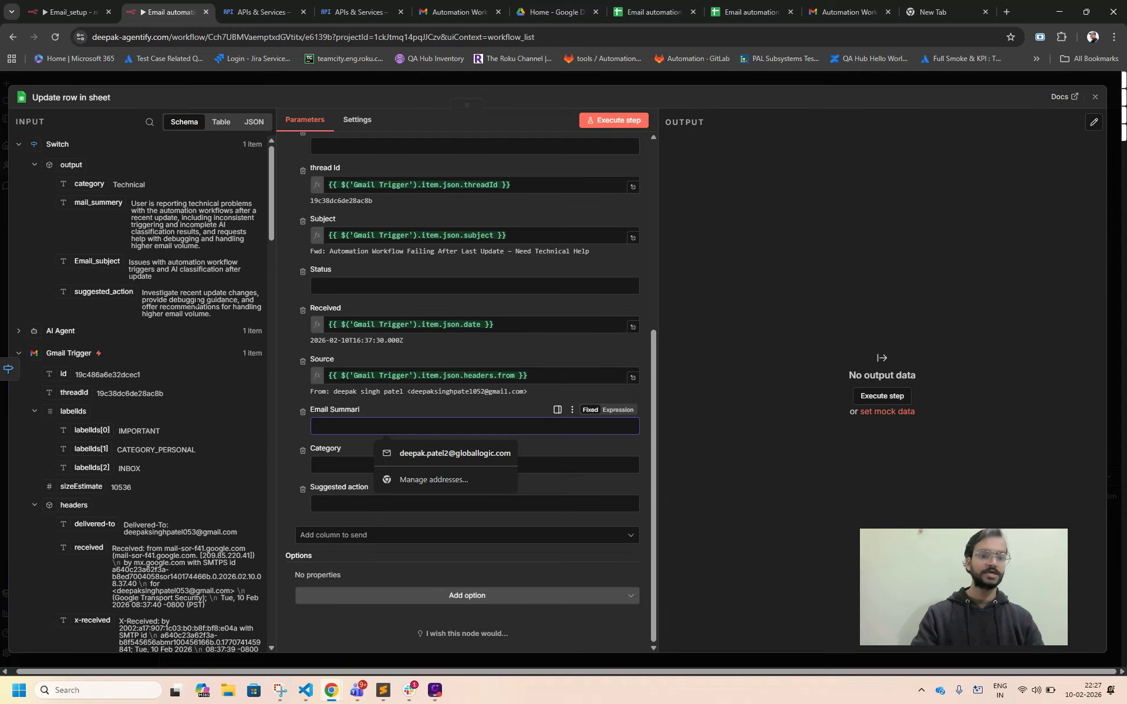
left_click_drag(100, 202, 329, 427)
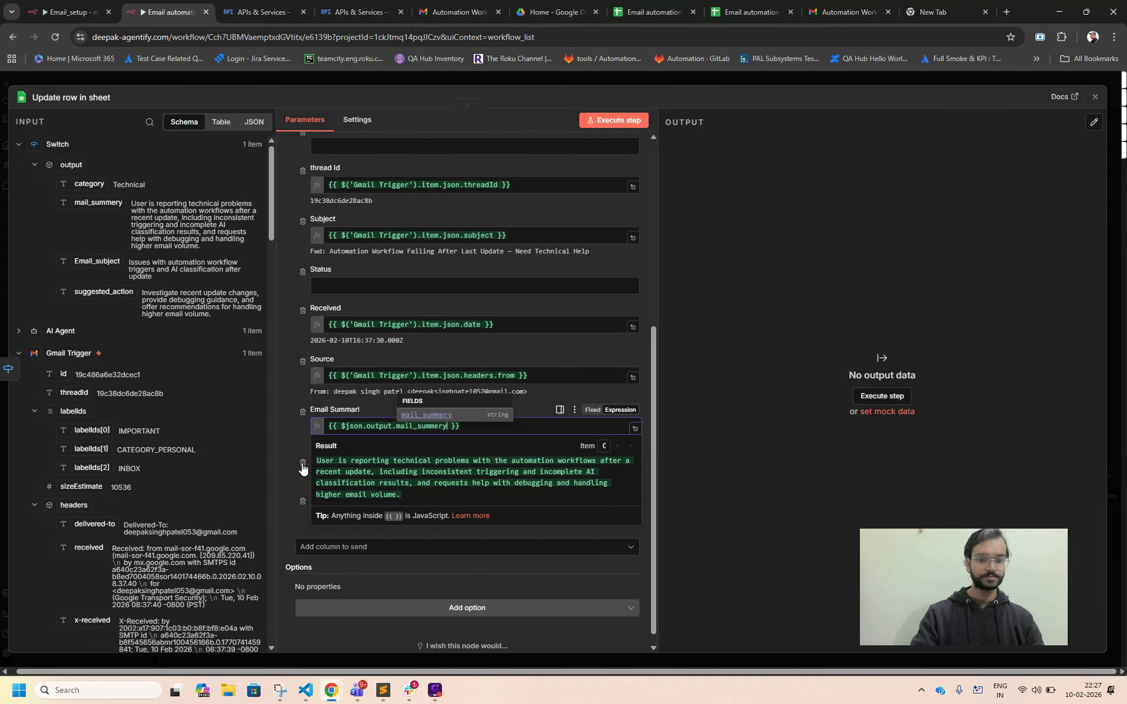
left_click(291, 441)
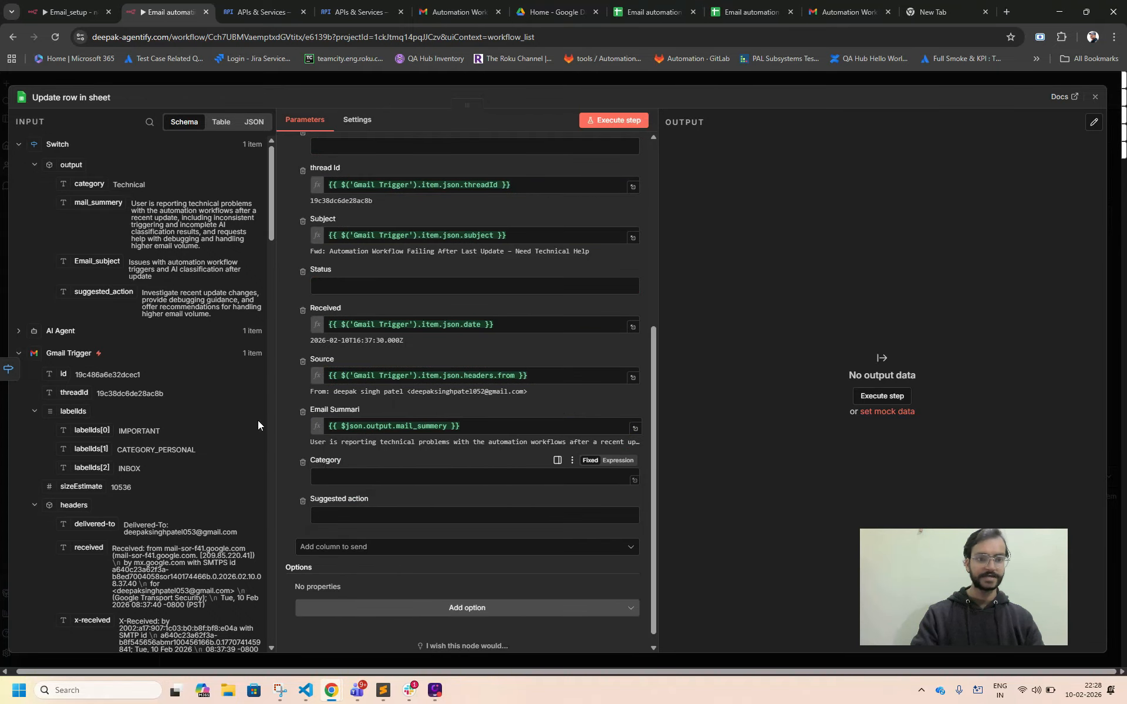
Map the Category column to the Switch output's category and the Suggested action column to its suggested_action.
left_click_drag(88, 185, 330, 478)
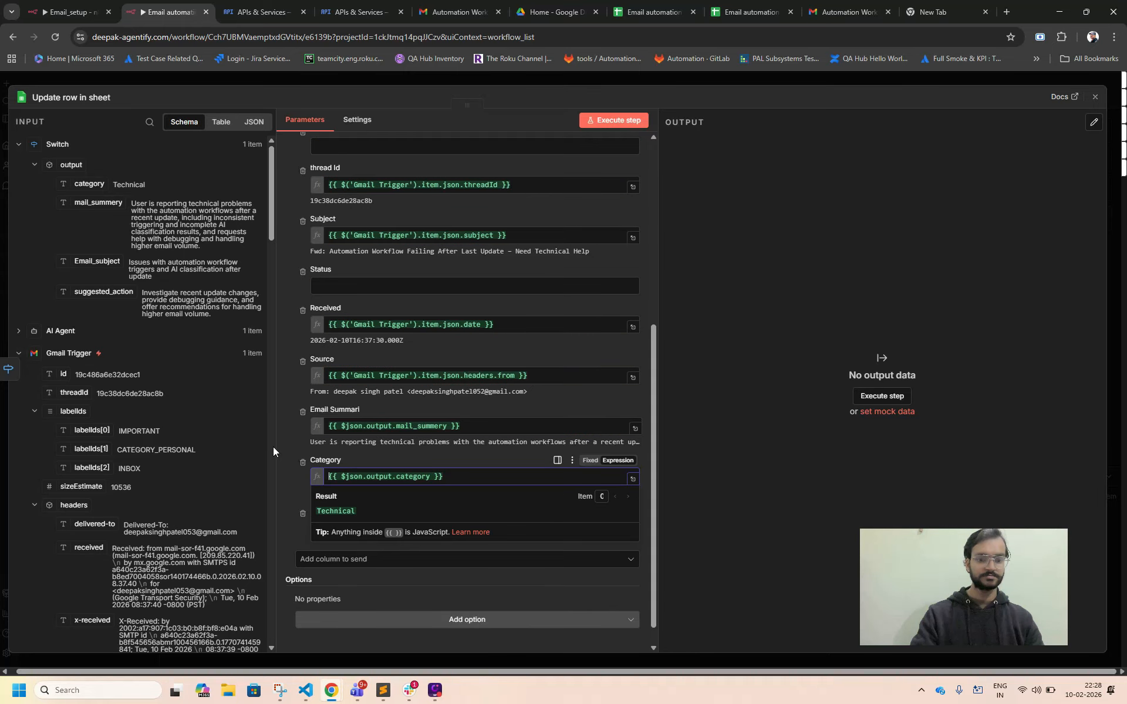
left_click(291, 495)
left_click(332, 526)
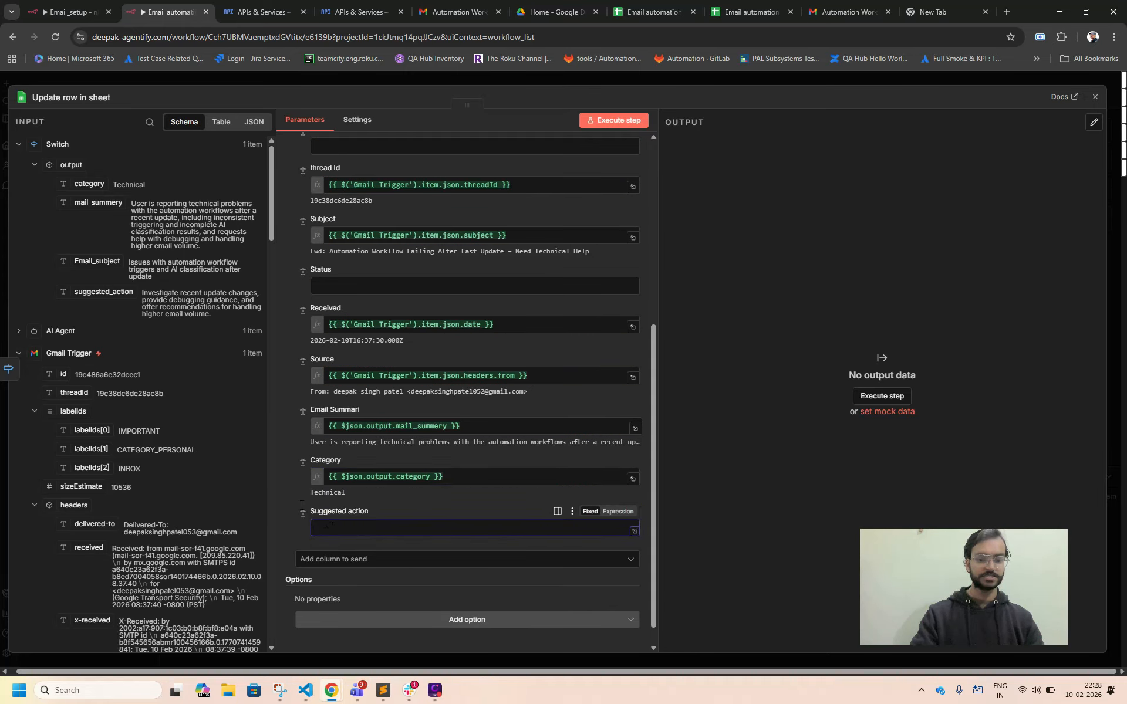
left_click_drag(99, 293, 348, 527)
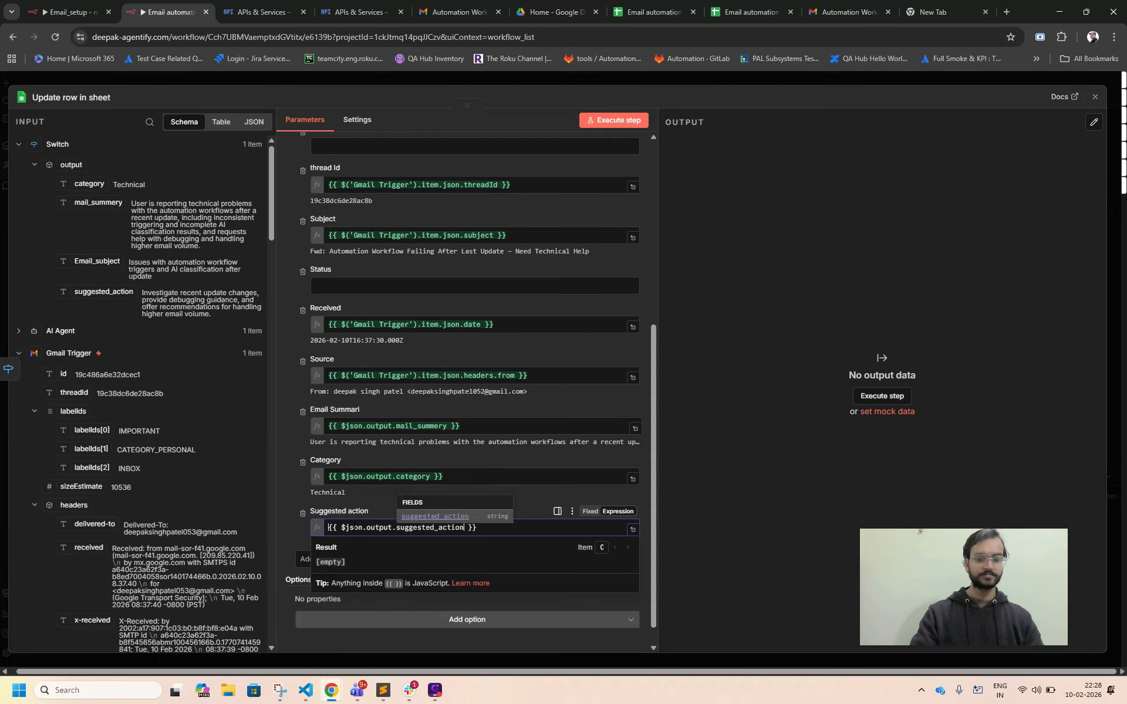
left_click(289, 344)
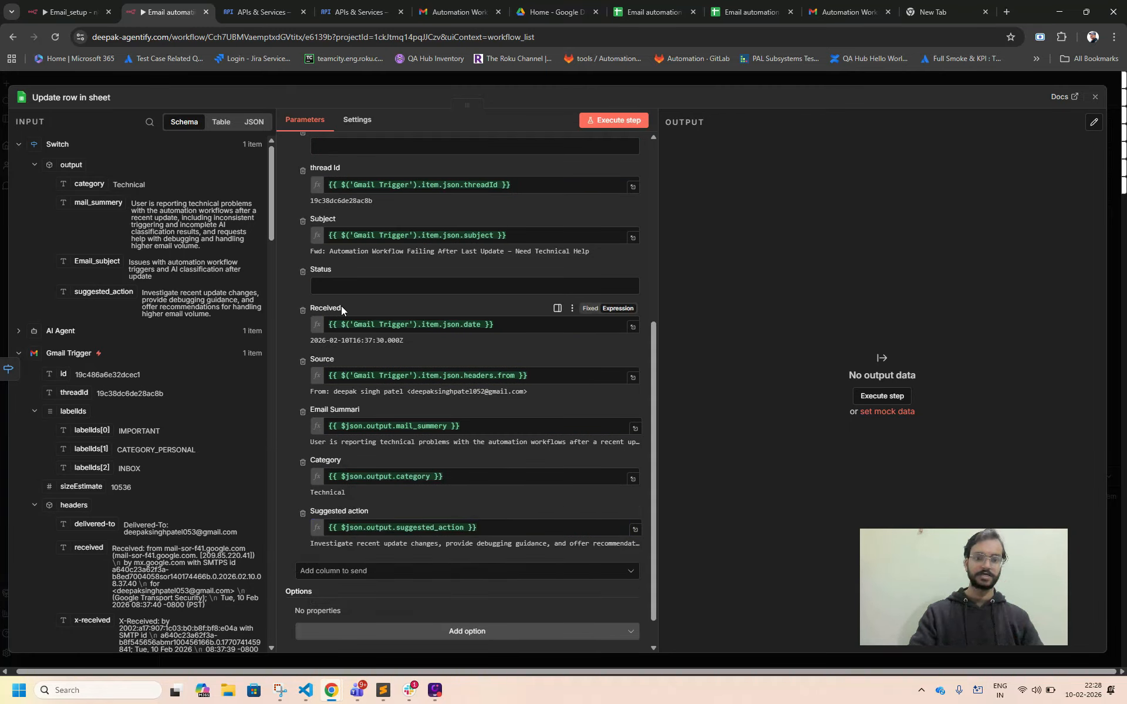
Set the Status column to "New" and the SN. column to the formula =IF(B2<>"", ROW()-1, "").
left_click(334, 281)
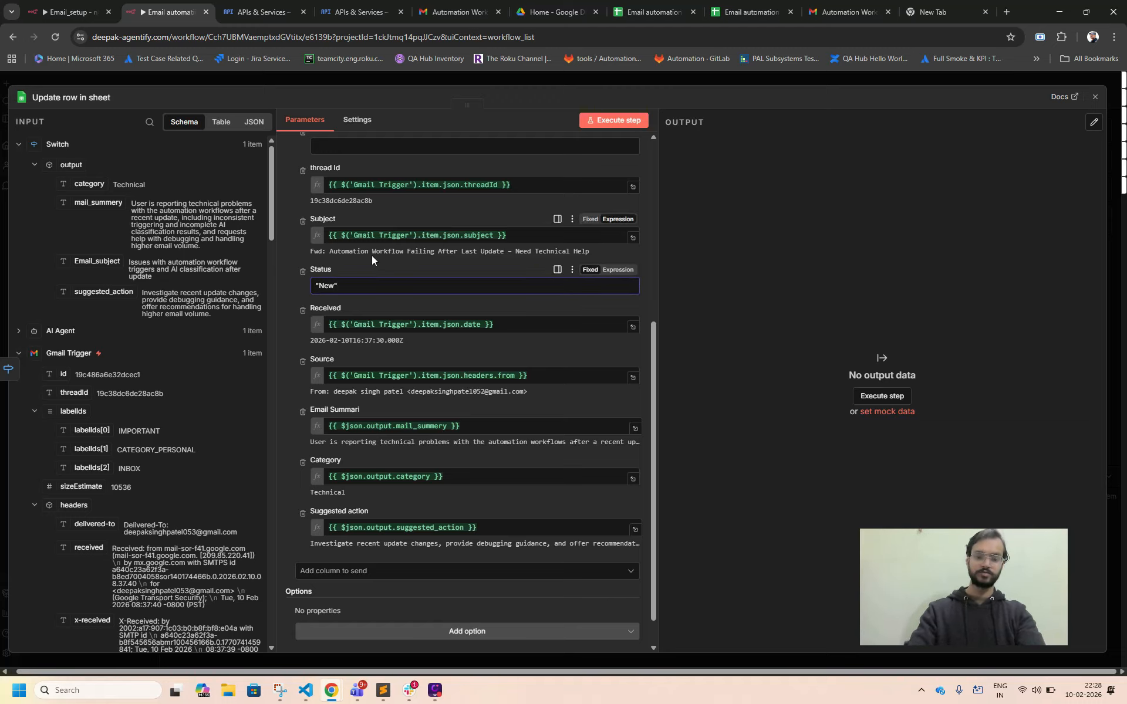
scroll(371, 255, "up", 4)
left_click(335, 350)
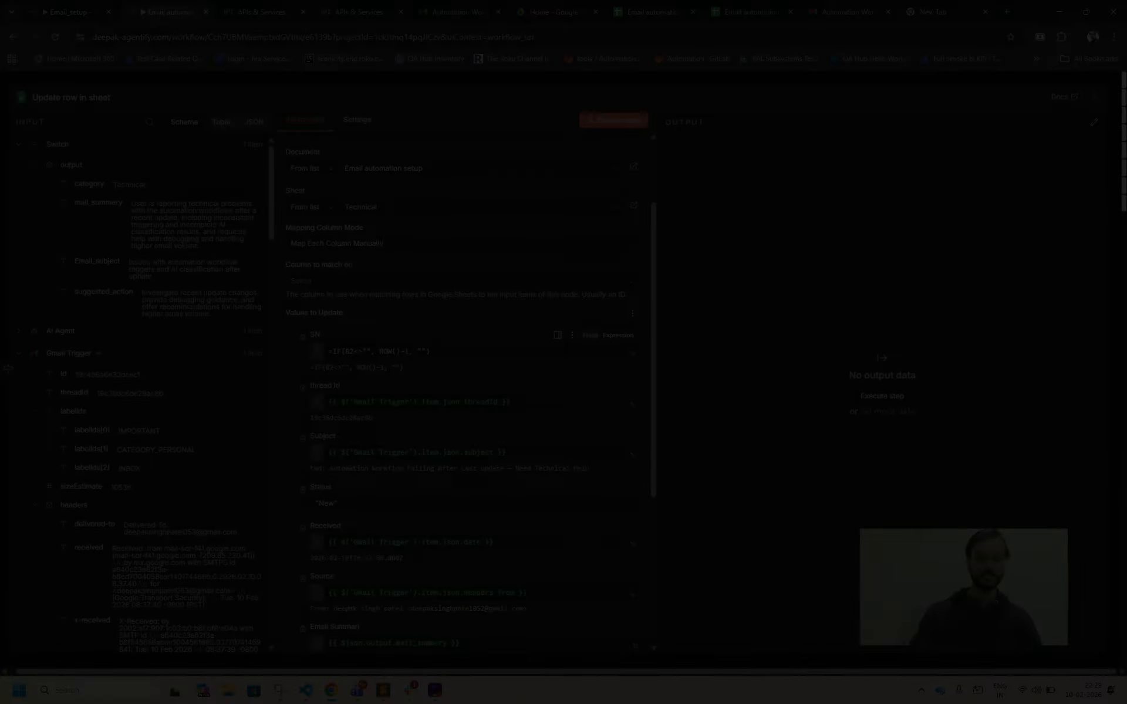
type("=IF(B2<>\"\", ROW()-1, \"\")")
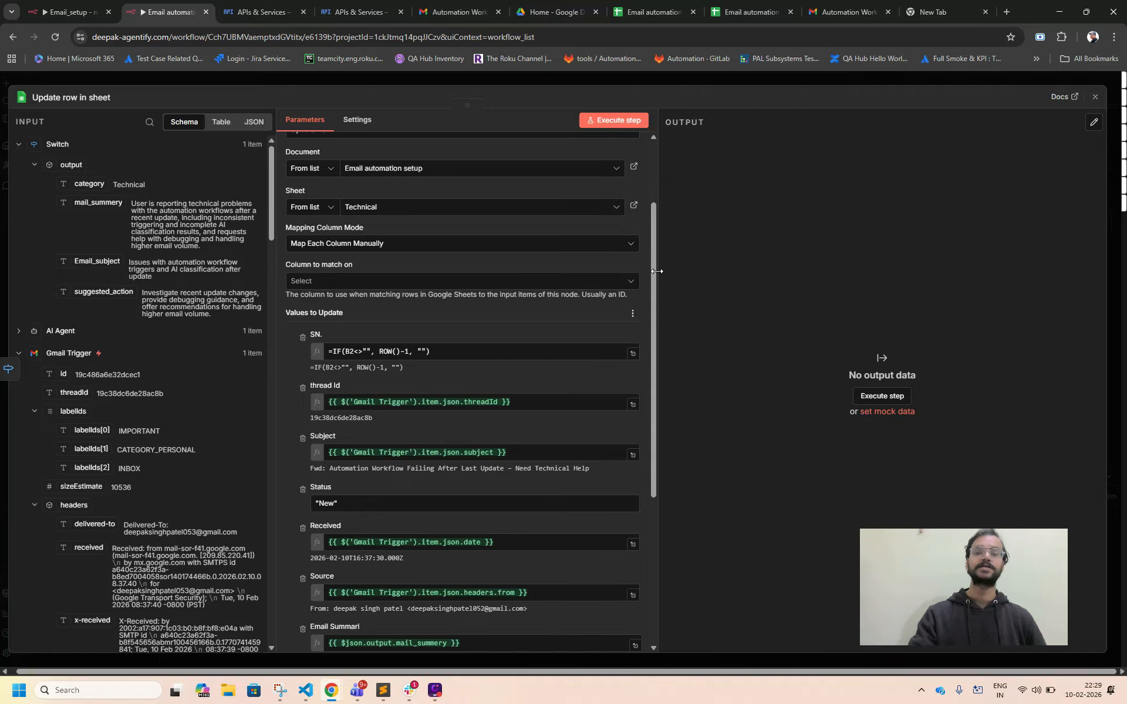
Close the node's settings and move the Update row in sheet node so it lines up with the Switch's output 1.
scroll(544, 311, "down", 5)
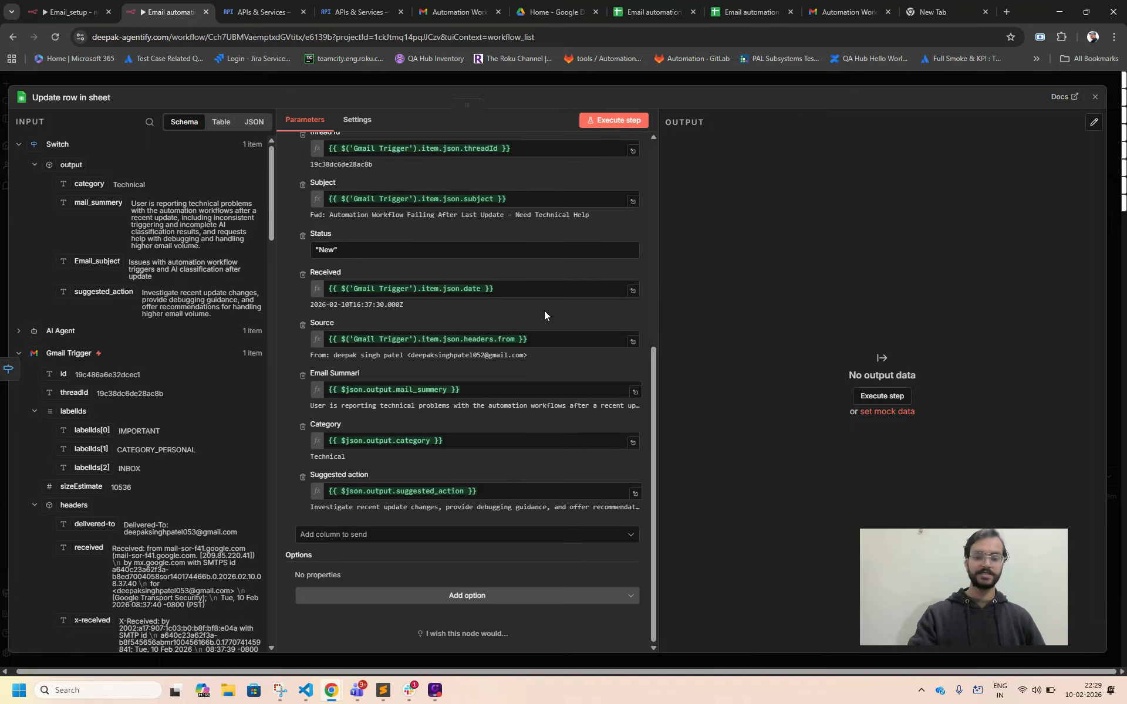
scroll(545, 311, "up", 7)
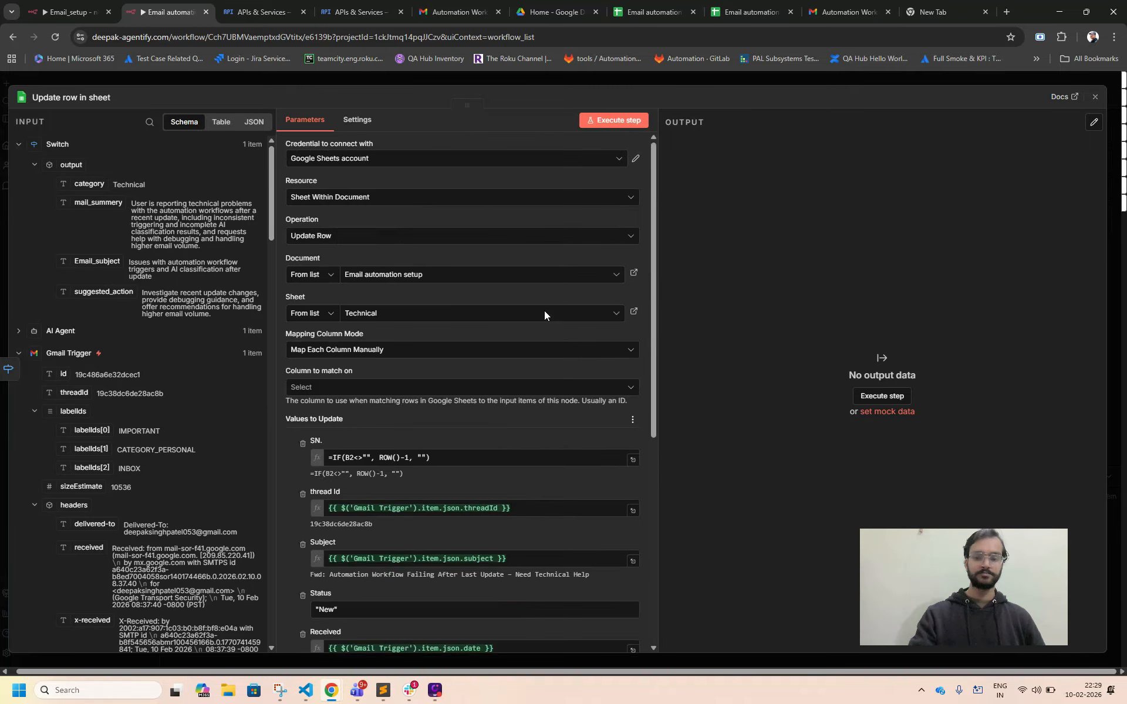
left_click(1095, 97)
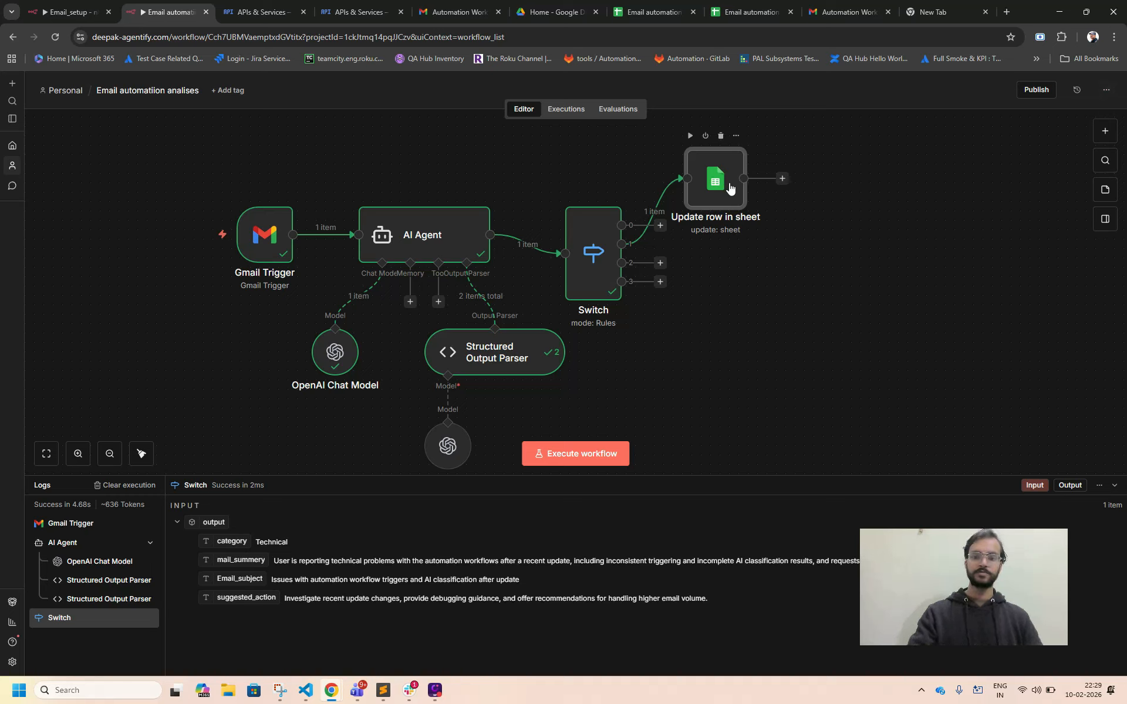
left_click_drag(750, 196, 795, 239)
left_click_drag(724, 176, 799, 241)
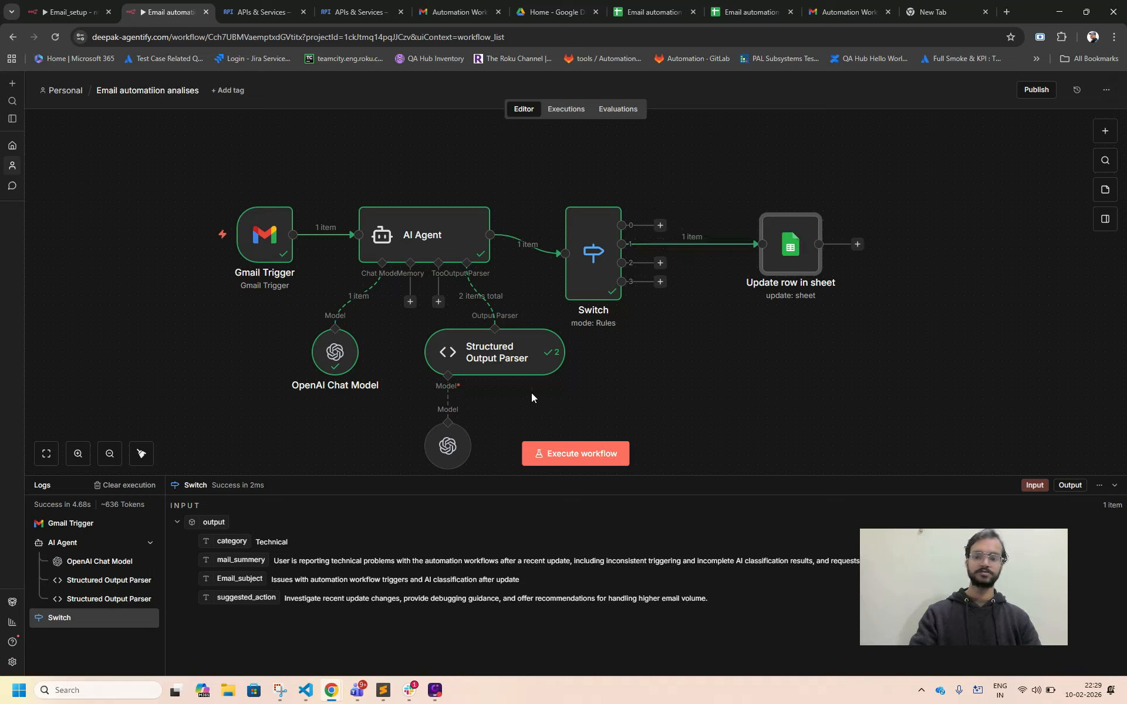
Execute the workflow and open the settings of the Update row in sheet node.
left_click(568, 455)
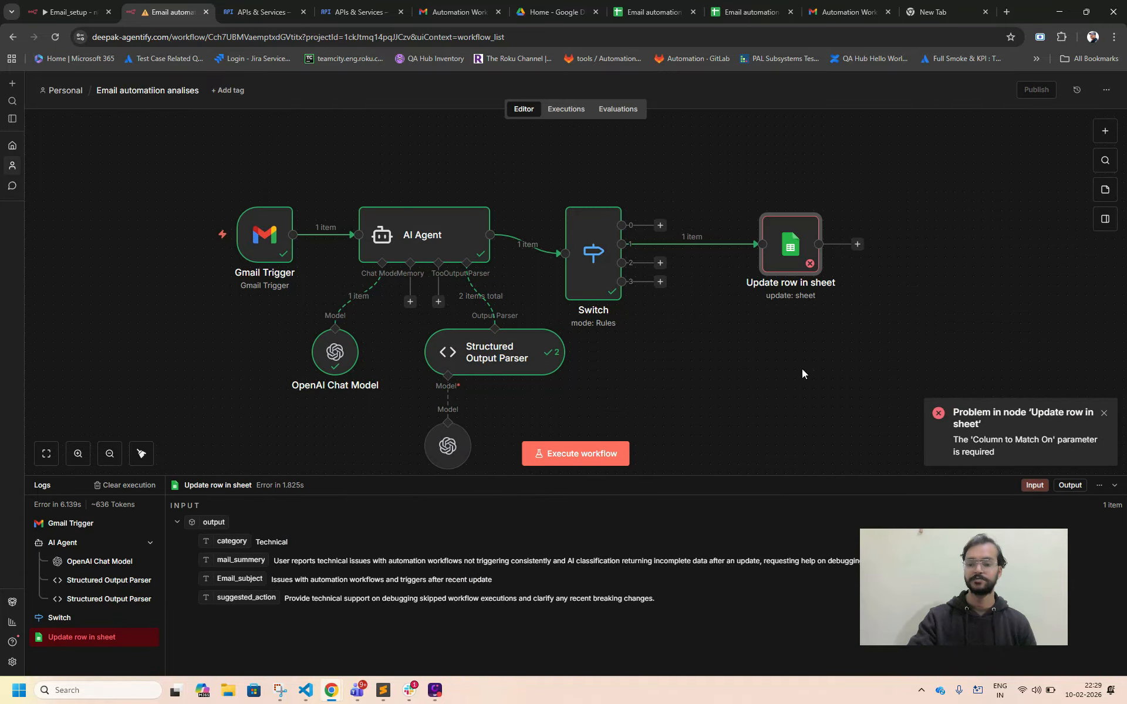
double_click(792, 262)
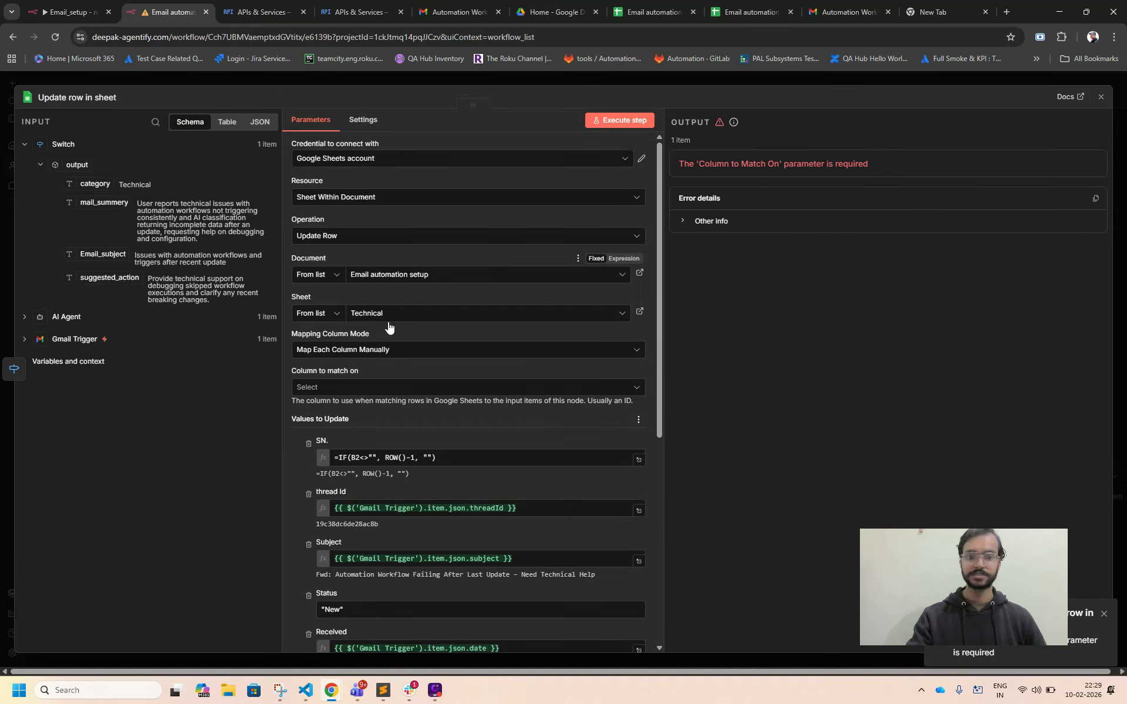
left_click(346, 356)
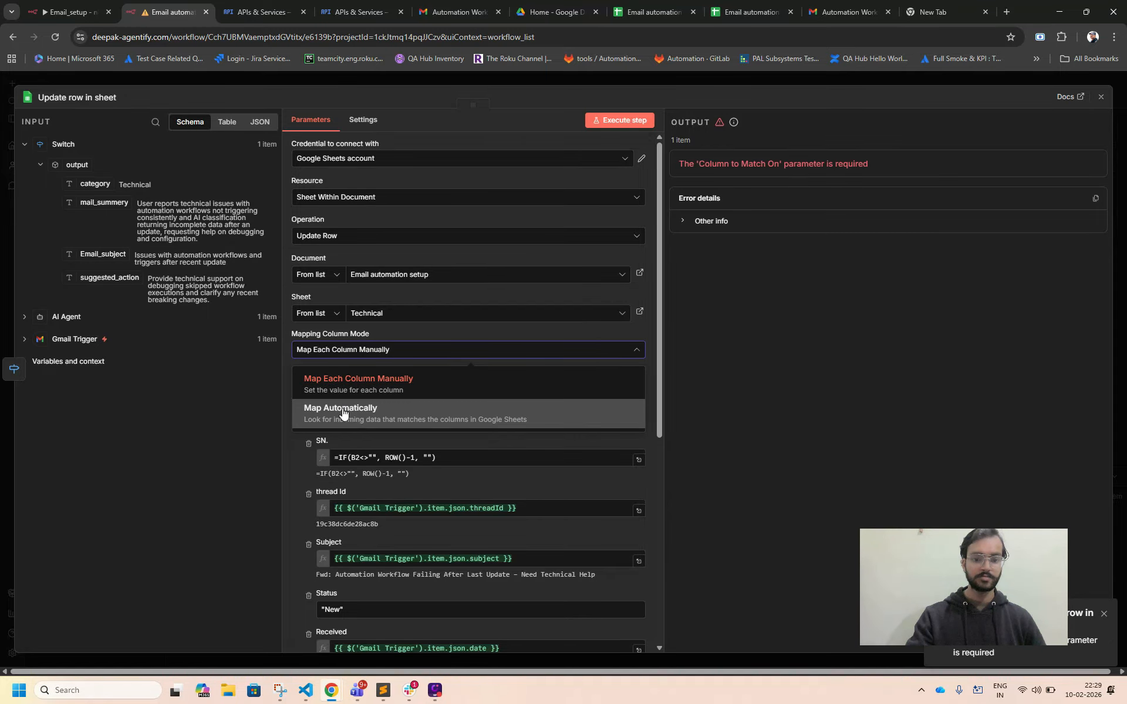
left_click(343, 414)
left_click(349, 352)
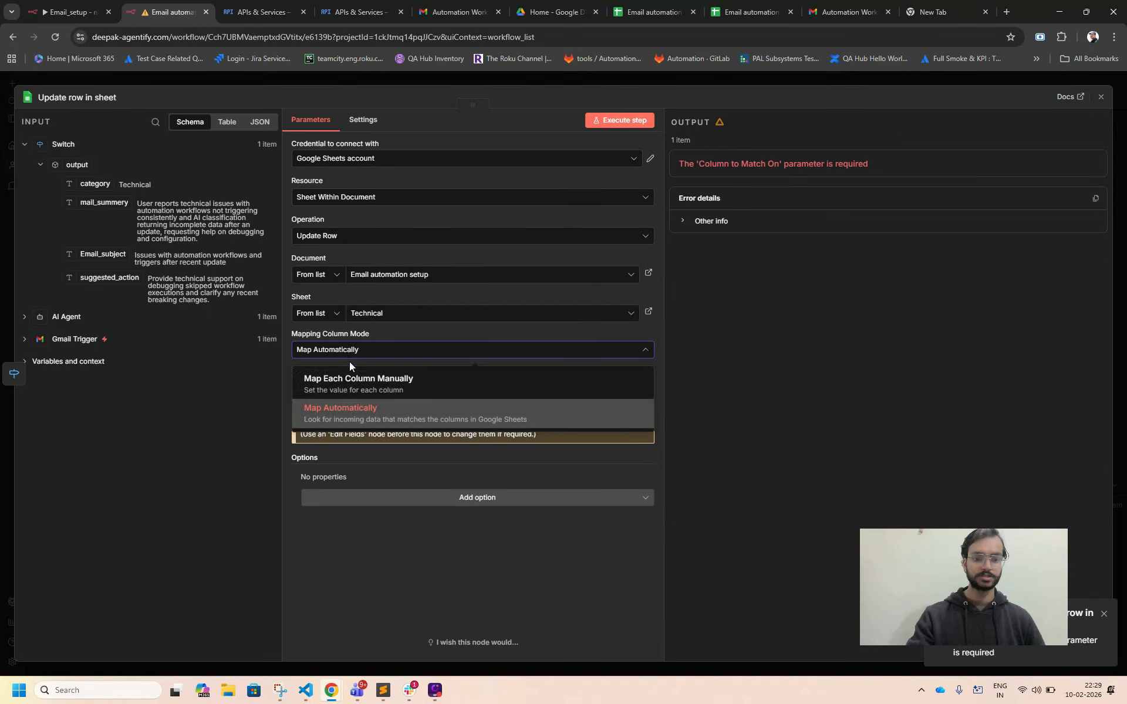
left_click(350, 378)
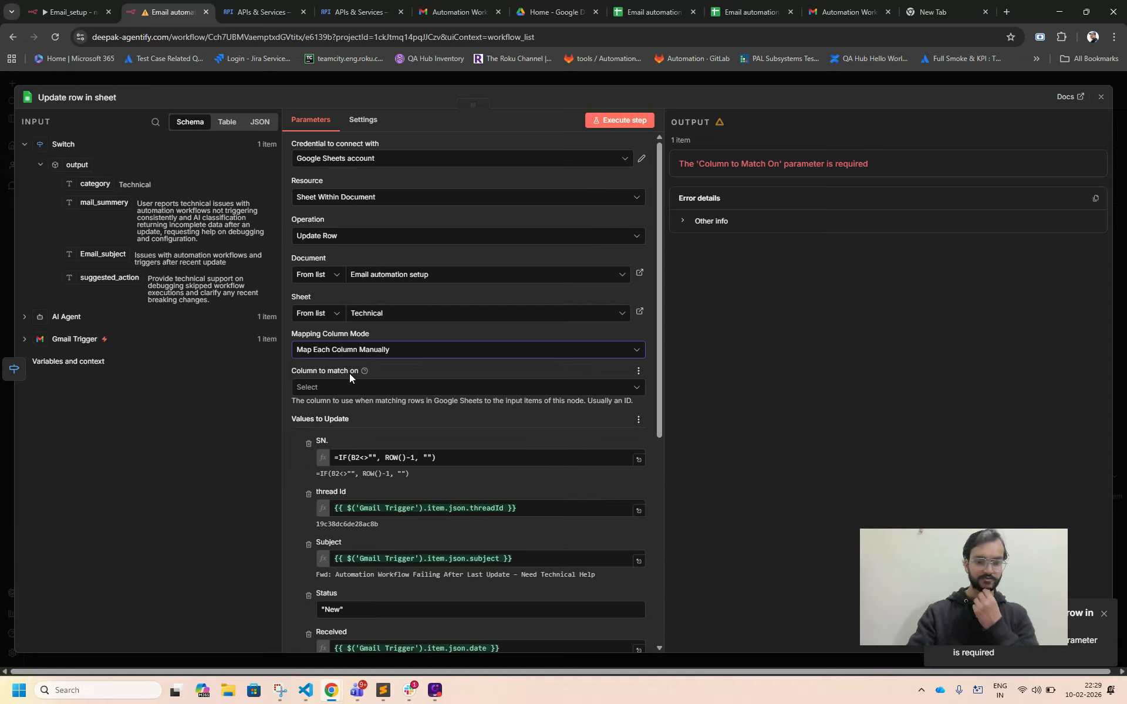
scroll(350, 373, "down", 1)
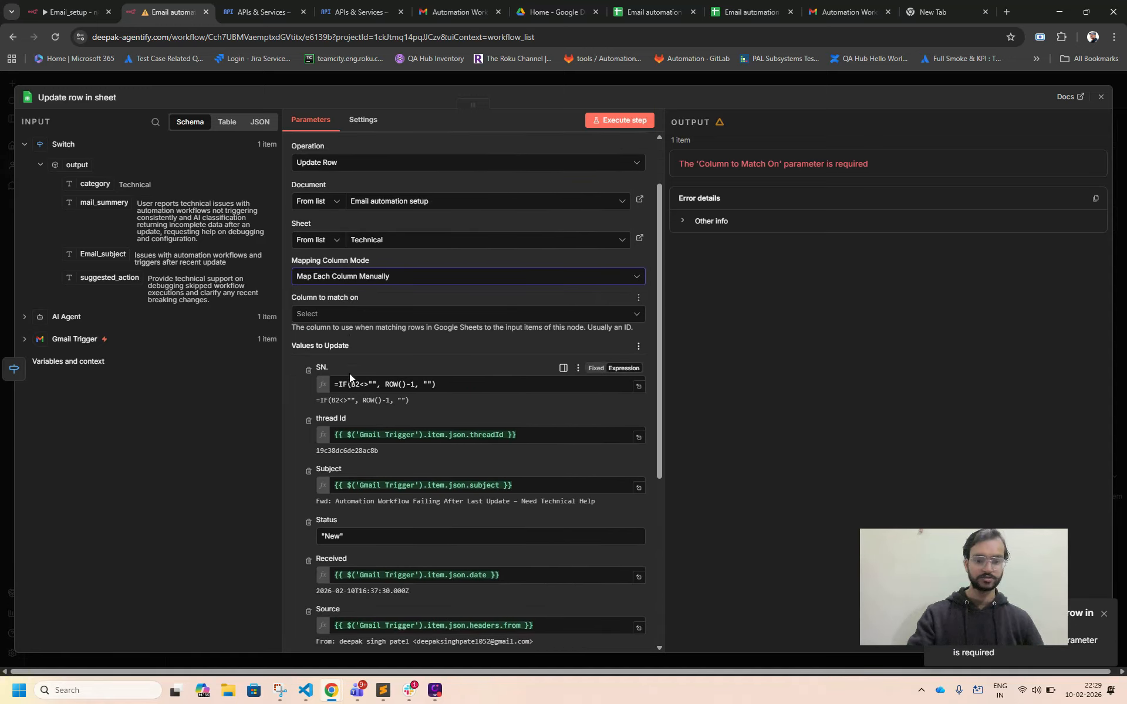
left_click(332, 315)
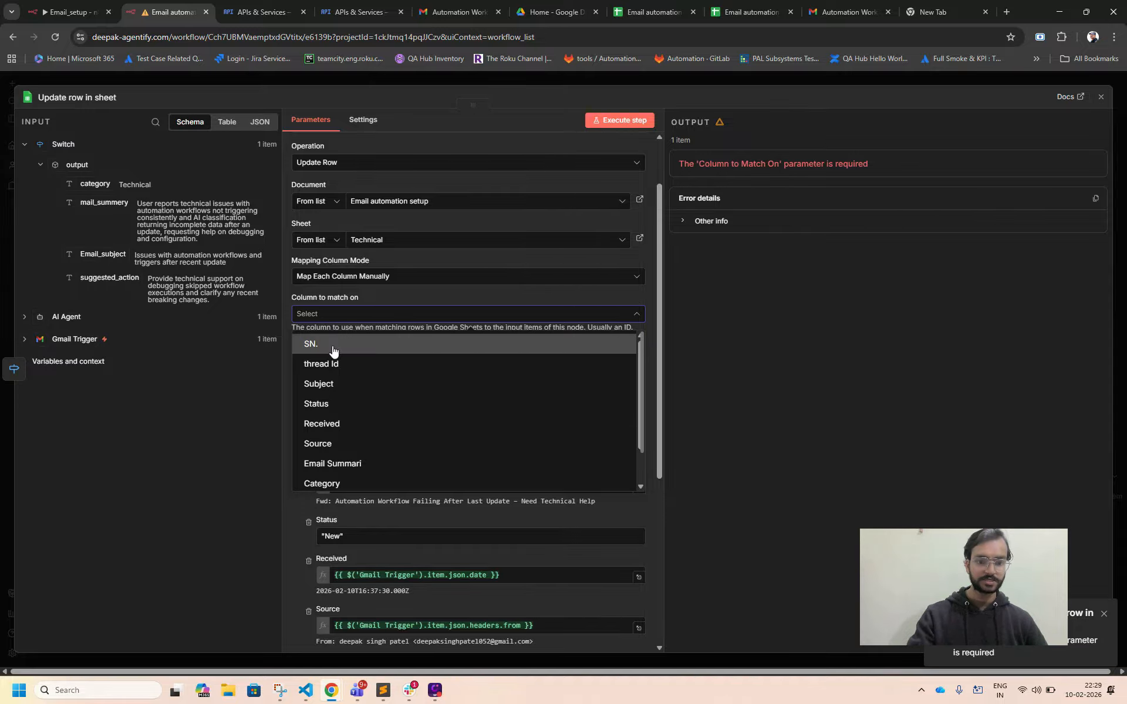
left_click(337, 298)
Change the Google Sheets node's operation to Append Row and execute the step.
scroll(338, 298, "up", 1)
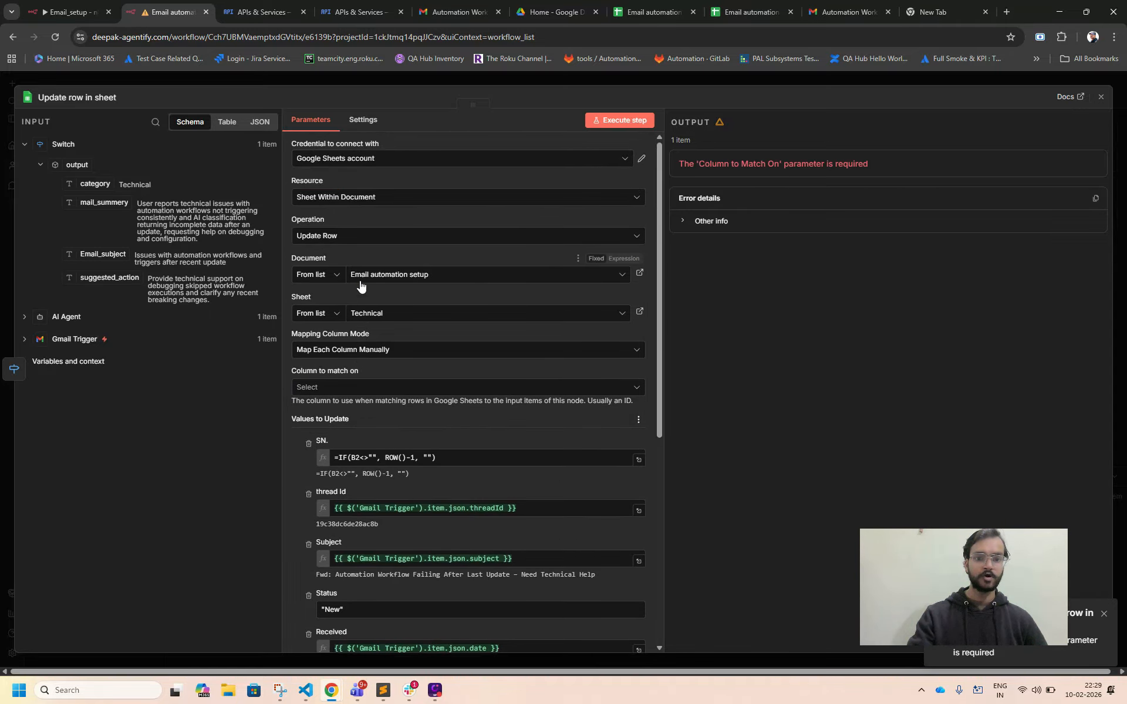
left_click(338, 241)
scroll(340, 262, "down", 2)
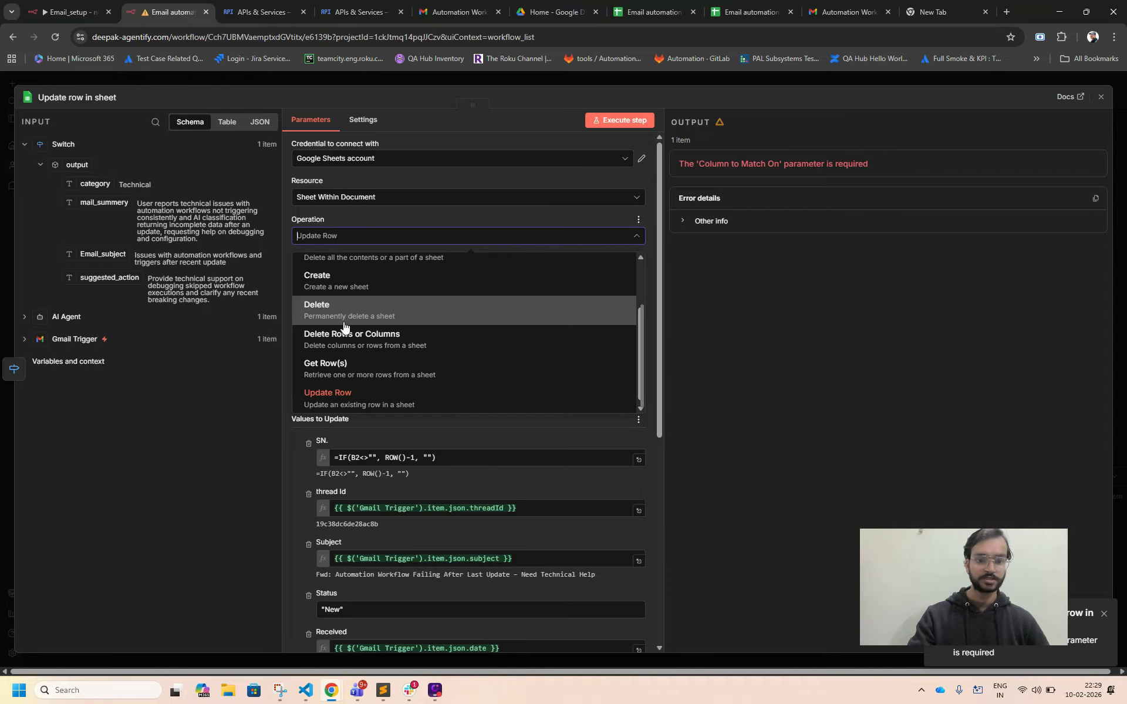
scroll(346, 372, "down", 1)
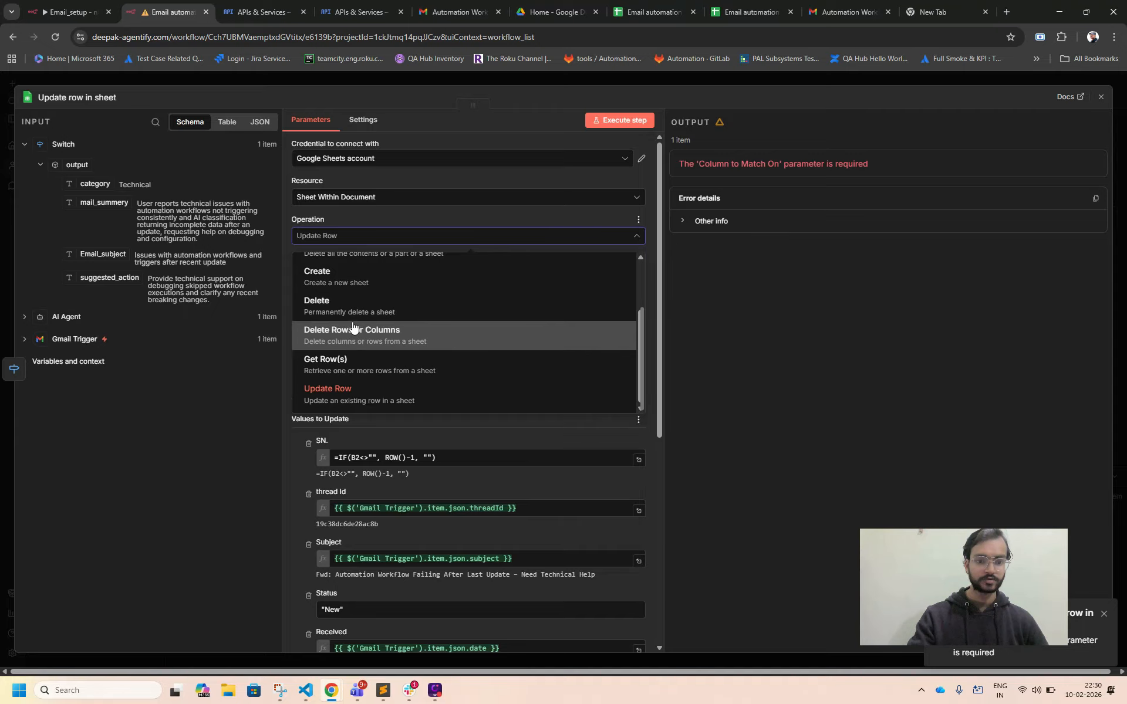
scroll(352, 327, "up", 2)
scroll(352, 327, "up", 2)
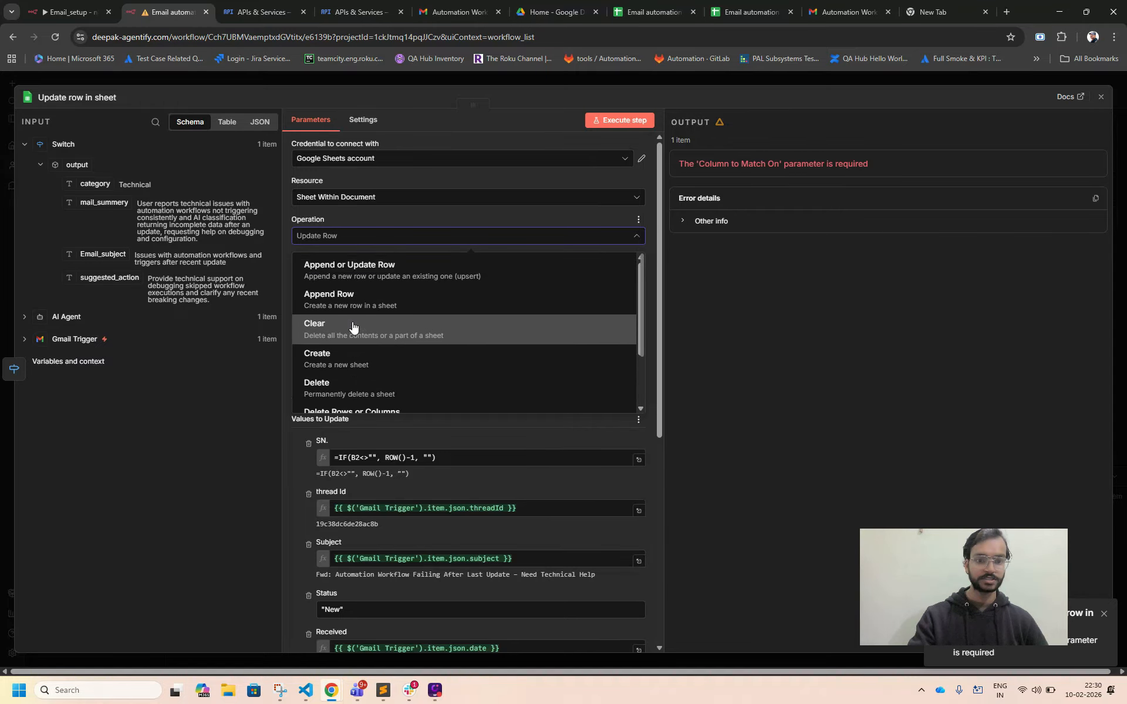
left_click(345, 306)
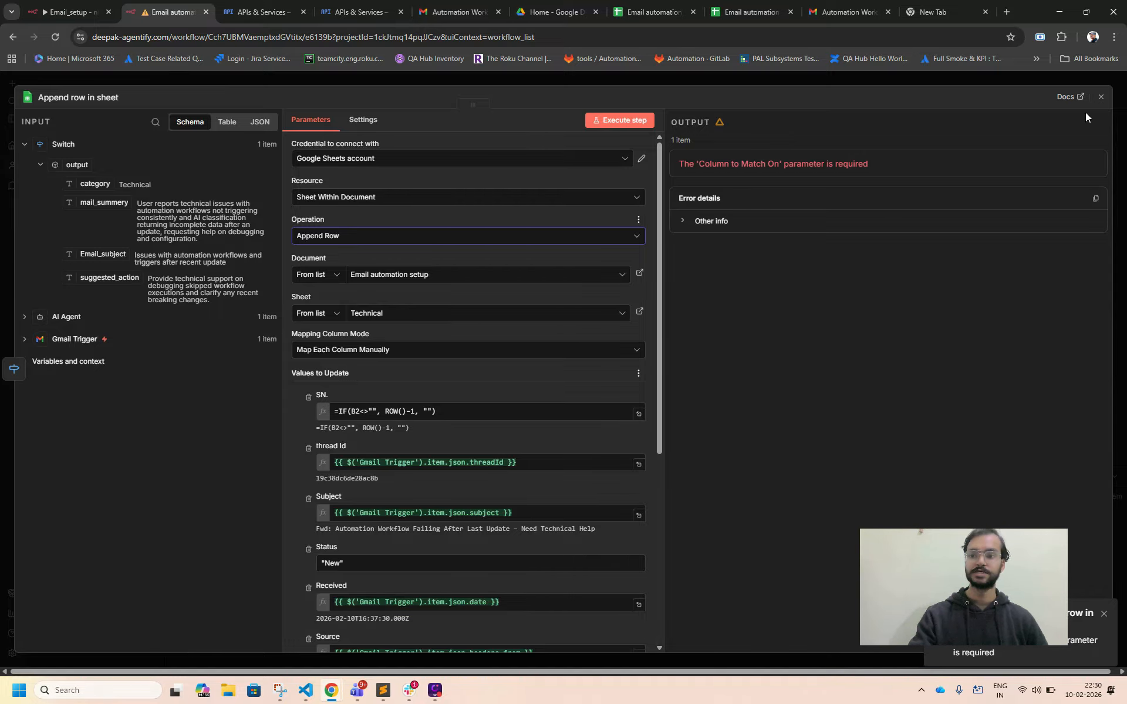
left_click(617, 120)
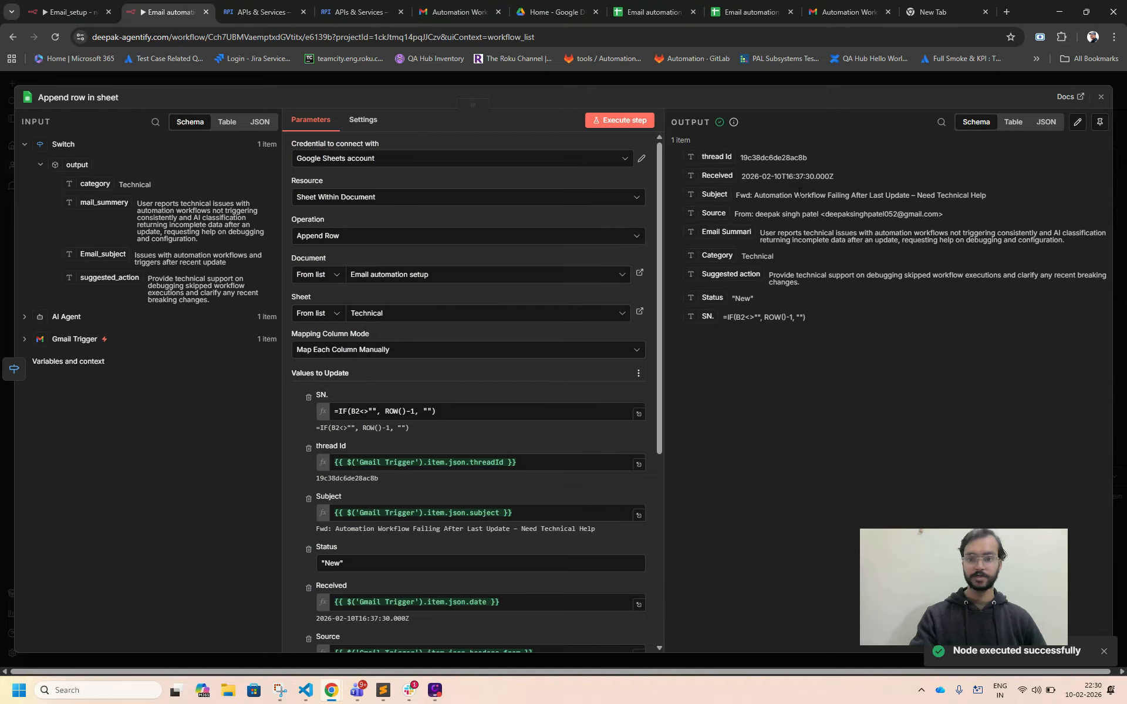
Switch to the Email automation setup spreadsheet and check the appended row's thread Id and Subject in the Technical sheet.
left_click(637, 15)
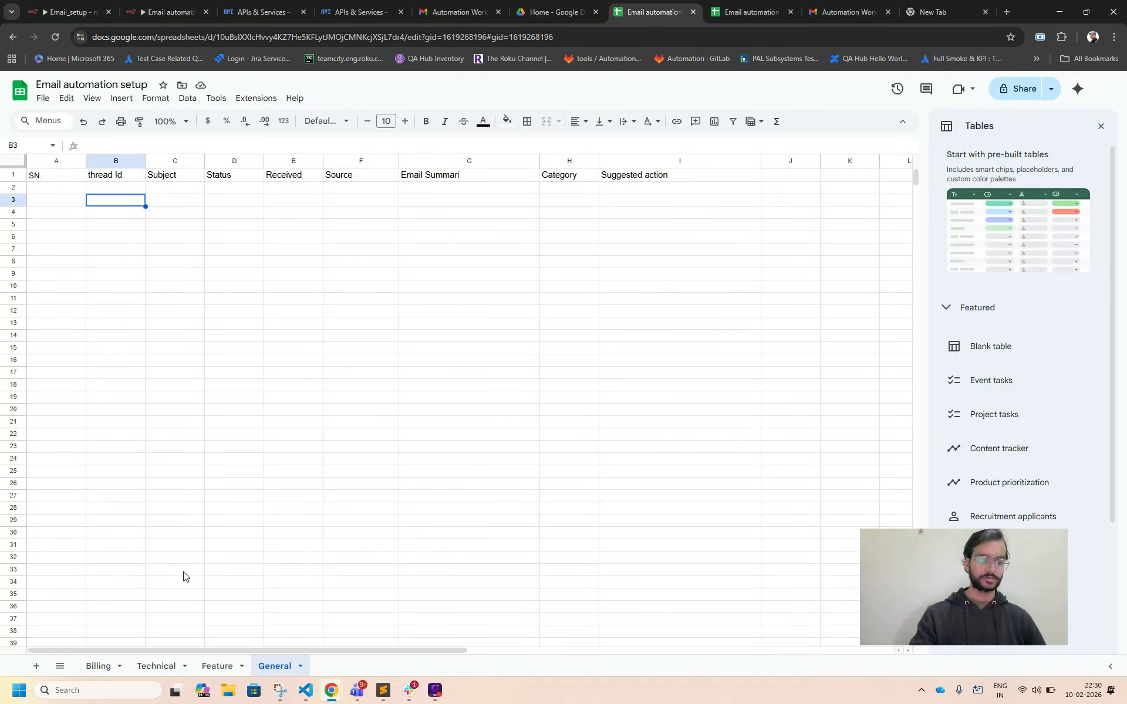
left_click(151, 664)
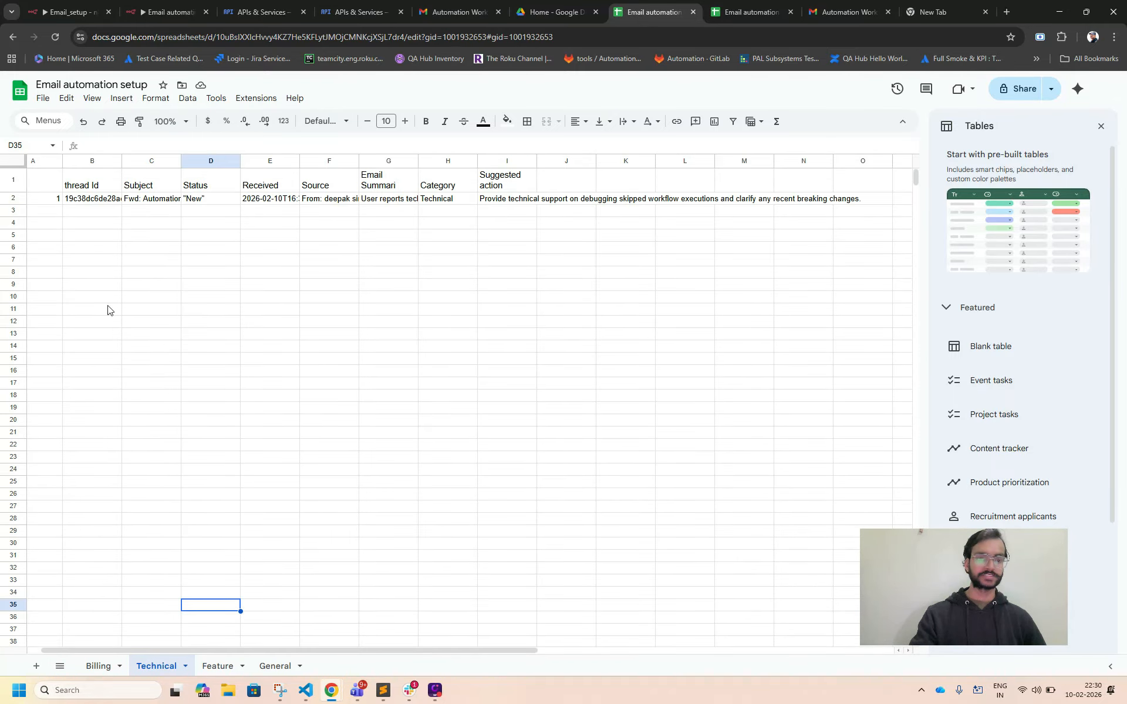
scroll(71, 199, "left", 1)
left_click(91, 199)
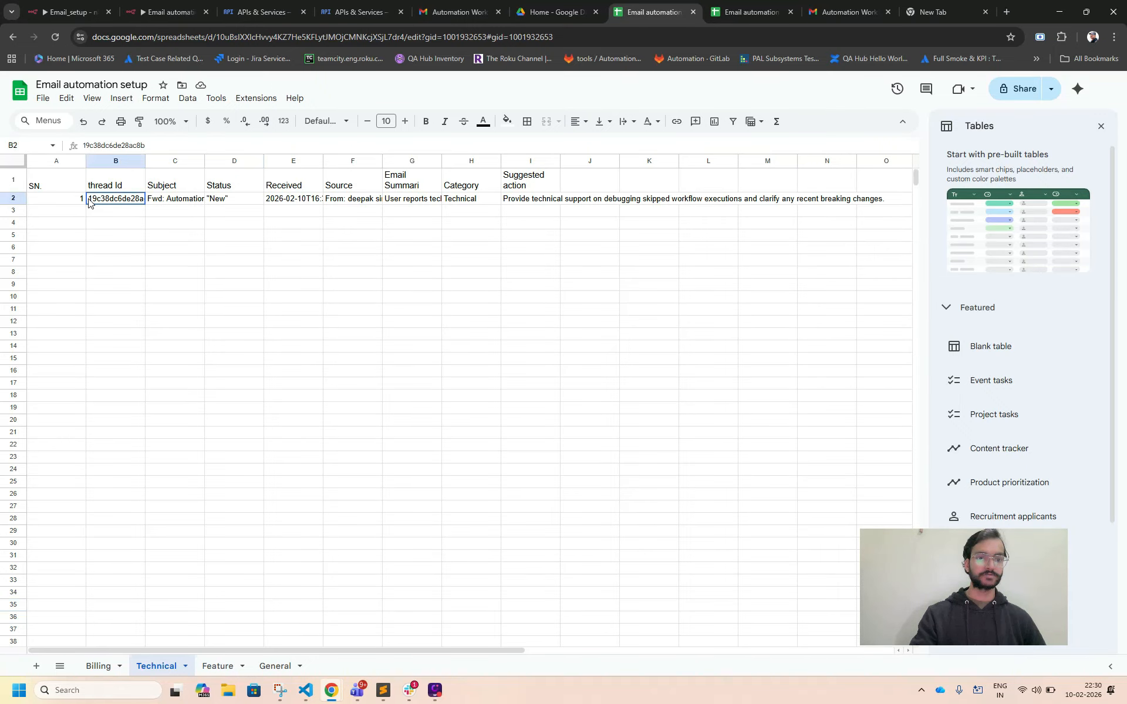
double_click(160, 204)
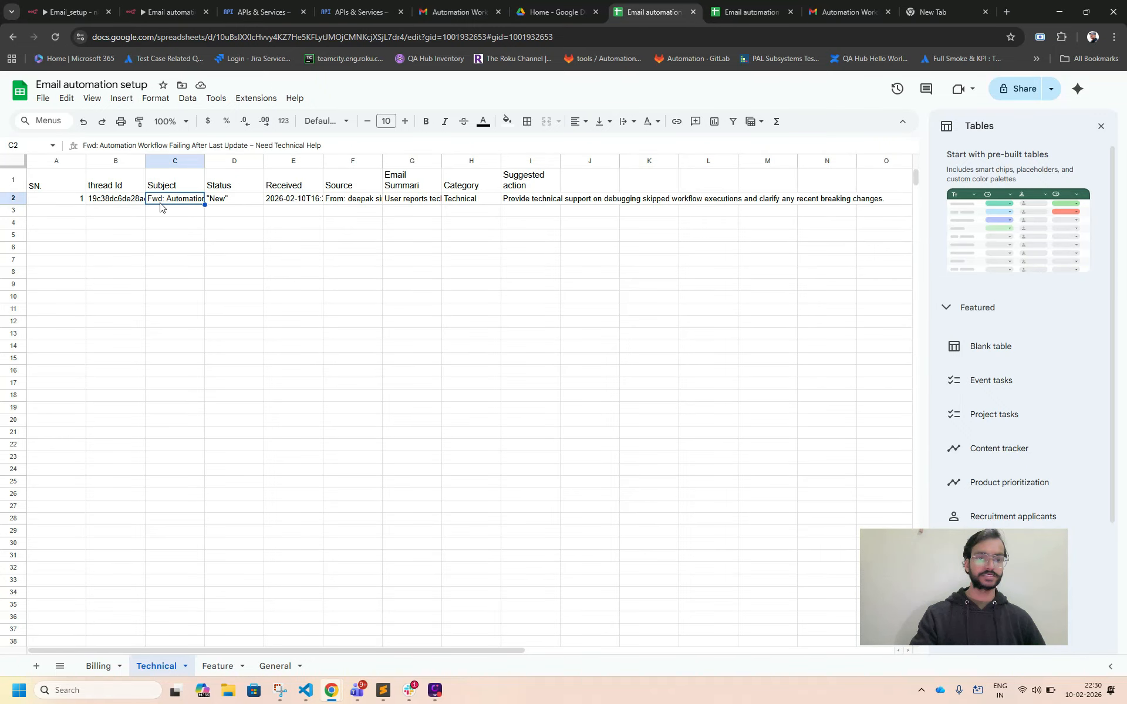
Widen the Subject, Received, Source, Email Summari and Suggested action columns of the Technical sheet.
left_click_drag(204, 162, 298, 160)
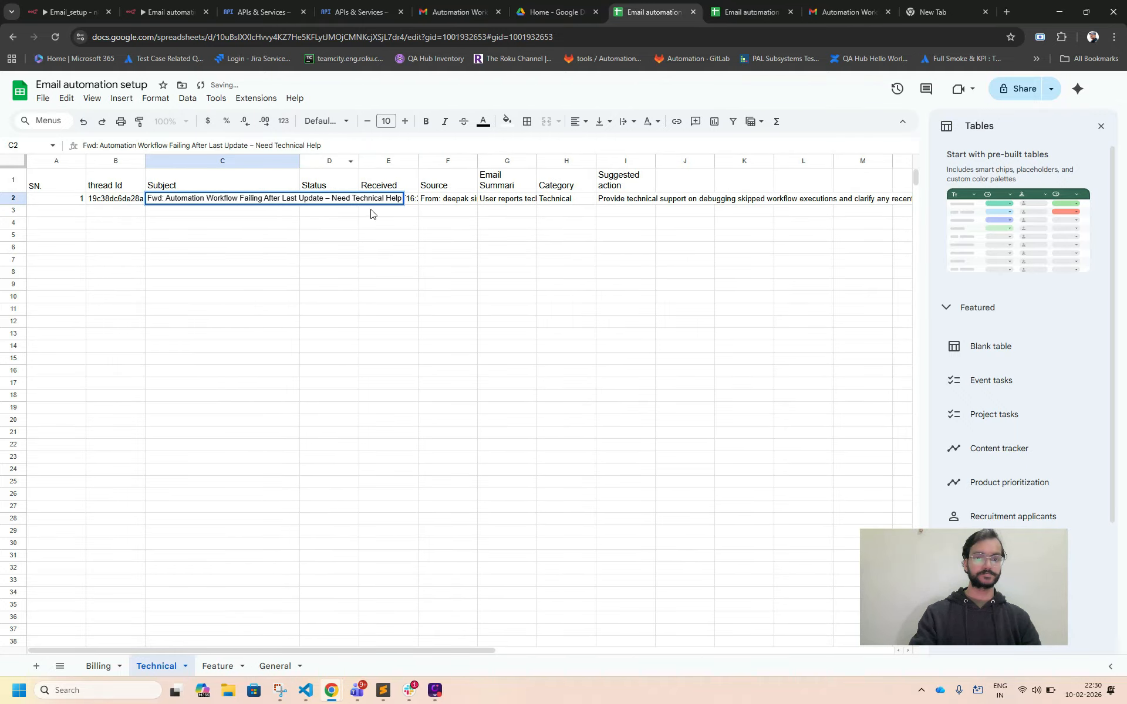
left_click(378, 247)
left_click(337, 205)
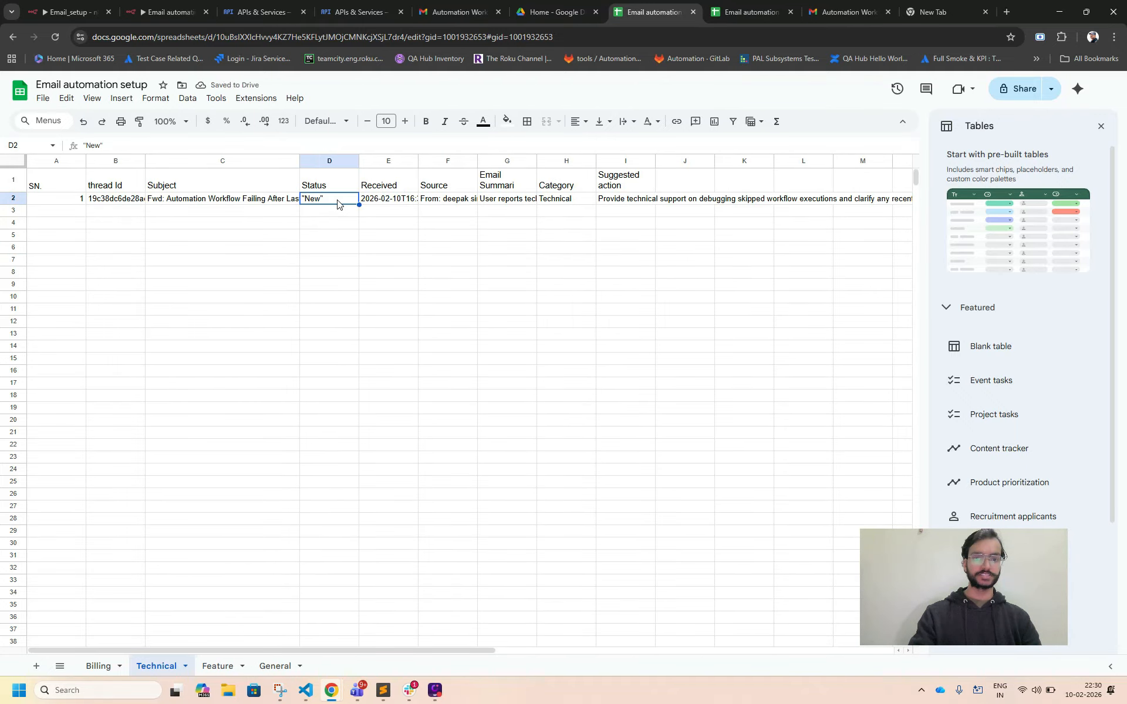
double_click(379, 201)
left_click_drag(419, 159, 579, 160)
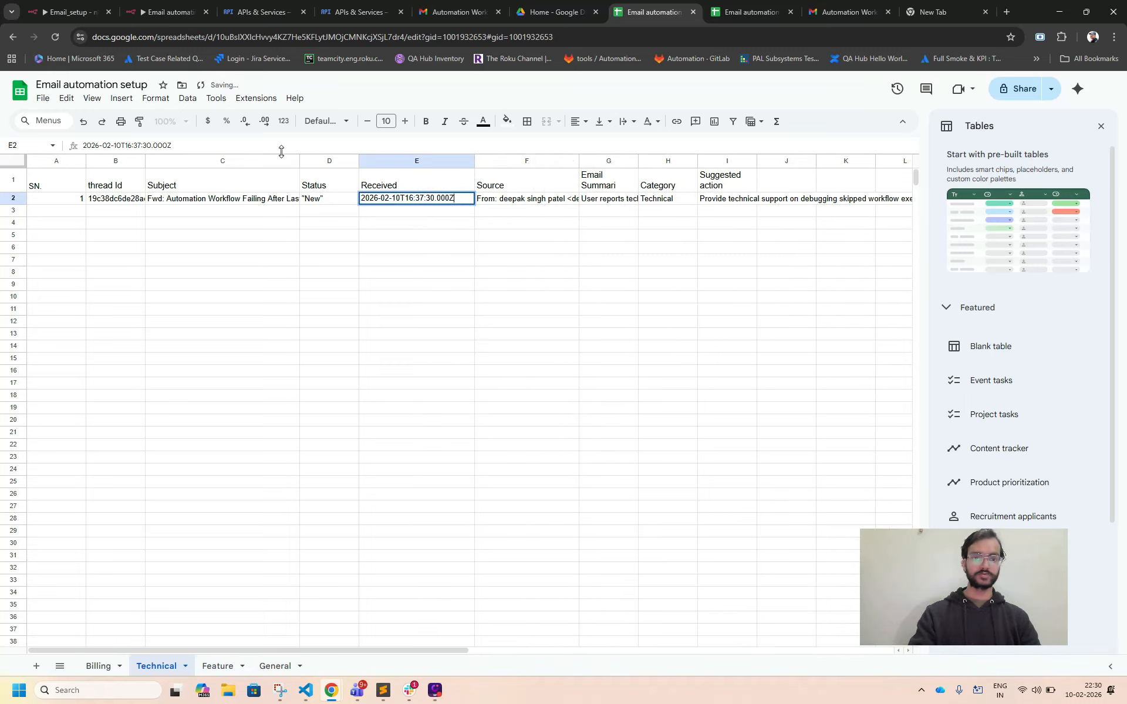
left_click_drag(299, 161, 251, 159)
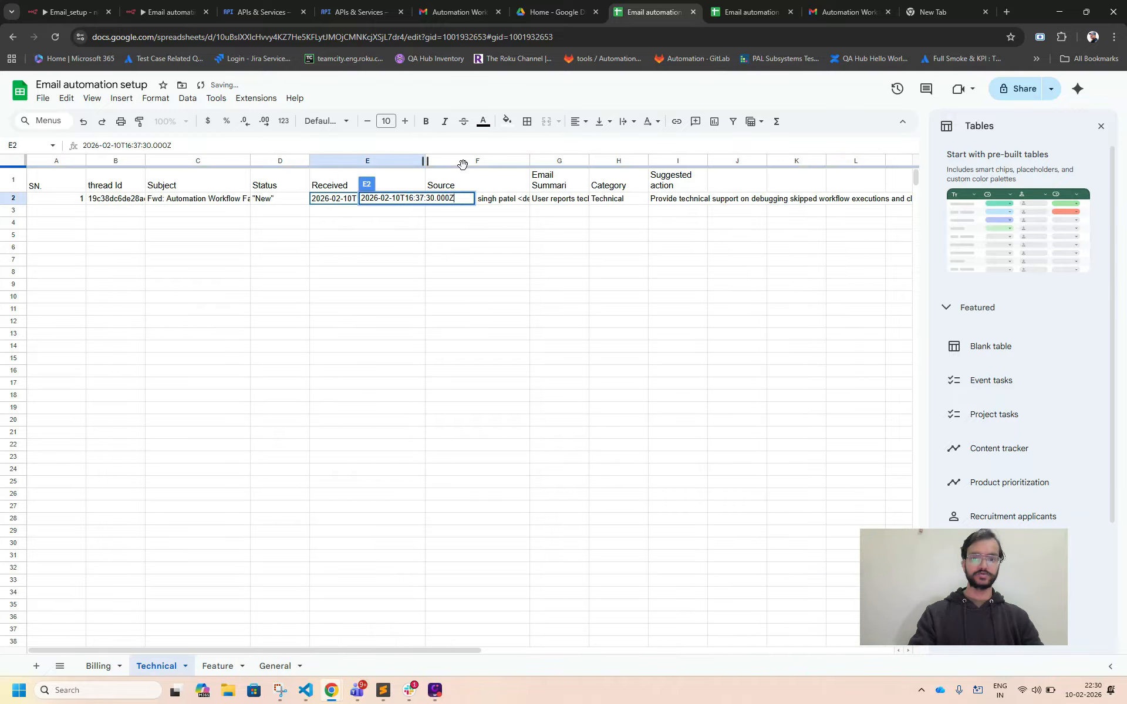
left_click_drag(528, 159, 638, 160)
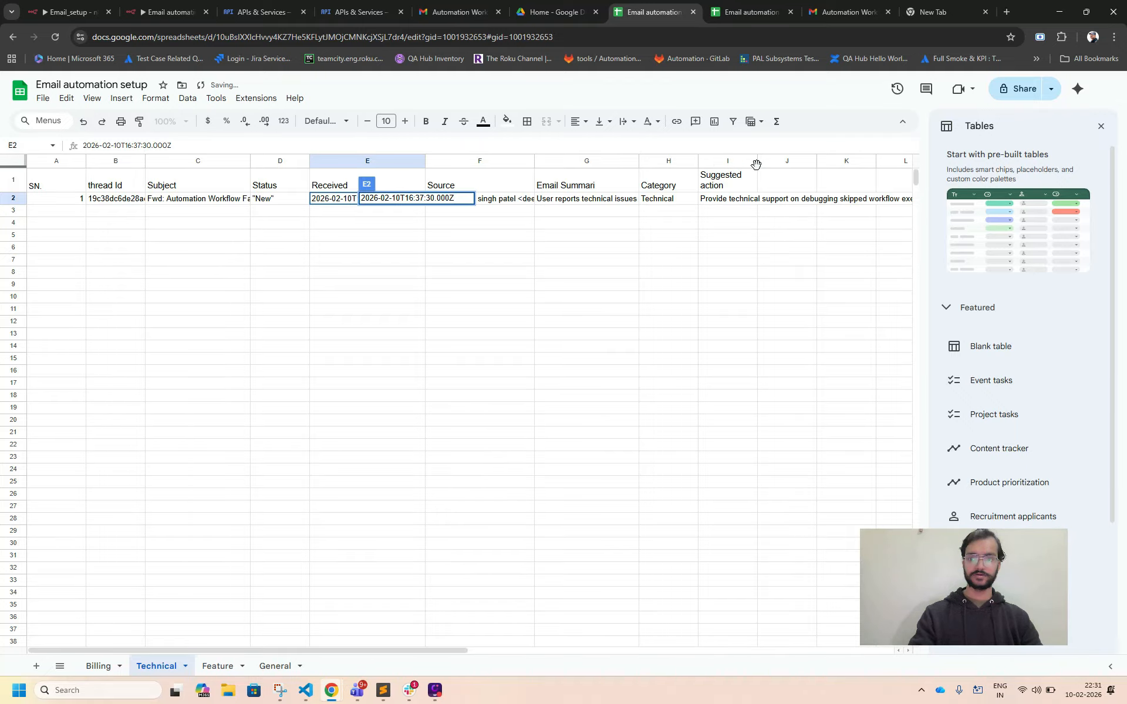
left_click_drag(757, 163, 844, 163)
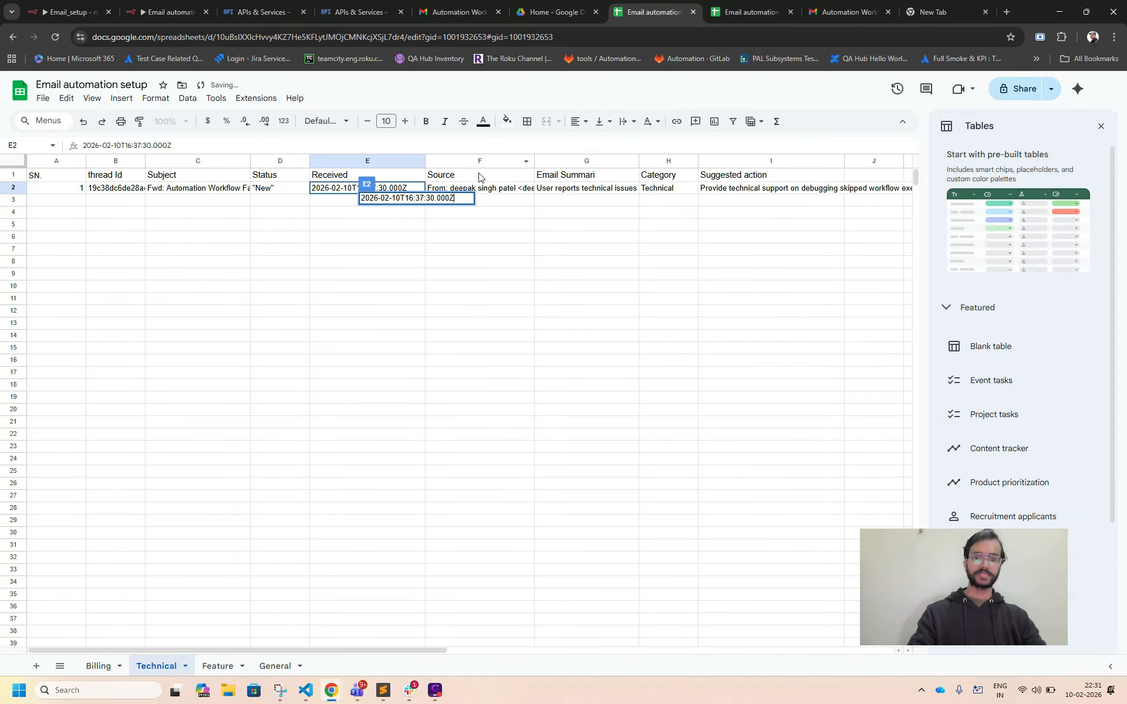
Apply text wrapping to the Subject, Email Summari and Suggested action columns and review the wrapped summary and action cells.
left_click(211, 161)
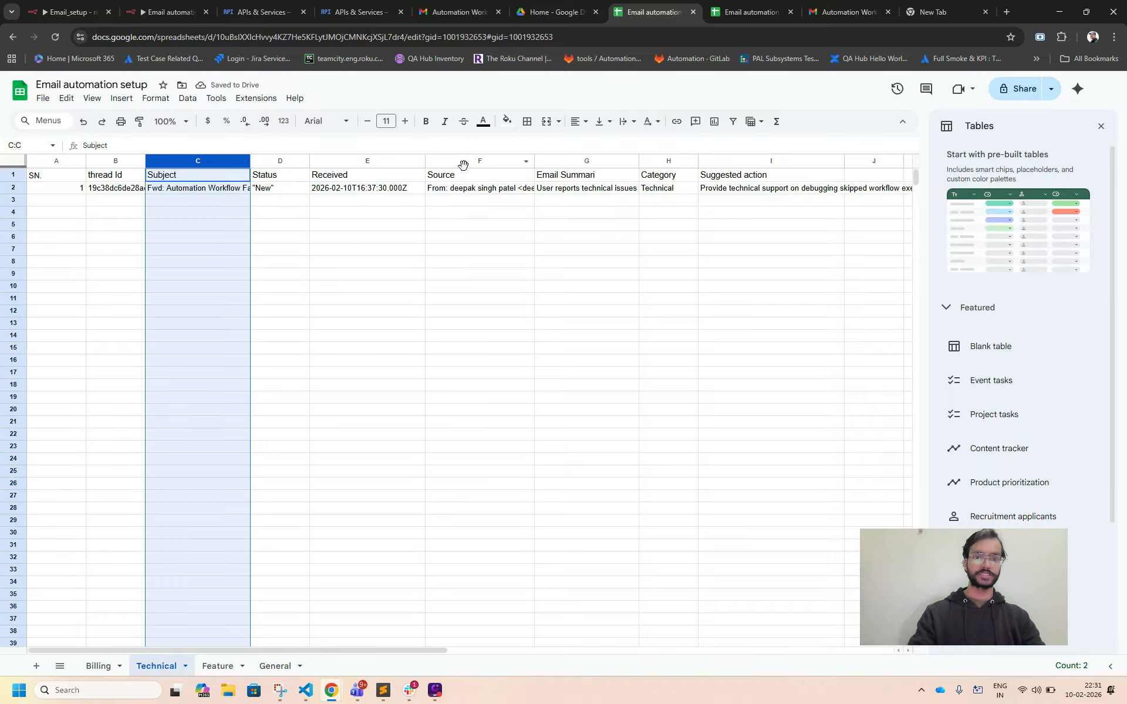
left_click(562, 161, "ctrl")
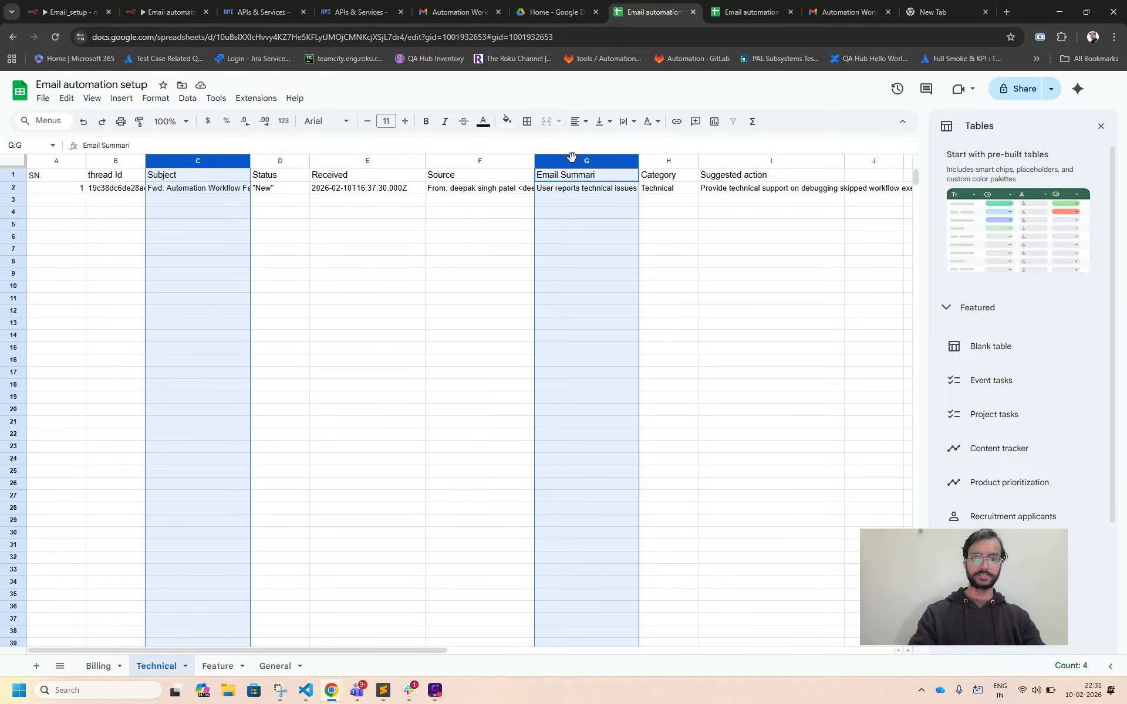
left_click(753, 163, "ctrl")
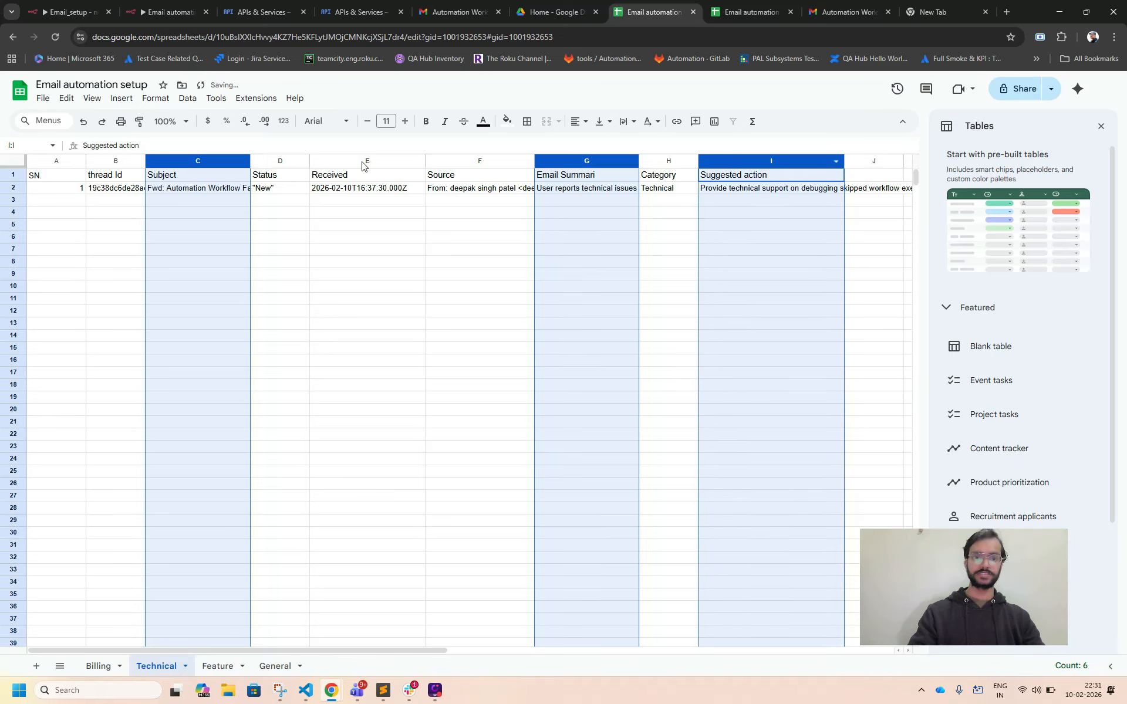
left_click(155, 98)
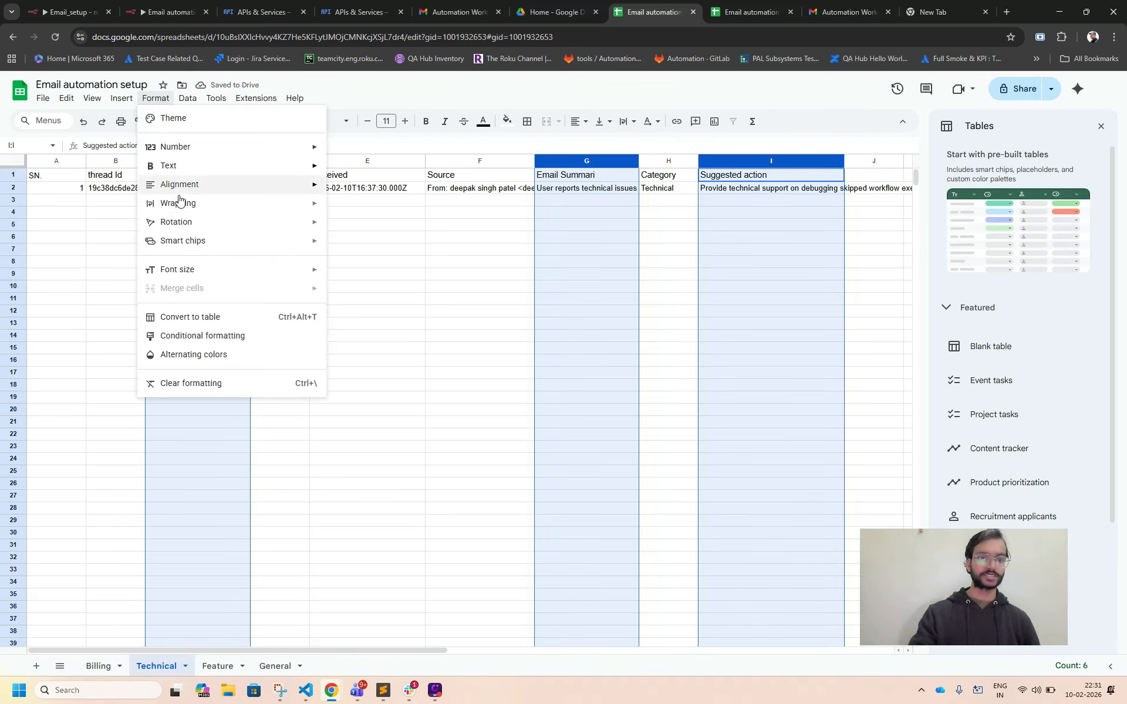
mouse_move(199, 210)
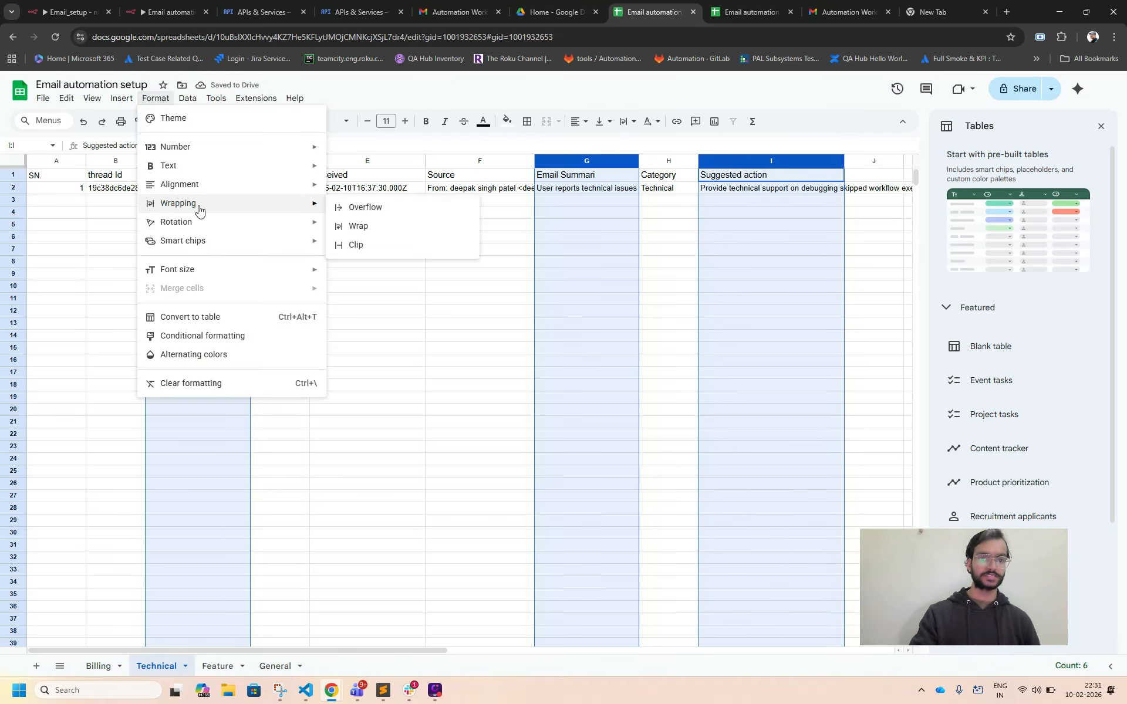
left_click(346, 228)
left_click(452, 252)
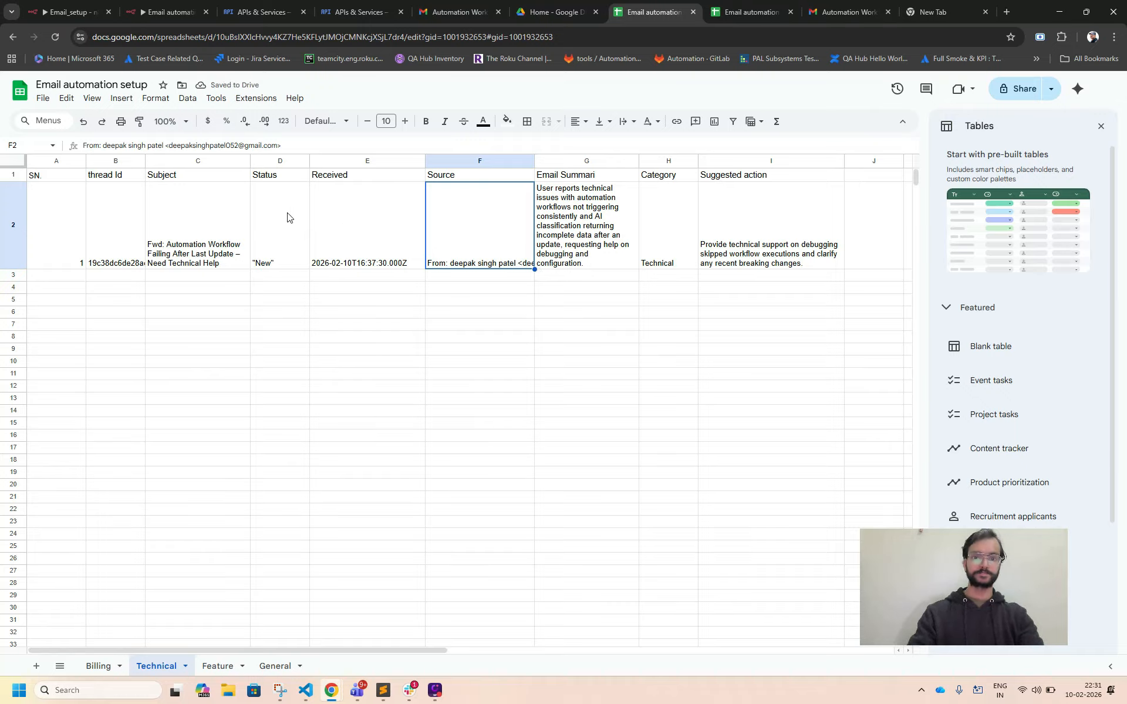
left_click(592, 228)
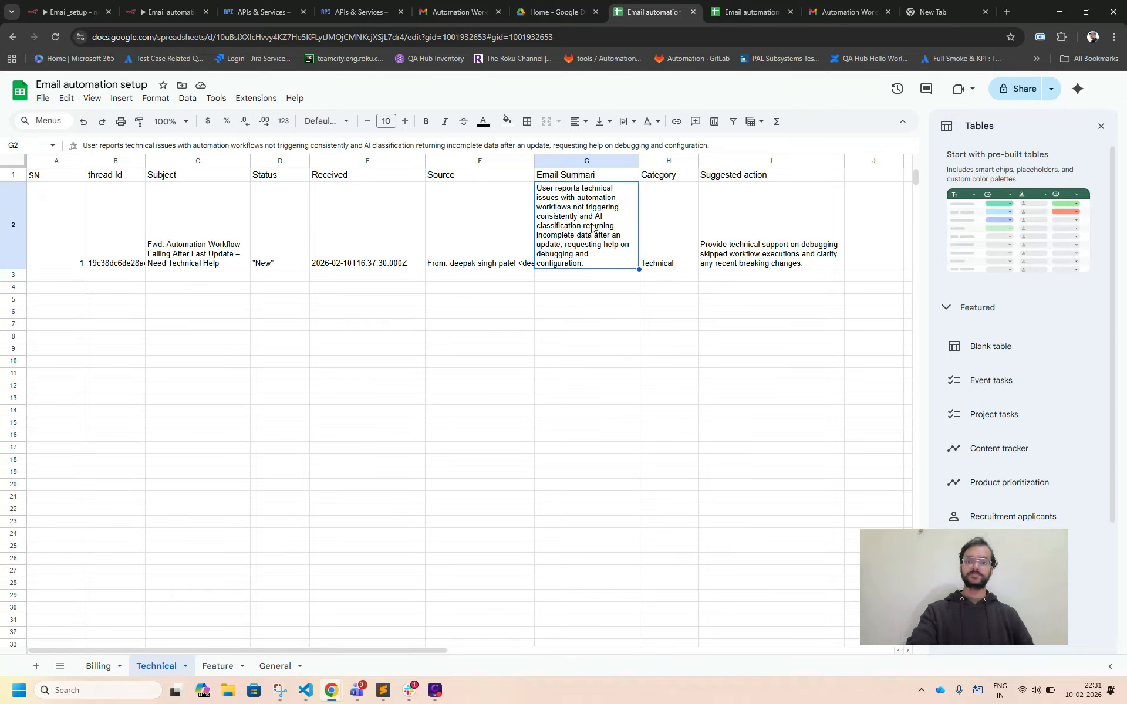
left_click(773, 235)
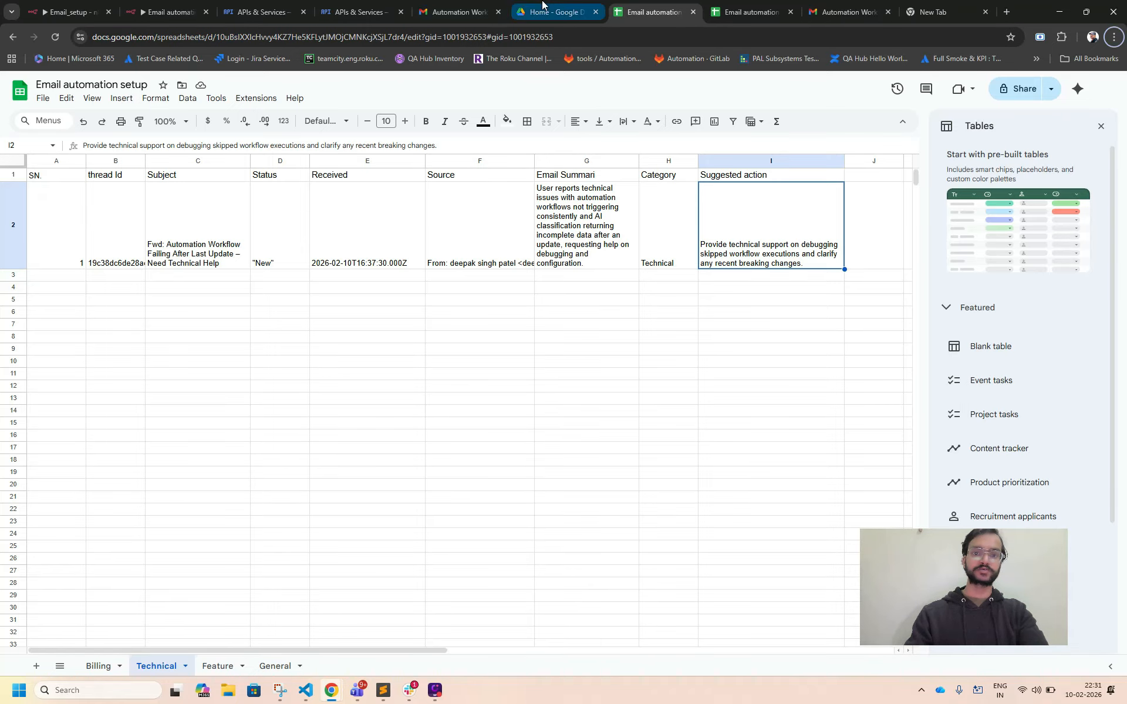
Return to the n8n workflow and set the node's Status value to New without quotation marks, closing its settings.
left_click(167, 11)
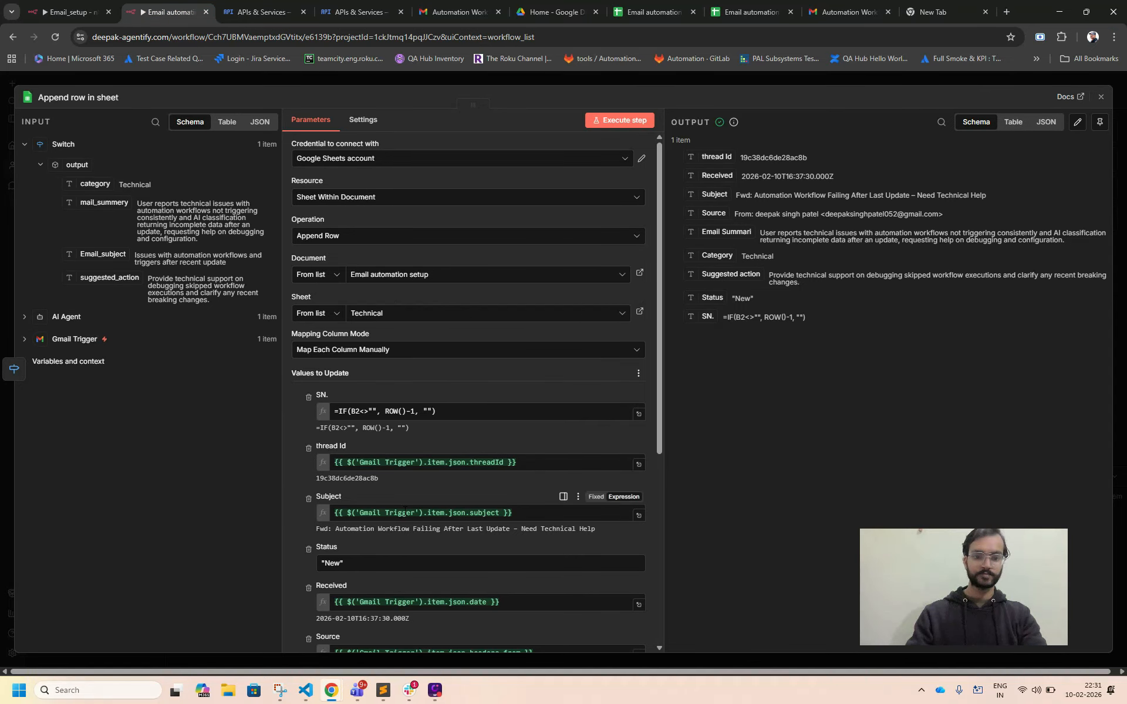
scroll(370, 442, "down", 2)
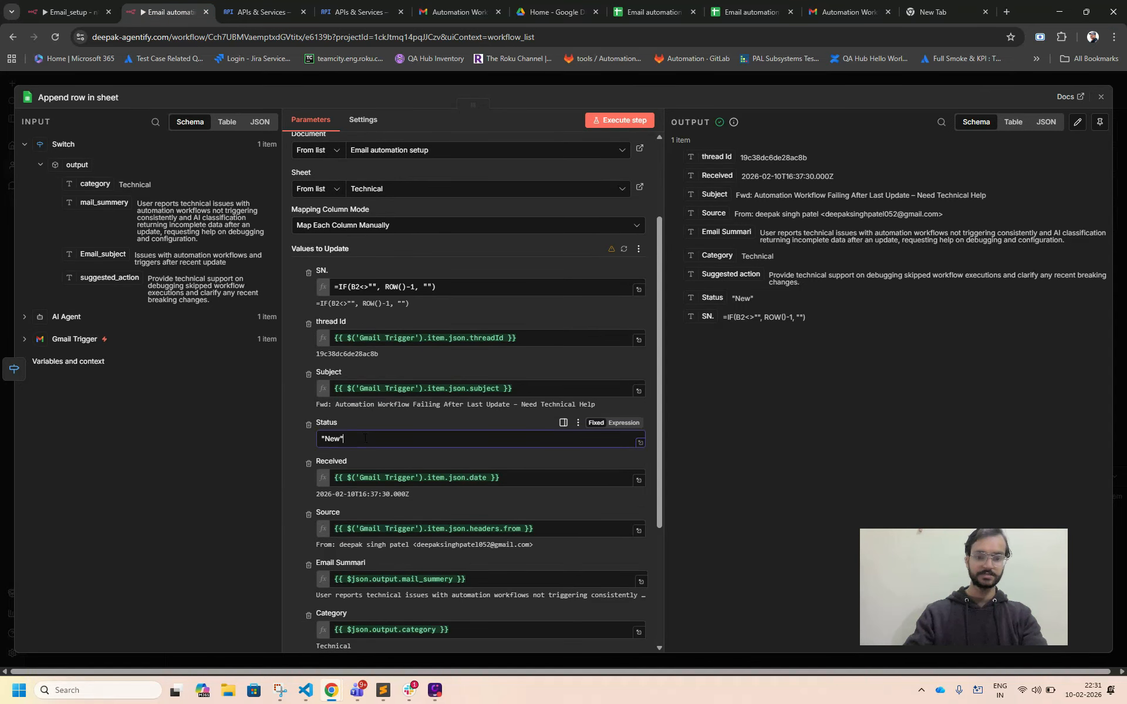
key("BackSpace")
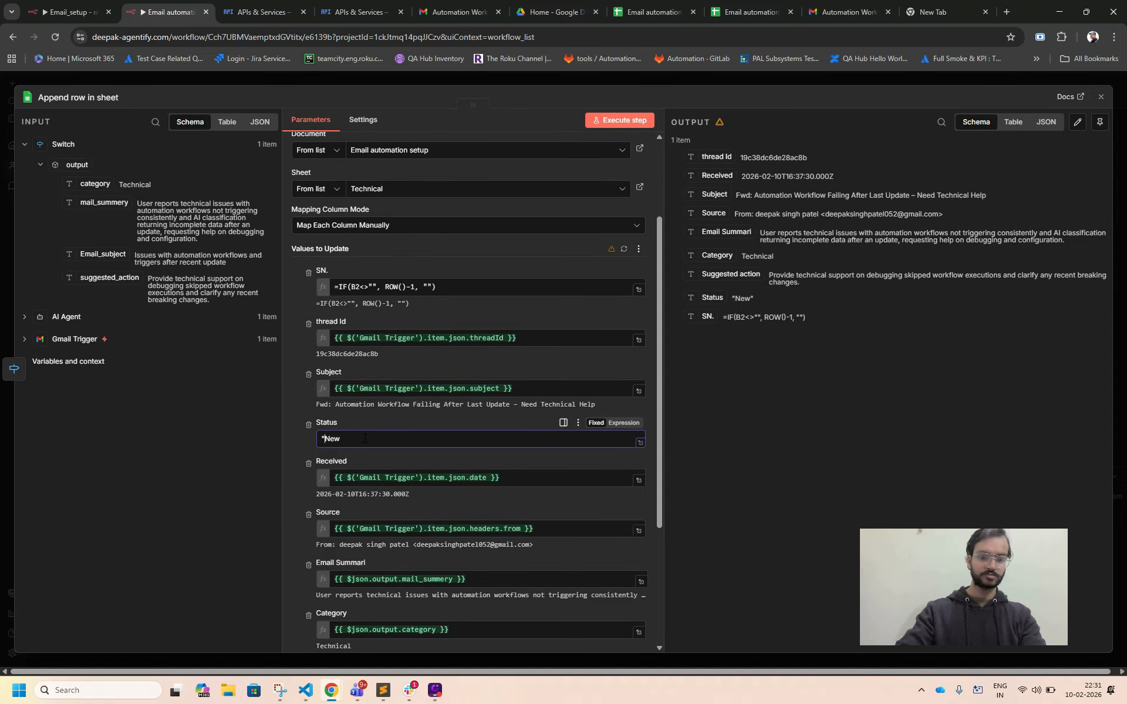
key("BackSpace")
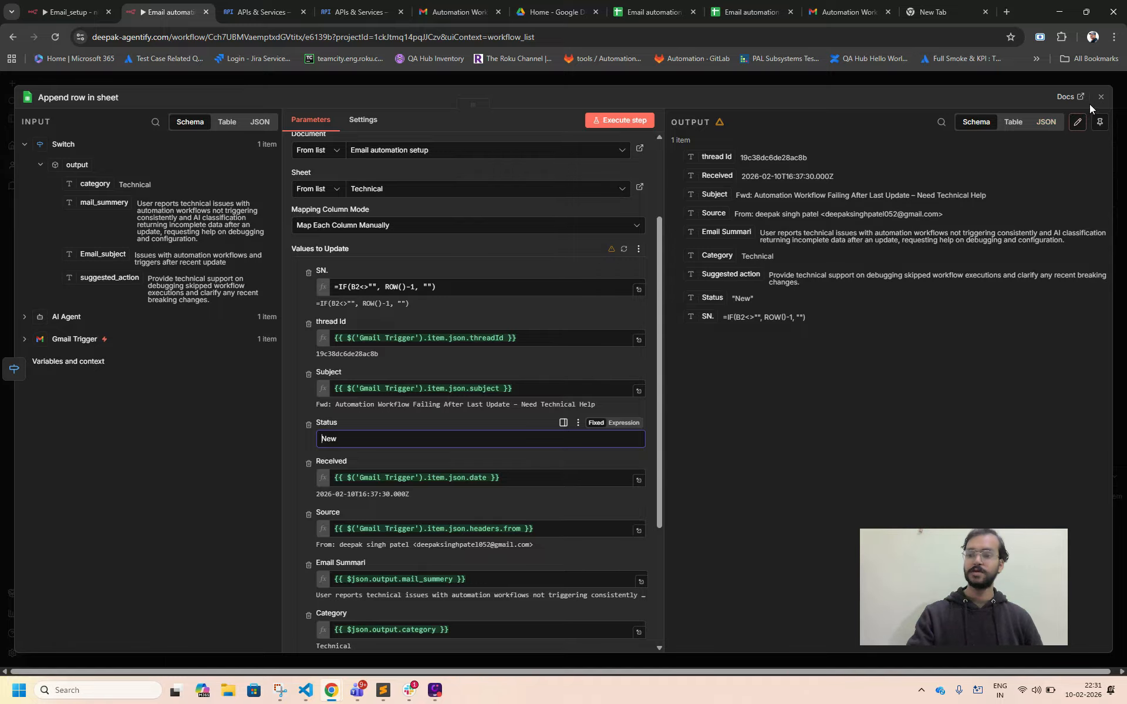
left_click(1097, 101)
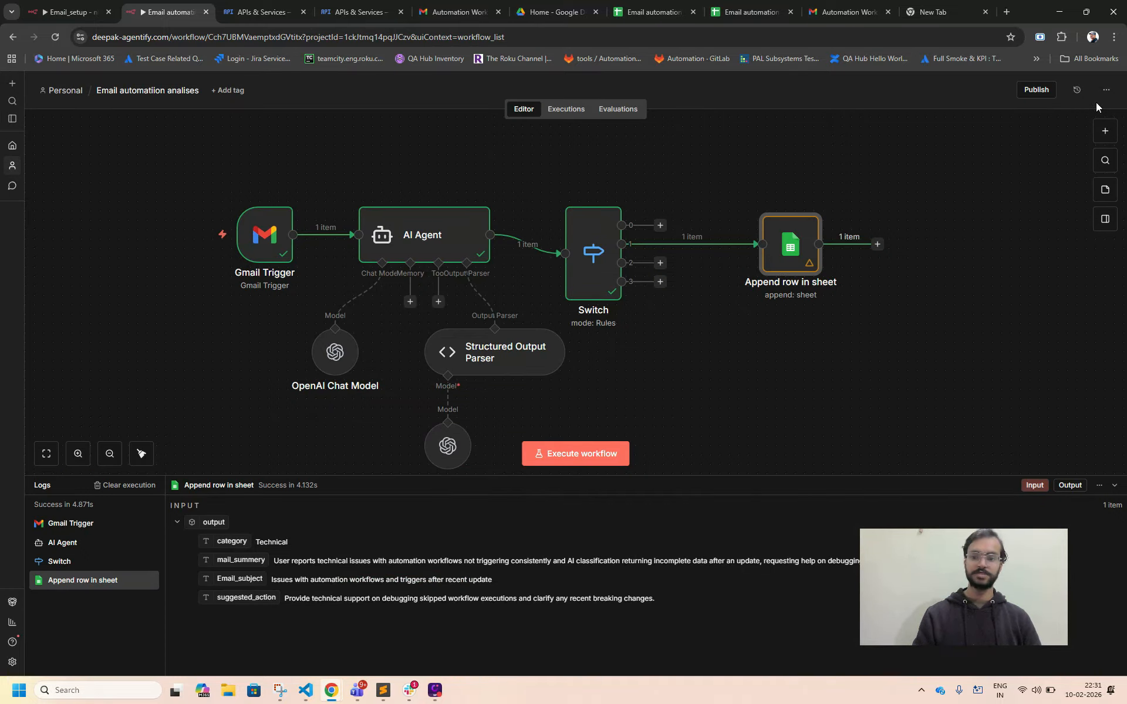
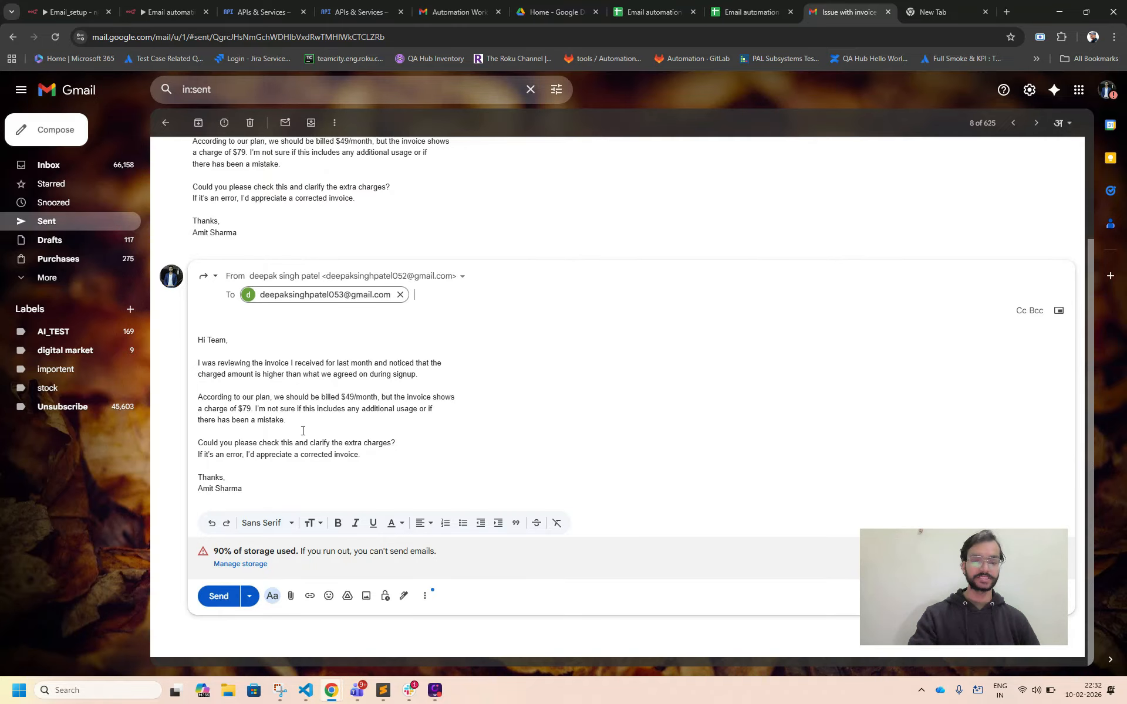
Send the forwarded "Issue with invoice amount for last month" email and check for it in the receiving account's inbox.
left_click(219, 597)
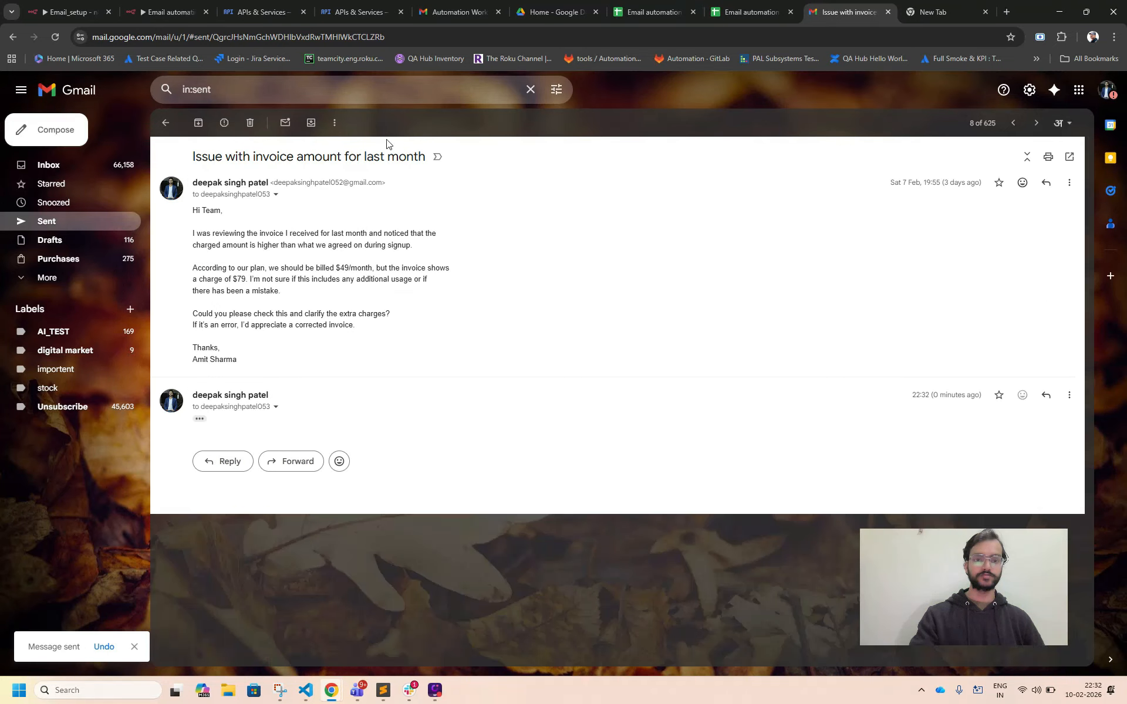
left_click(453, 5)
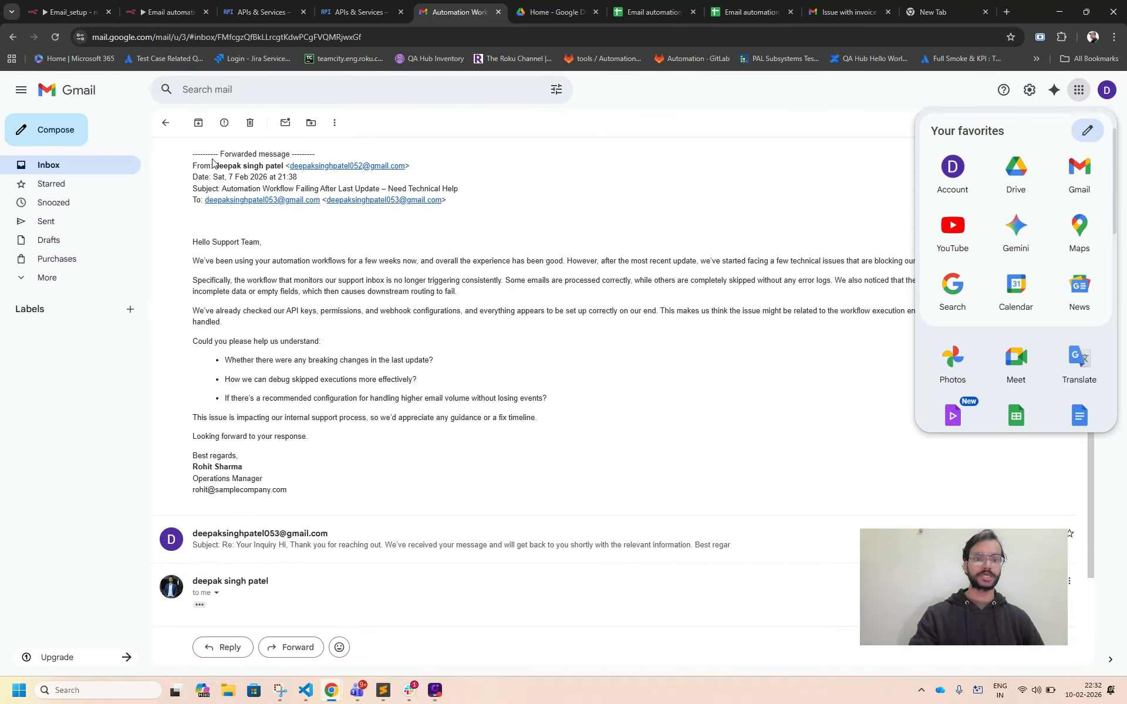
left_click(120, 167)
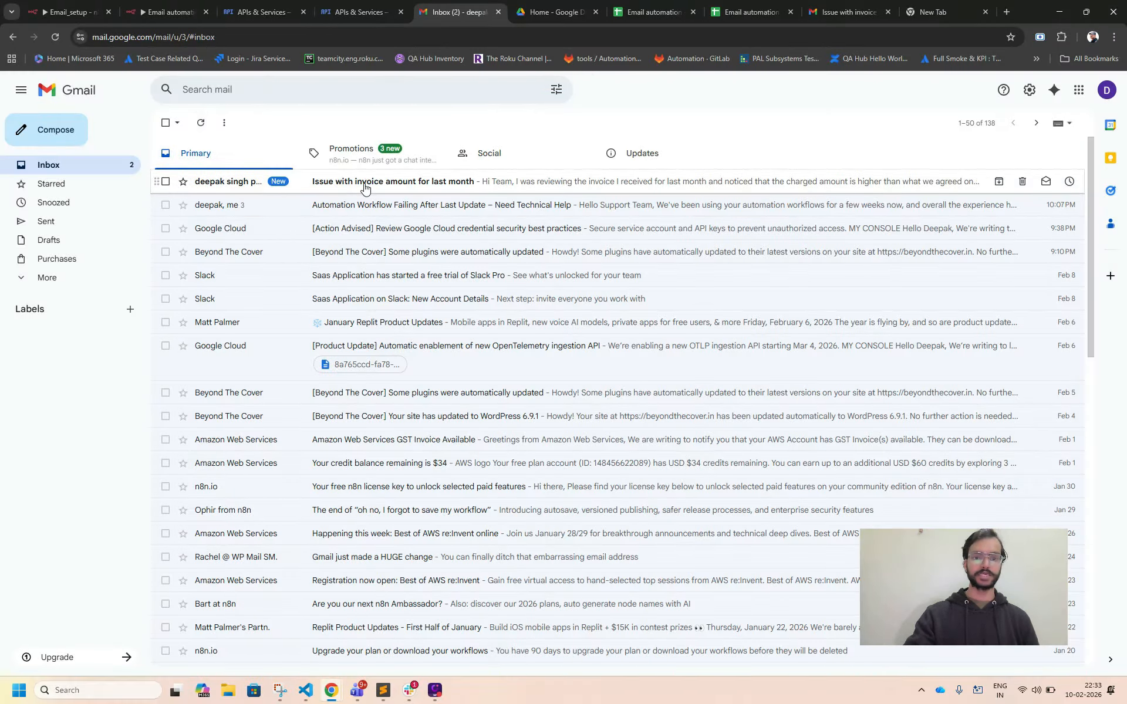
Return to the n8n workflow, execute it on the invoice email and check how the Switch node routes the Billing category.
left_click(186, 5)
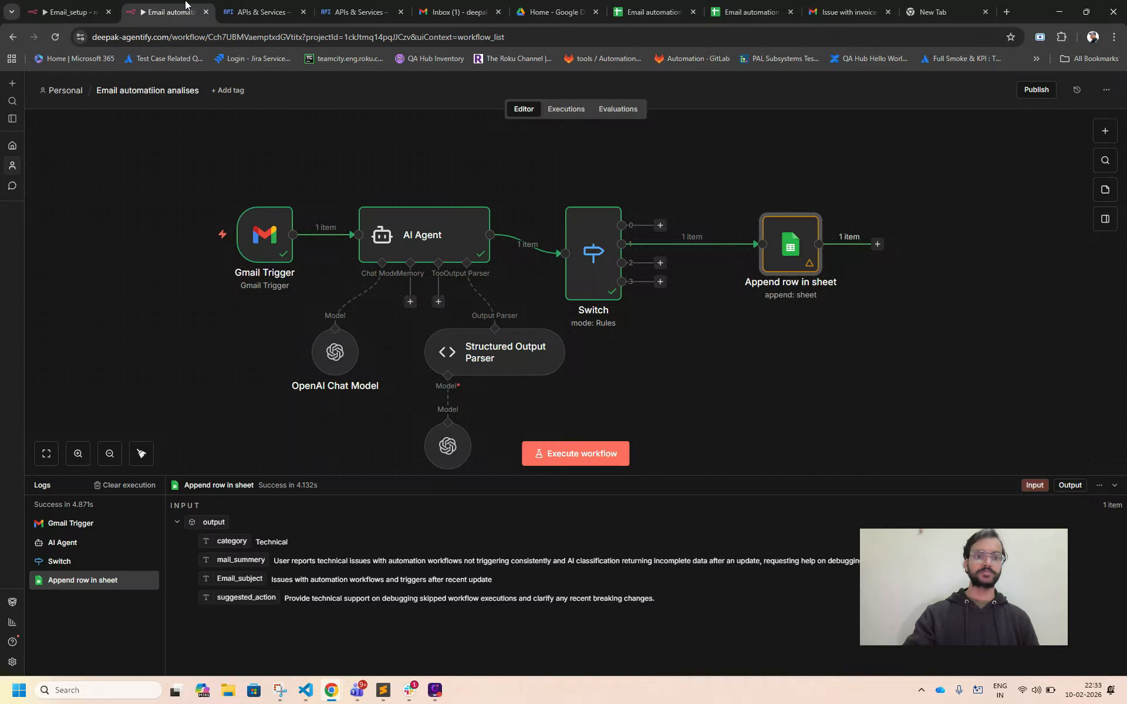
left_click(586, 454)
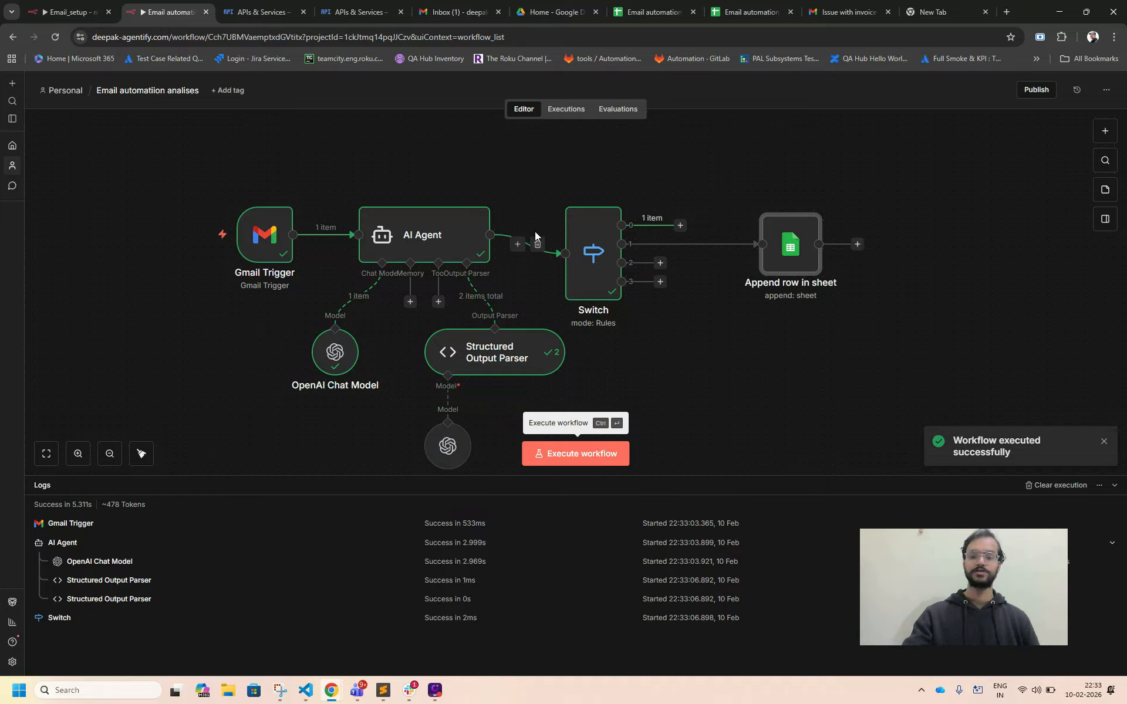
double_click(579, 215)
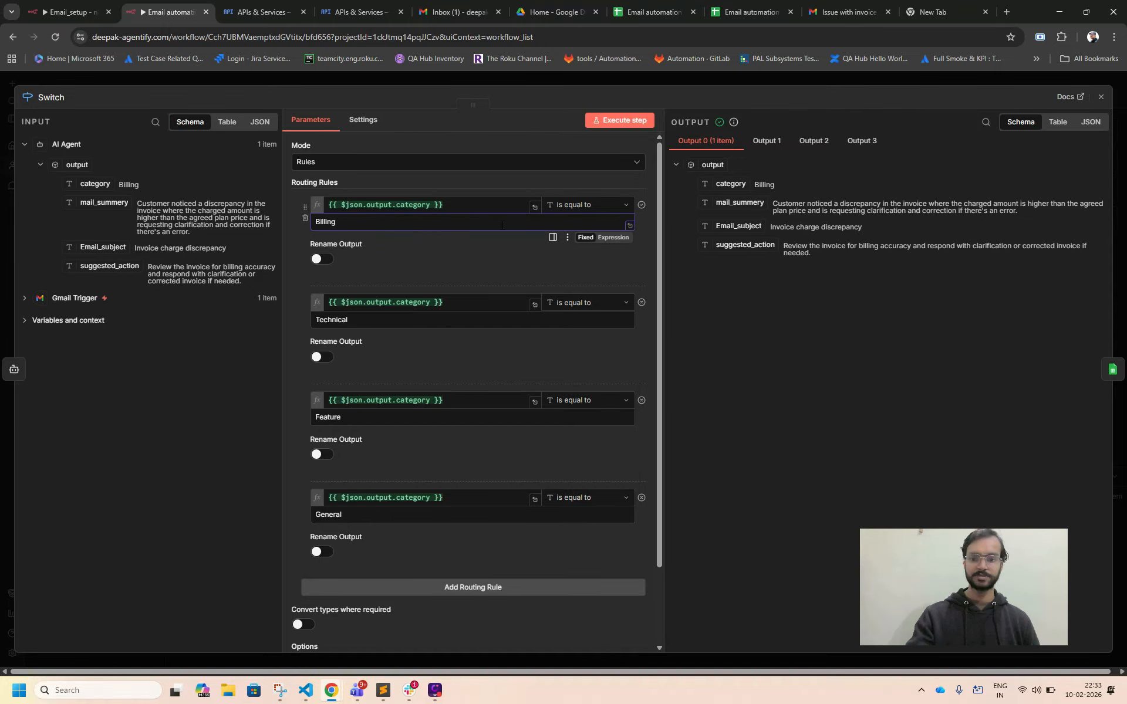
left_click(1101, 97)
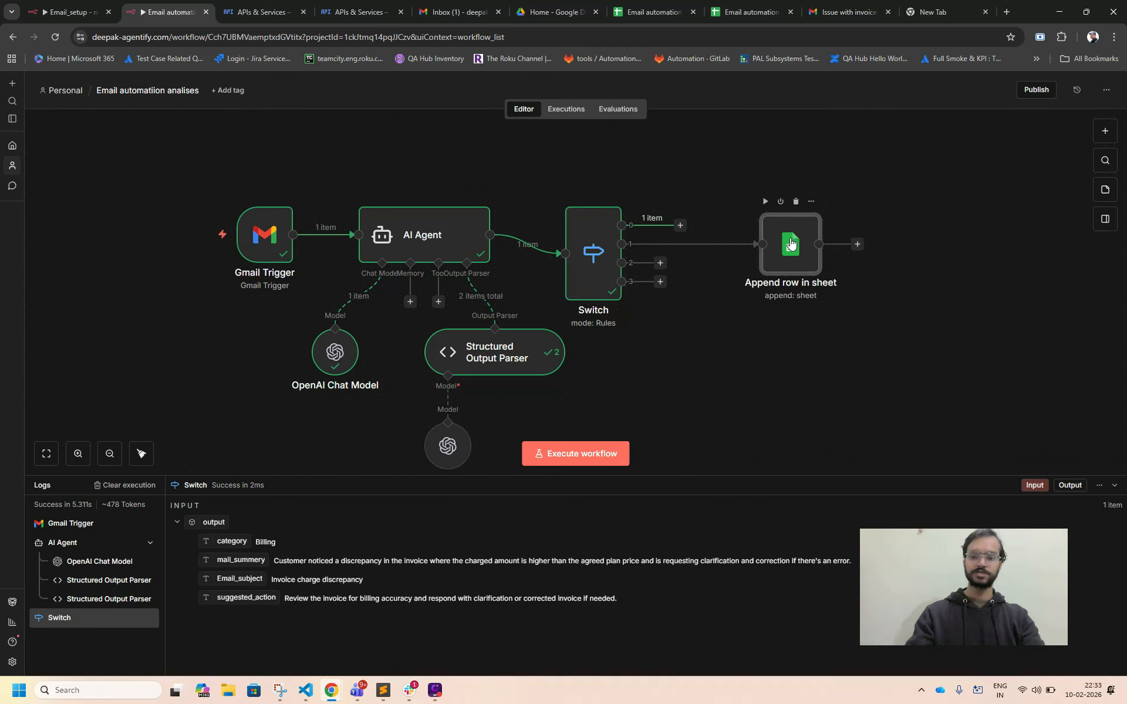
Duplicate the Append row in sheet node, place the copy above the original and connect it to the Switch's output 0.
key("ctrl+c")
key("ctrl+v")
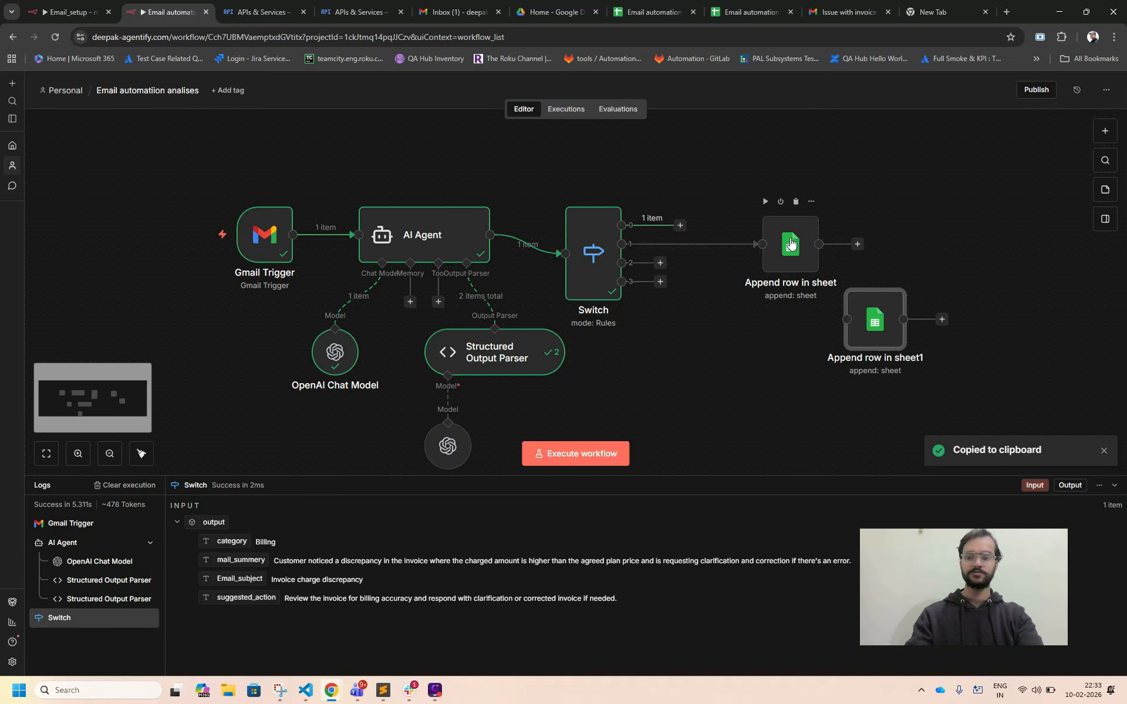
left_click_drag(875, 317, 780, 155)
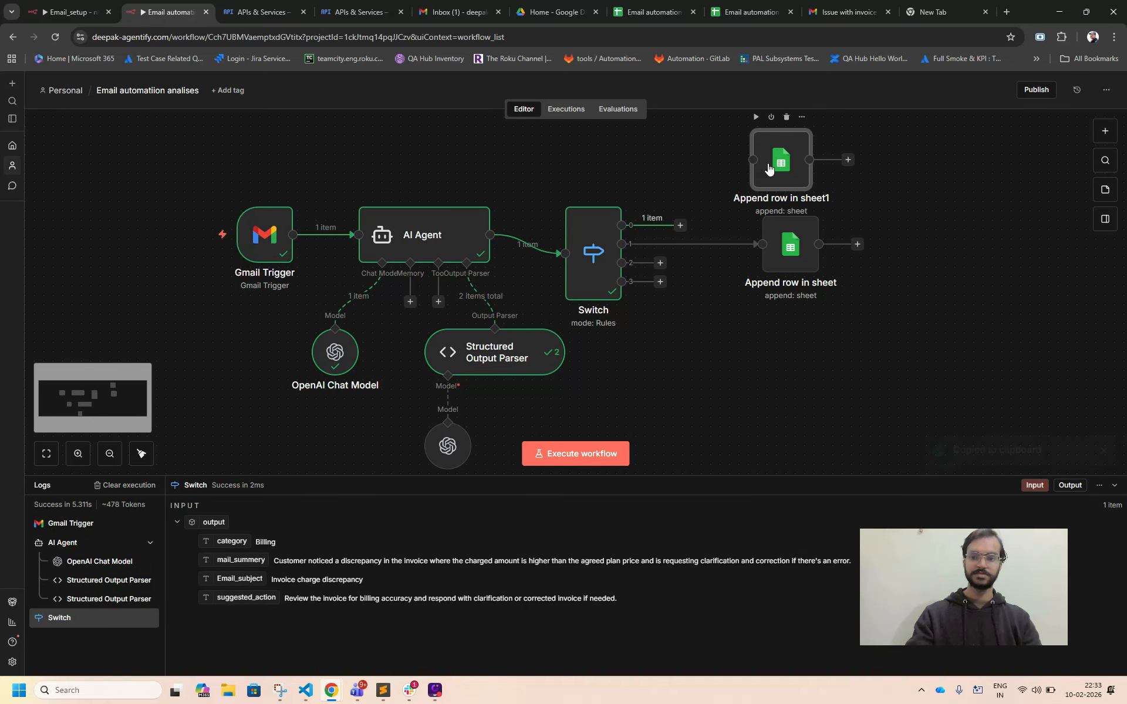
left_click_drag(678, 215, 775, 162)
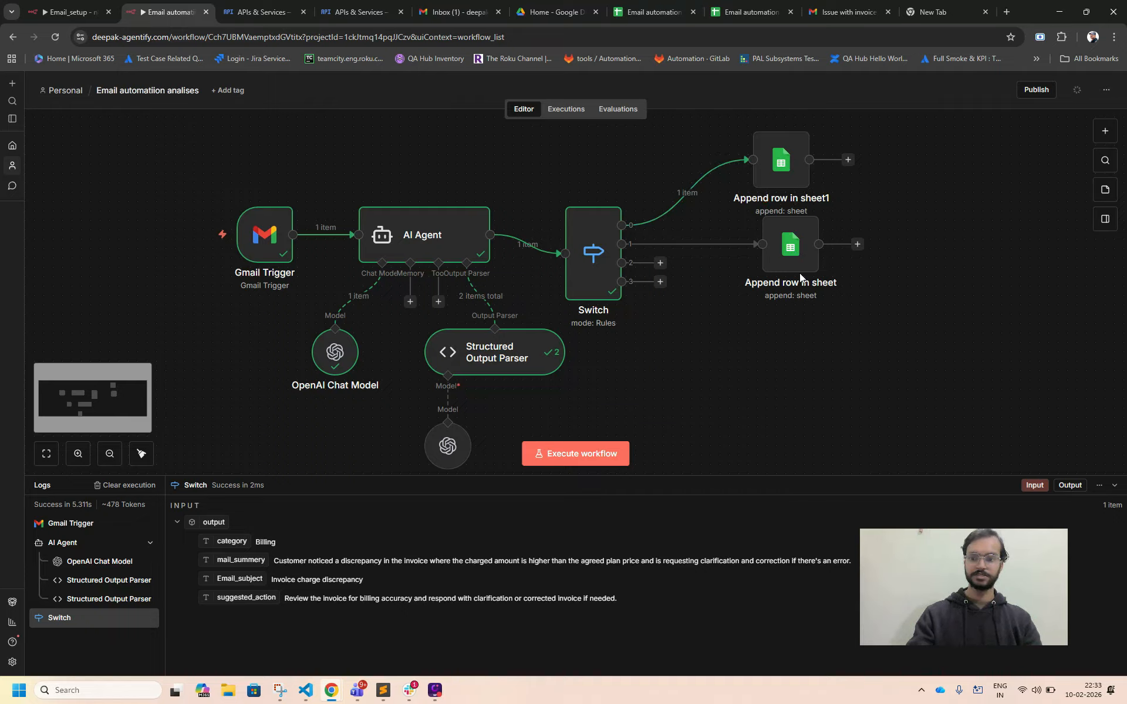
Rename the duplicated Google Sheets node as Append row in (Billing).
left_click(798, 182)
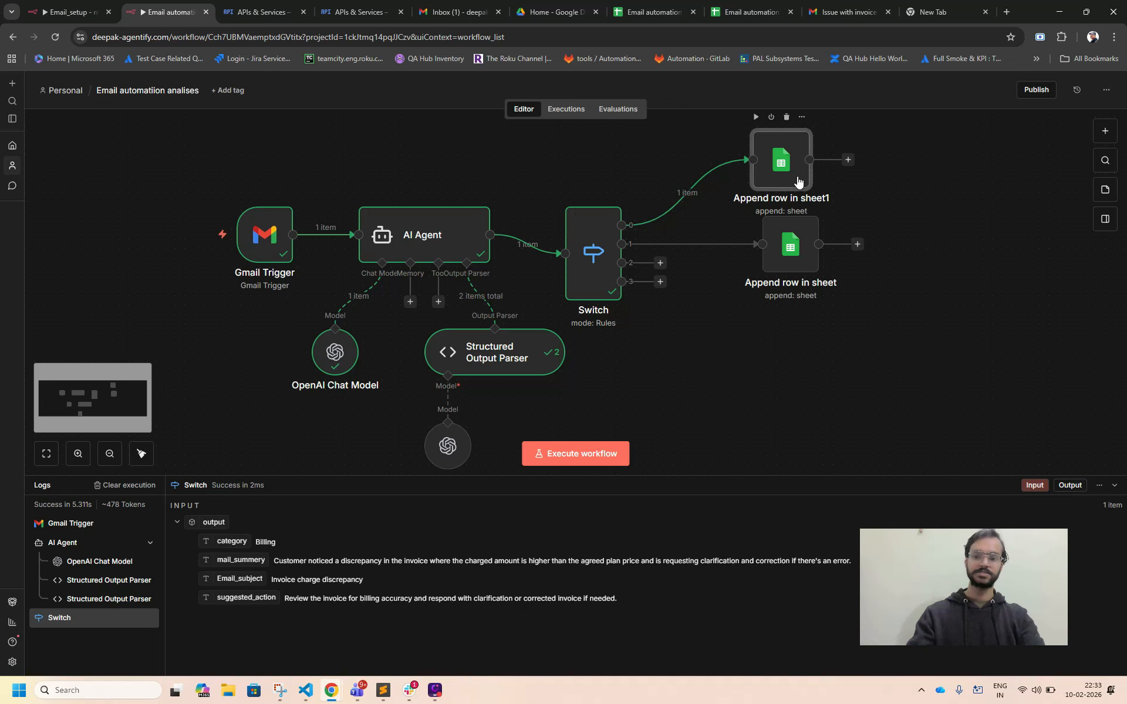
double_click(797, 178)
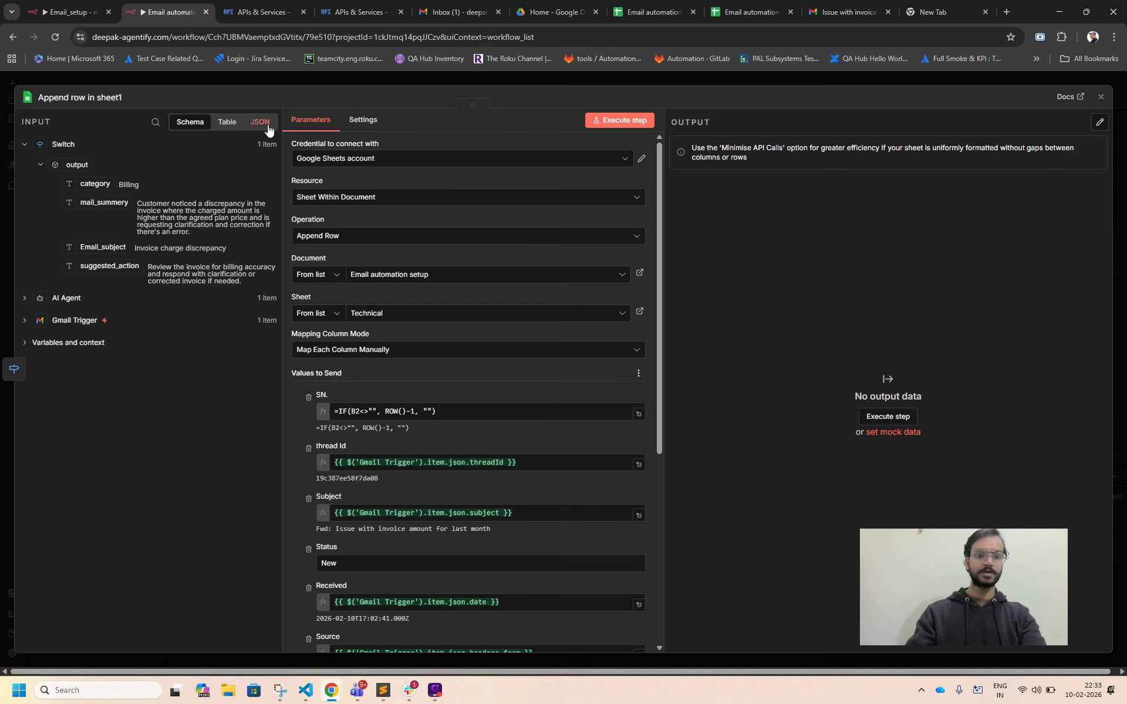
left_click(104, 99)
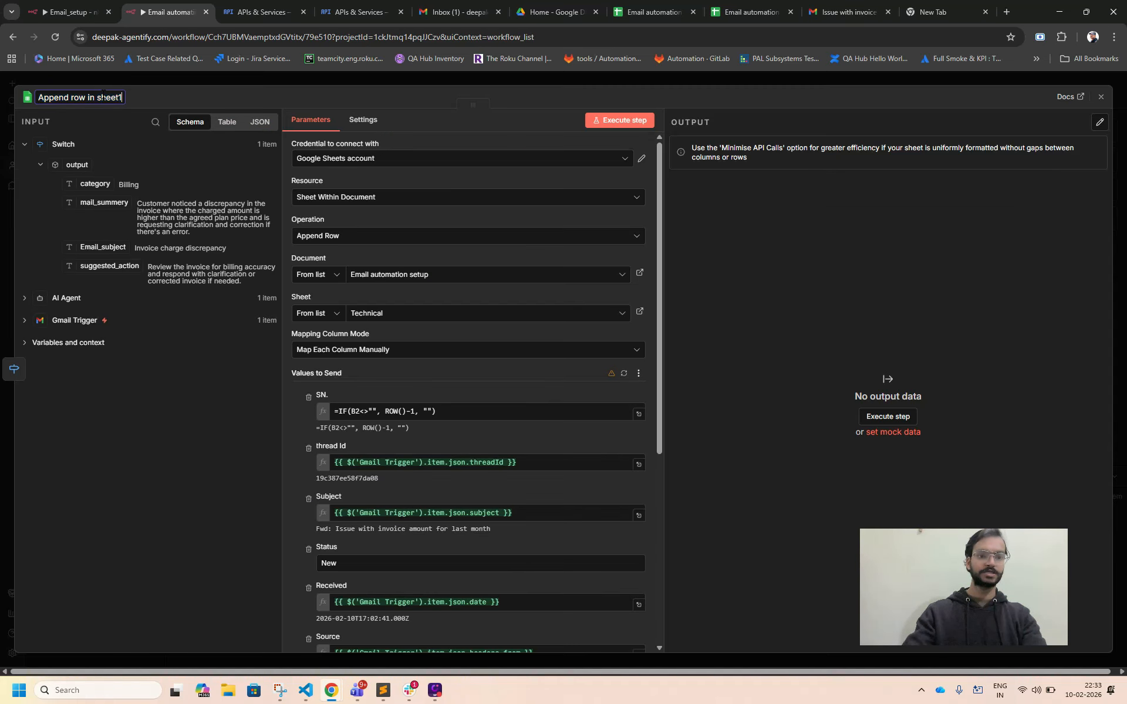
key("BackSpace")
key("BackSpace")
key("BackSpace")
key("BackSpace")
key("BackSpace")
key("BackSpace")
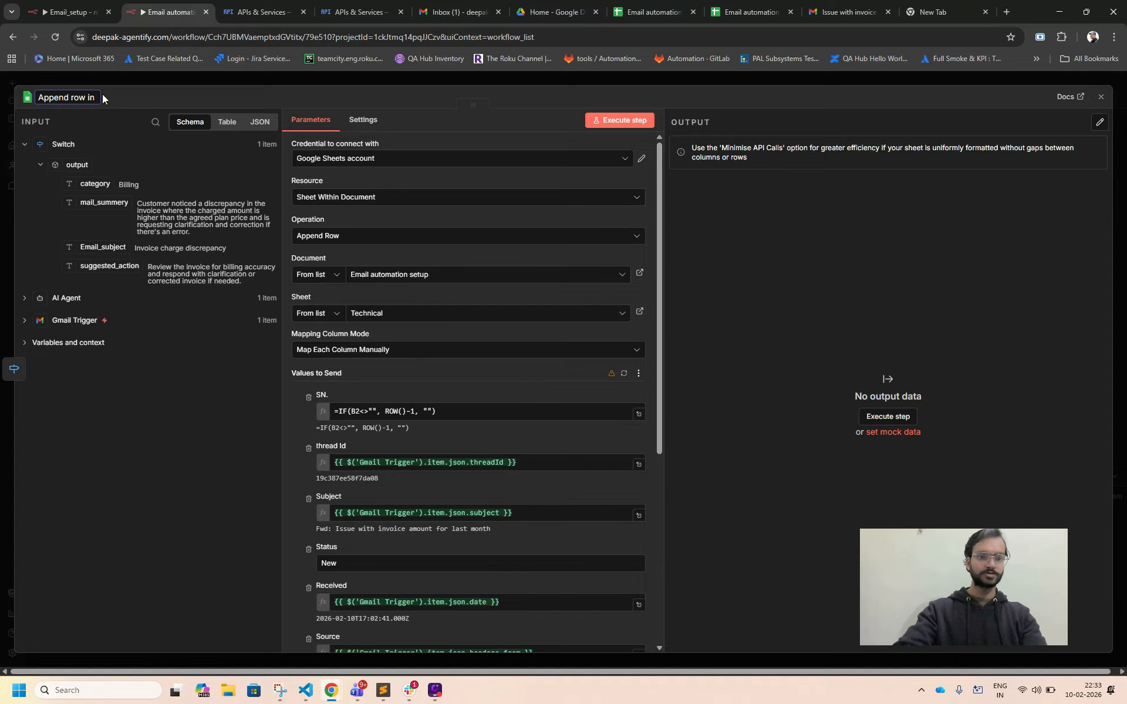
type("()")
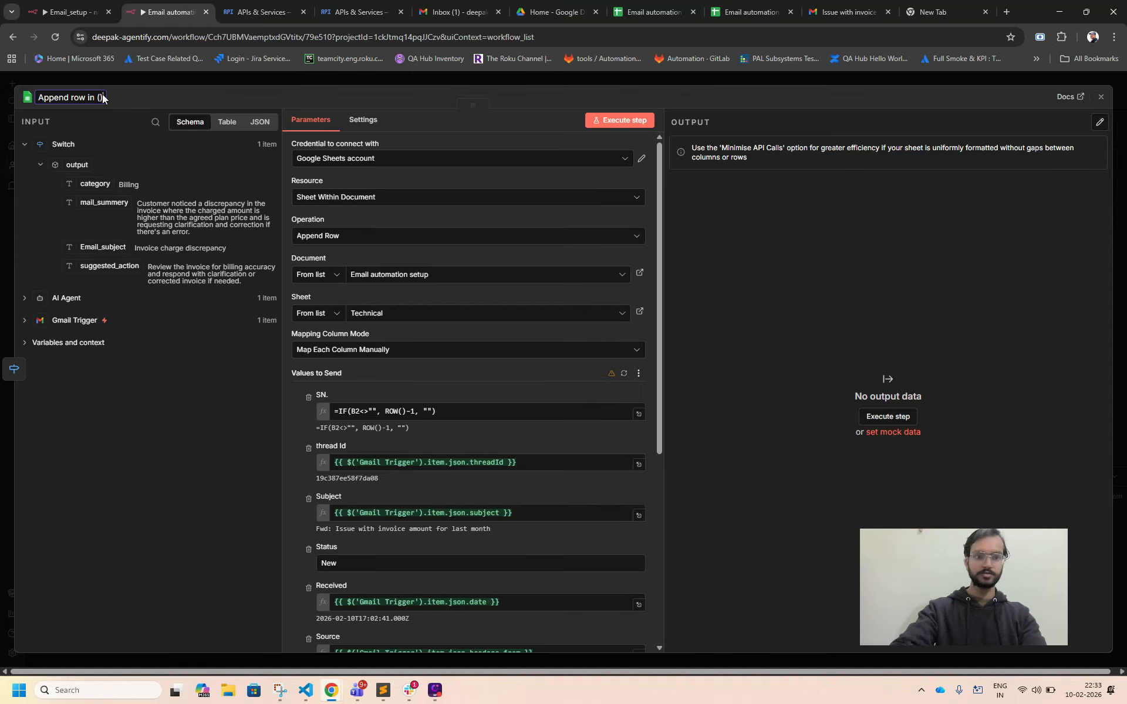
key("alt+space")
key("Escape")
key("Left")
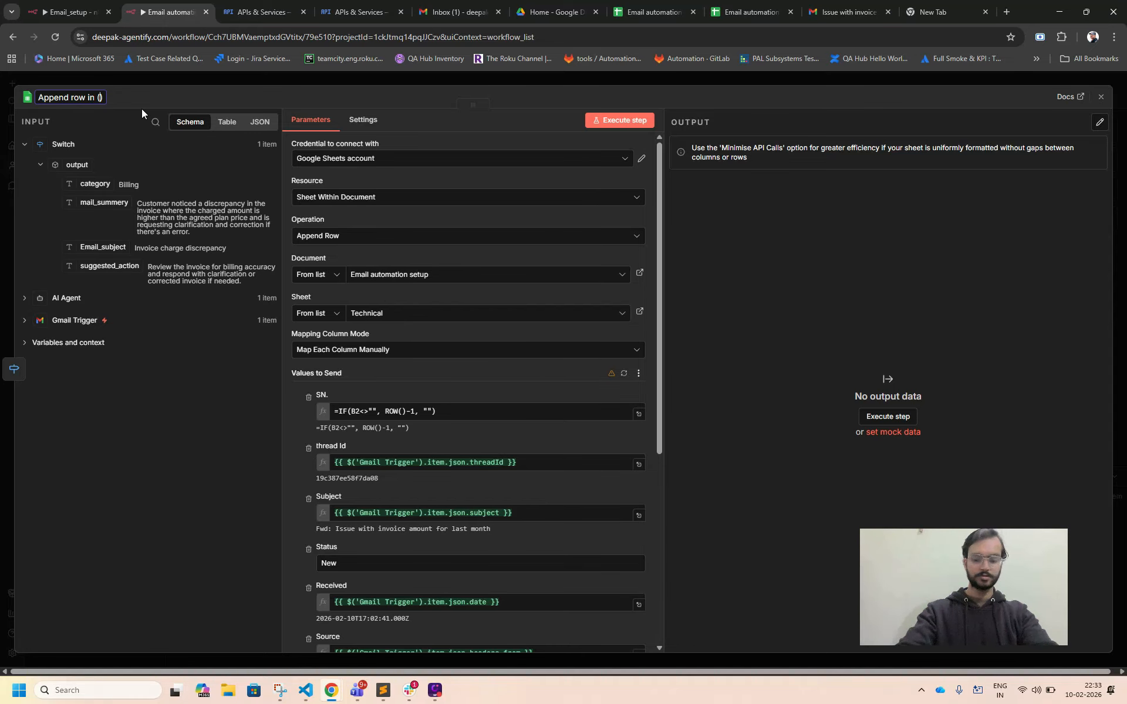
type("Billing")
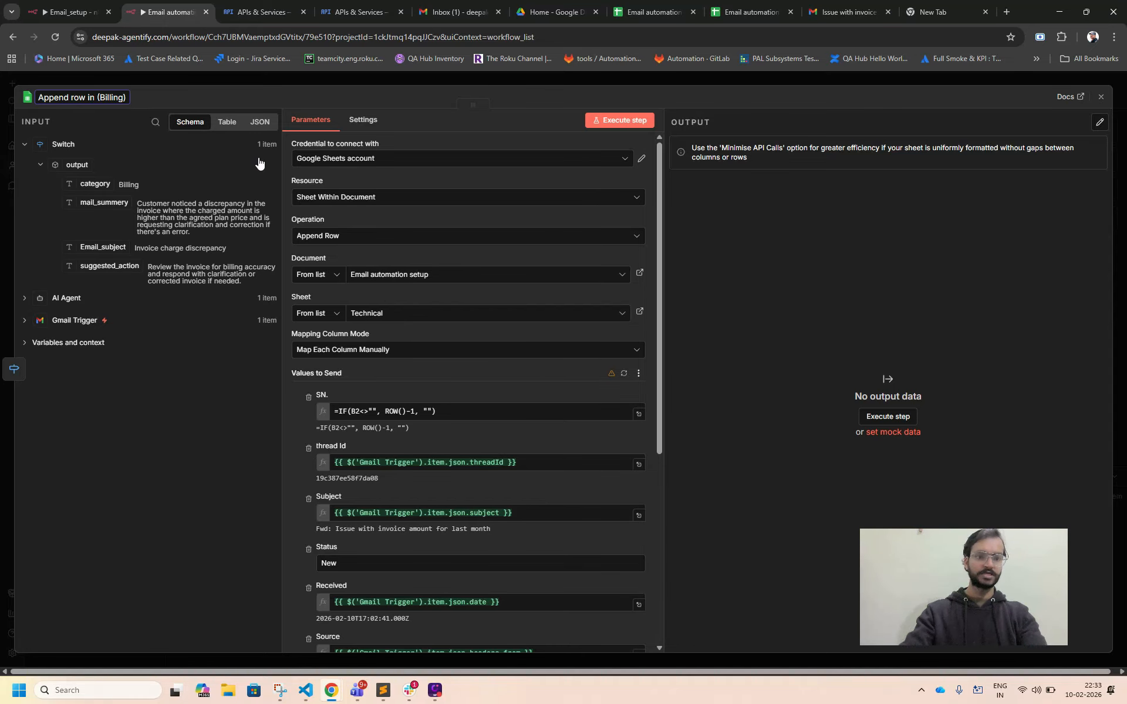
key("Return")
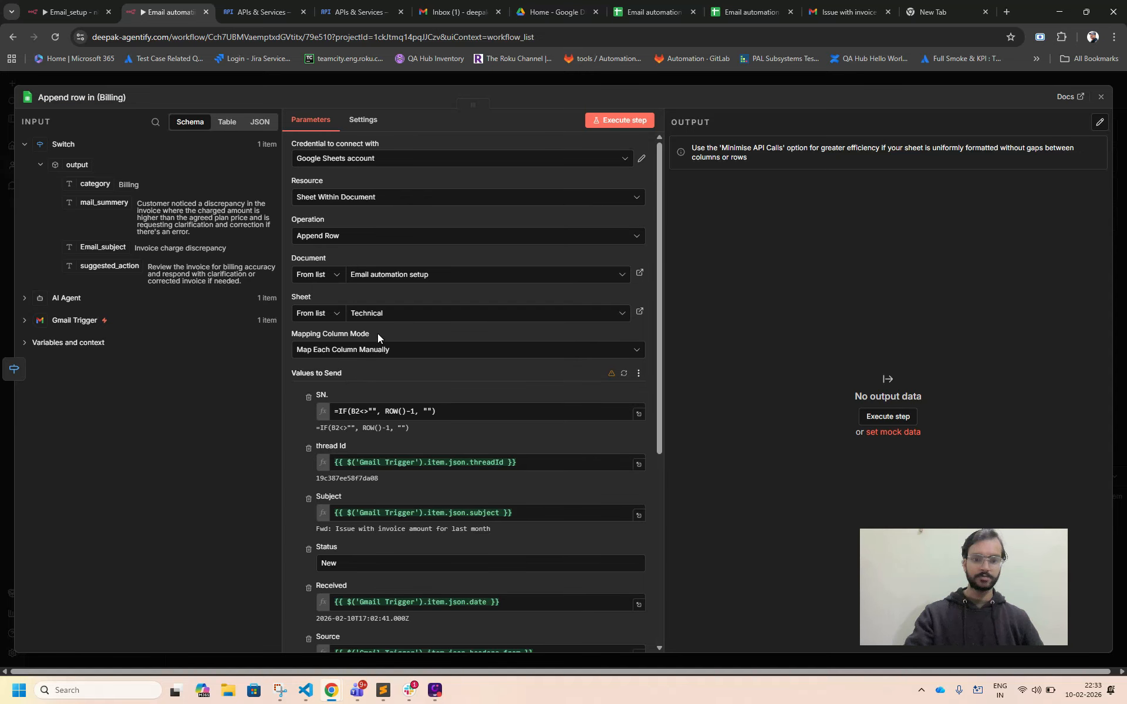
Target the Billing sheet; map SN. to =IF(B2<>"", ROW()-1, ""), Status to New, and the remaining columns to Gmail Trigger and AI output fields.
left_click(371, 320)
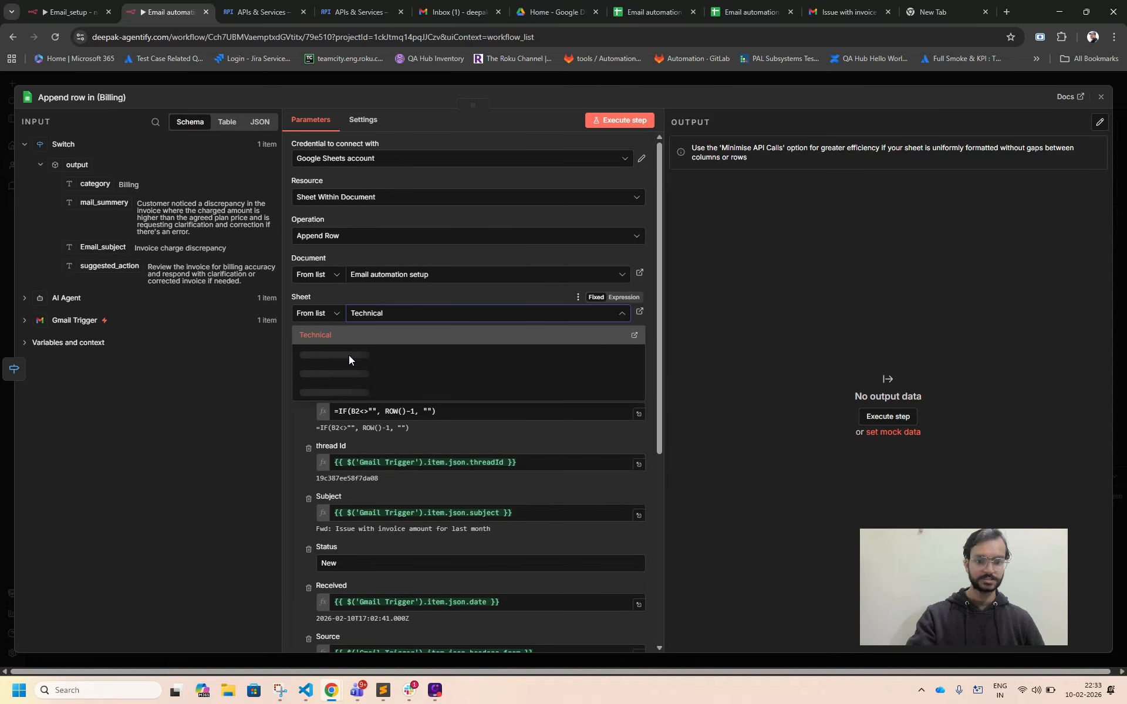
left_click(349, 354)
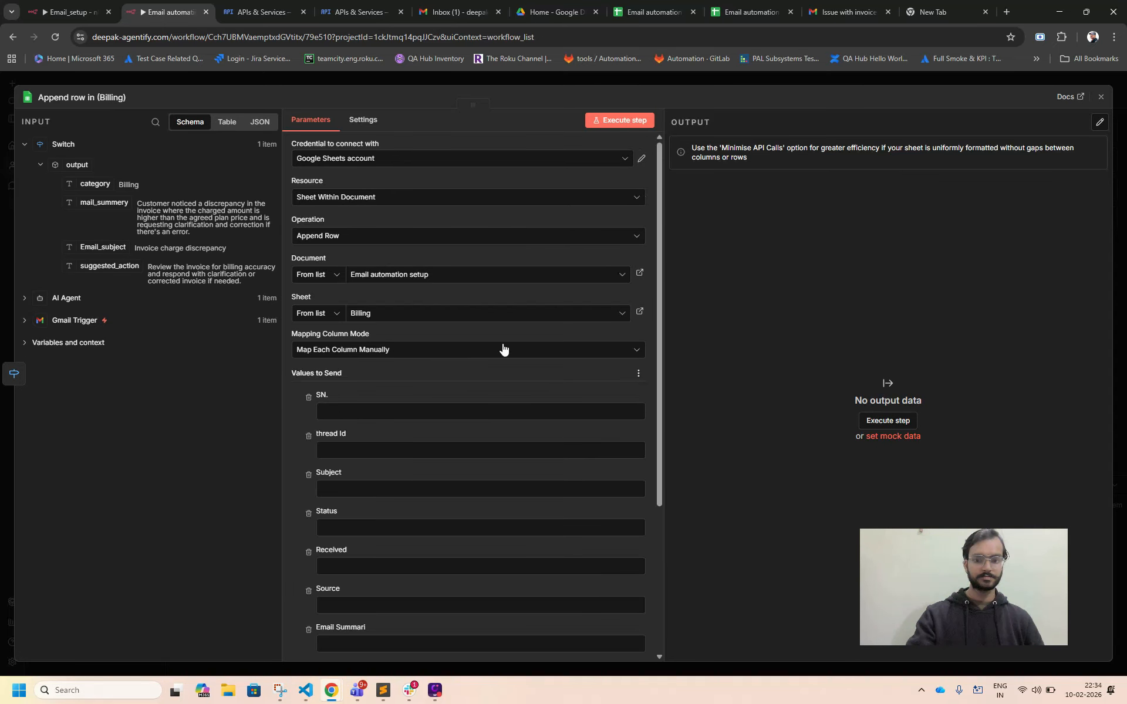
scroll(502, 349, "down", 3)
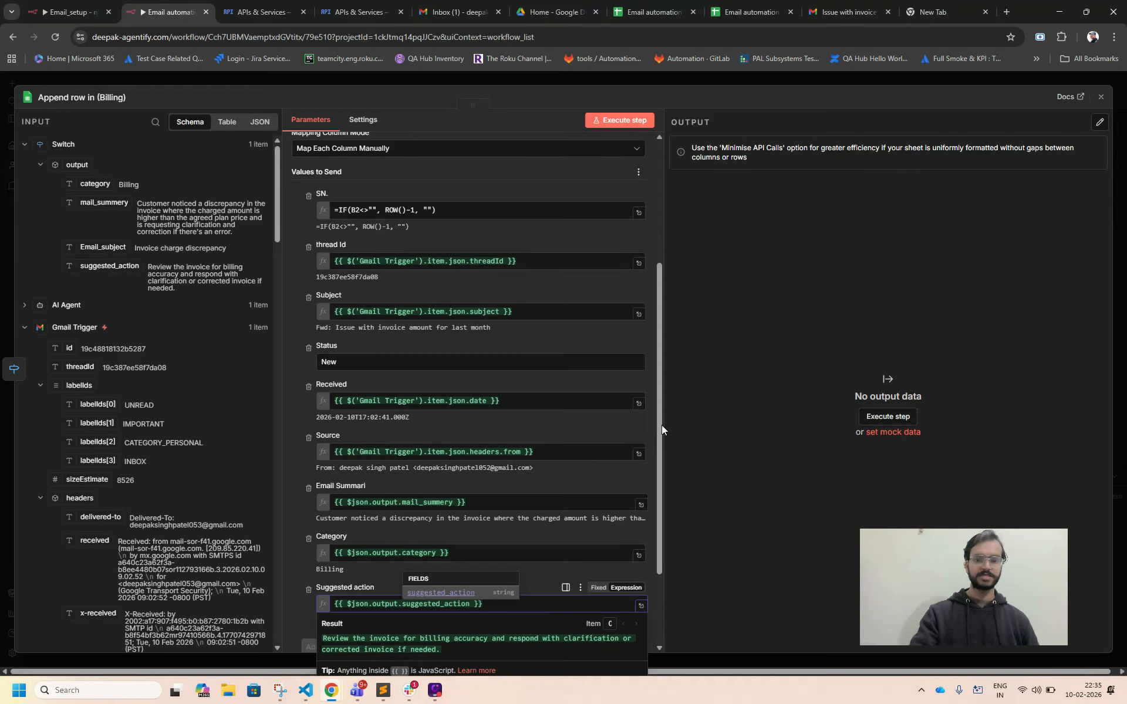
left_click(782, 351)
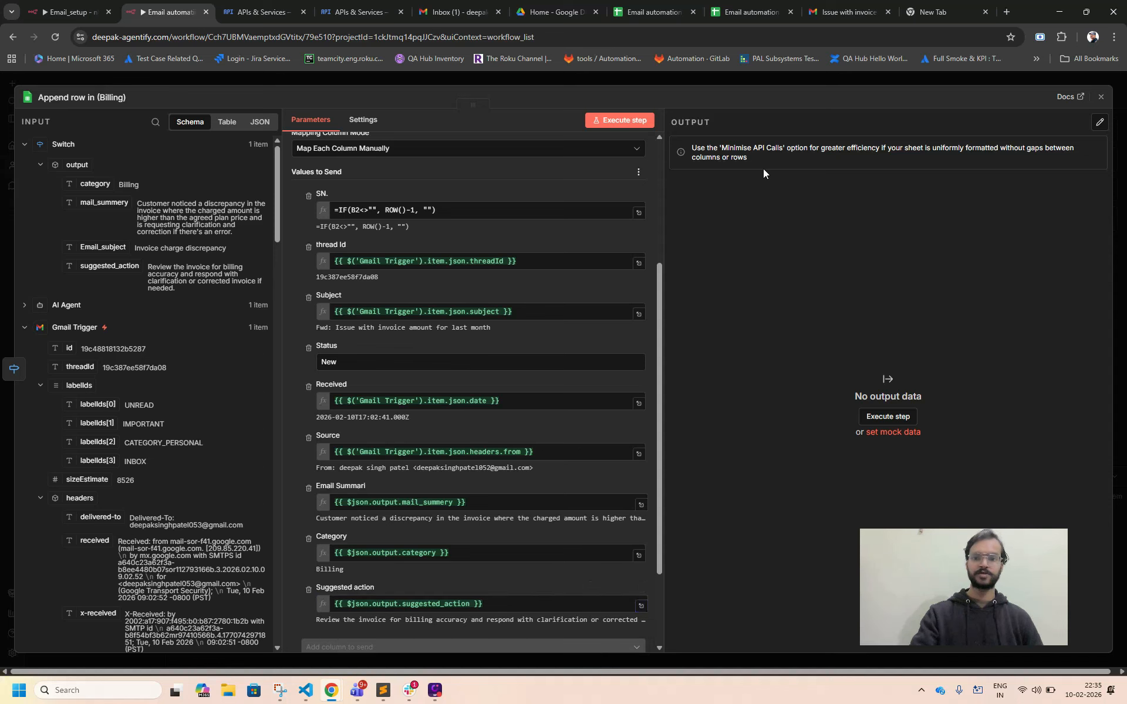
left_click(1101, 99)
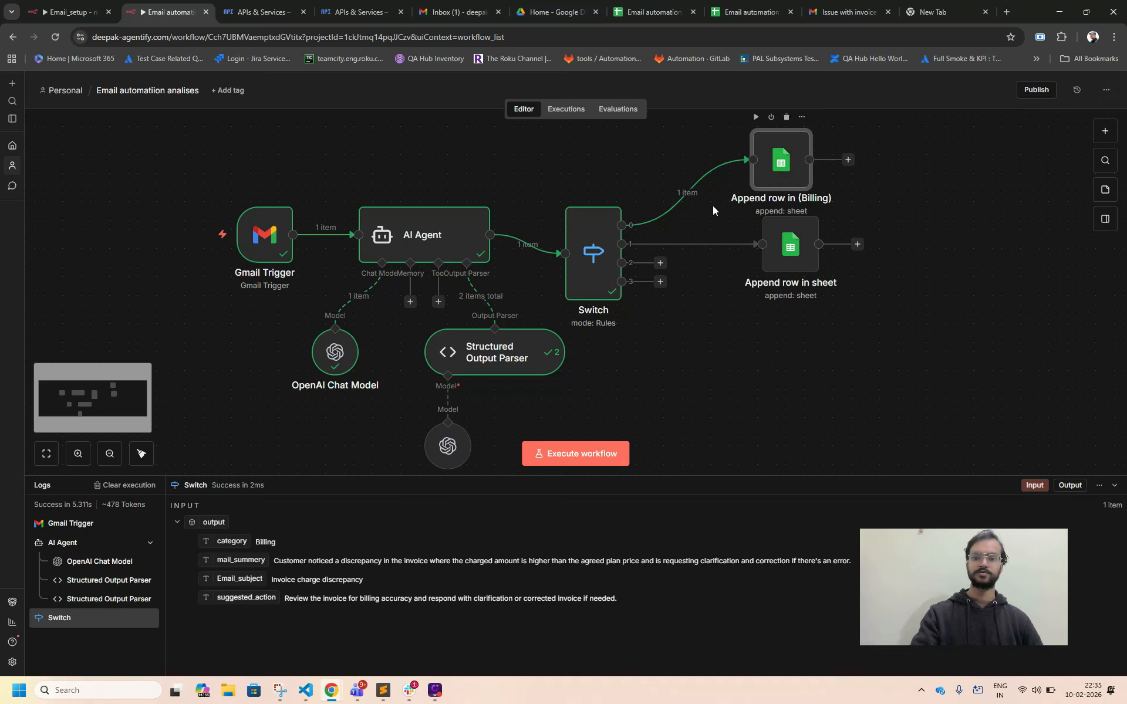
Execute the workflow and examine the AI Agent's error details and OpenAI Chat Model log.
left_click(576, 455)
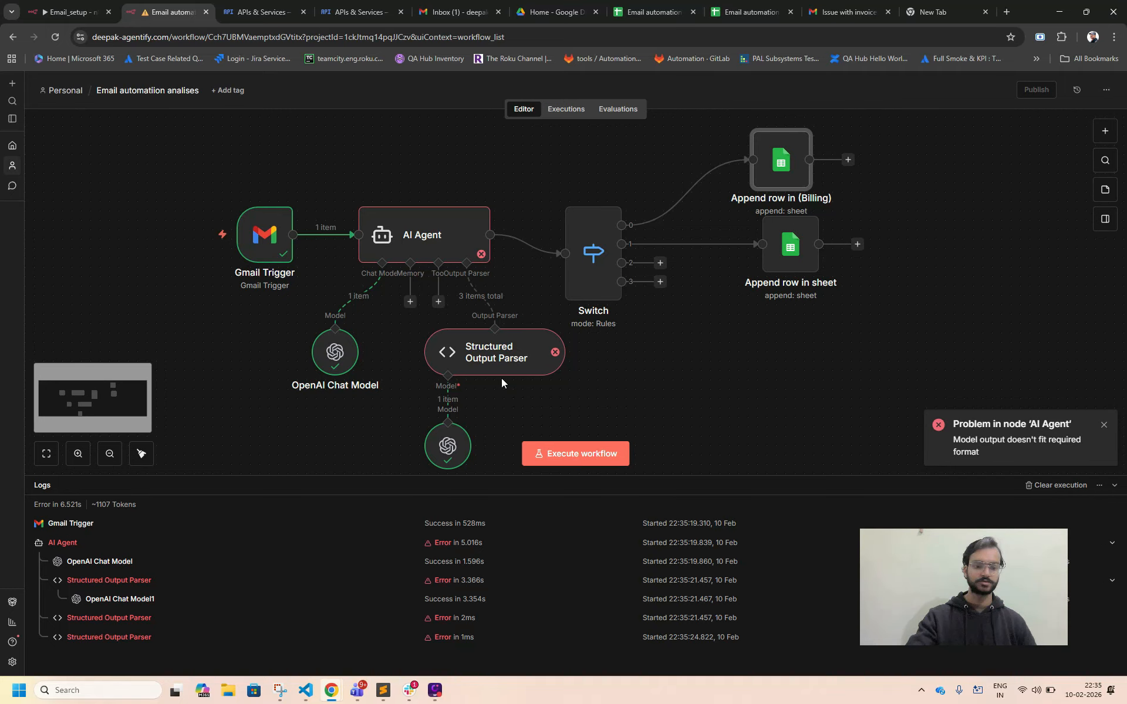
left_click(437, 228)
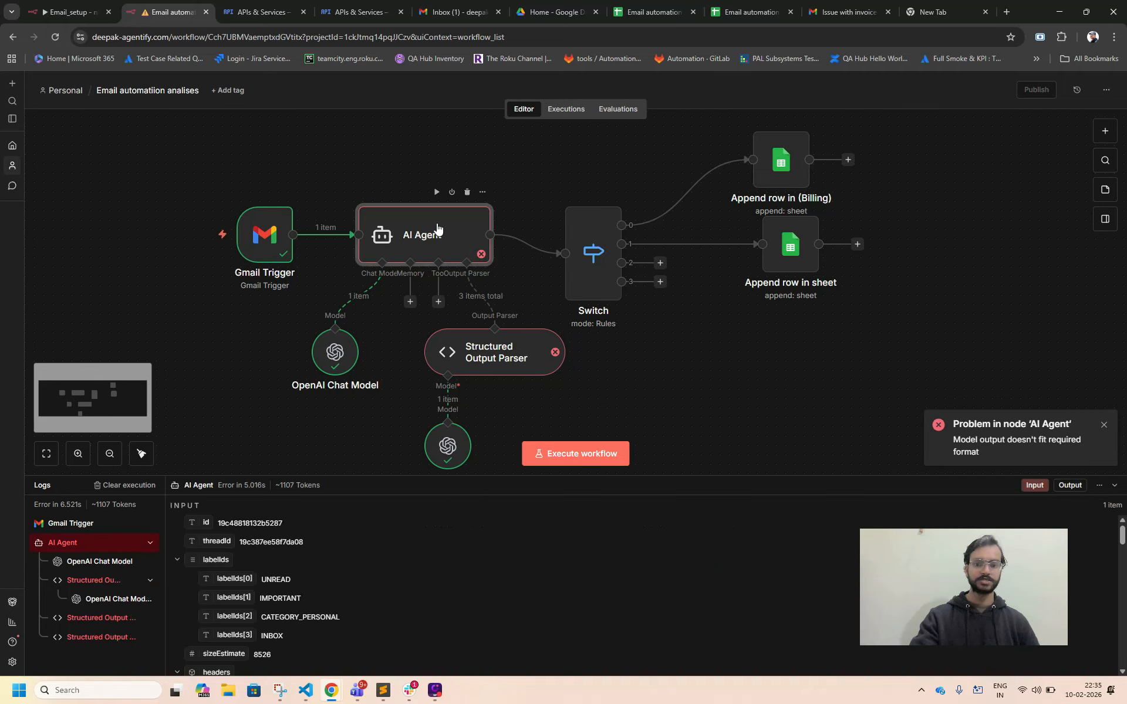
double_click(438, 228)
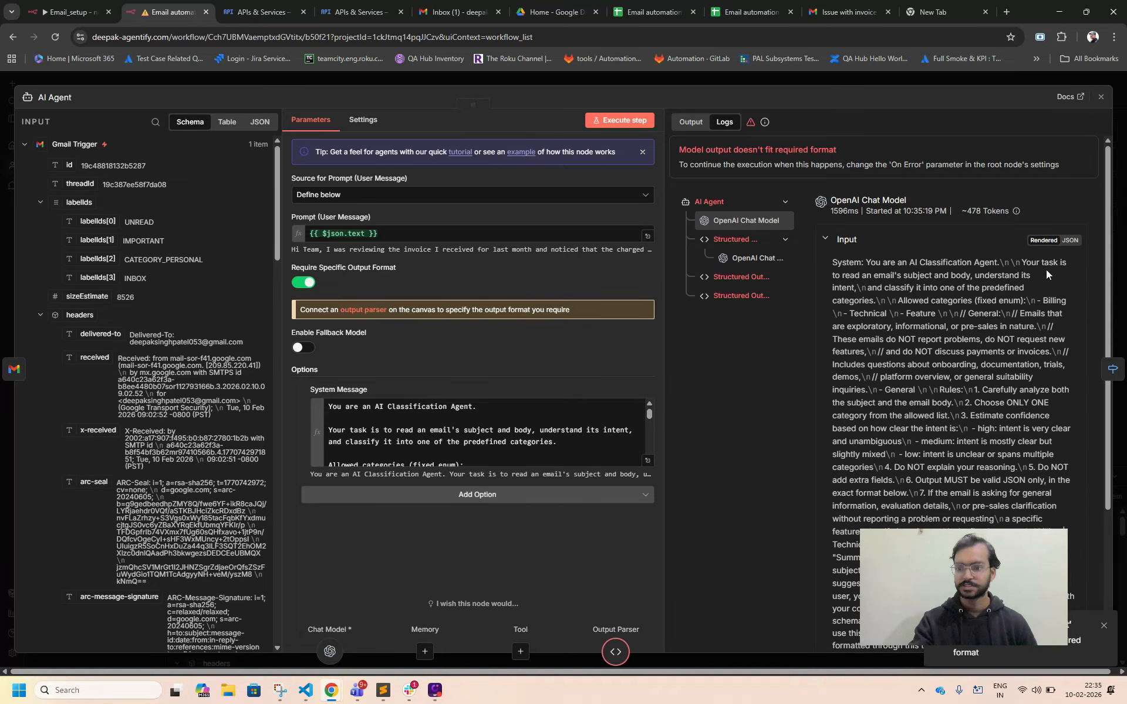
scroll(934, 301, "down", 1)
scroll(934, 301, "down", 5)
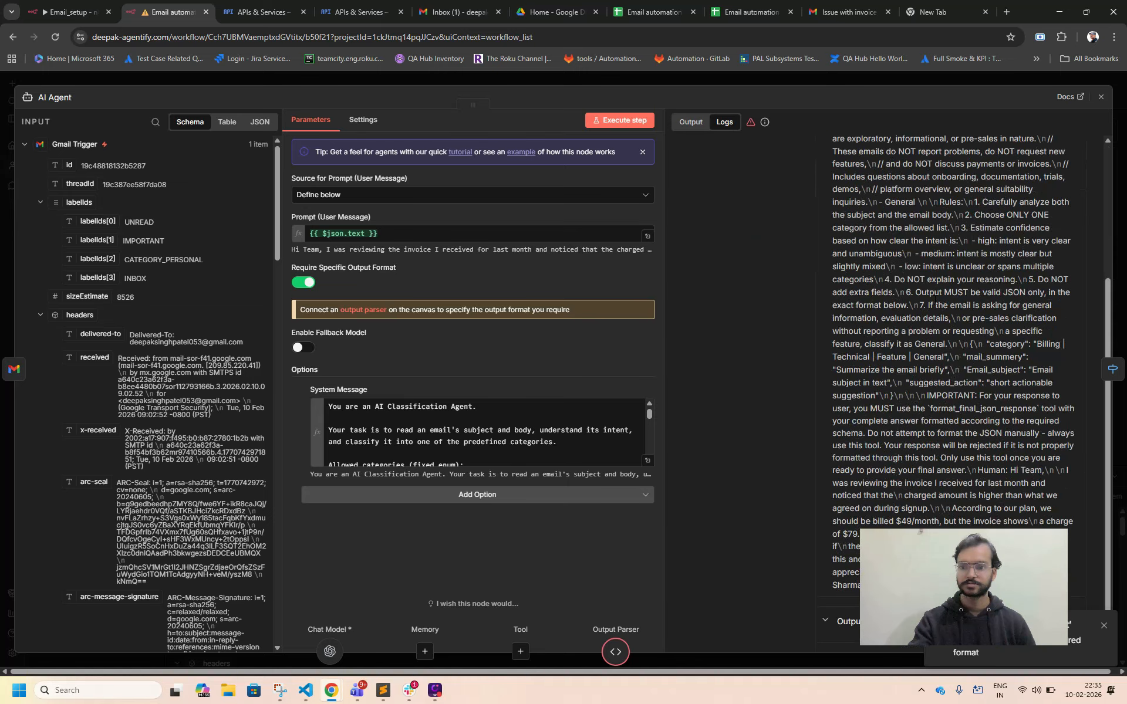
scroll(935, 304, "up", 6)
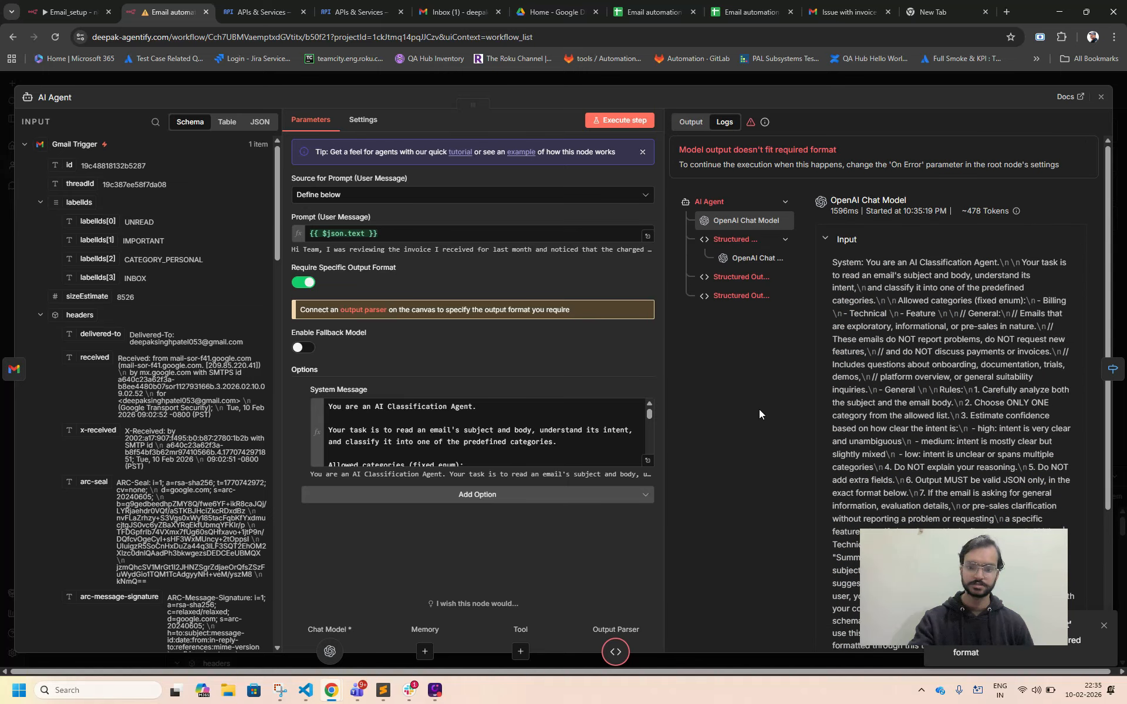
Inspect the Structured Output Parser's JSON example and Auto-Fix Format setting, then close its settings.
left_click(613, 653)
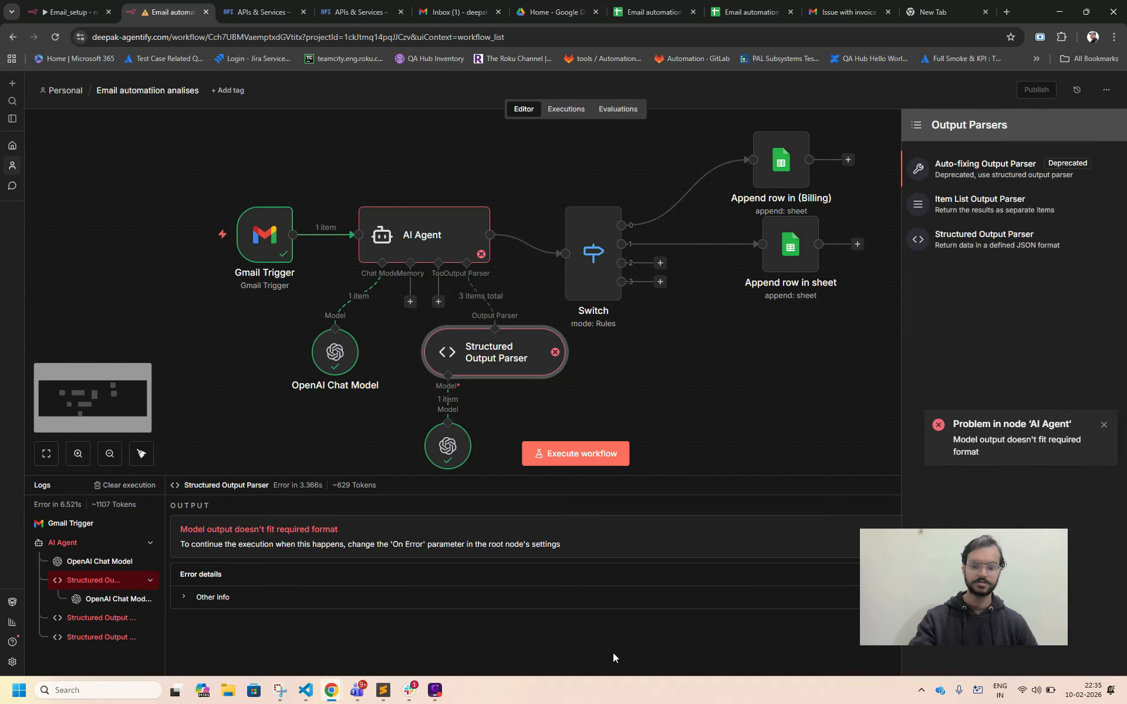
left_click(500, 352)
double_click(499, 353)
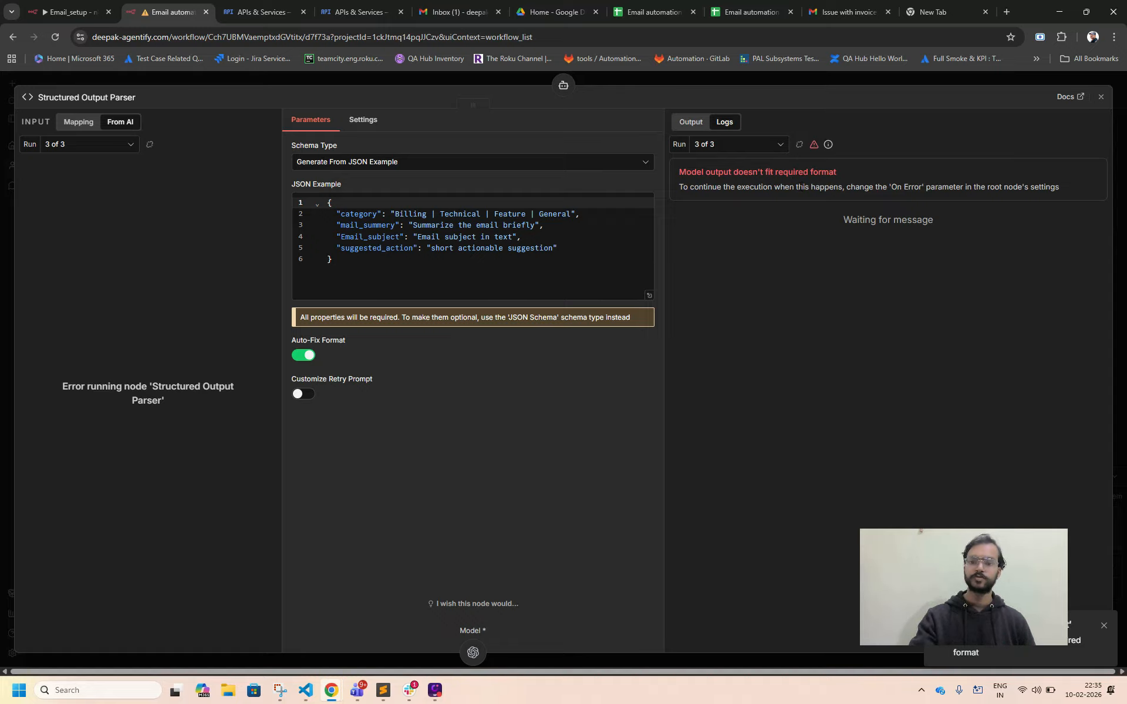
left_click(1101, 96)
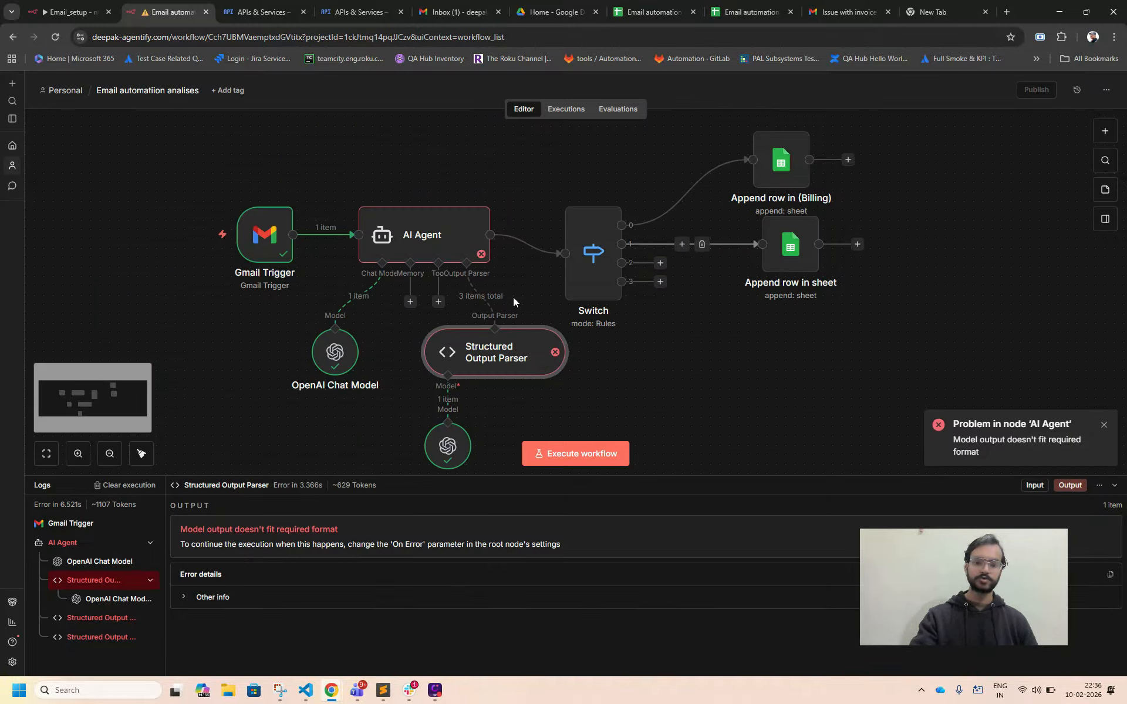
Execute the workflow again and check the appended row and its Email Summari cell in the spreadsheet's Billing sheet.
left_click(575, 453)
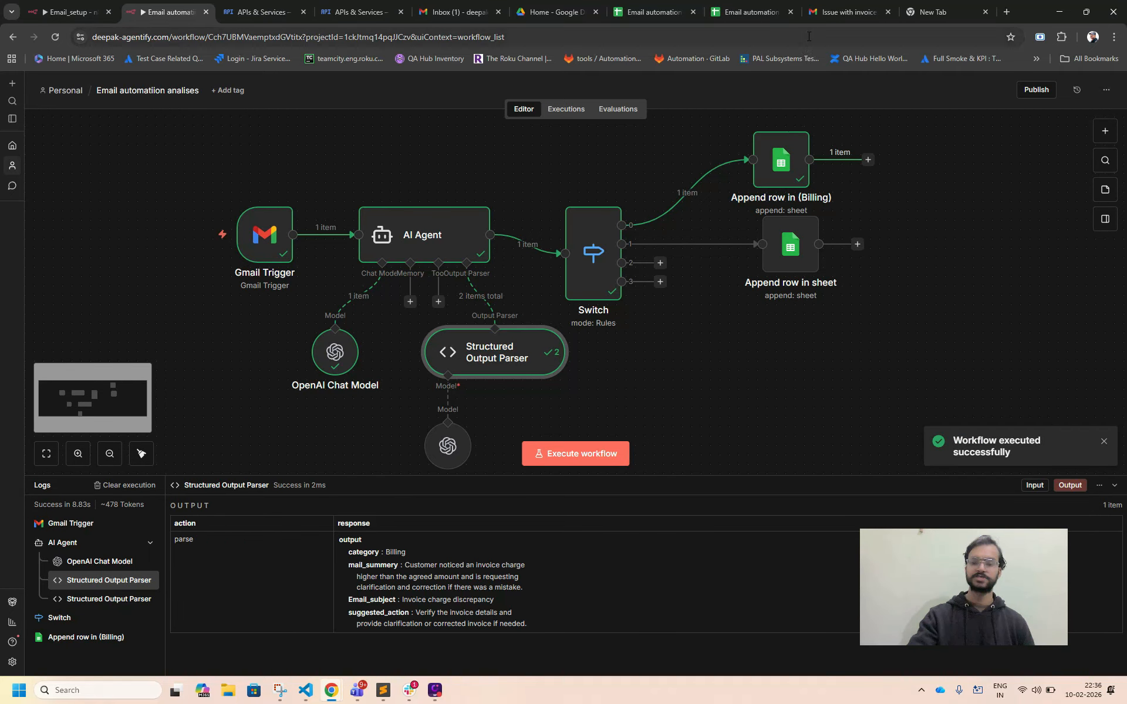
left_click(675, 16)
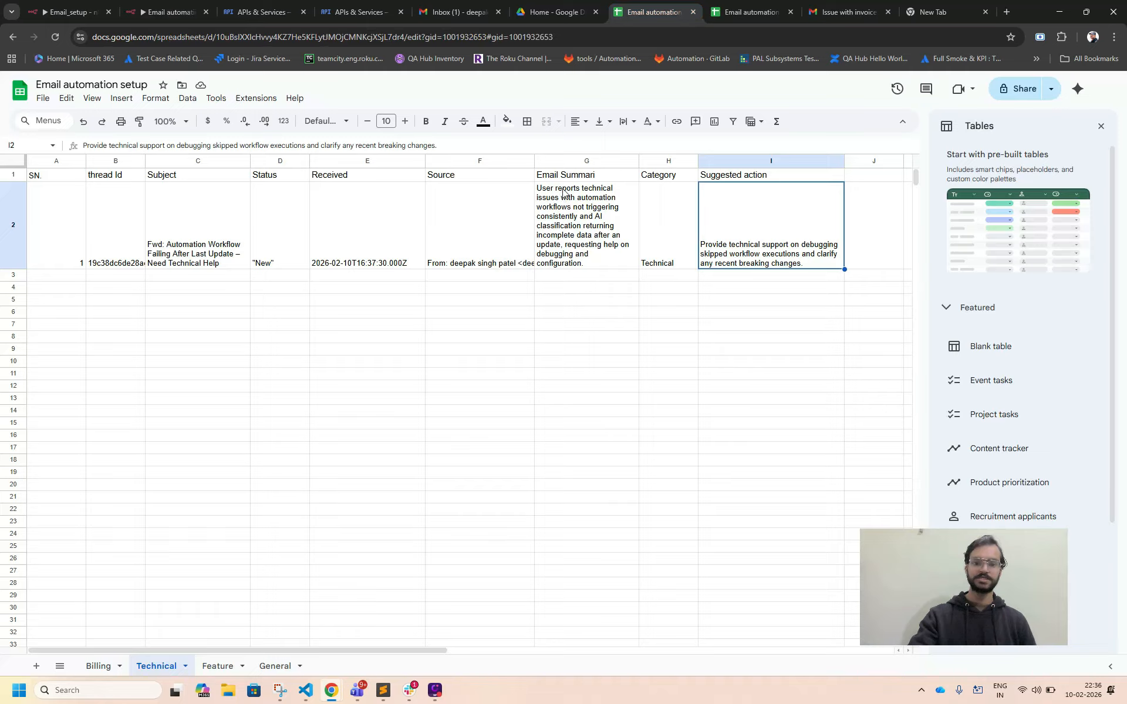
left_click(105, 668)
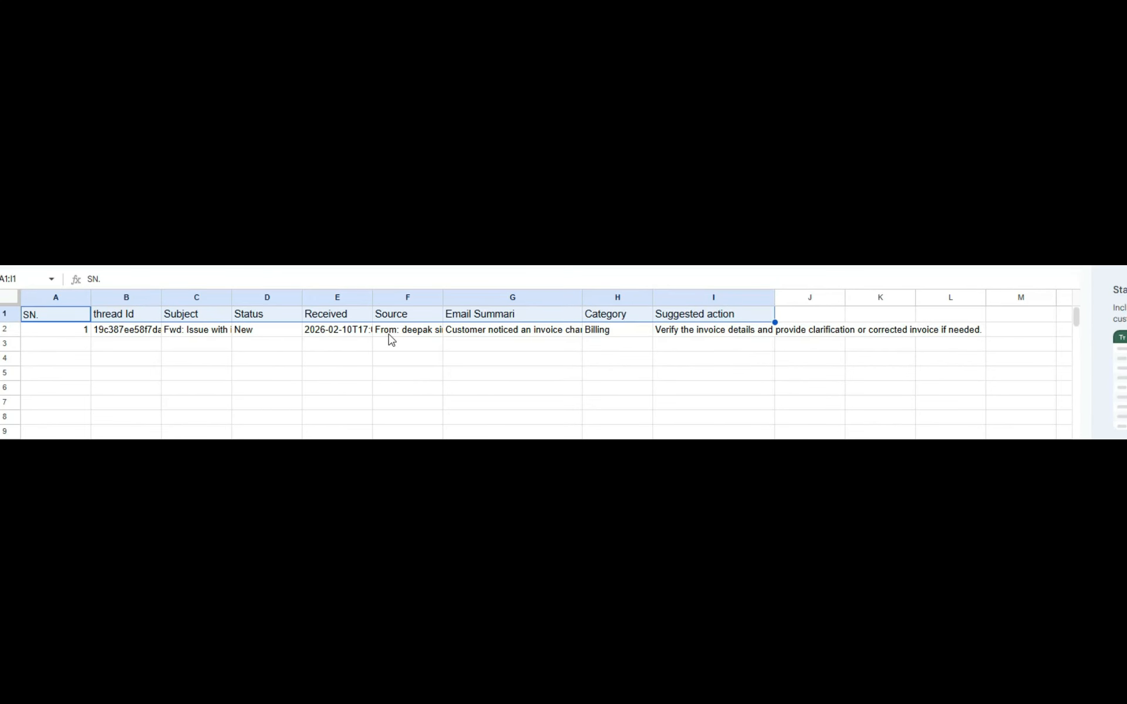
left_click(486, 332)
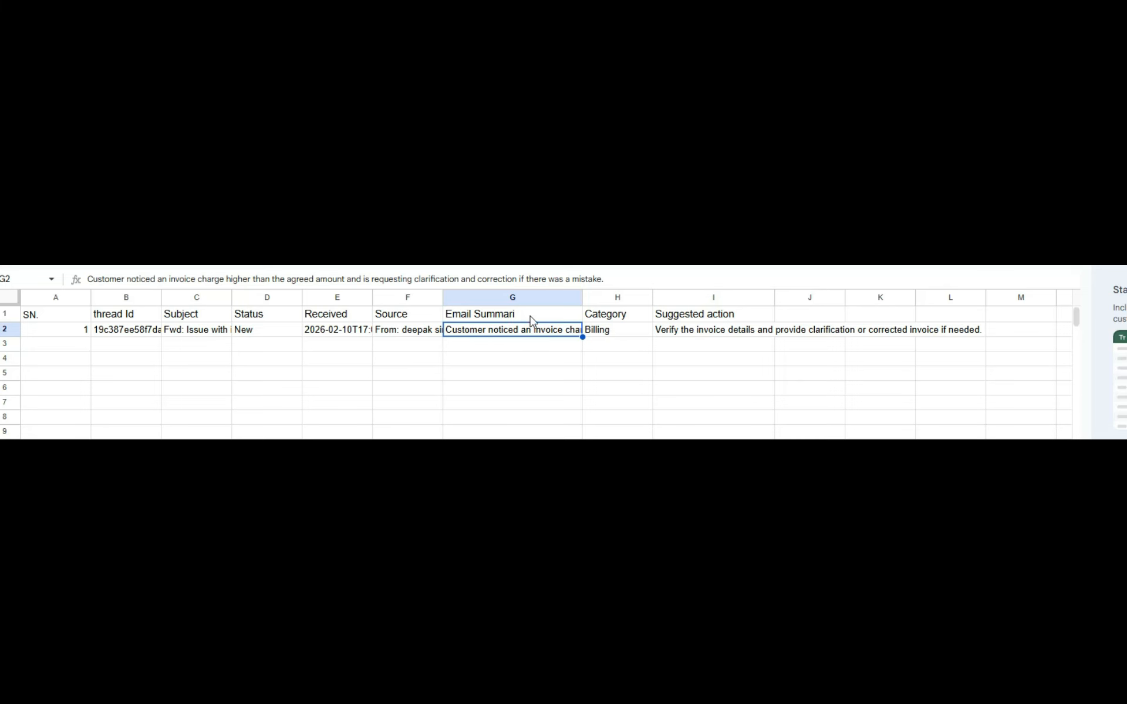
Read the full Email Summari and Suggested action cells of the row in the Billing sheet.
double_click(538, 334)
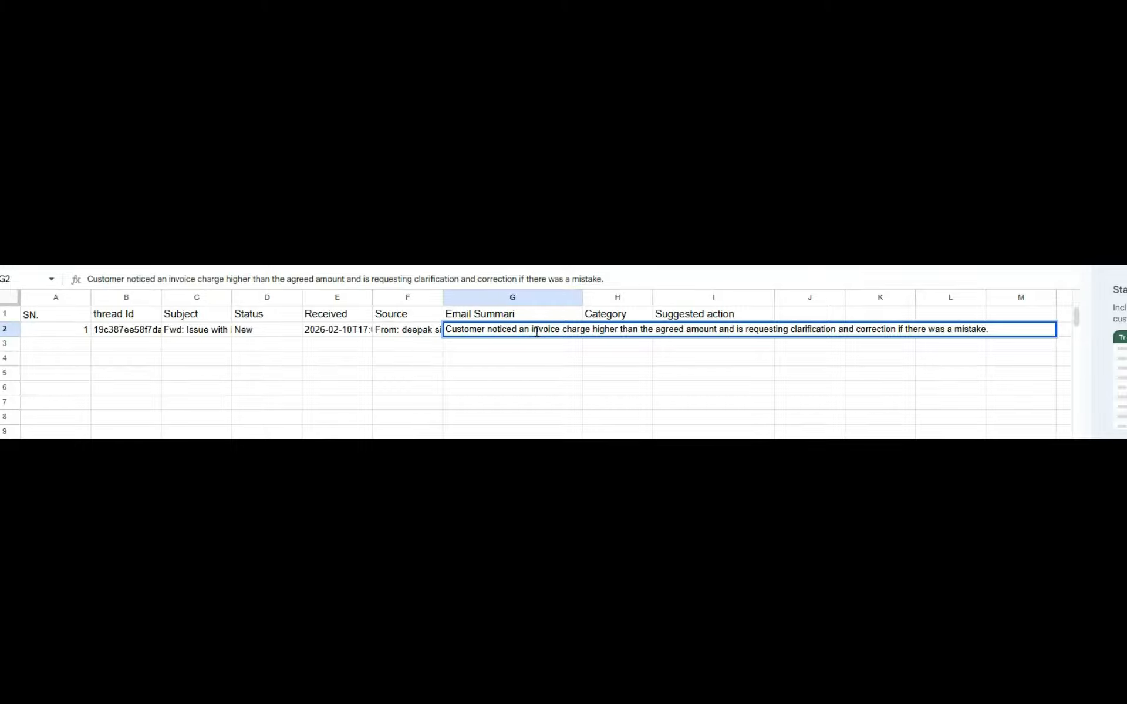
left_click(537, 406)
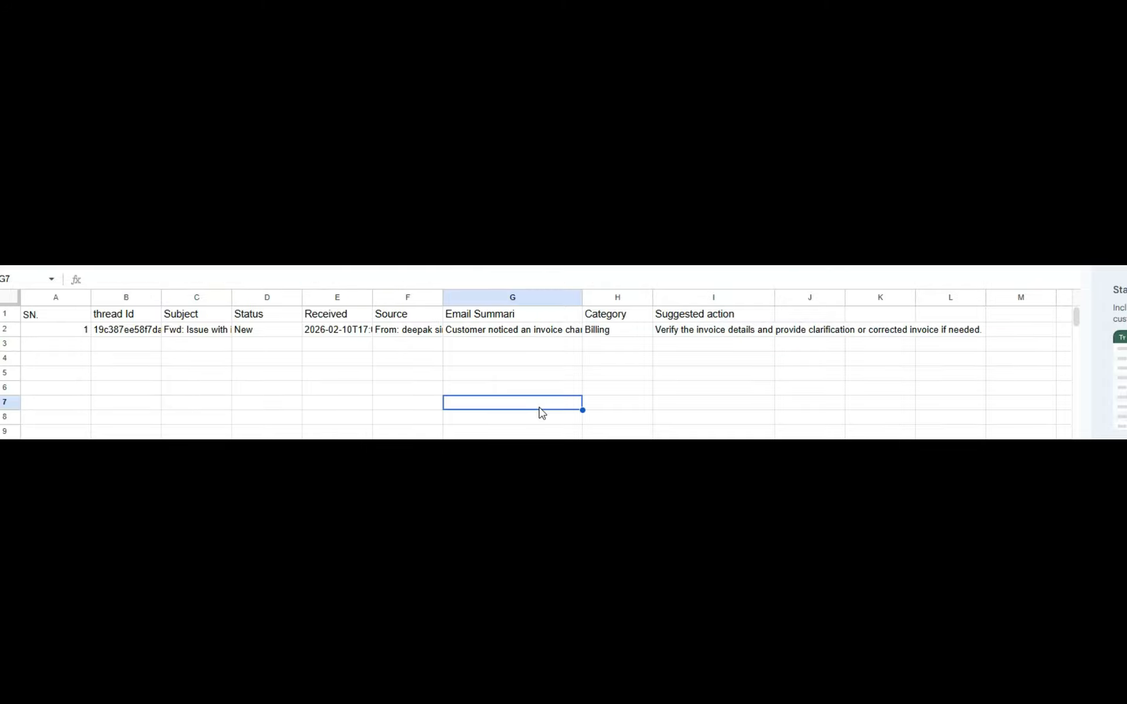
double_click(696, 335)
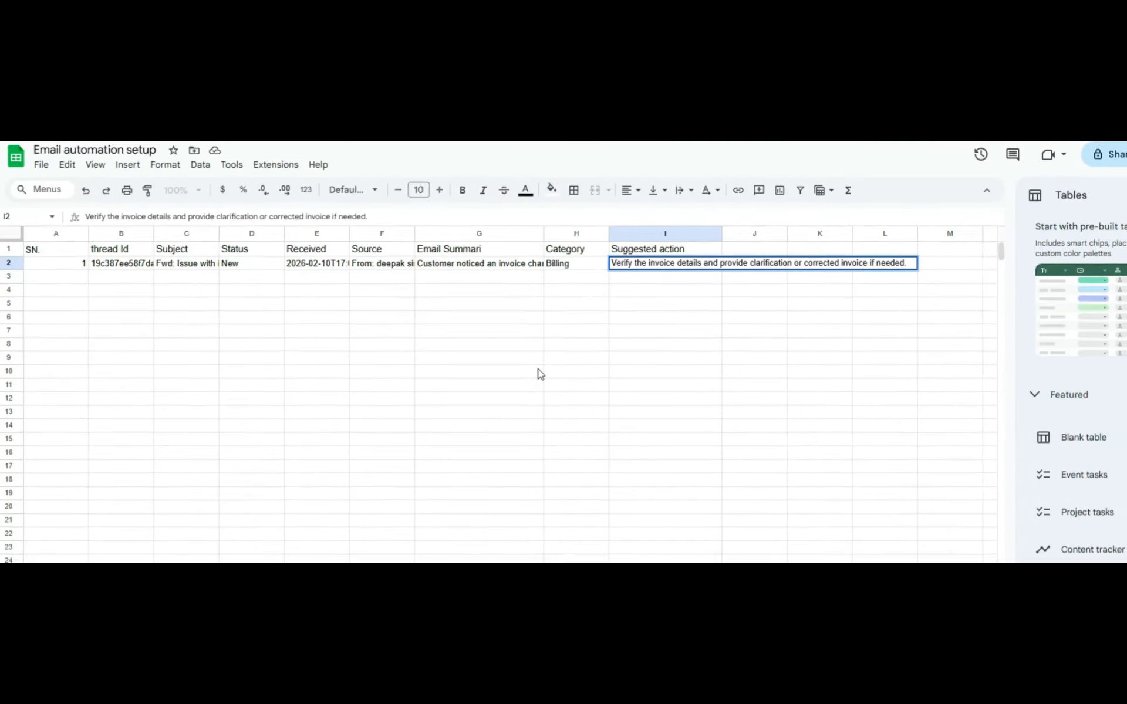
left_click(577, 450)
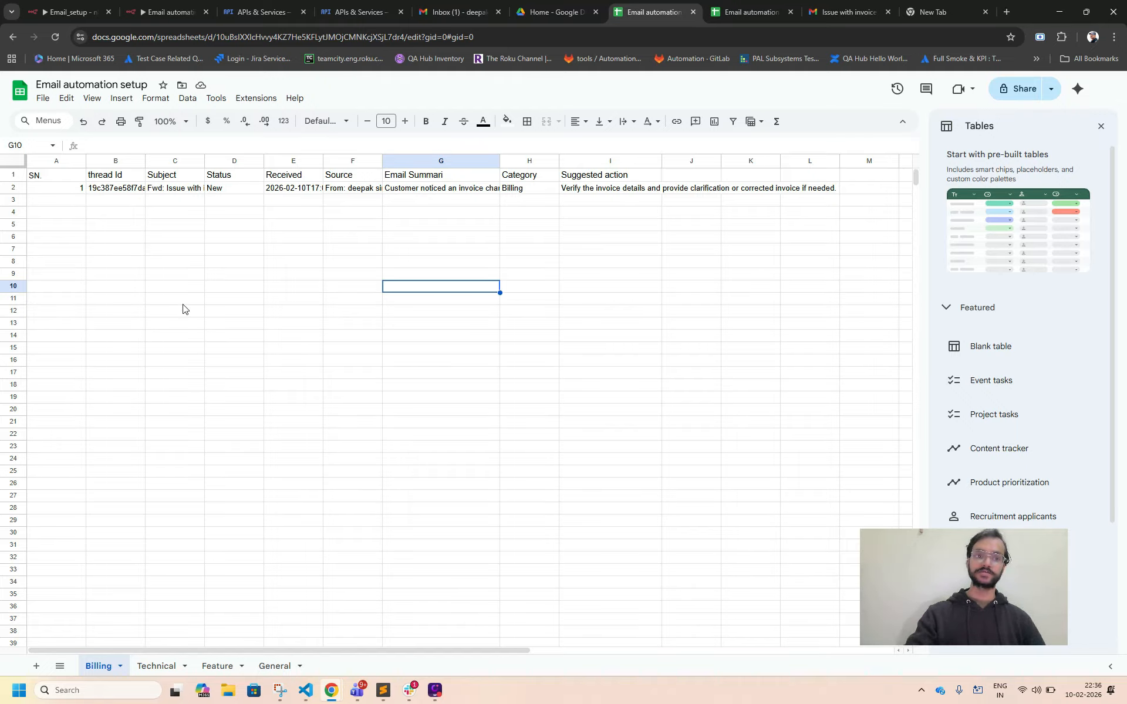
Switch to the n8n workflow and reposition the Gernal append node slightly higher and the Billing append node slightly up and left.
left_click(165, 12)
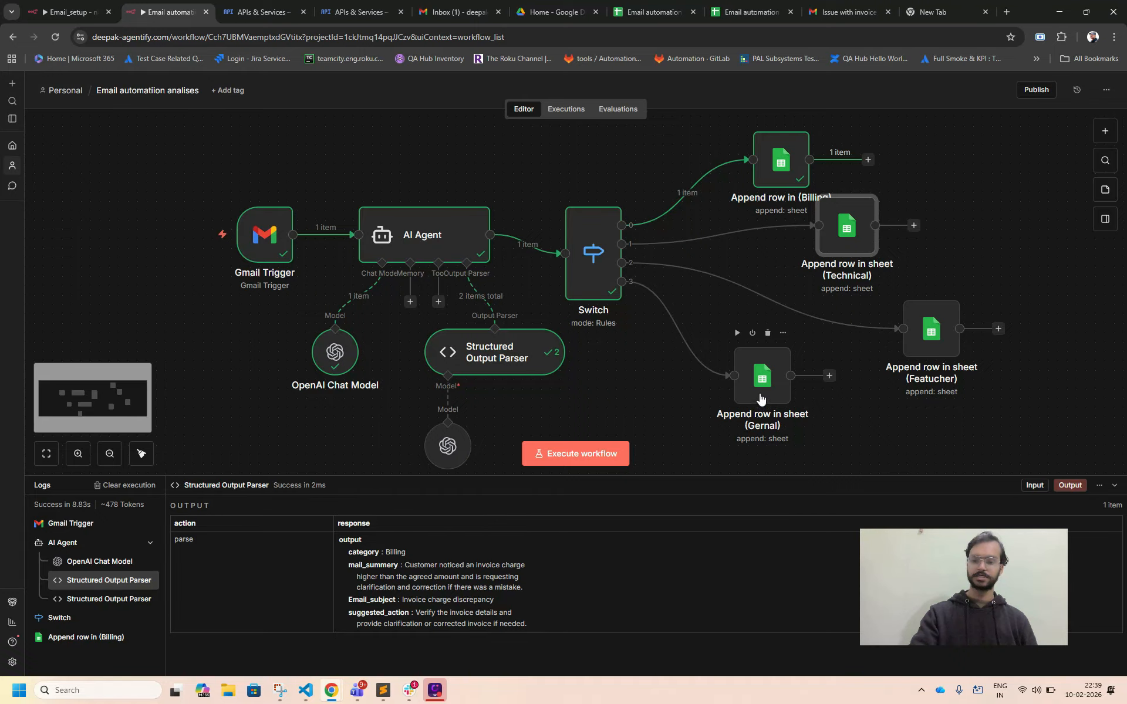
left_click_drag(762, 393, 762, 365)
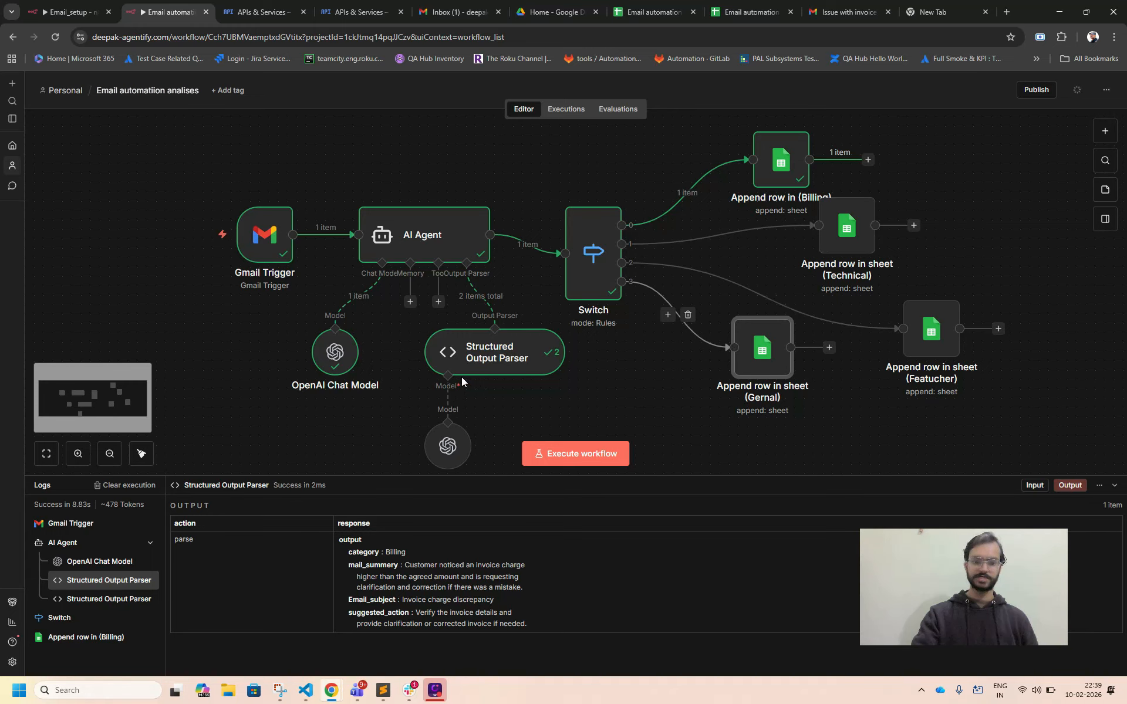
left_click(110, 454)
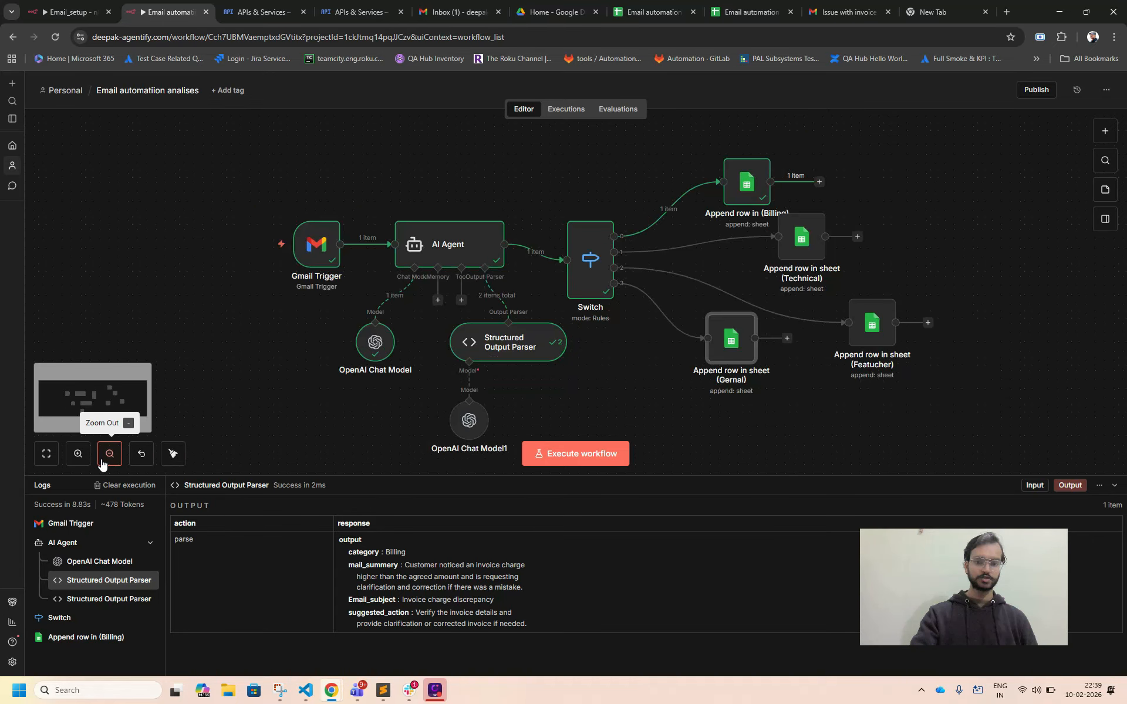
left_click(103, 461)
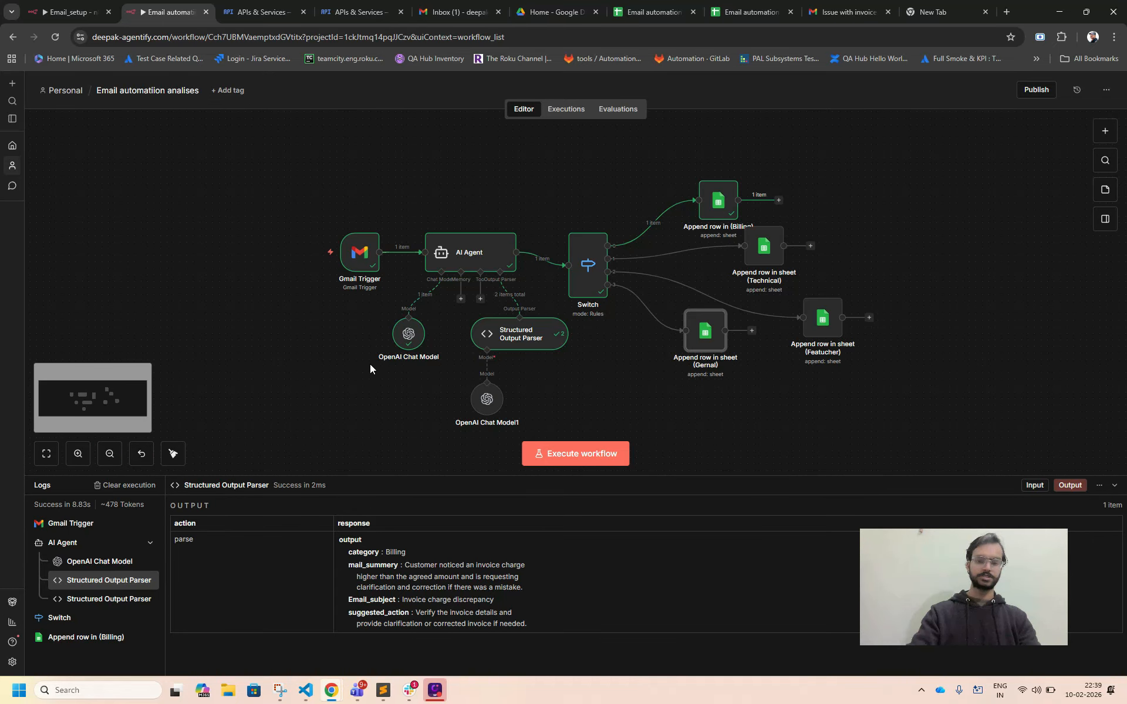
scroll(369, 364, "right", 2)
scroll(370, 368, "right", 4)
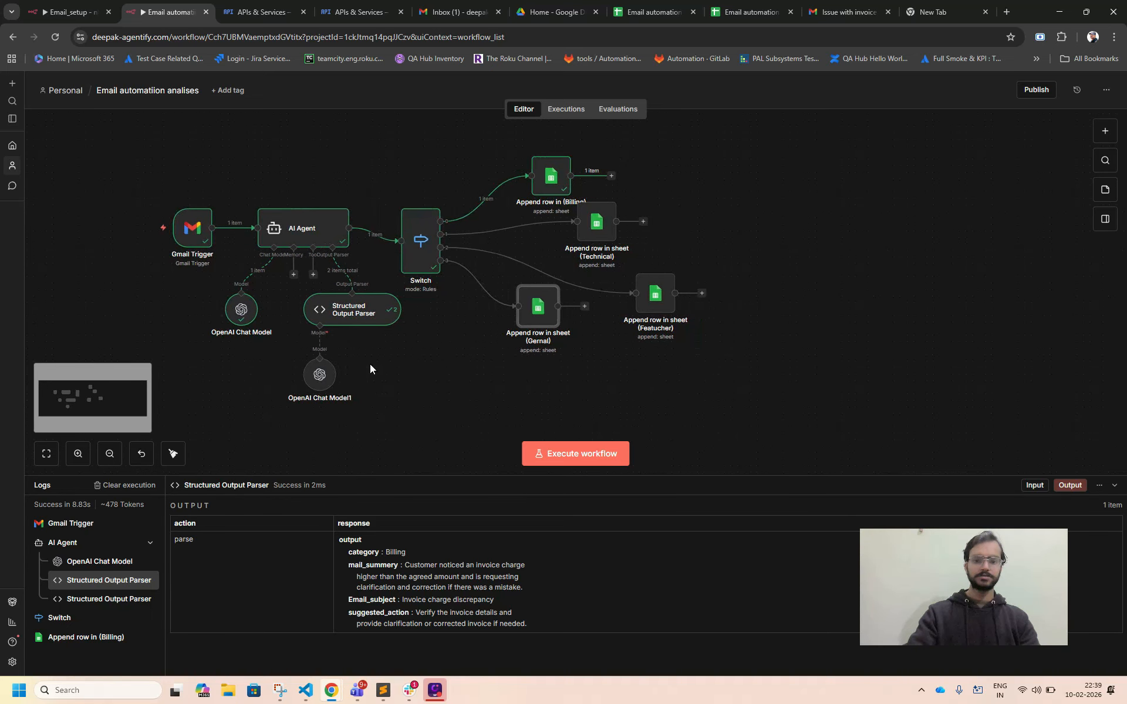
scroll(370, 365, "down", 2)
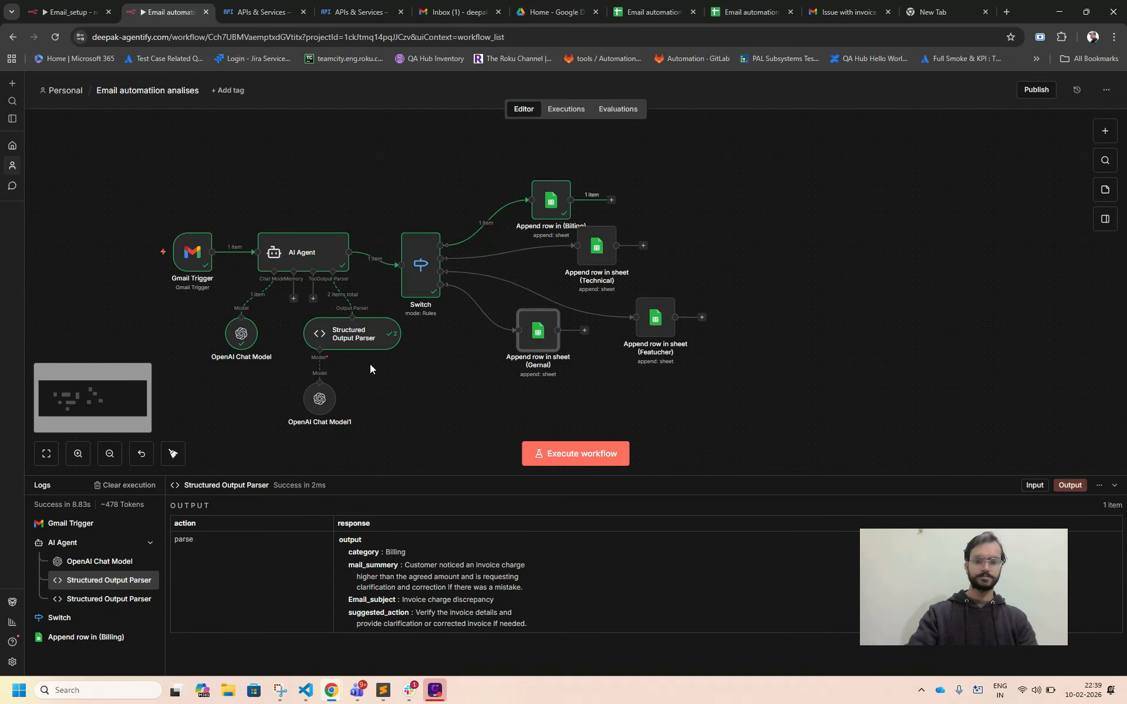
left_click(78, 453)
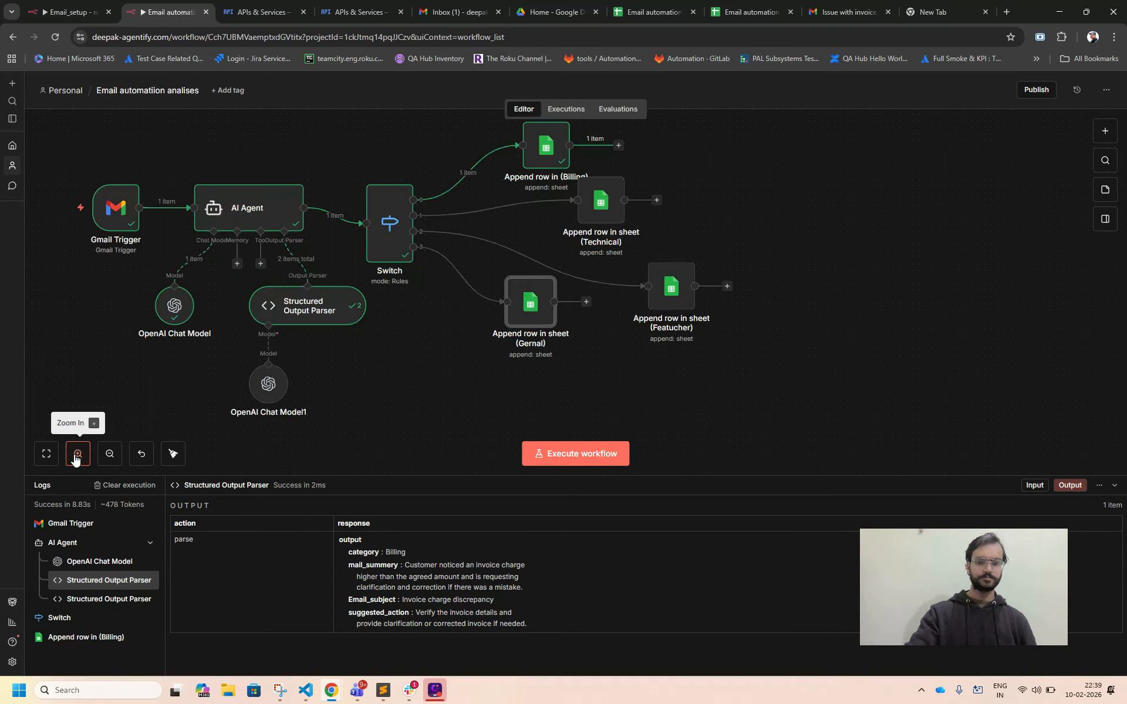
scroll(358, 333, "up", 2)
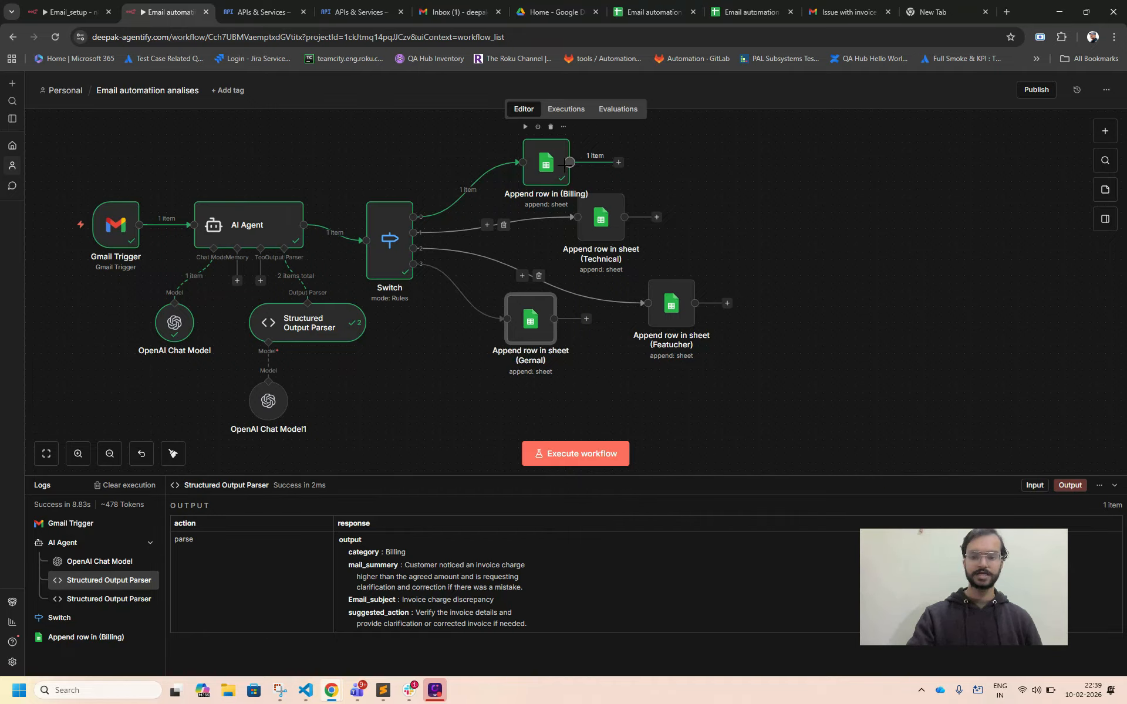
mouse_move(527, 184)
left_click_drag(538, 180, 523, 172)
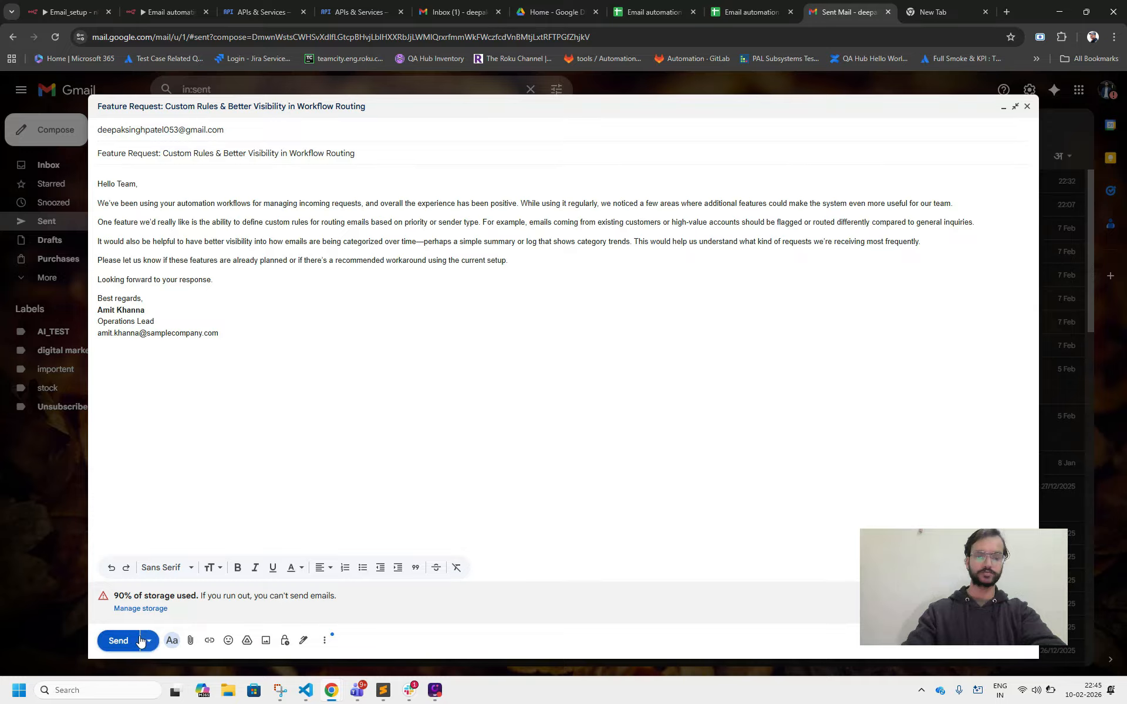
Send the feature request email from Gmail, check its arrival in the receiving inbox, and execute the n8n workflow.
left_click(120, 641)
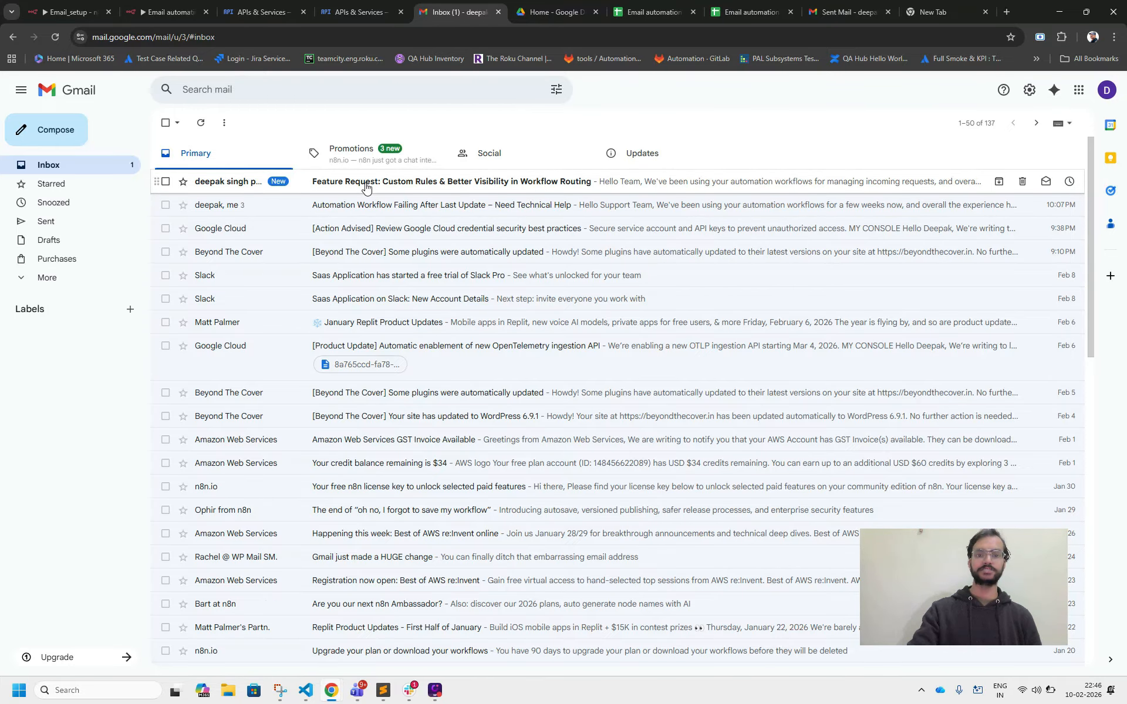
left_click(164, 12)
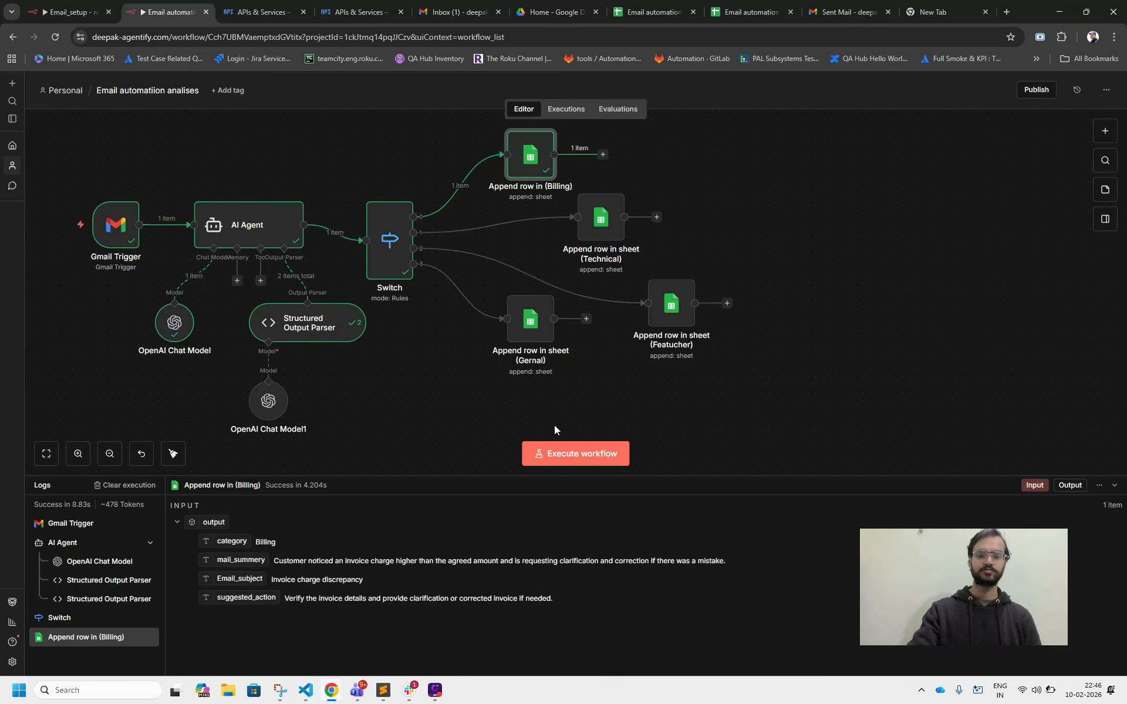
left_click(569, 453)
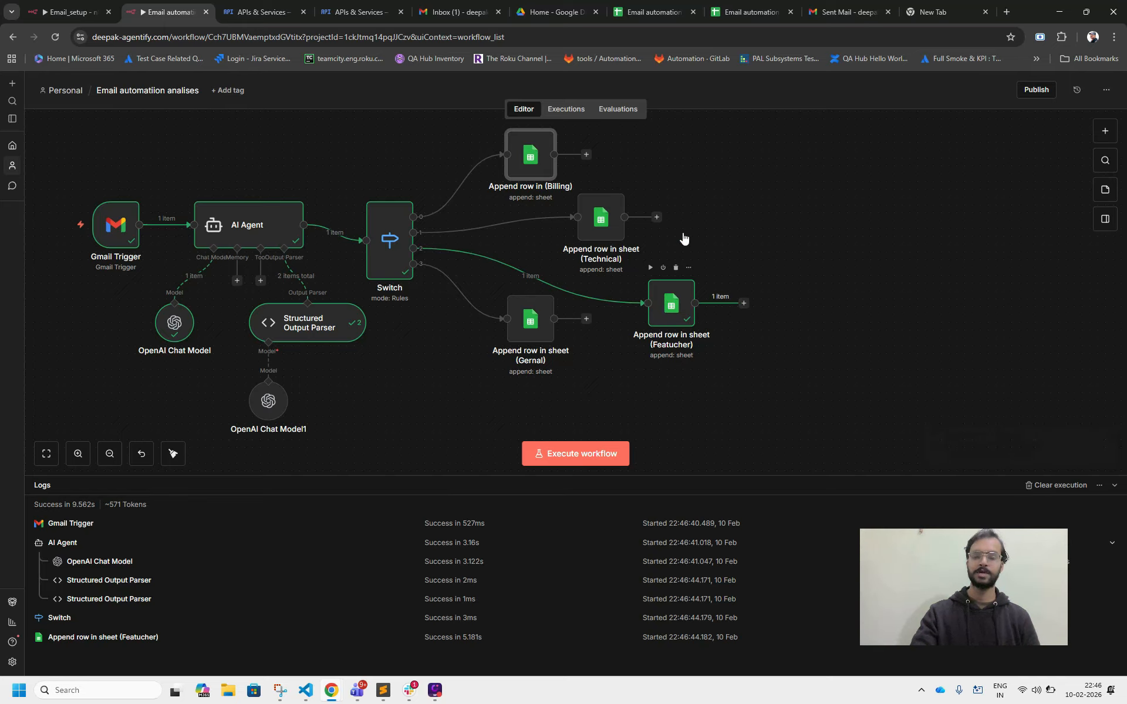
Switch to the spreadsheet and read the Email Summari and Suggested action cells of the row in the Feature sheet.
left_click(650, 12)
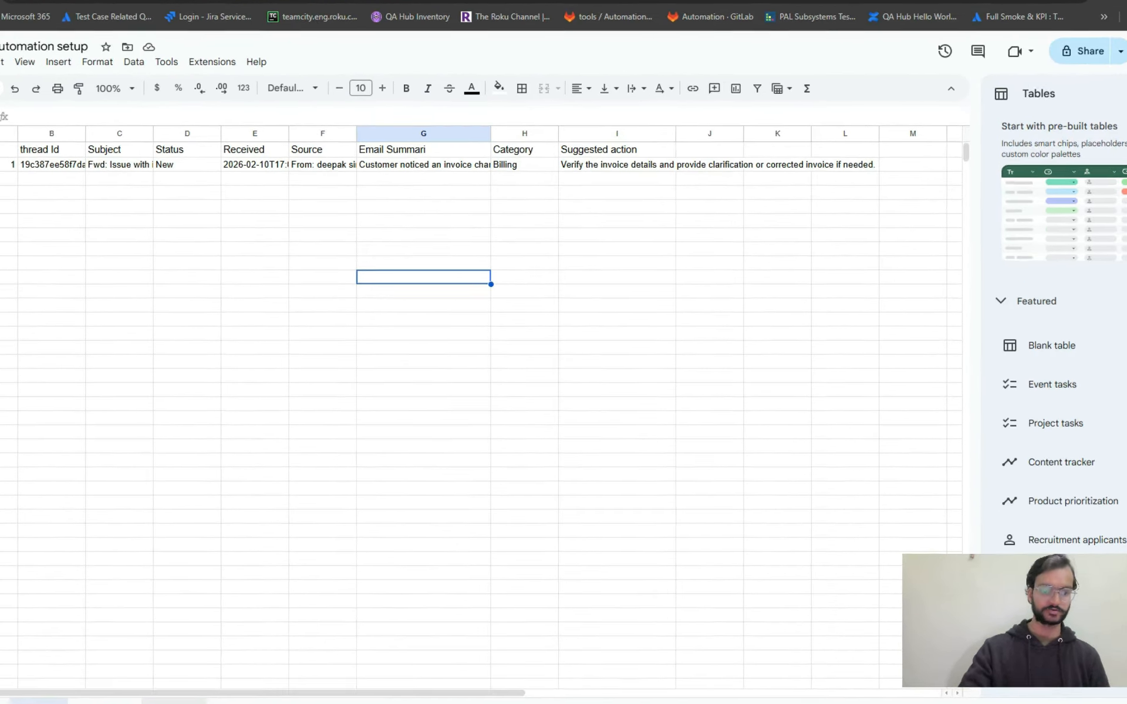
left_click(217, 666)
left_click(1, 194)
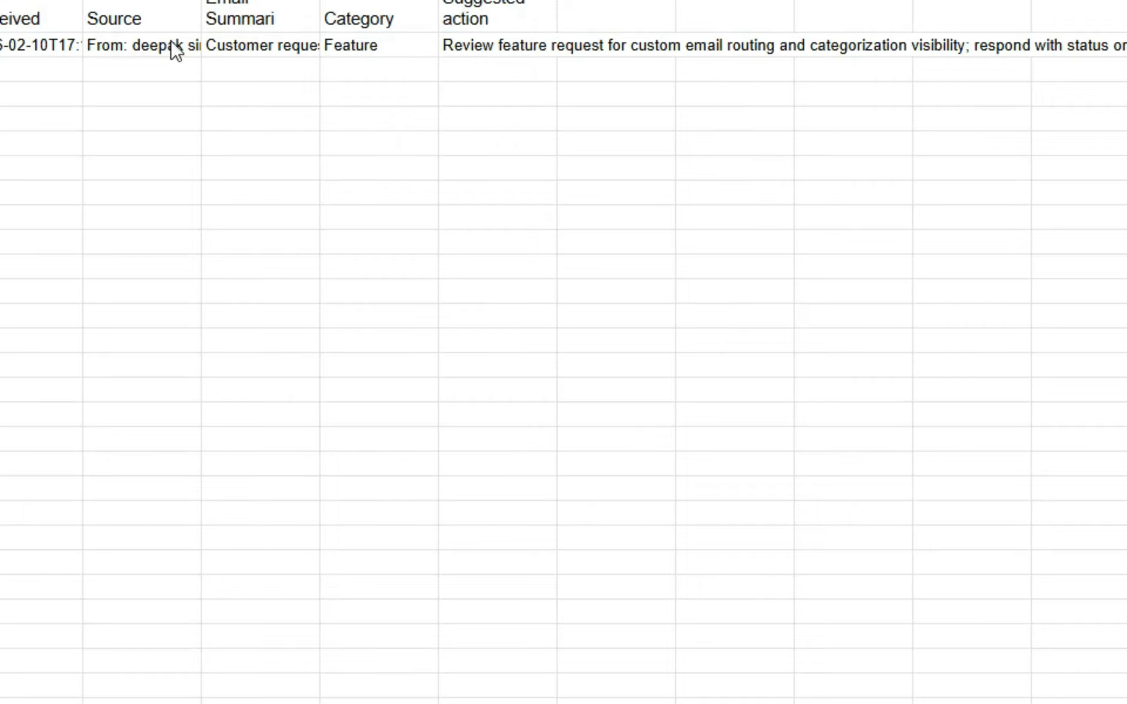
double_click(254, 47)
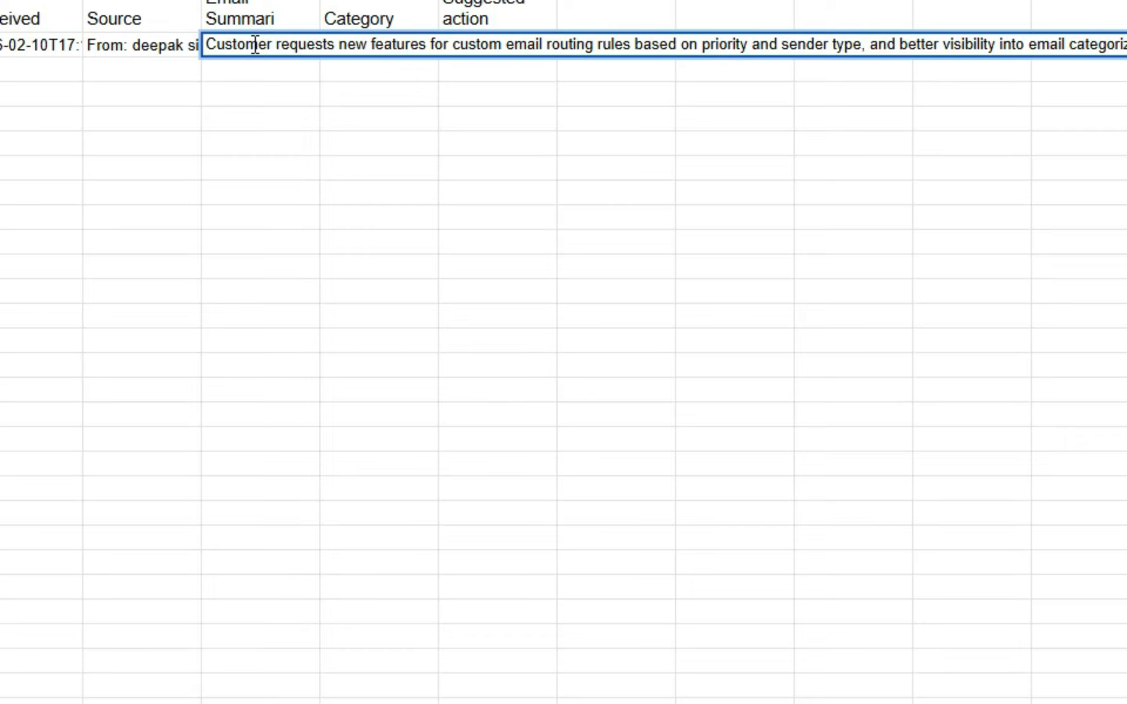
left_click(257, 175)
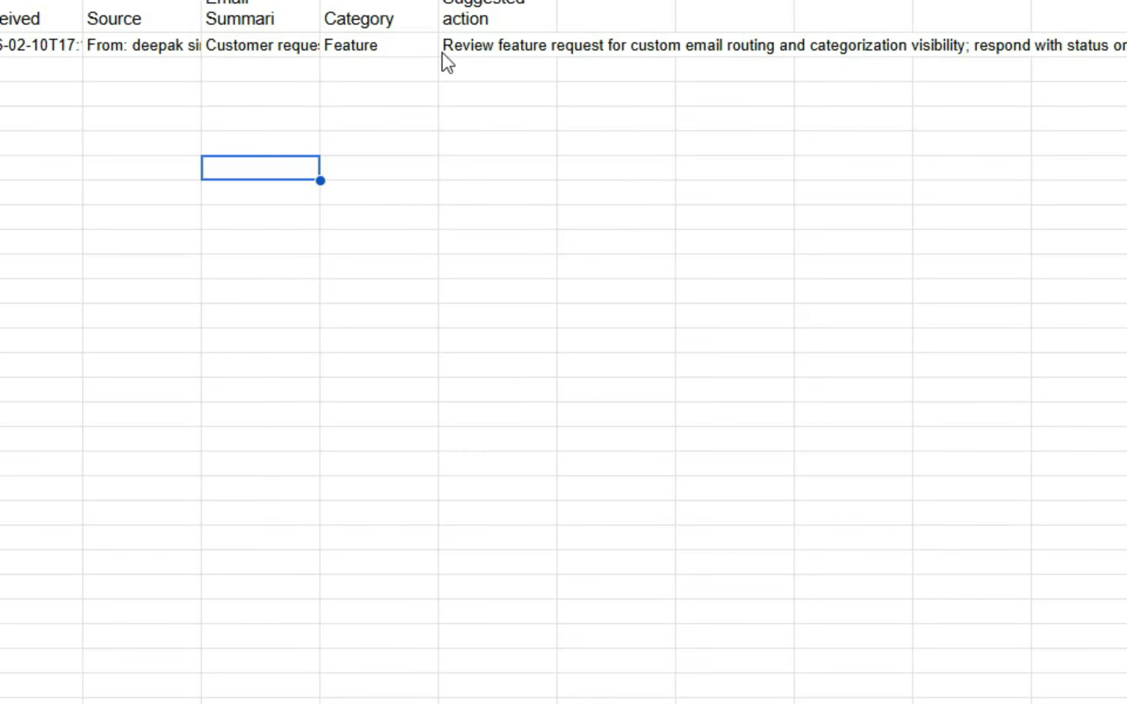
left_click(496, 51)
double_click(496, 46)
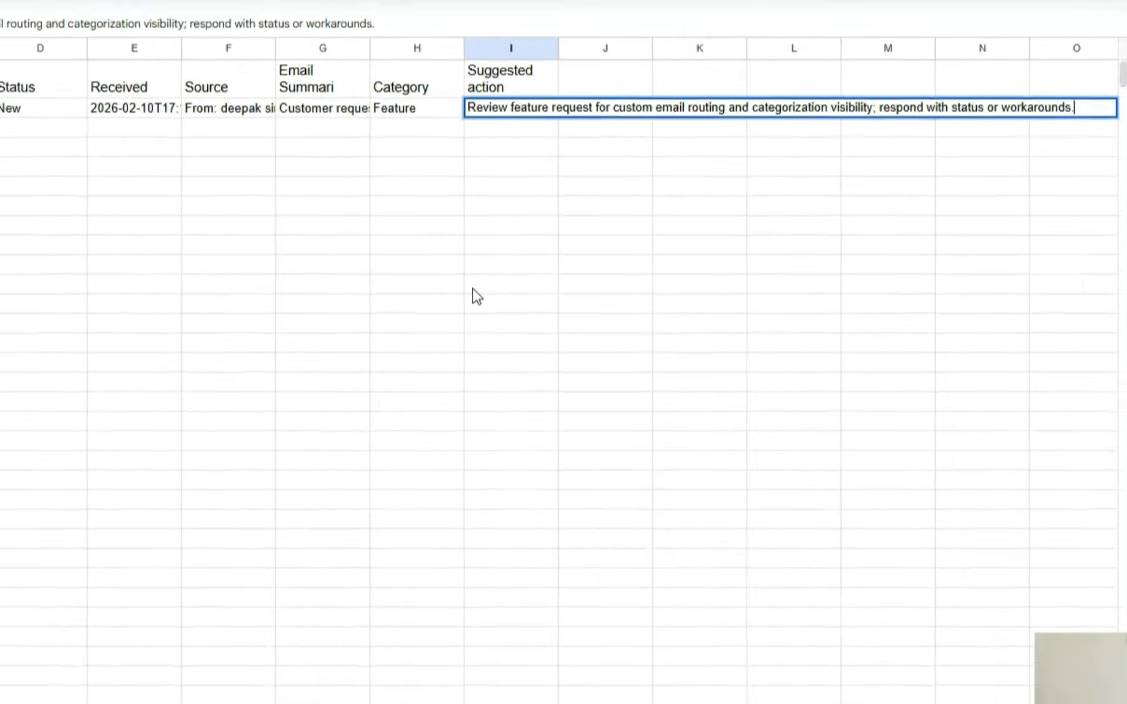
left_click(448, 267)
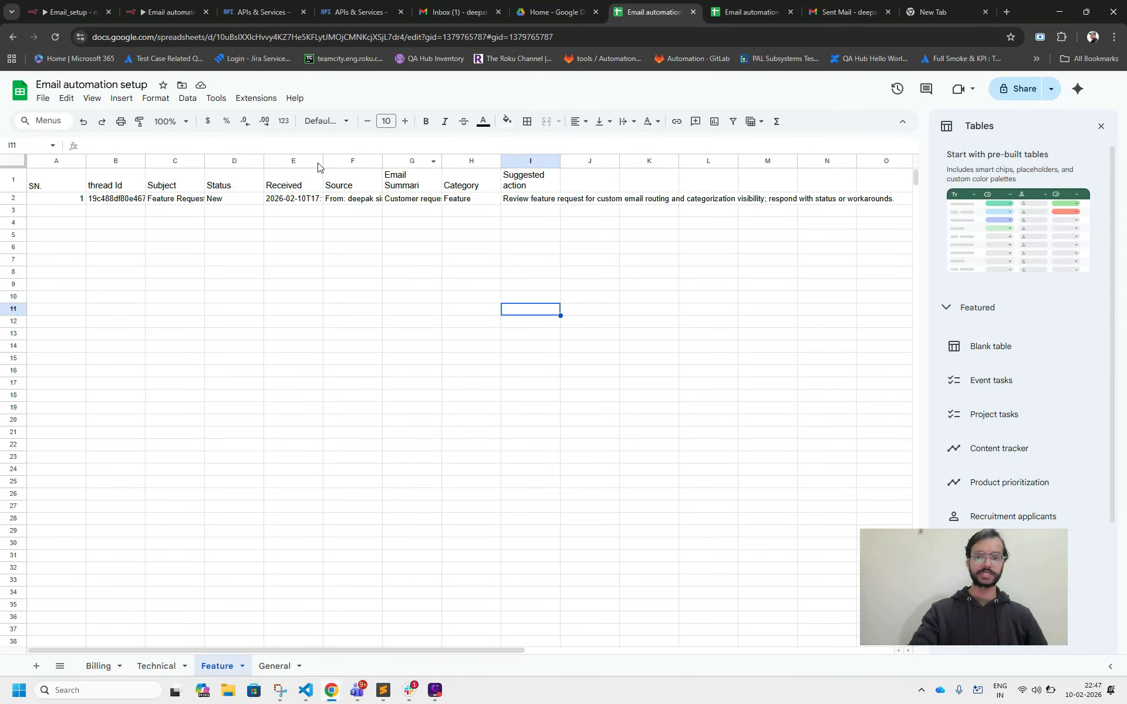
Switch to the sending Gmail account, start a new full-size message, enter the recipient's e-mail address, and begin the subject.
left_click(152, 18)
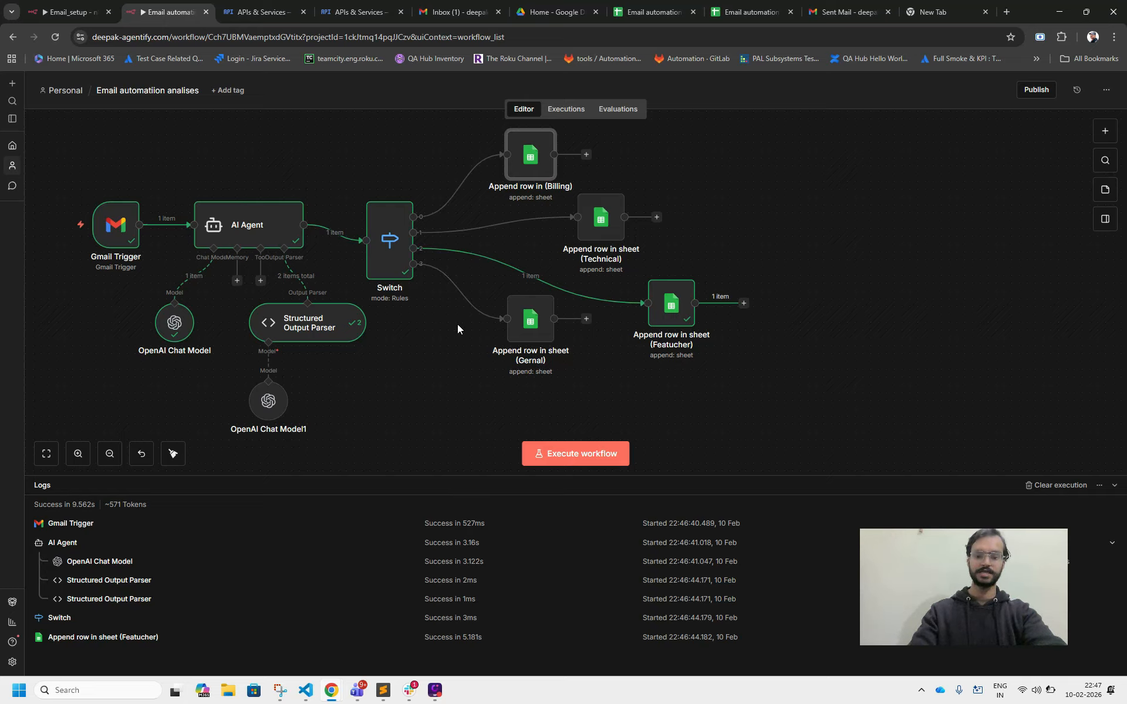
mouse_move(525, 336)
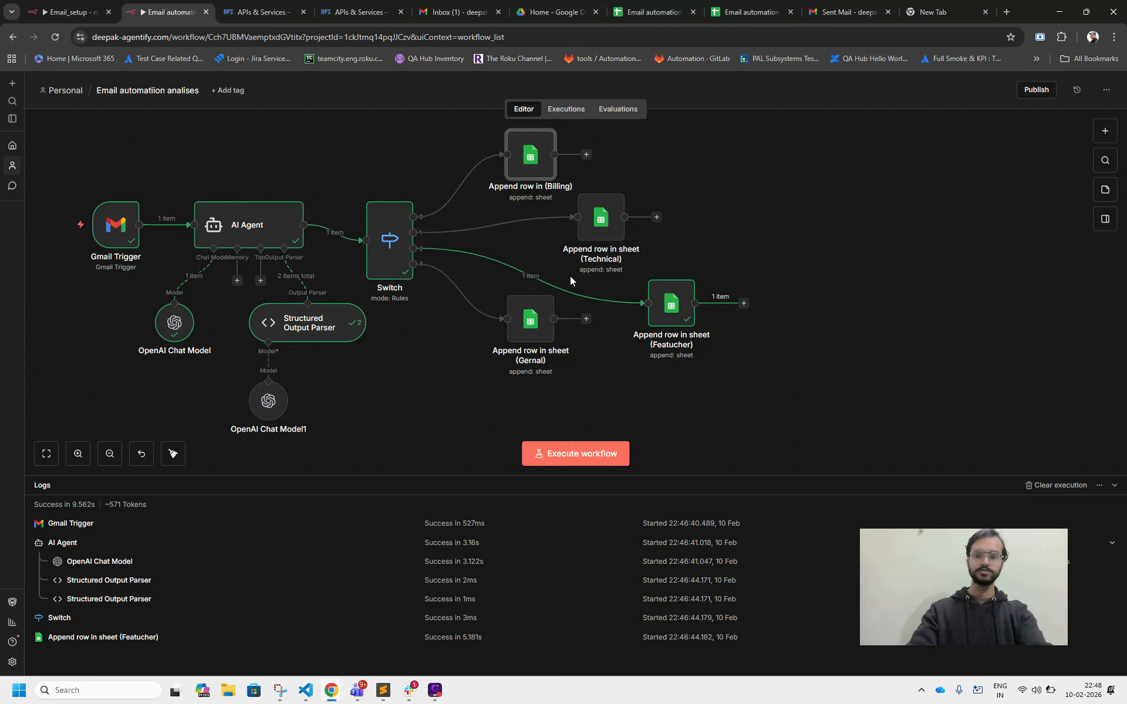
left_click(832, 12)
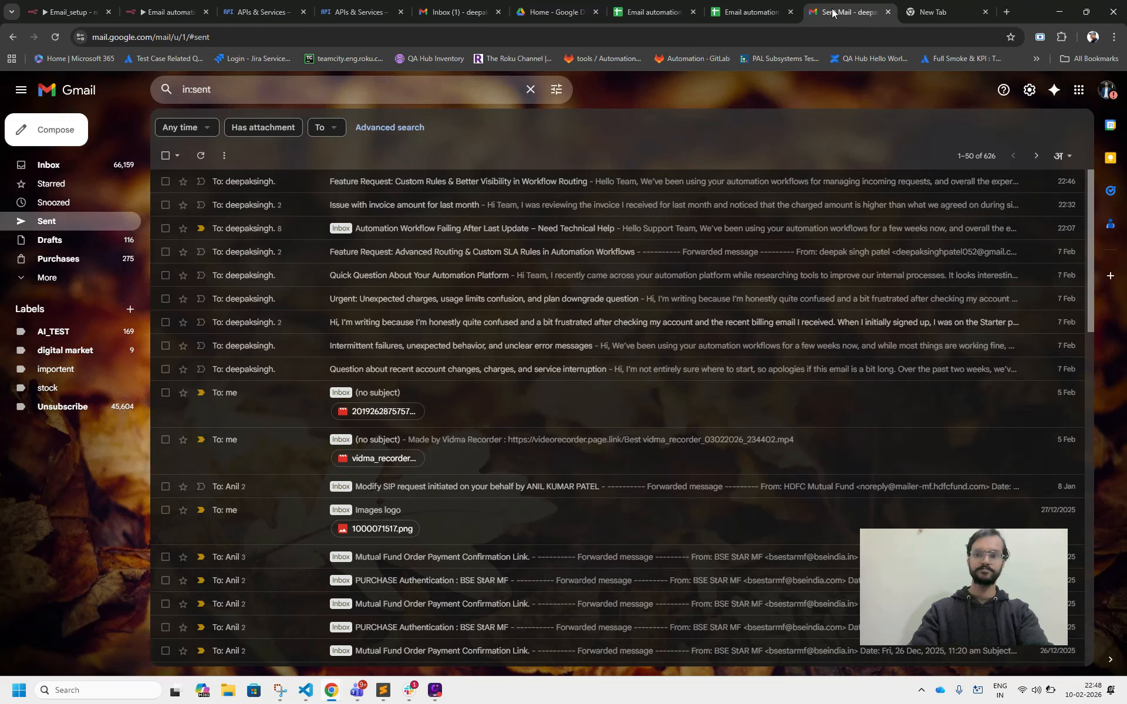
left_click(73, 127)
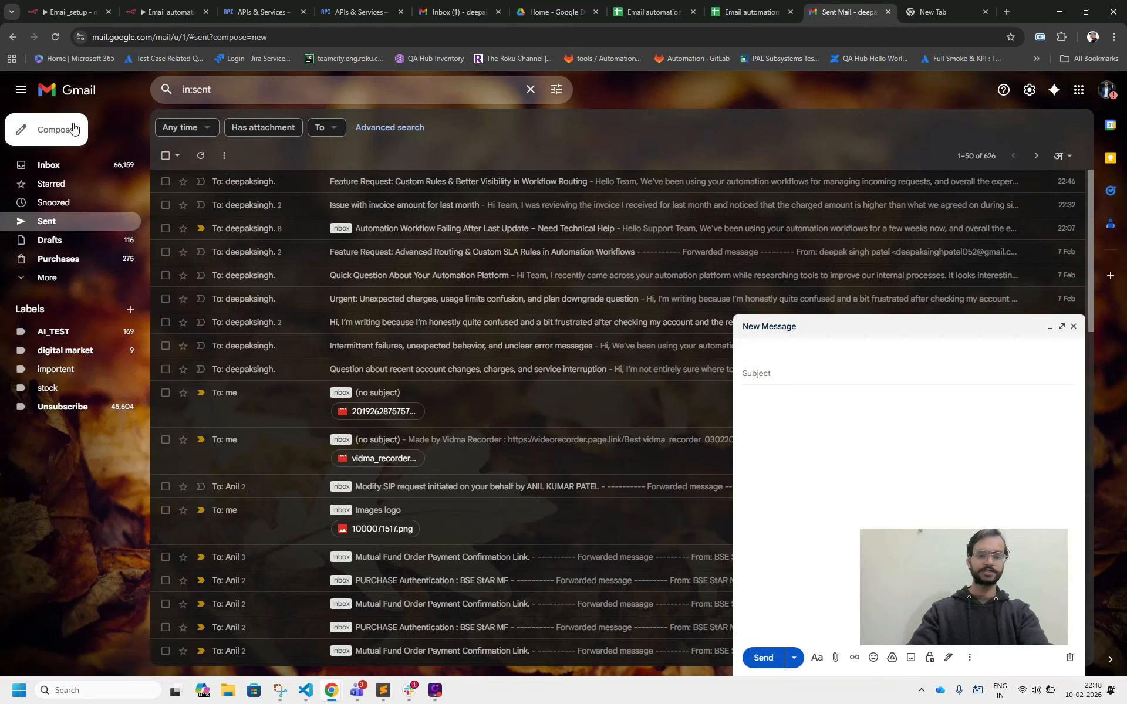
left_click(1062, 327)
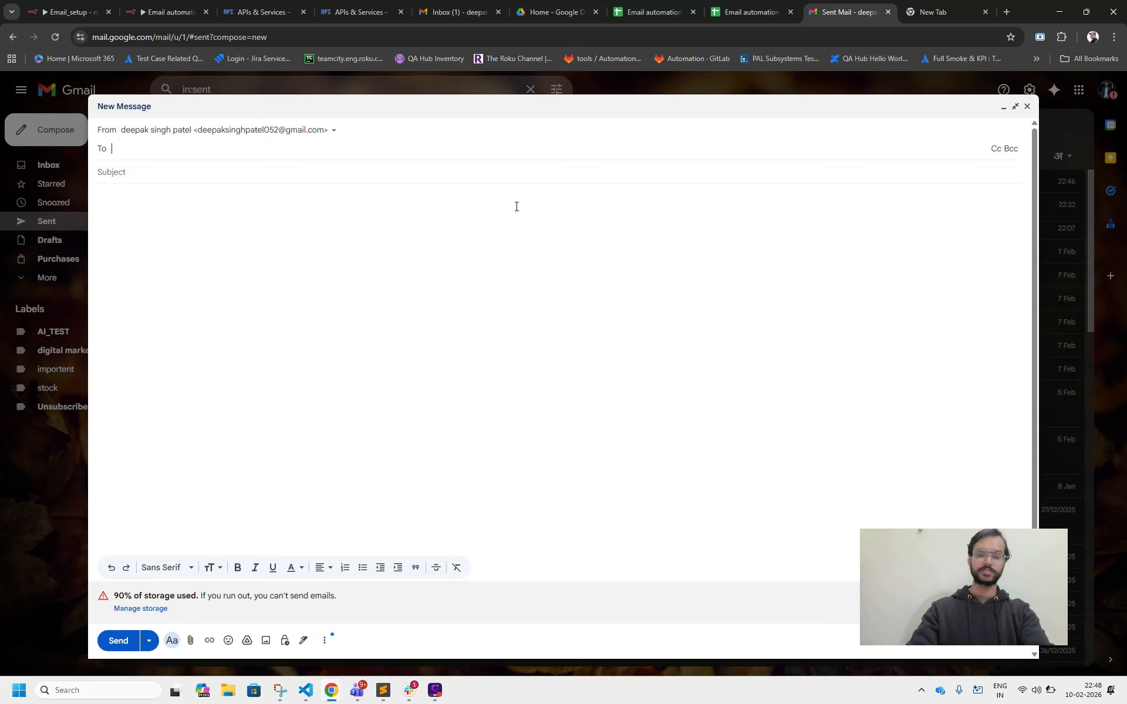
type("dee")
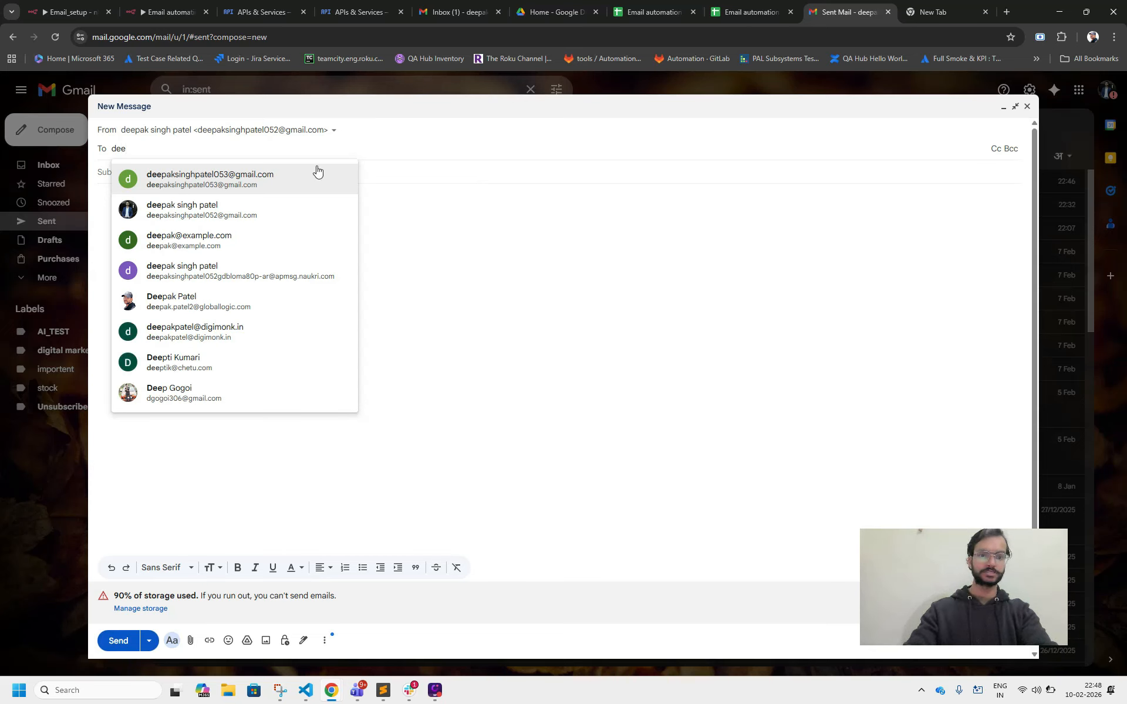
left_click(271, 178)
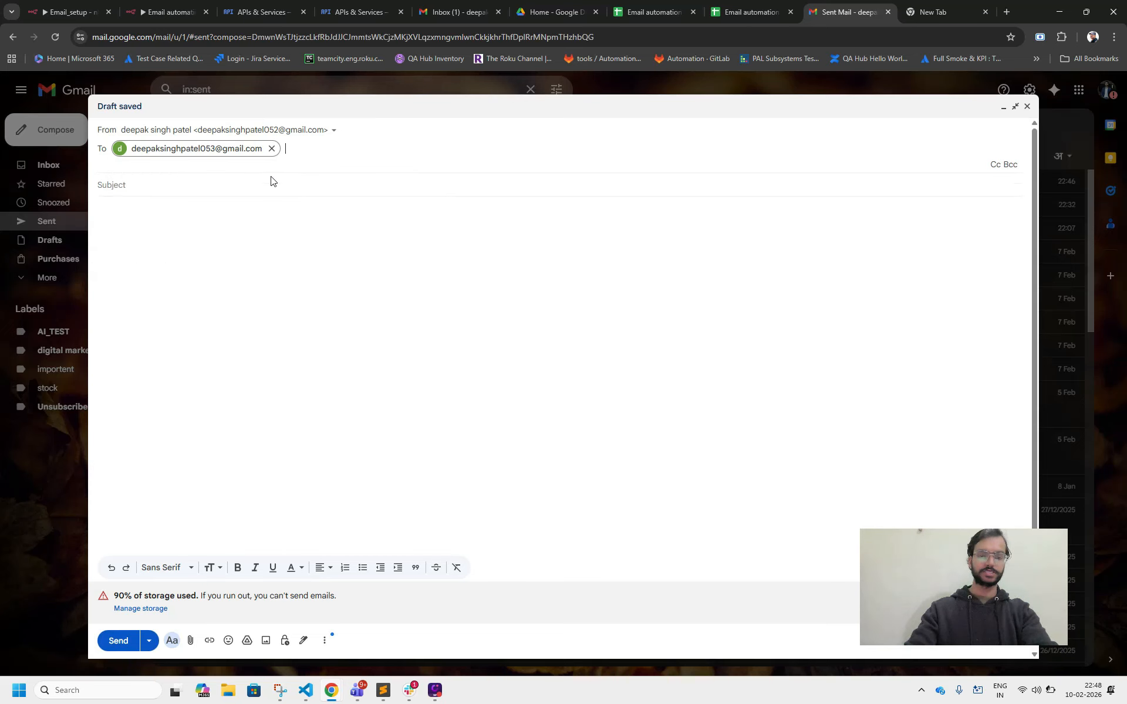
left_click(187, 181)
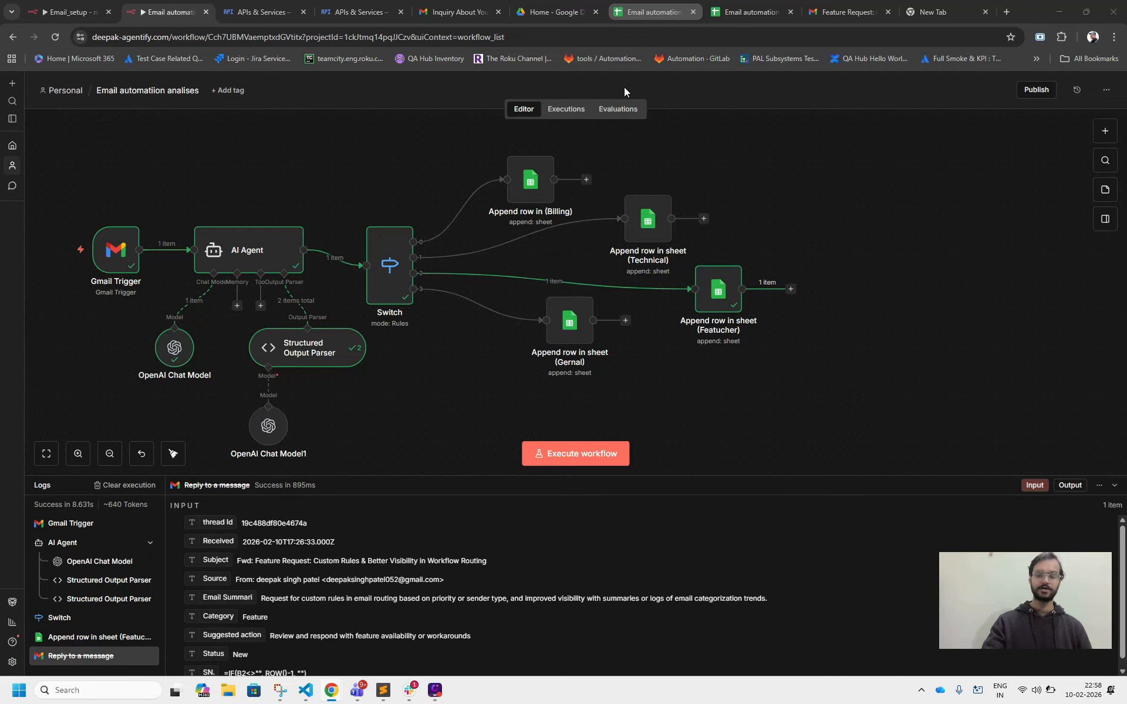
Switch to the spreadsheet and review the appended rows in the Feature, General and Billing sheets.
left_click(649, 12)
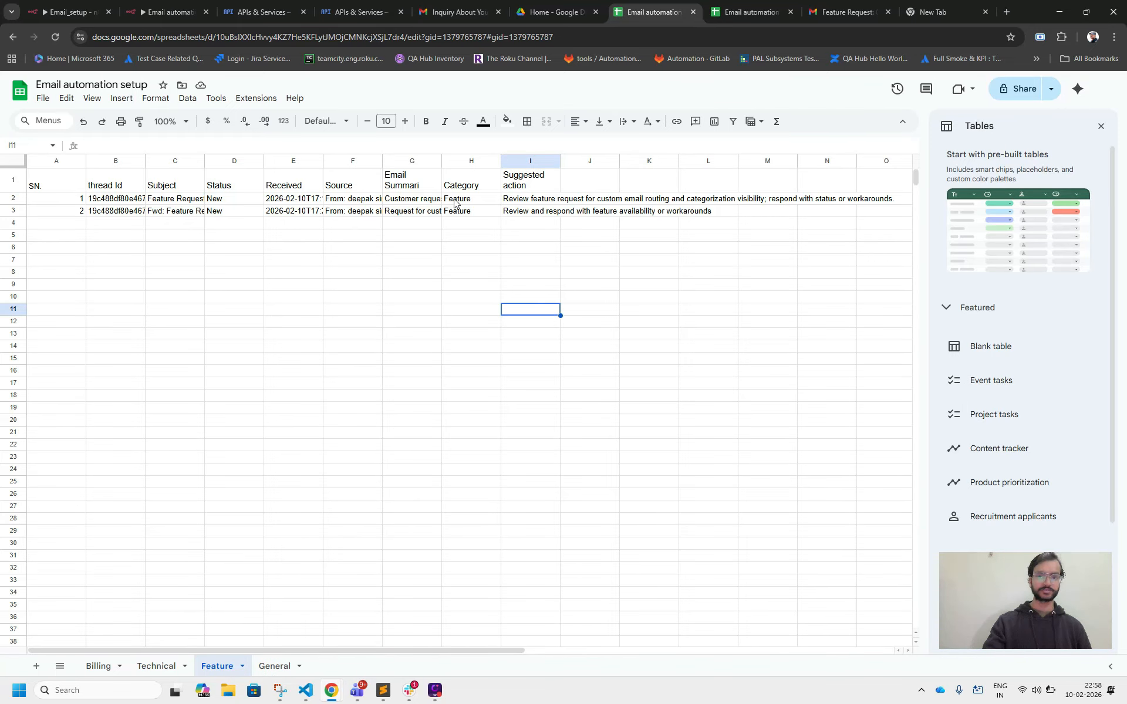
left_click(277, 666)
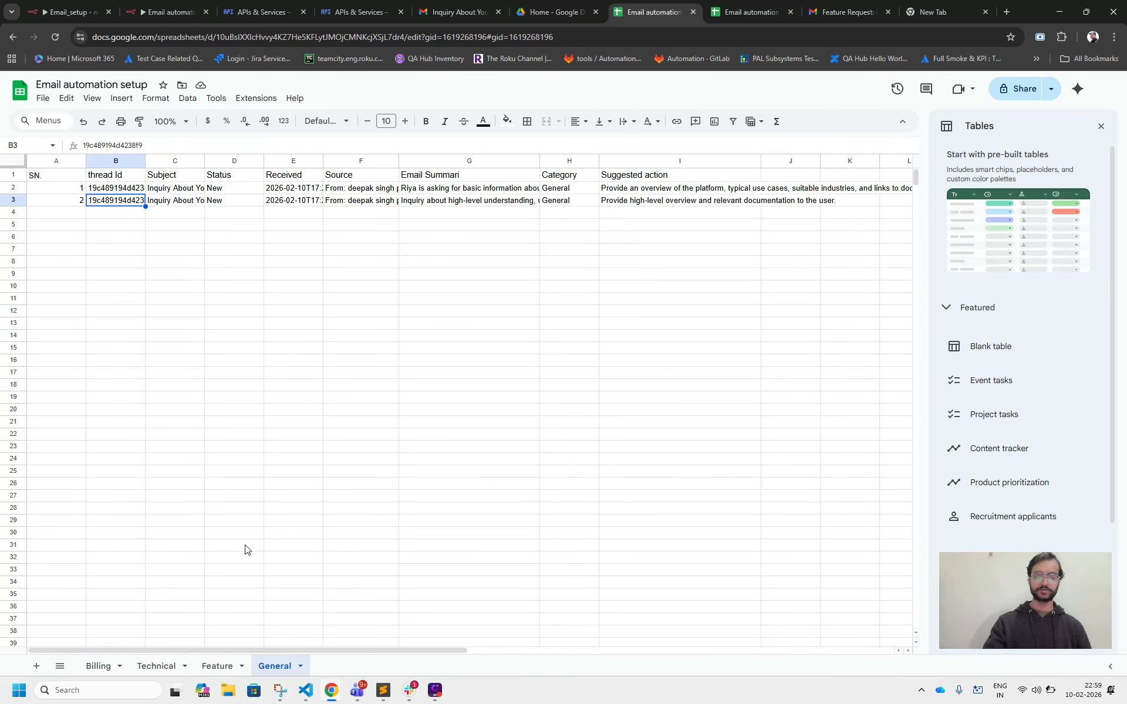
left_click(99, 667)
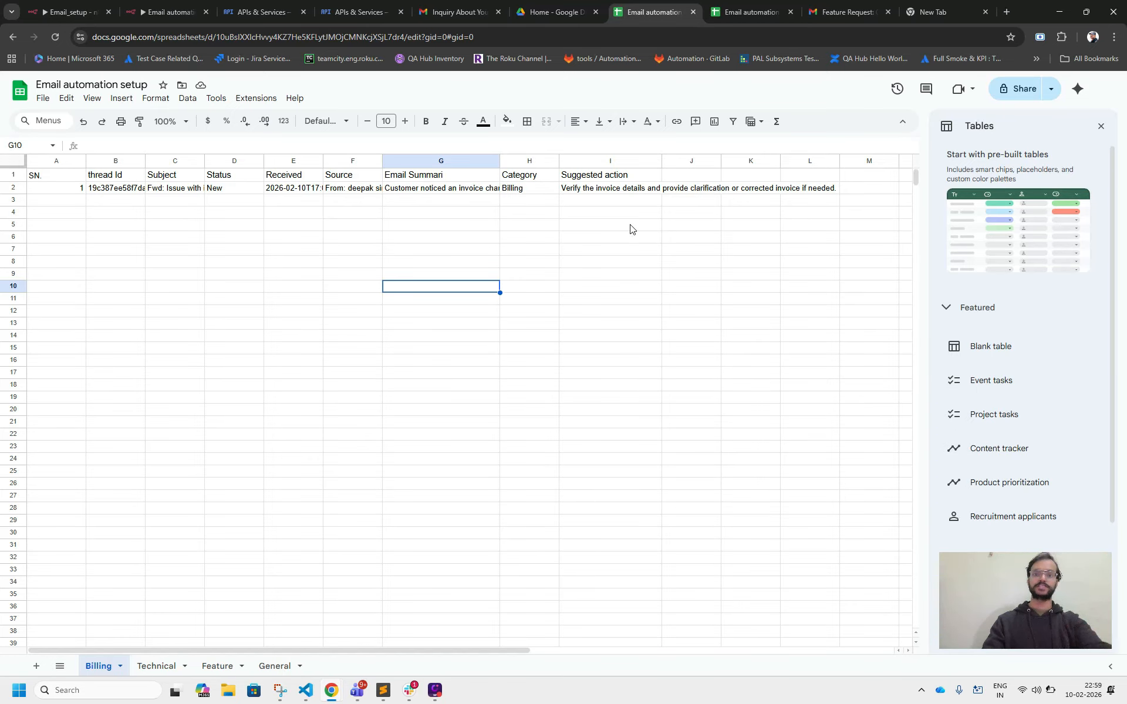
Return to the n8n workflow and move the Gernal append node slightly down and right on the canvas.
left_click(195, 7)
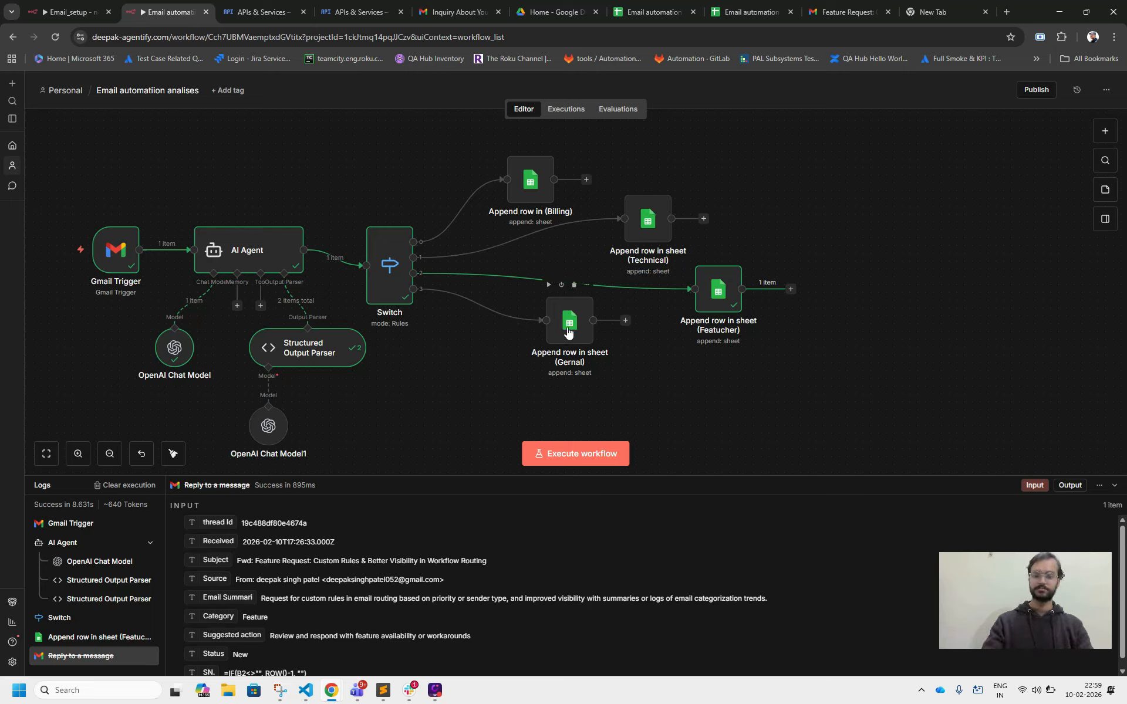
left_click_drag(567, 331, 575, 339)
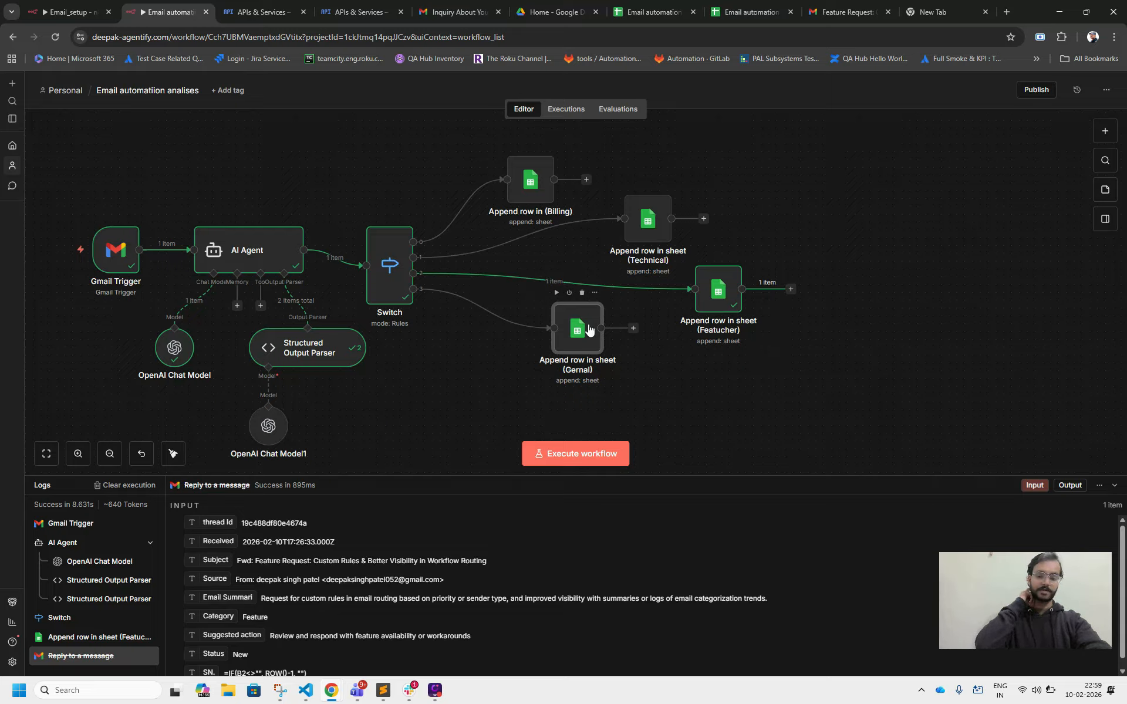
Add a Gmail Reply to a message node after the Append row in sheet (Featucher) node.
left_click(791, 290)
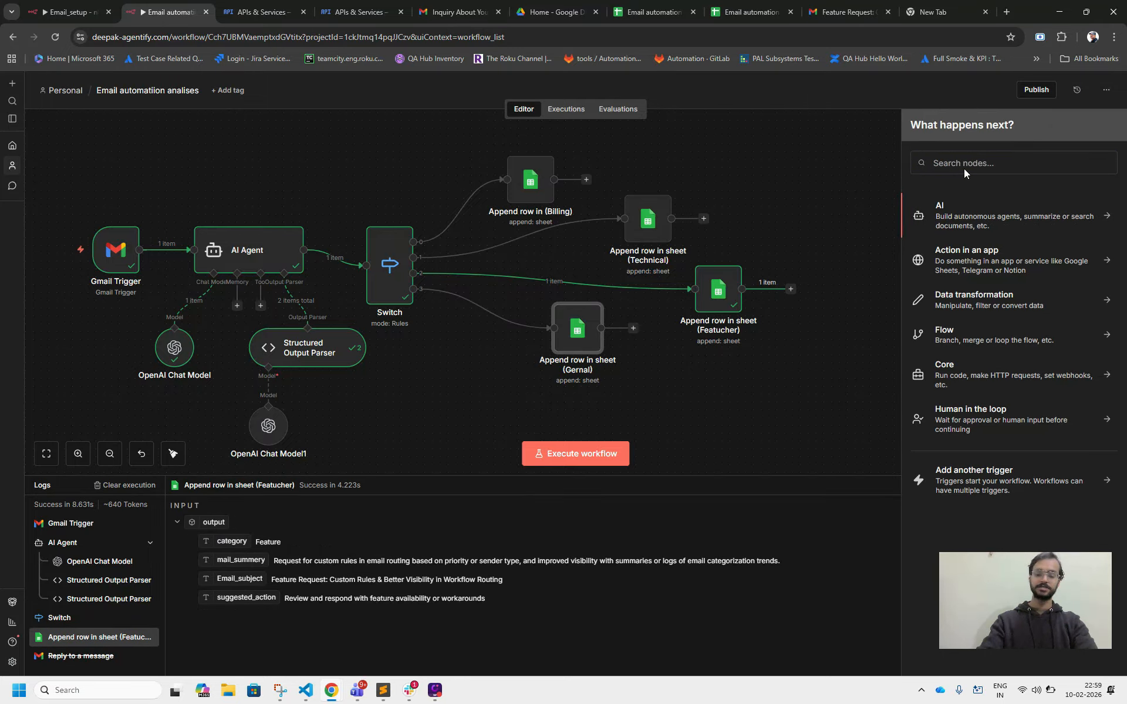
key("i")
key("l")
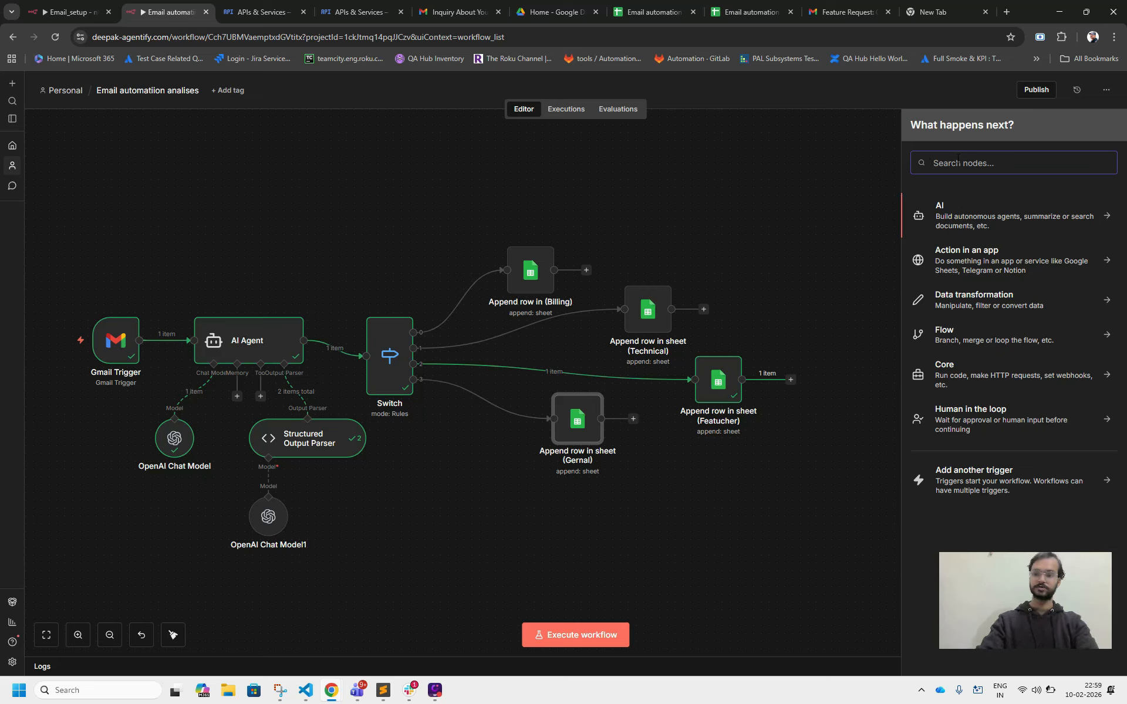
type("Gmail")
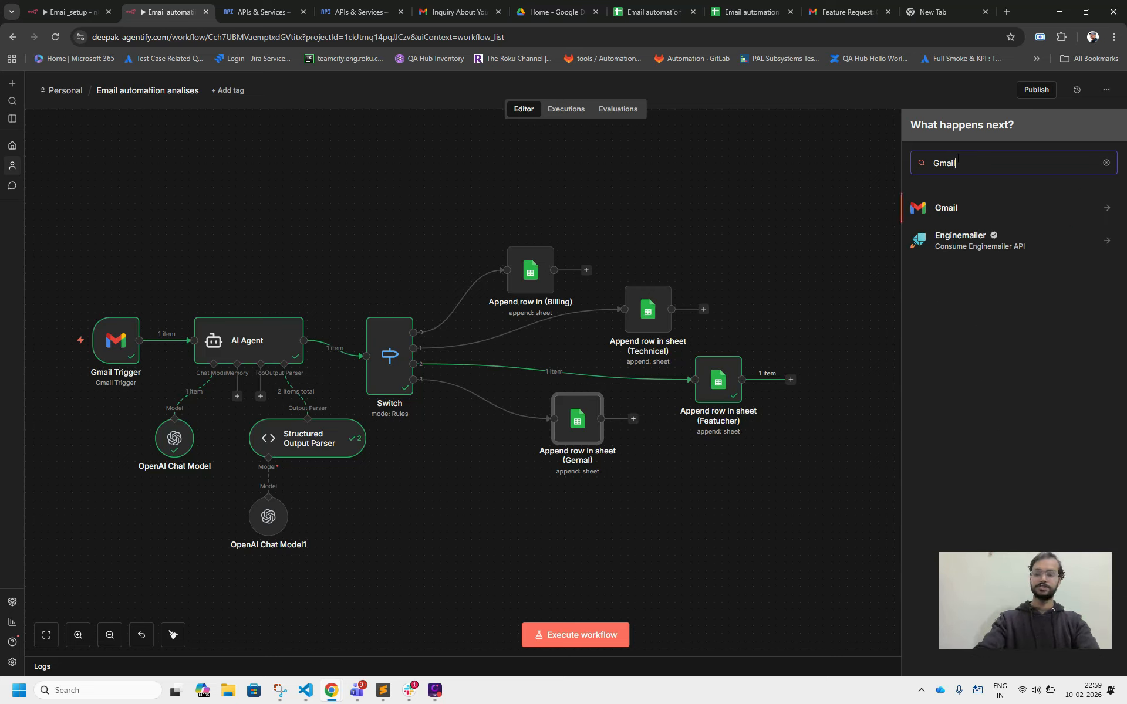
left_click(955, 216)
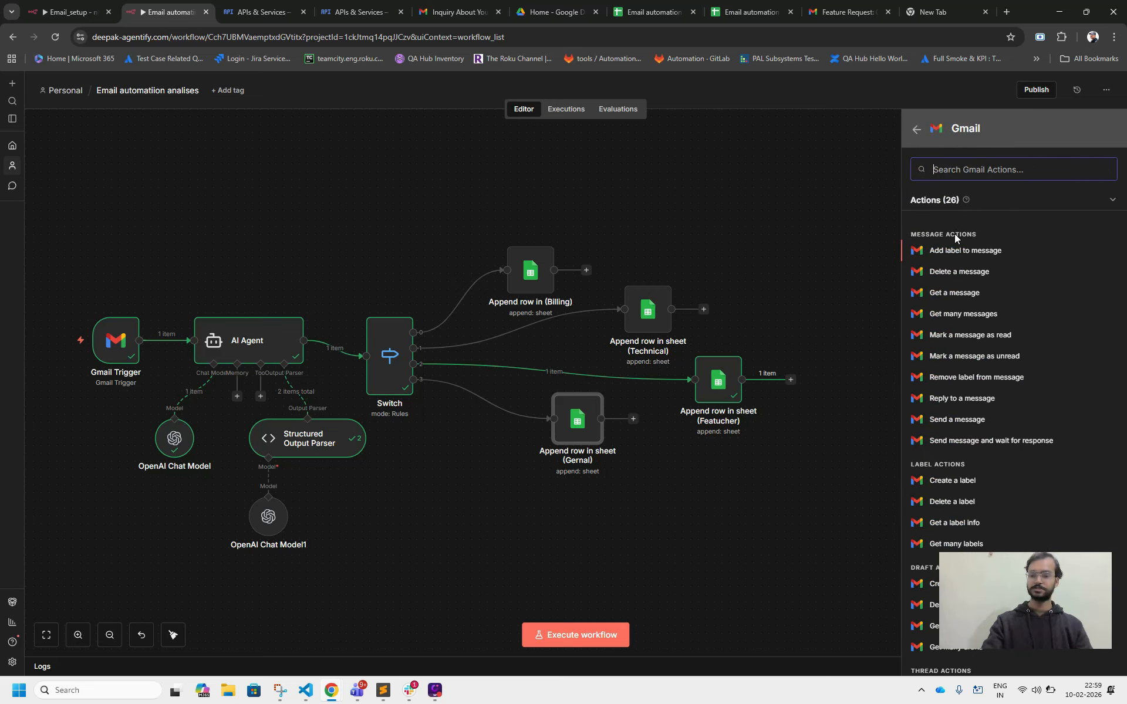
left_click(957, 399)
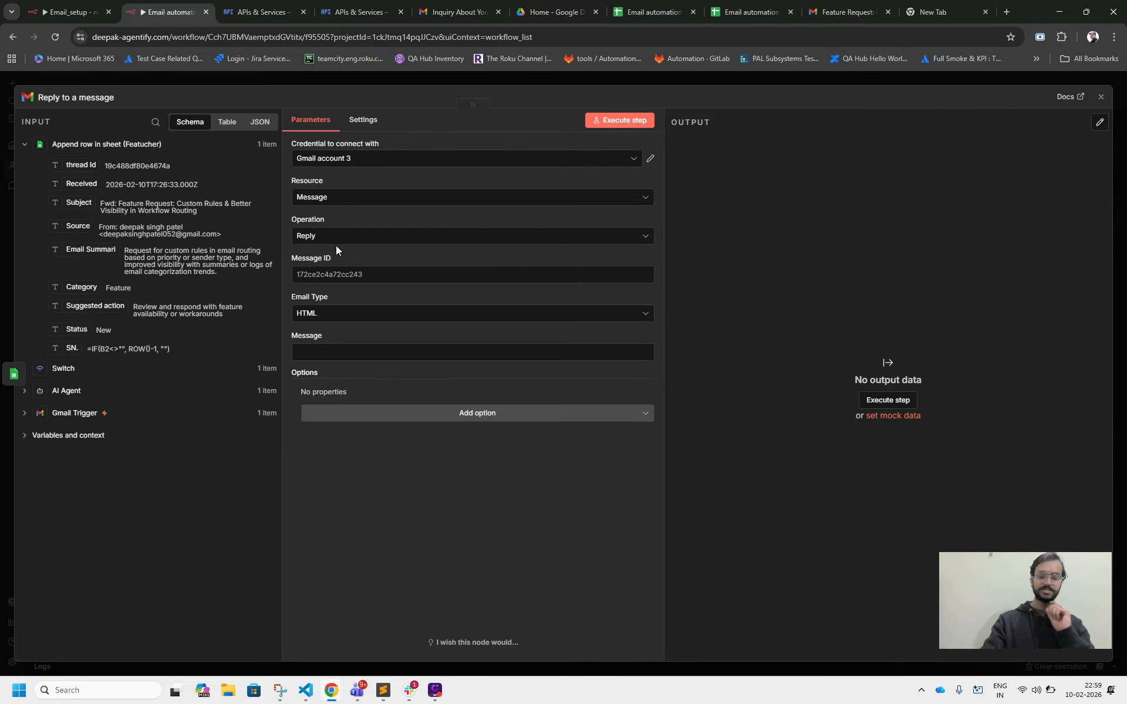
Map the reply's Message ID to the Gmail Trigger's id field and set the email type to Text.
left_click(325, 278)
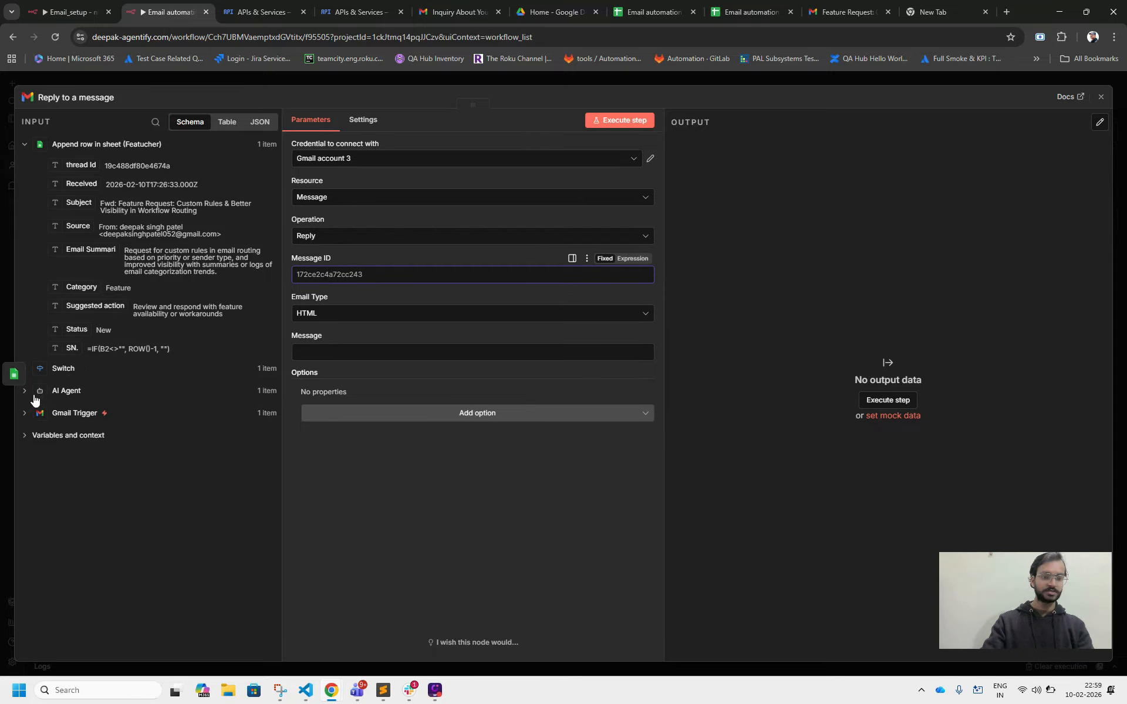
left_click(26, 414)
scroll(28, 416, "down", 3)
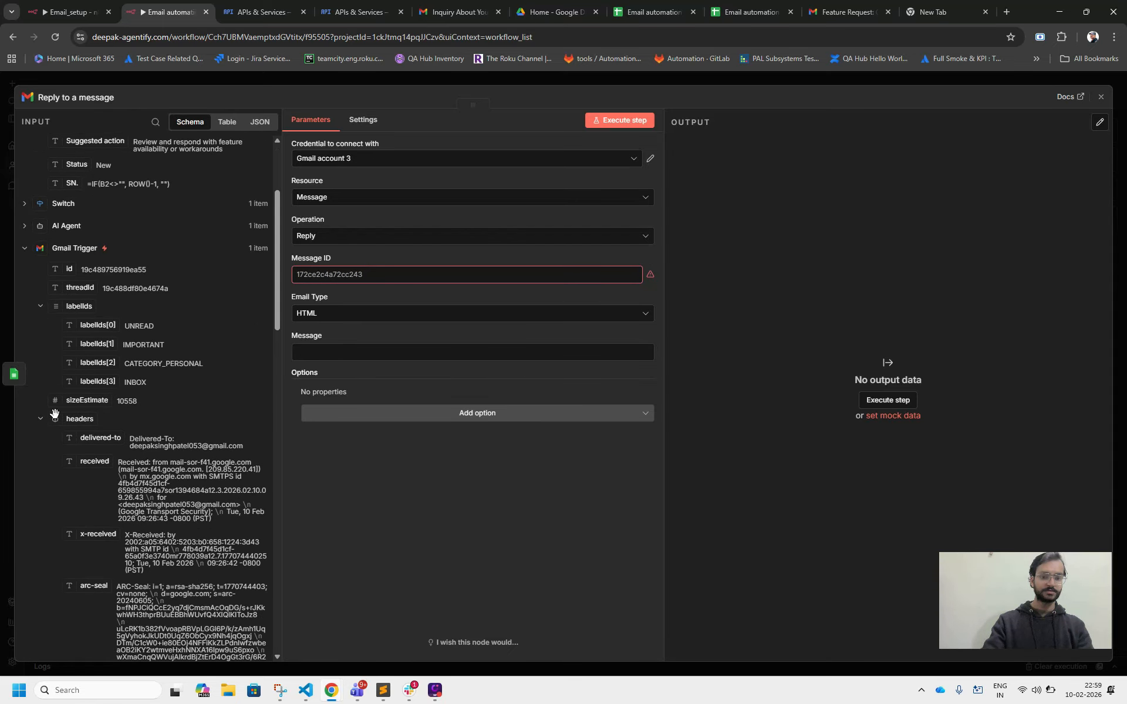
left_click_drag(68, 270, 327, 283)
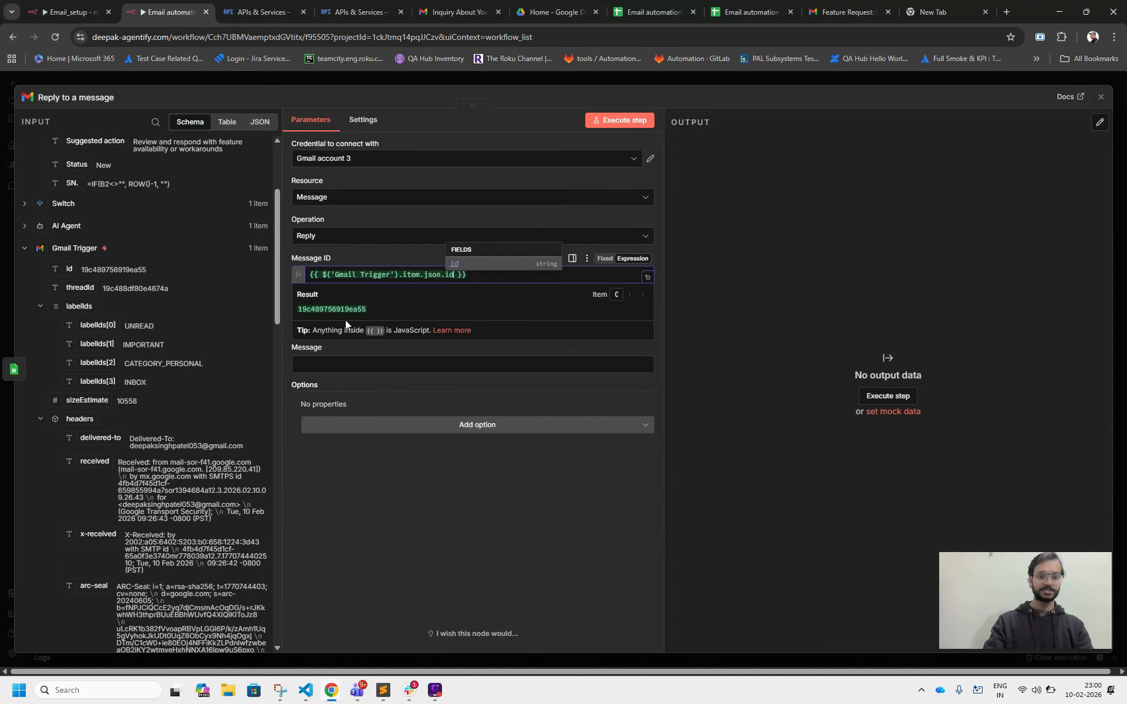
left_click(389, 451)
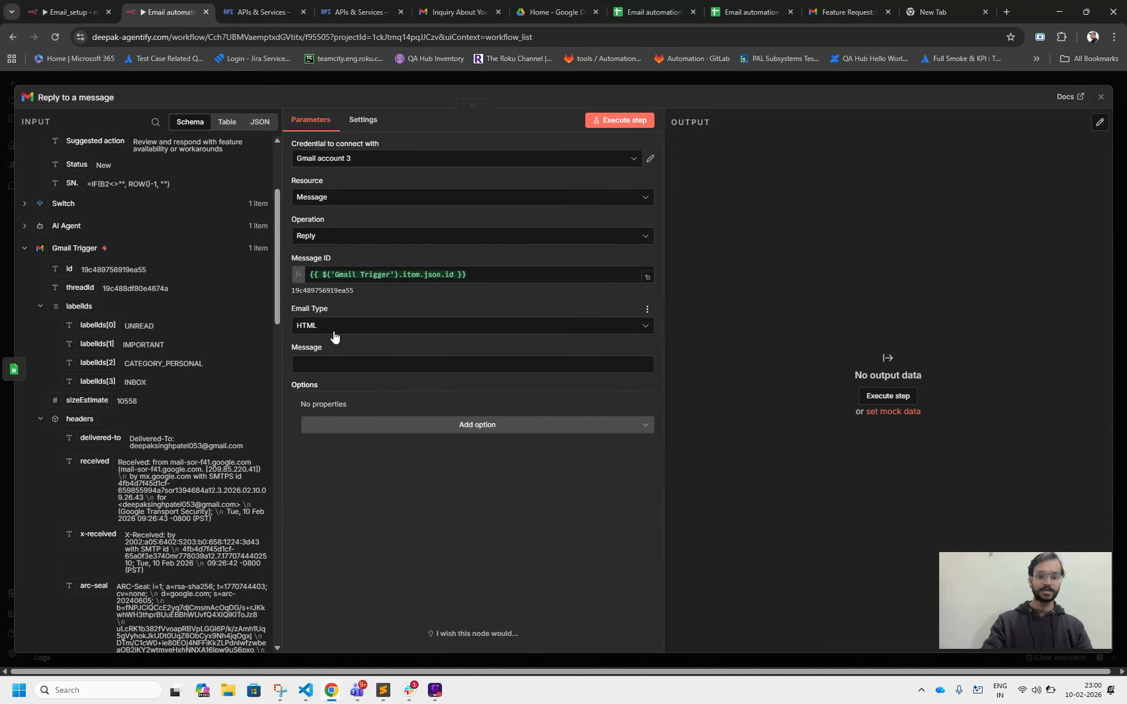
left_click(334, 332)
left_click(337, 357)
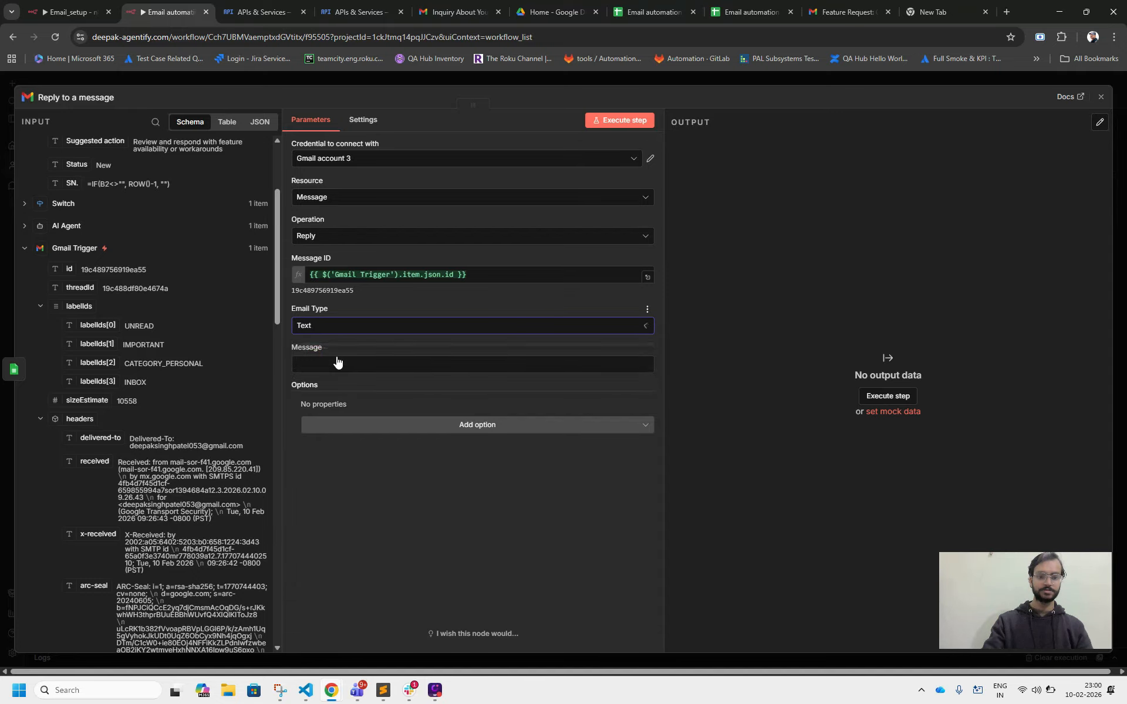
Set the message to "Hi, Thank you for reaching out. We've received your message and will get back to you shortly with the relevant information. Best regards, Team".
left_click(336, 364)
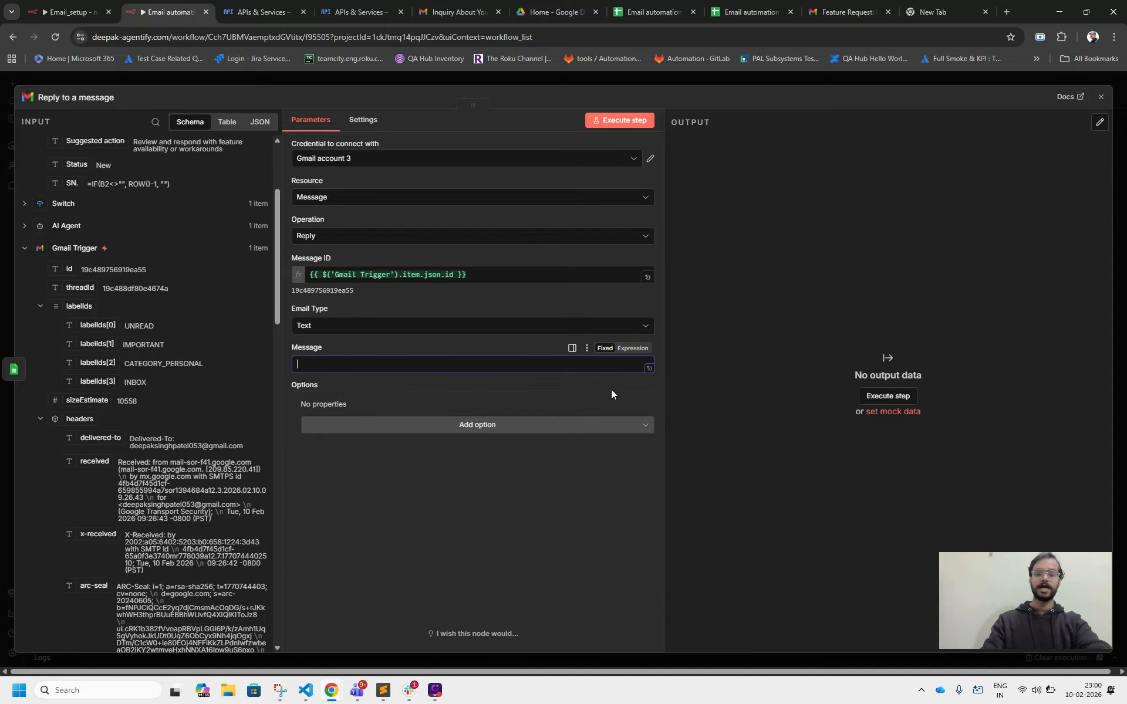
left_click(634, 346)
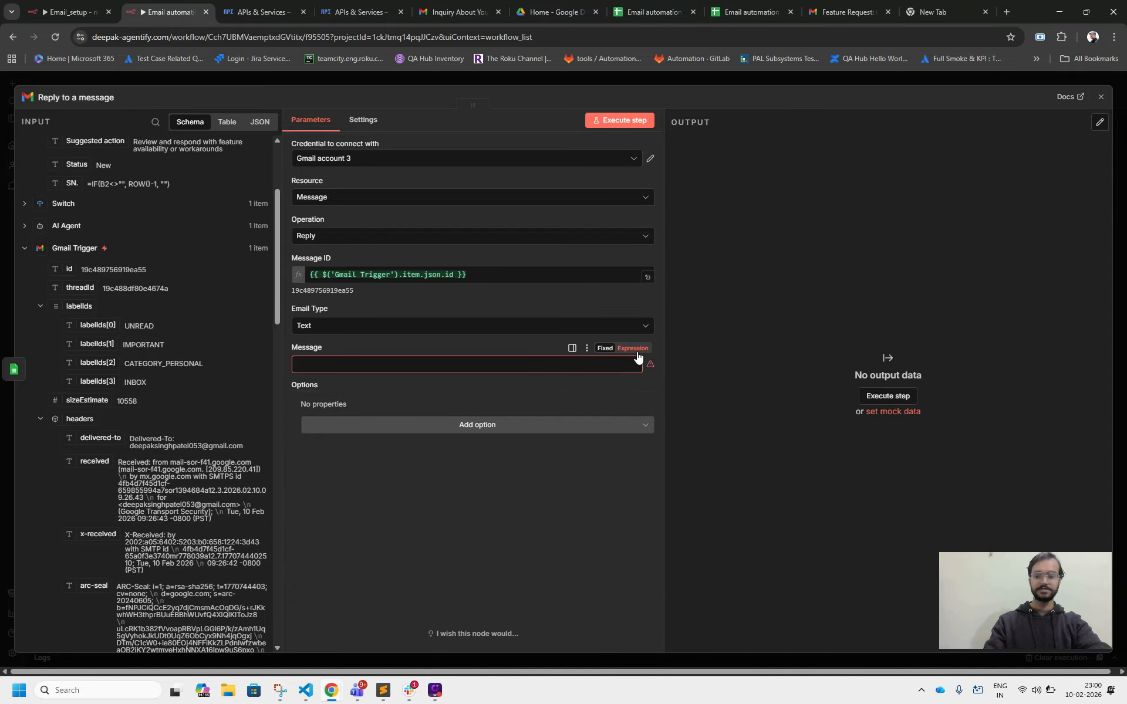
left_click(648, 367)
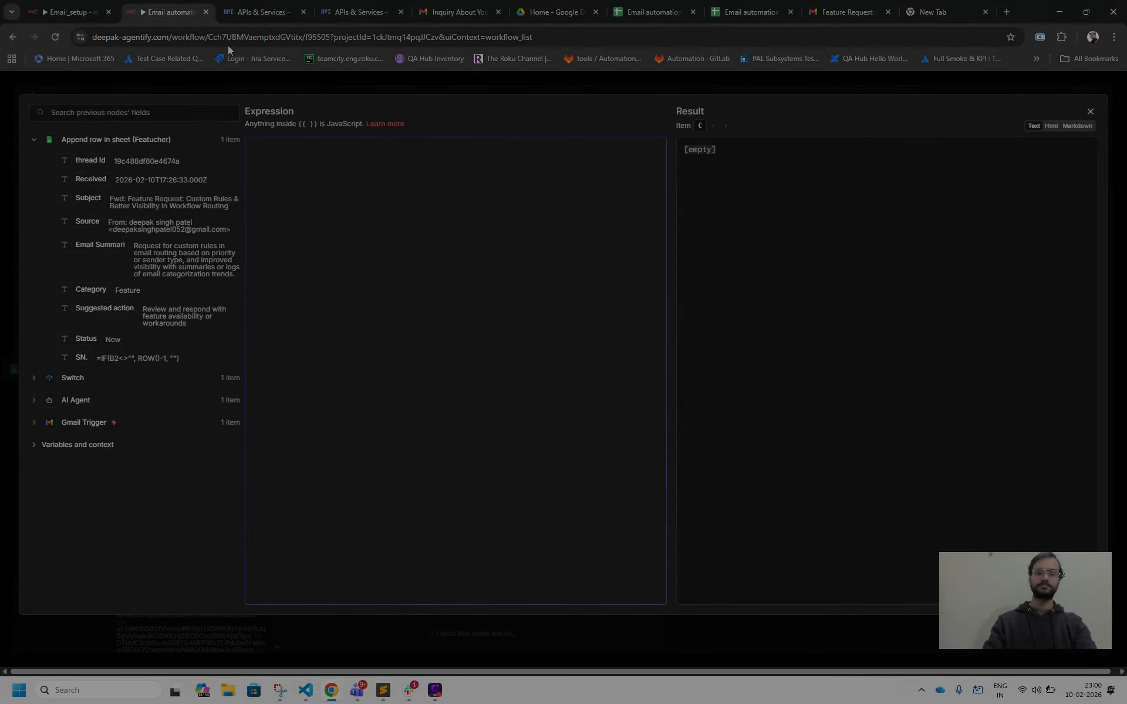
type("Hi,  Thank you for reaching out. We’ve received your message and will get back to you shortly with the relevant information.  Best regards, Team")
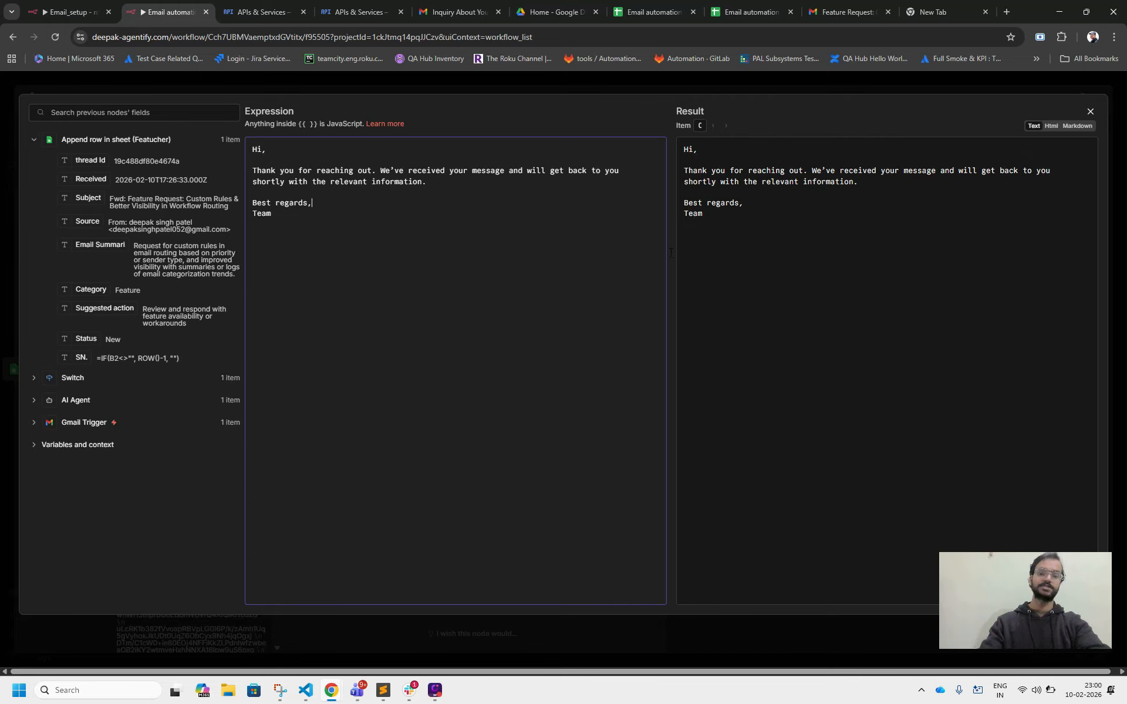
left_click(1090, 111)
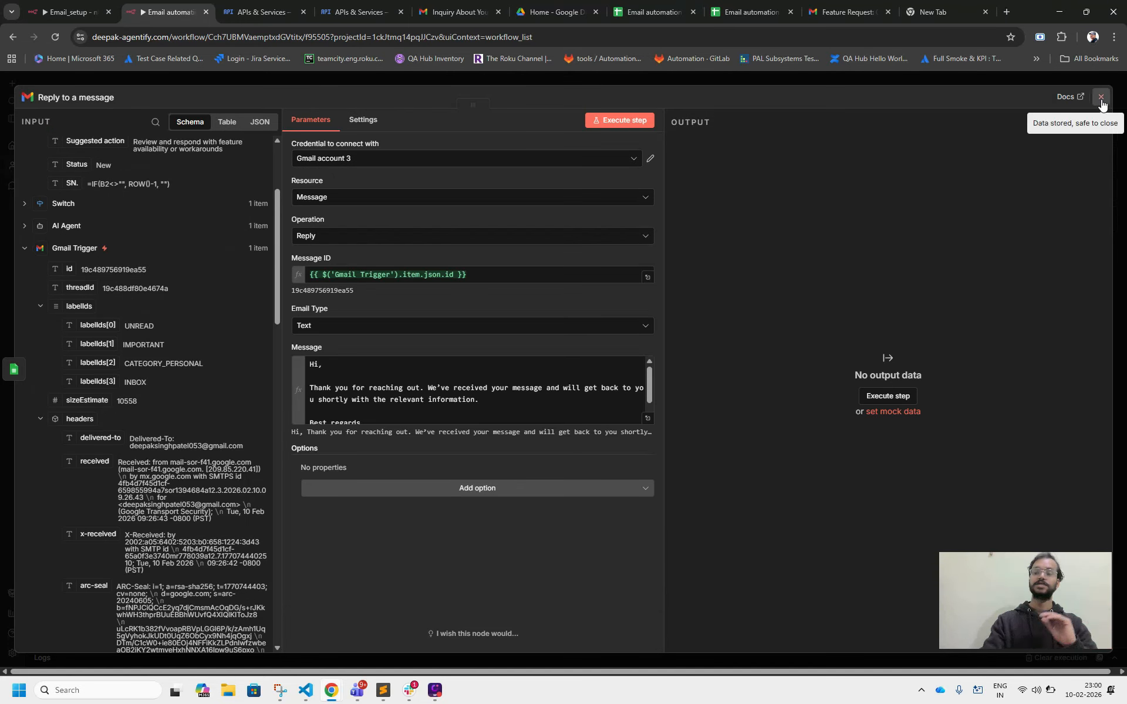
left_click(1101, 98)
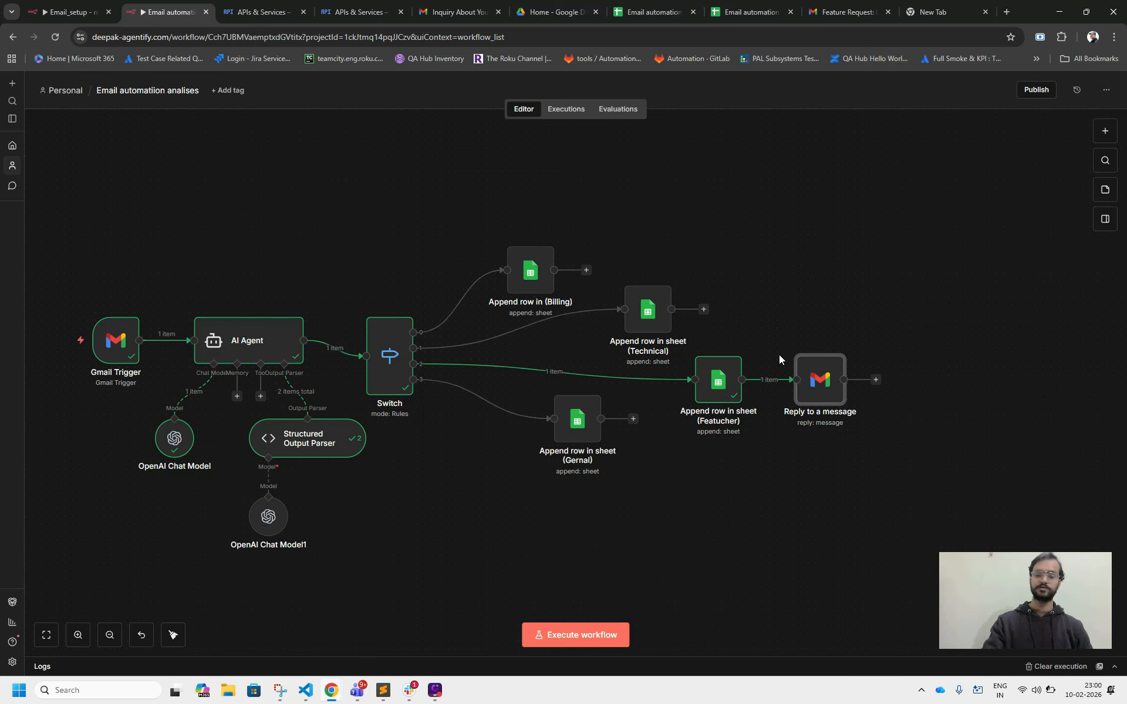
Move the Reply to a message node slightly up and right on the canvas and execute the workflow.
left_click_drag(804, 375, 828, 335)
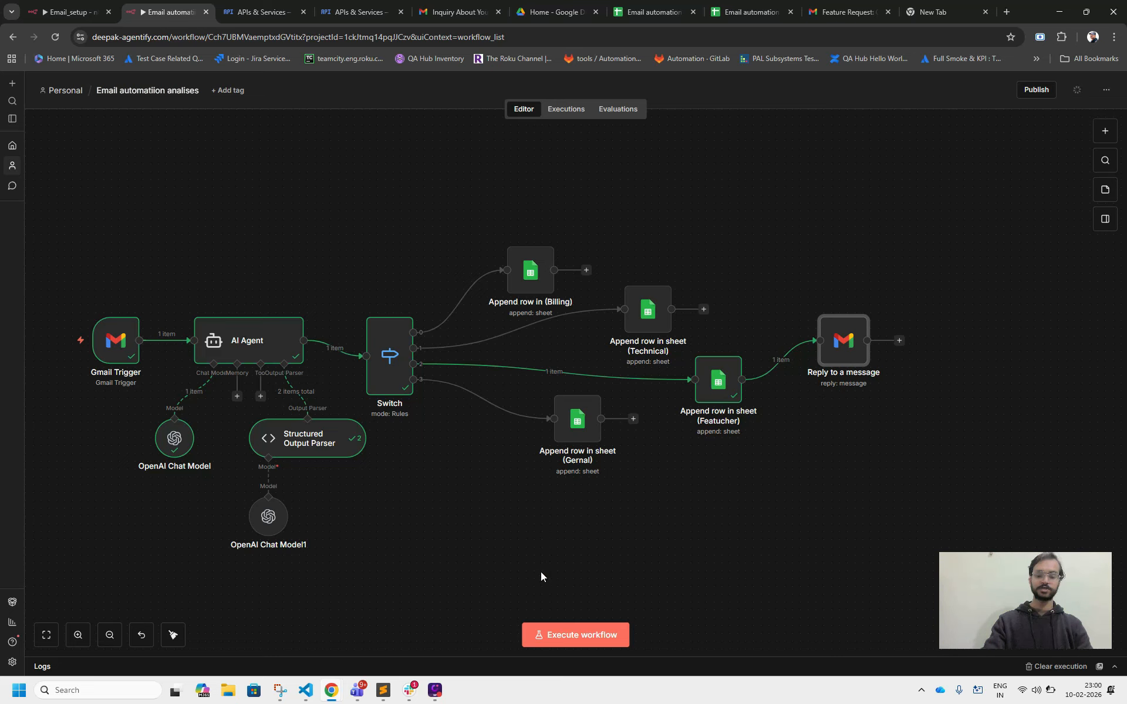
left_click(568, 637)
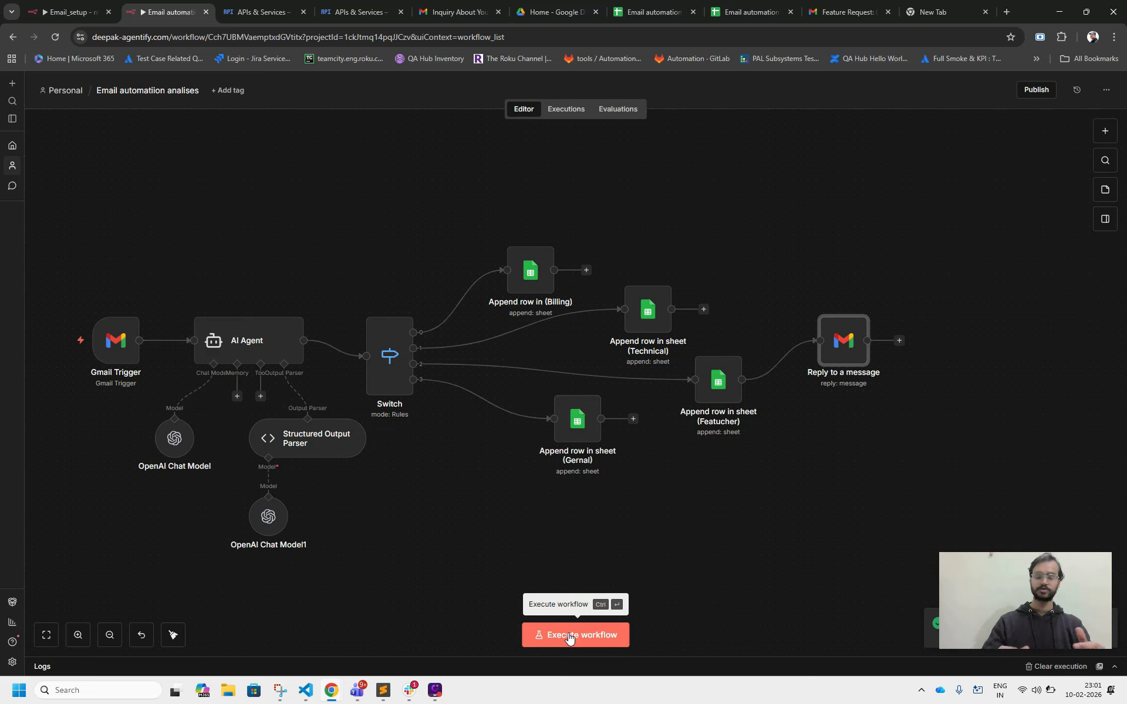
Switch to the receiving Gmail account and delete the Feature Request: Custom Rules & Better Visibility in Workflow Routing message from the inbox.
left_click(440, 5)
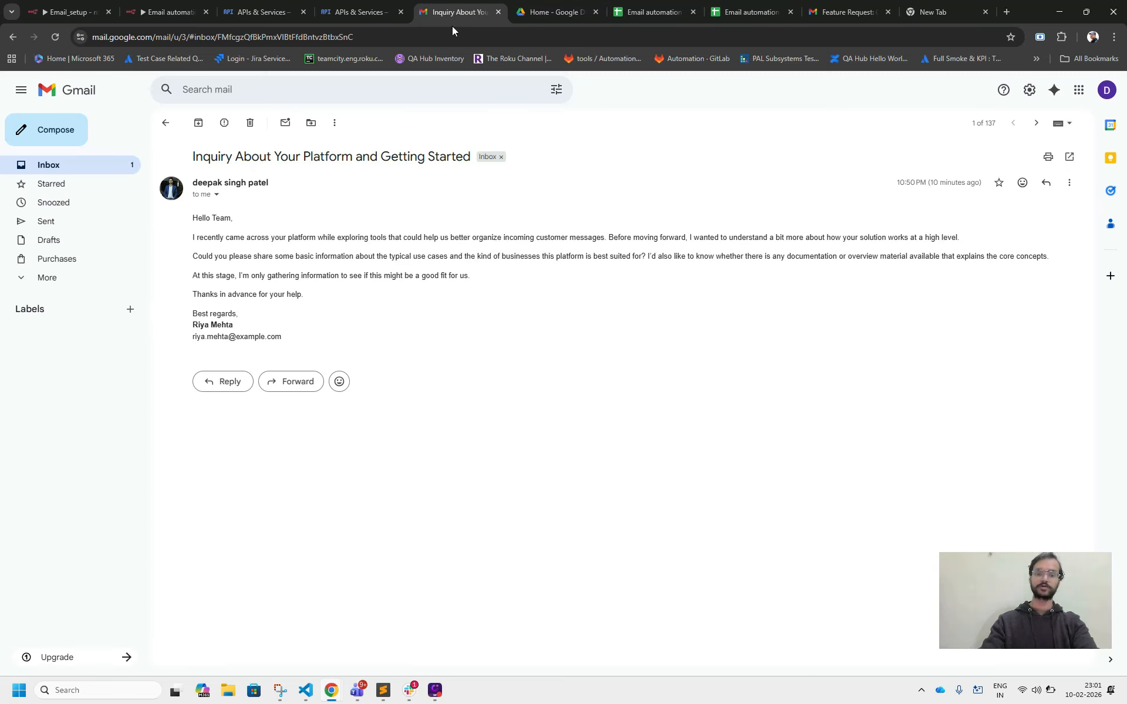
left_click(109, 168)
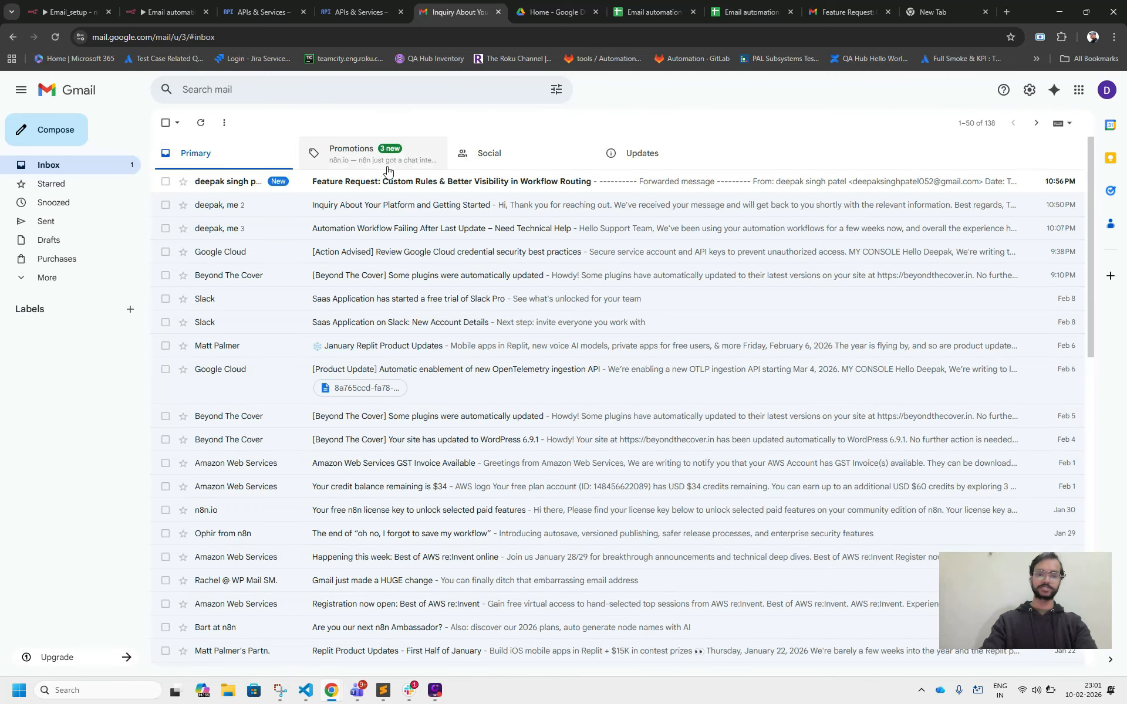
left_click(167, 181)
left_click(252, 122)
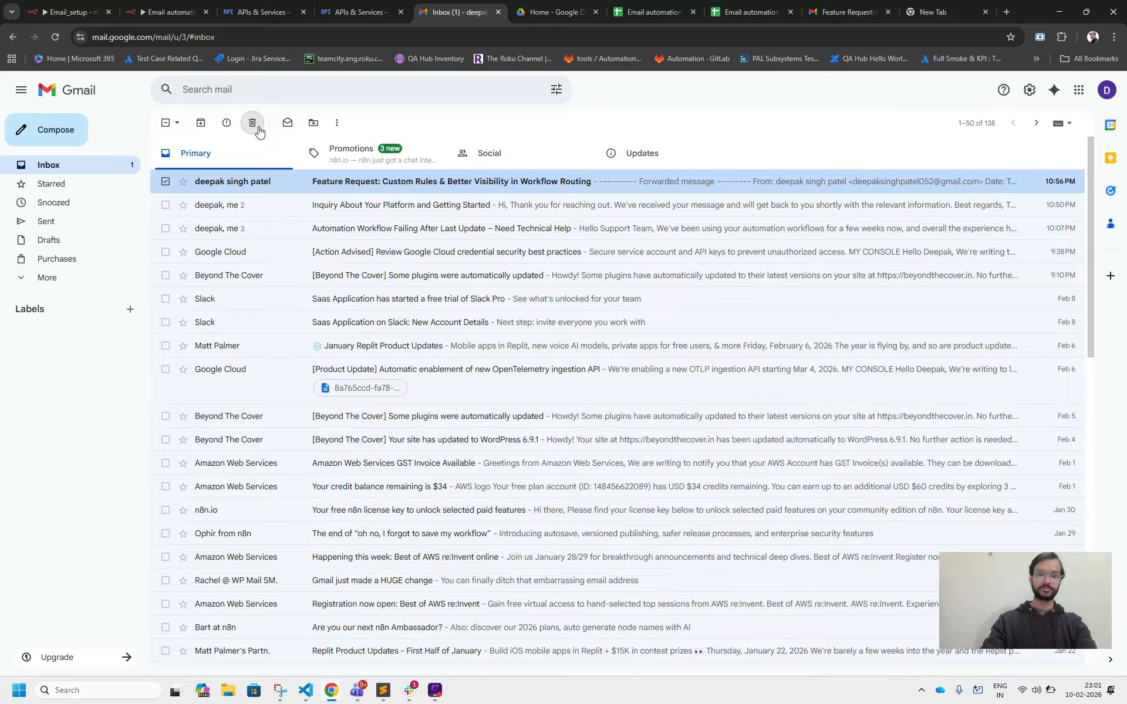
In the sending Gmail account, start forwarding the original Feature Request message and remove the forwarded-message header above "Hello Team,".
left_click(832, 10)
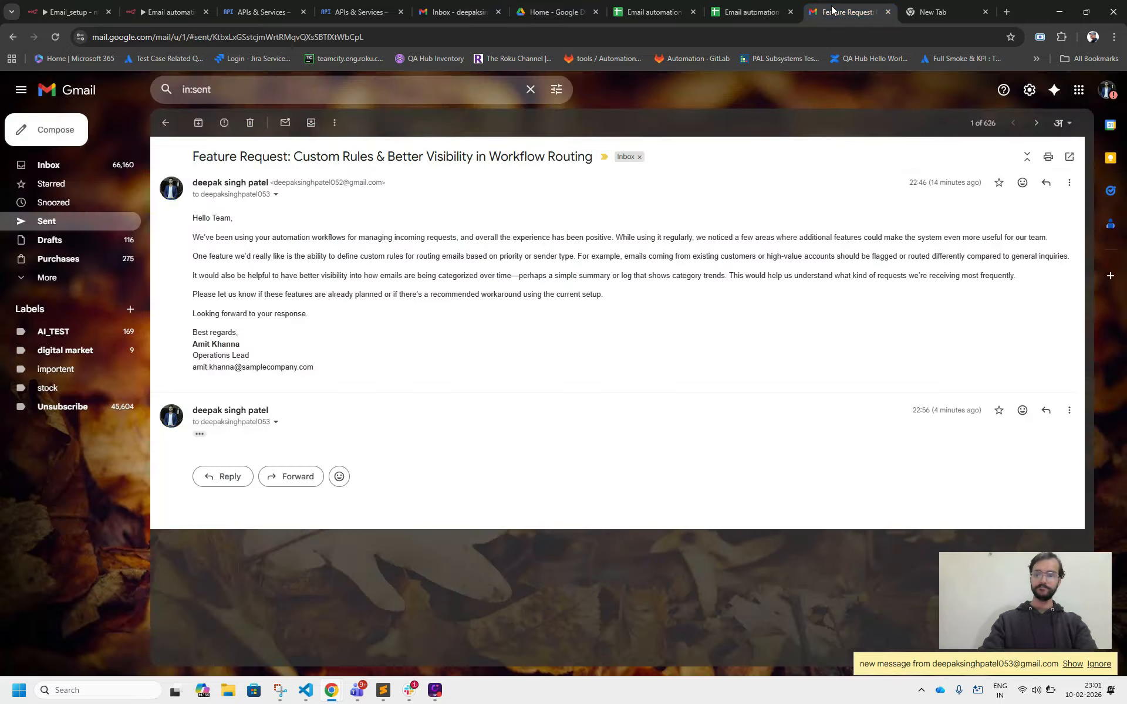
left_click(1067, 188)
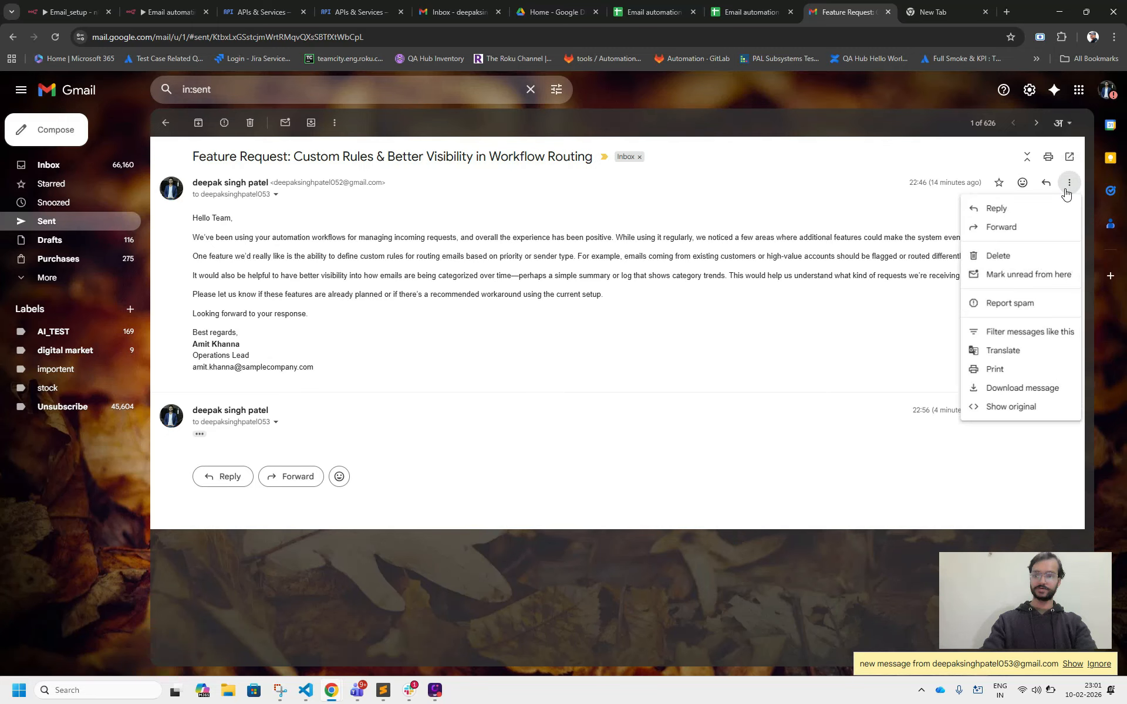
left_click(1002, 227)
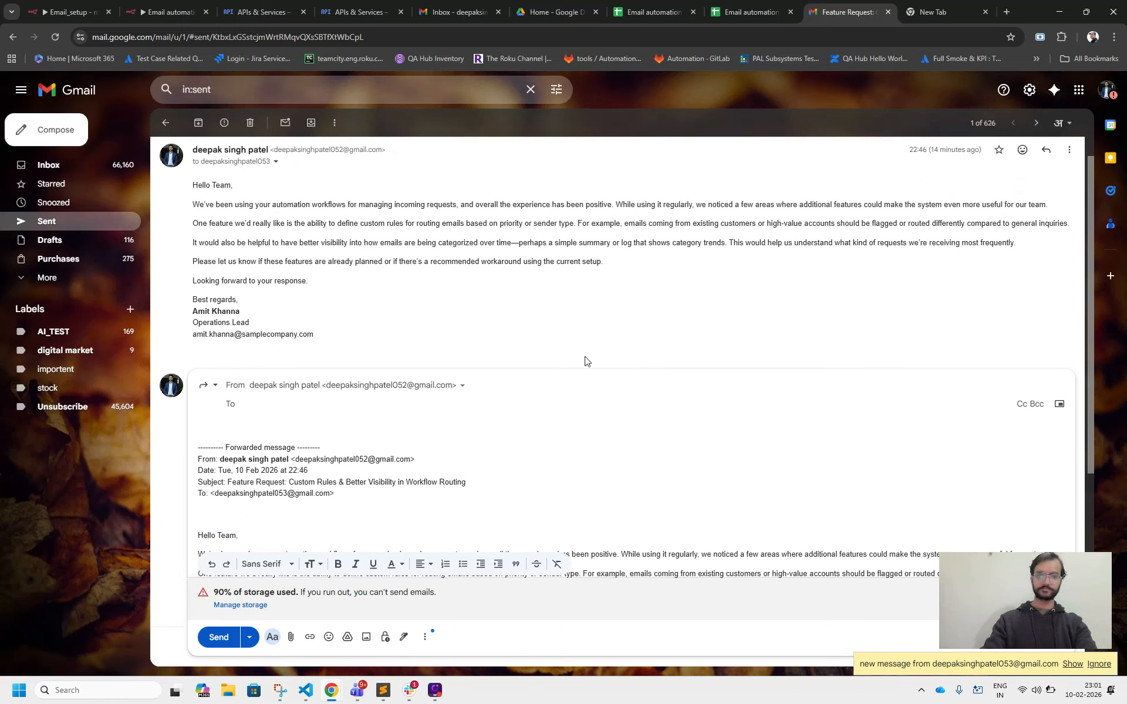
left_click(304, 494)
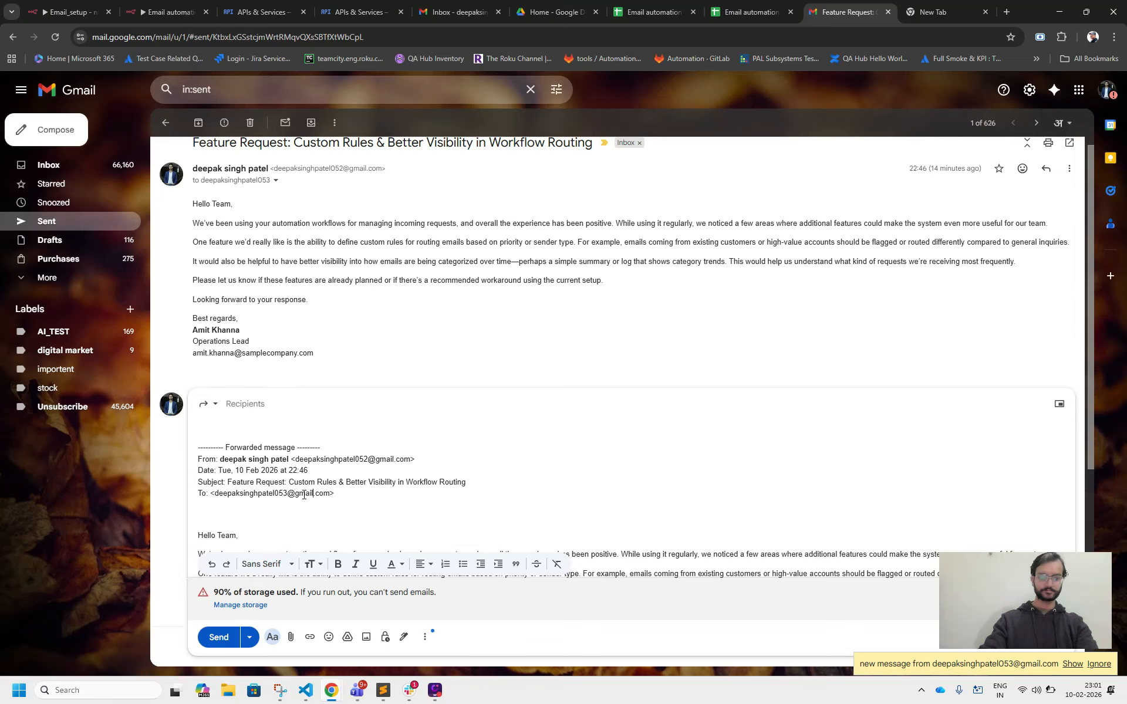
key("shift+Left")
key("shift+Left")
key("shift+Left")
key("shift+Left")
key("shift+Left")
key("shift+Left")
key("shift+Left")
key("shift+Left")
key("shift+Left")
key("shift+Left")
key("shift+Left")
key("shift+Left")
key("shift+Left")
key("shift+Left")
key("shift+Left")
key("shift+Left")
key("shift+Left")
key("shift+Left")
key("shift+Left")
key("shift+Left")
key("ctrl+c")
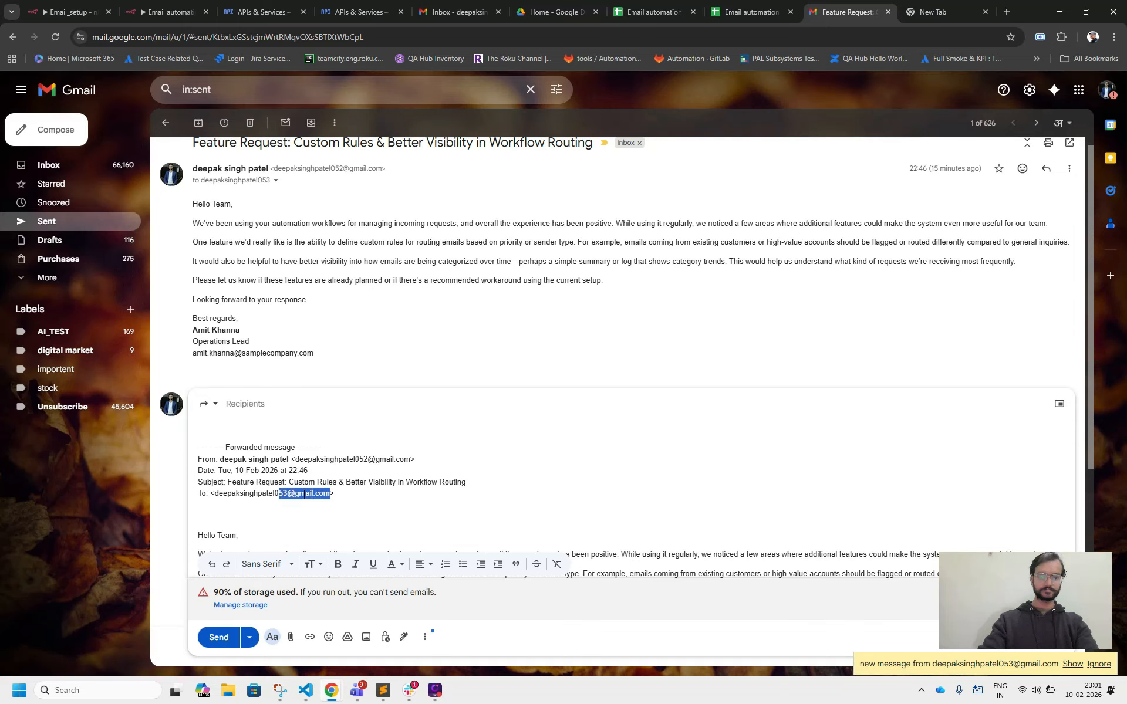
key("BackSpace")
key("shift+Up")
key("shift+Up")
key("shift+Up")
key("shift+Up")
key("shift+Up")
key("shift+Up")
key("shift+Up")
key("shift+Up")
key("BackSpace")
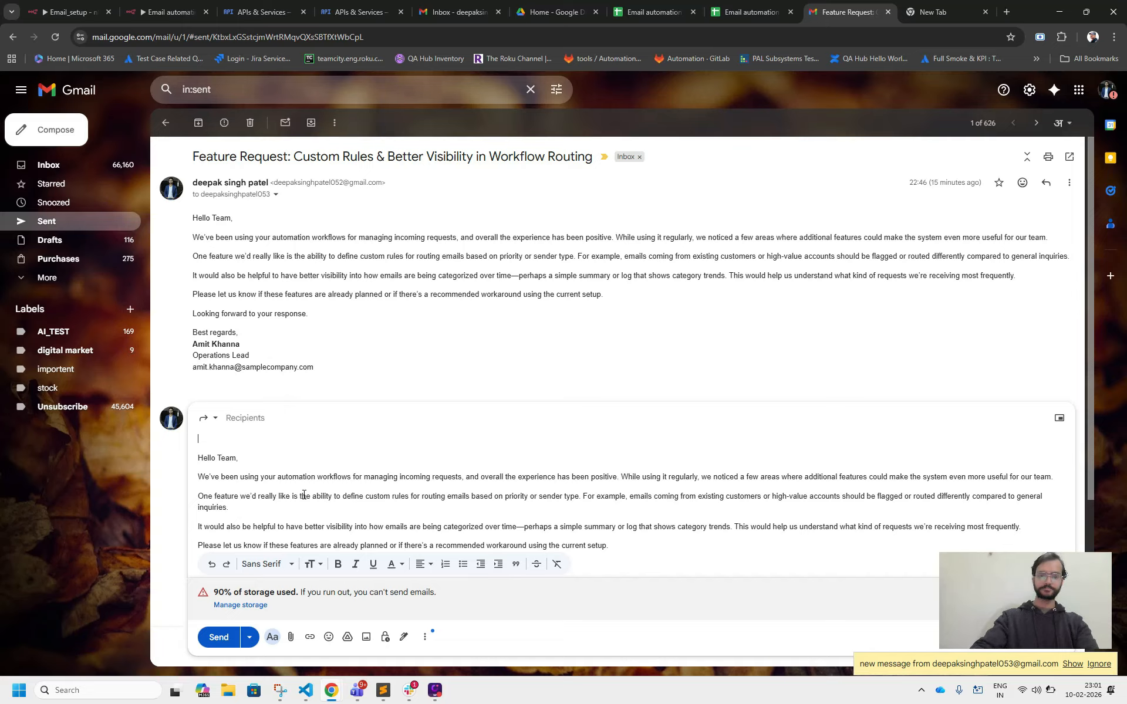
Enter the recipient's e-mail address in the forwarded Feature Request message and send it.
left_click(273, 421)
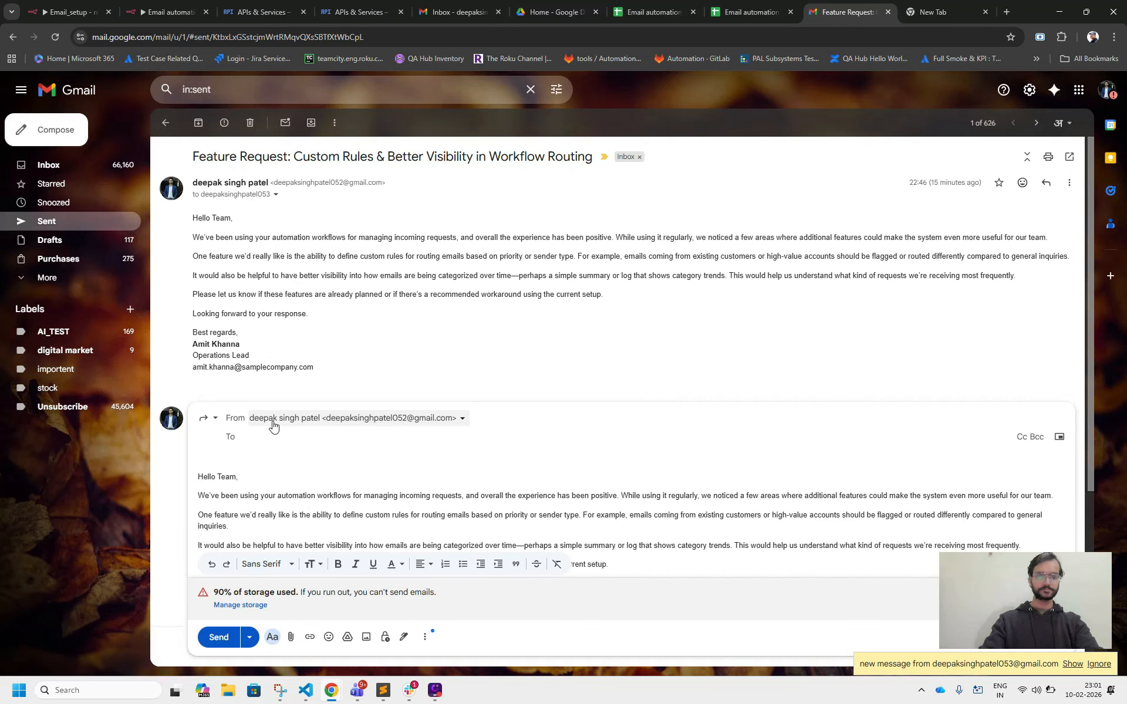
key("ctrl+v")
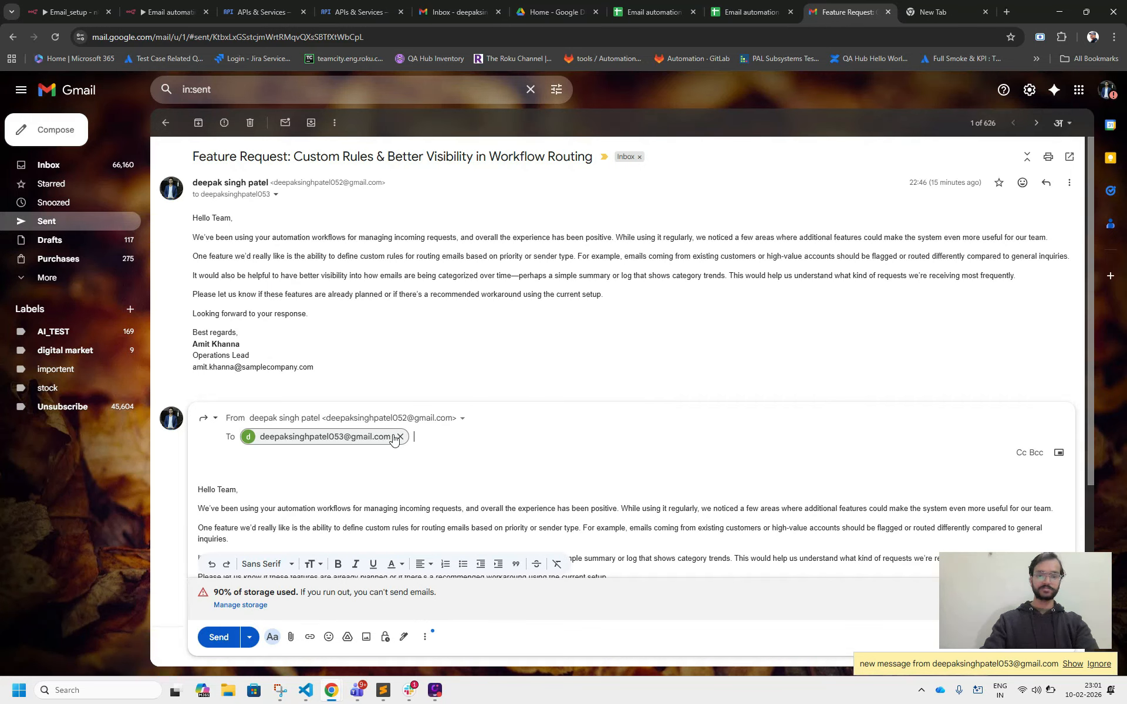
left_click(312, 469)
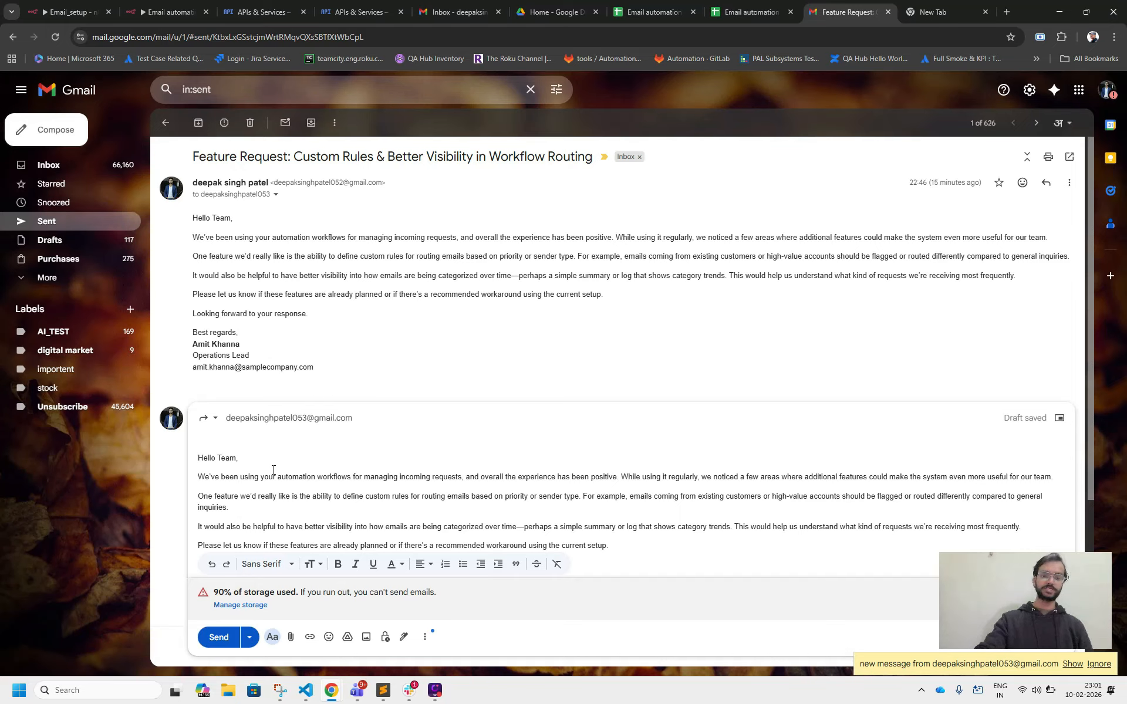
scroll(273, 469, "down", 2)
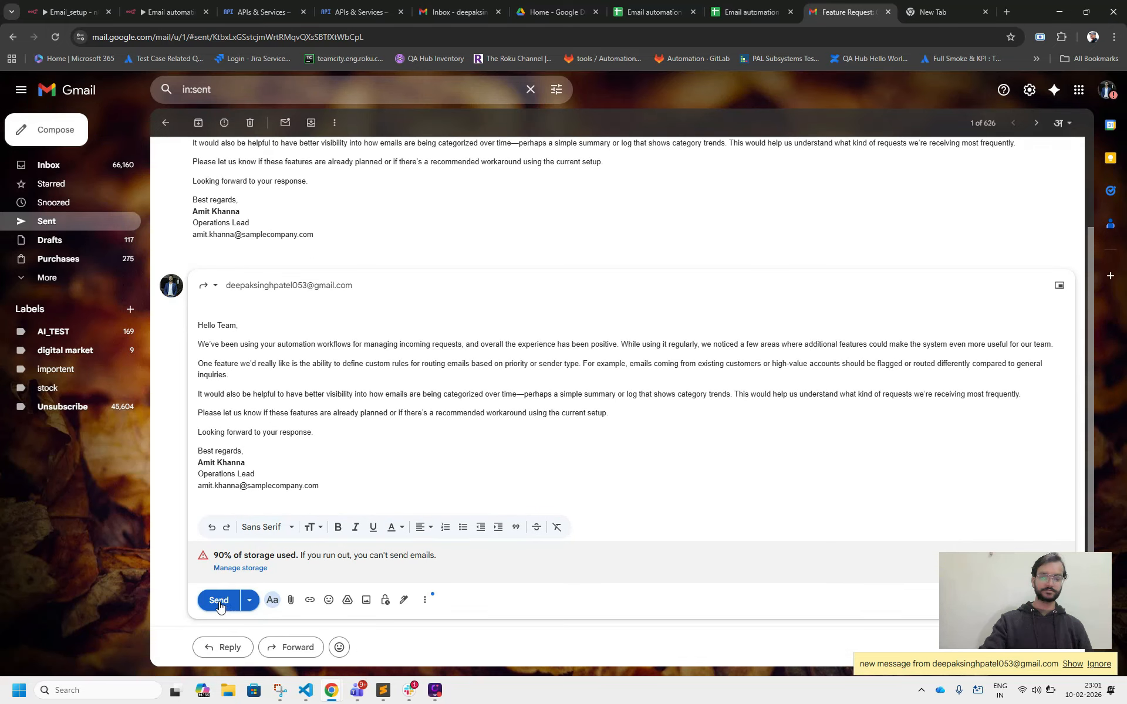
left_click(220, 600)
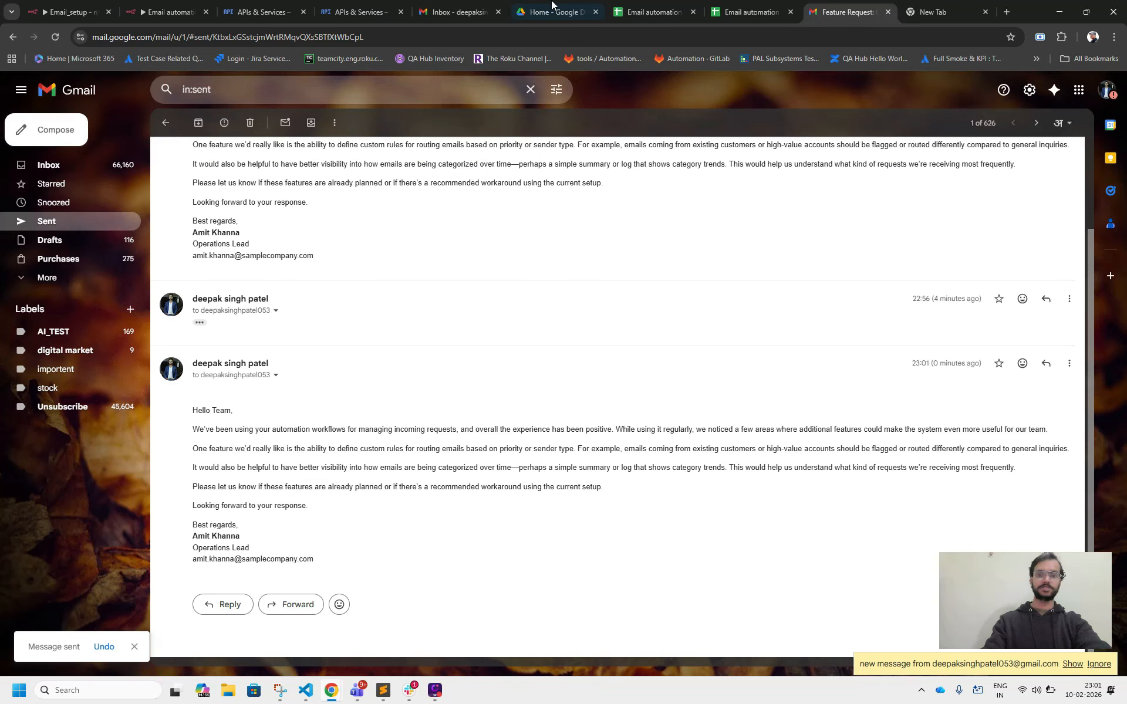
Return to the receiving Gmail account's inbox and refresh it to check for the forwarded message.
left_click(545, 10)
left_click(469, 10)
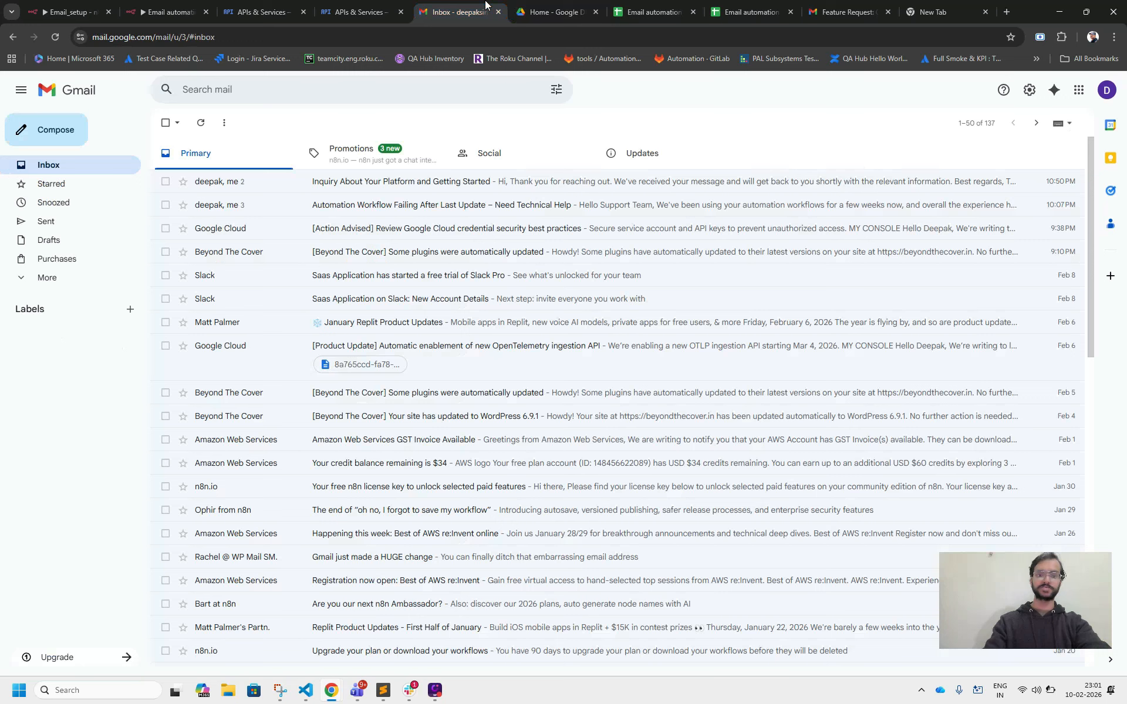
left_click(194, 131)
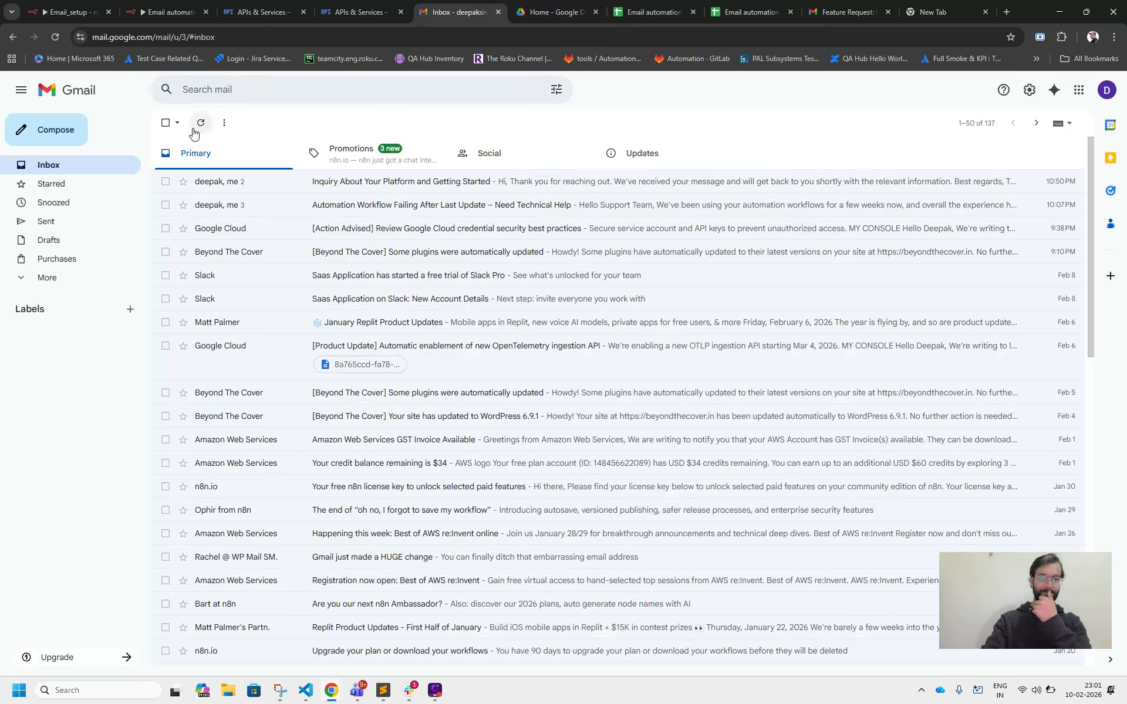
left_click(195, 131)
left_click(195, 131)
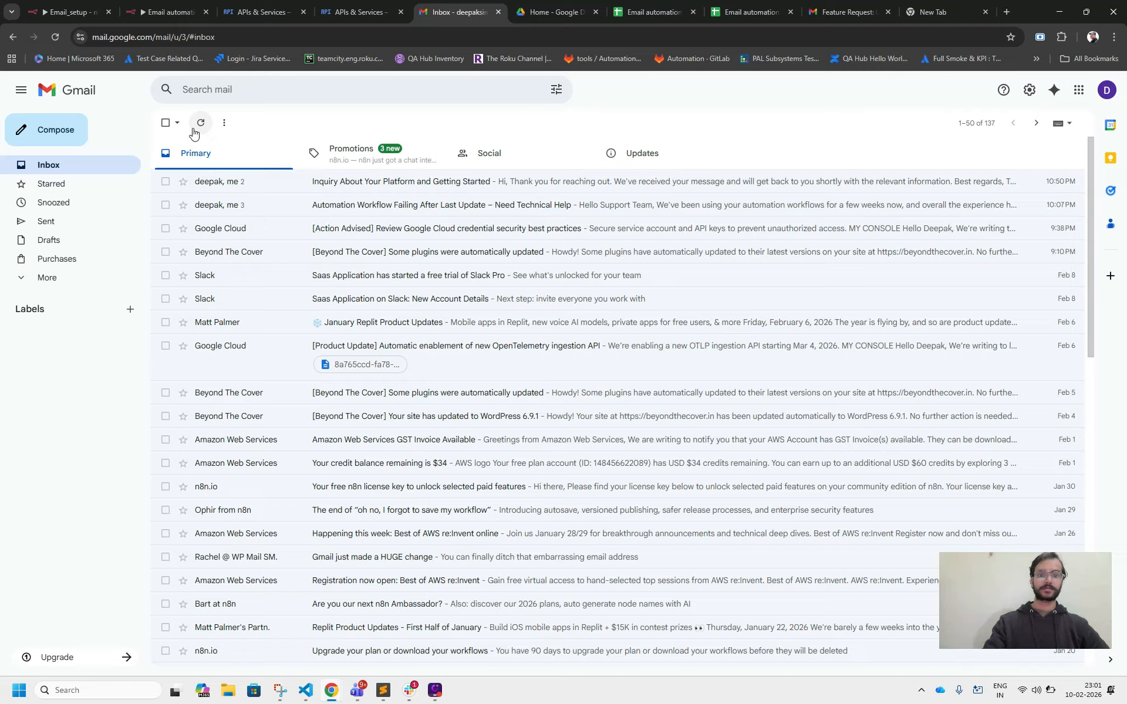
Keep refreshing the receiving Gmail account's inbox until the forwarded Feature Request message arrives.
left_click(194, 131)
left_click(194, 131)
left_click(194, 131)
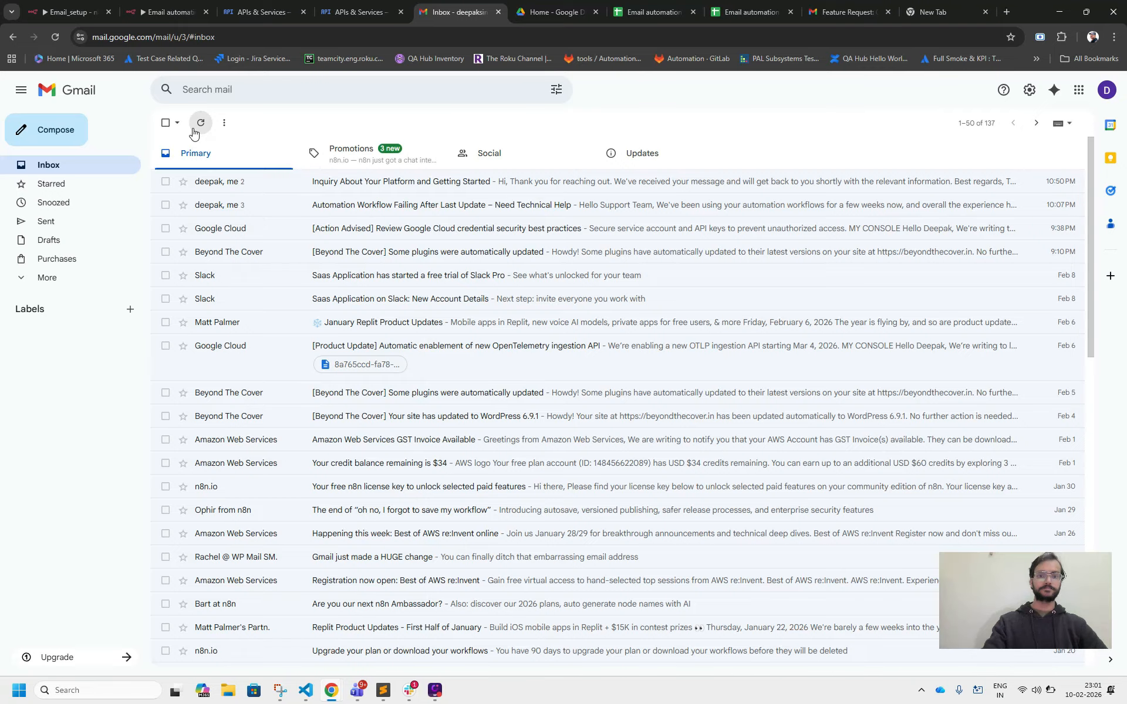
left_click(194, 131)
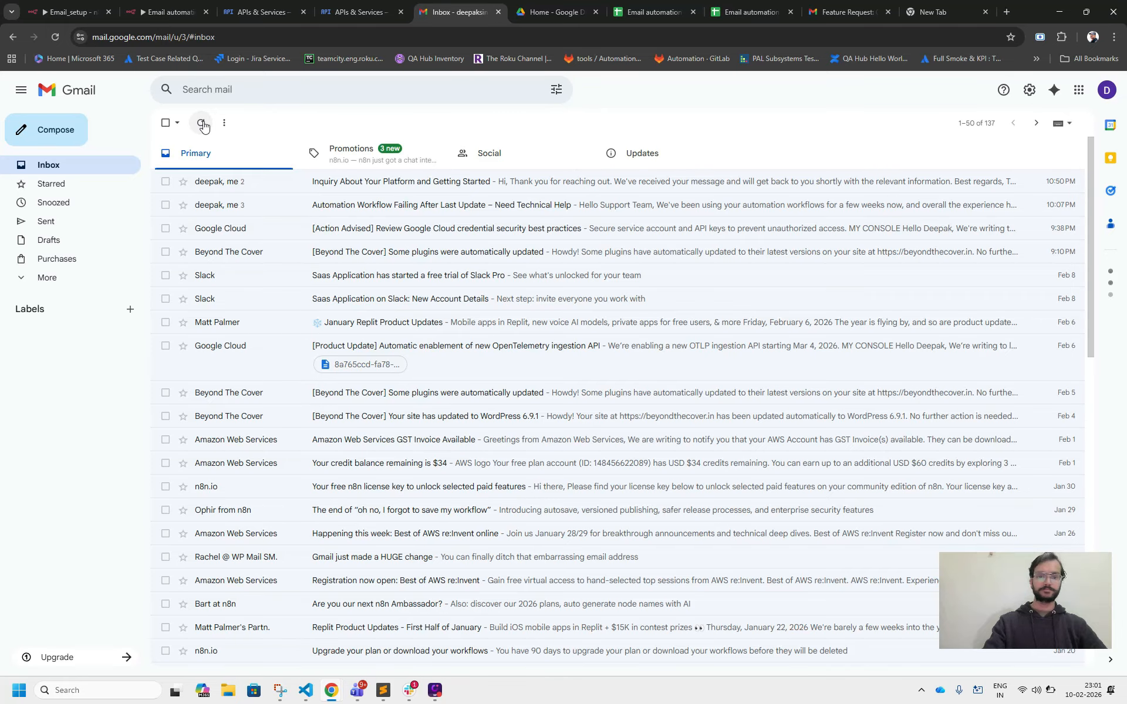
left_click(203, 125)
left_click(204, 126)
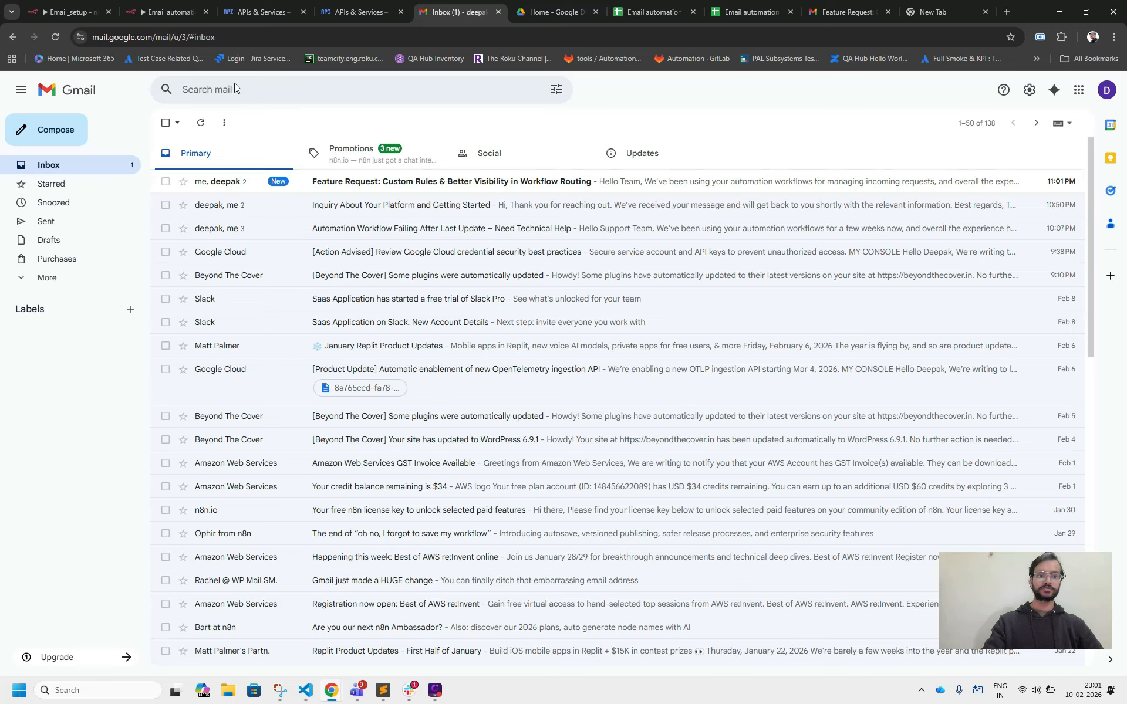
Switch to the Email automation analises workflow in n8n and execute it on the newly received message.
left_click(167, 10)
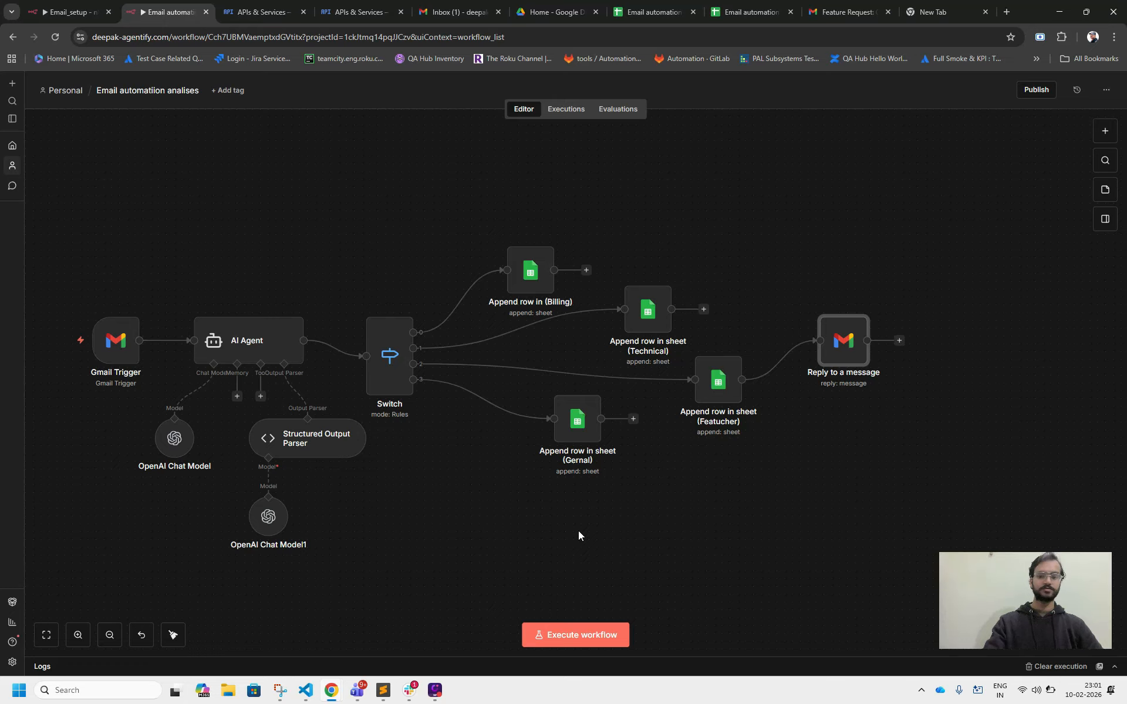
left_click(581, 635)
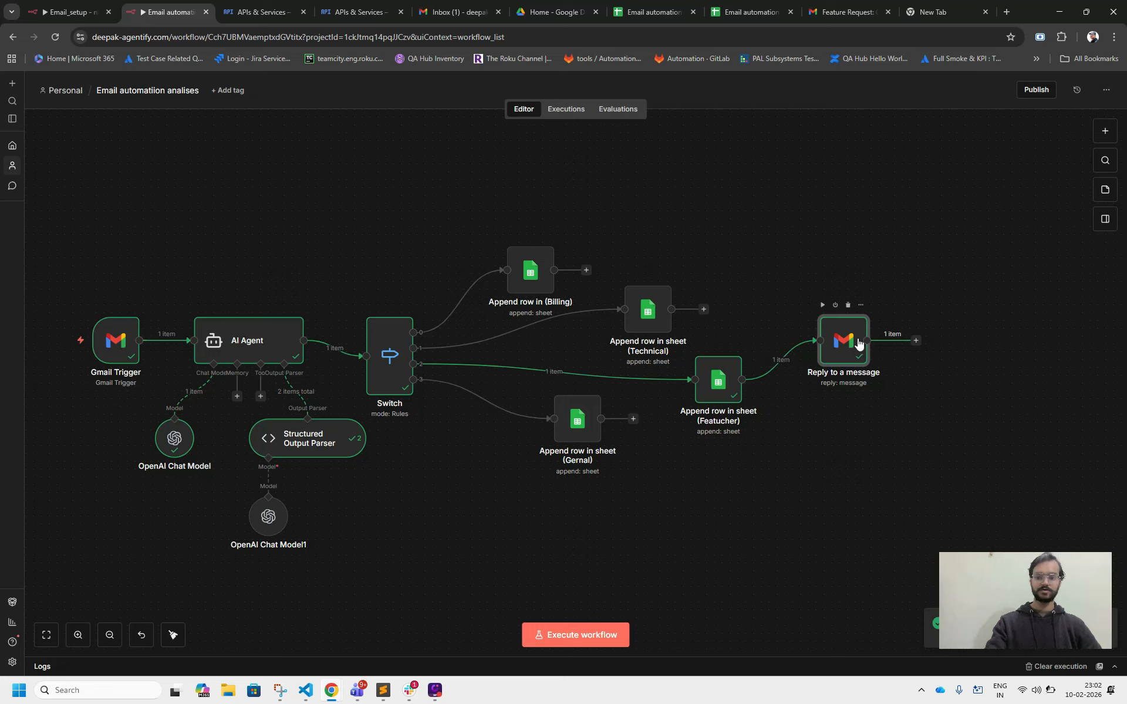
In the sending Gmail account, open the Feature Request conversation from the inbox and review the automatic reply text.
left_click(833, 9)
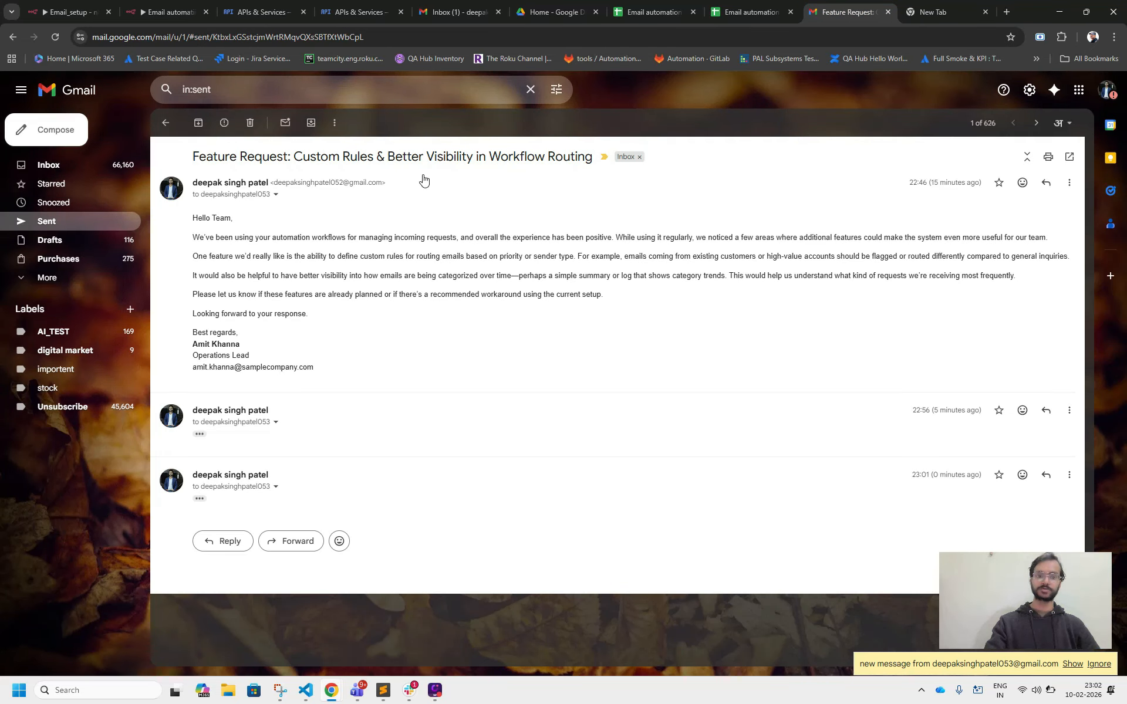
left_click(70, 169)
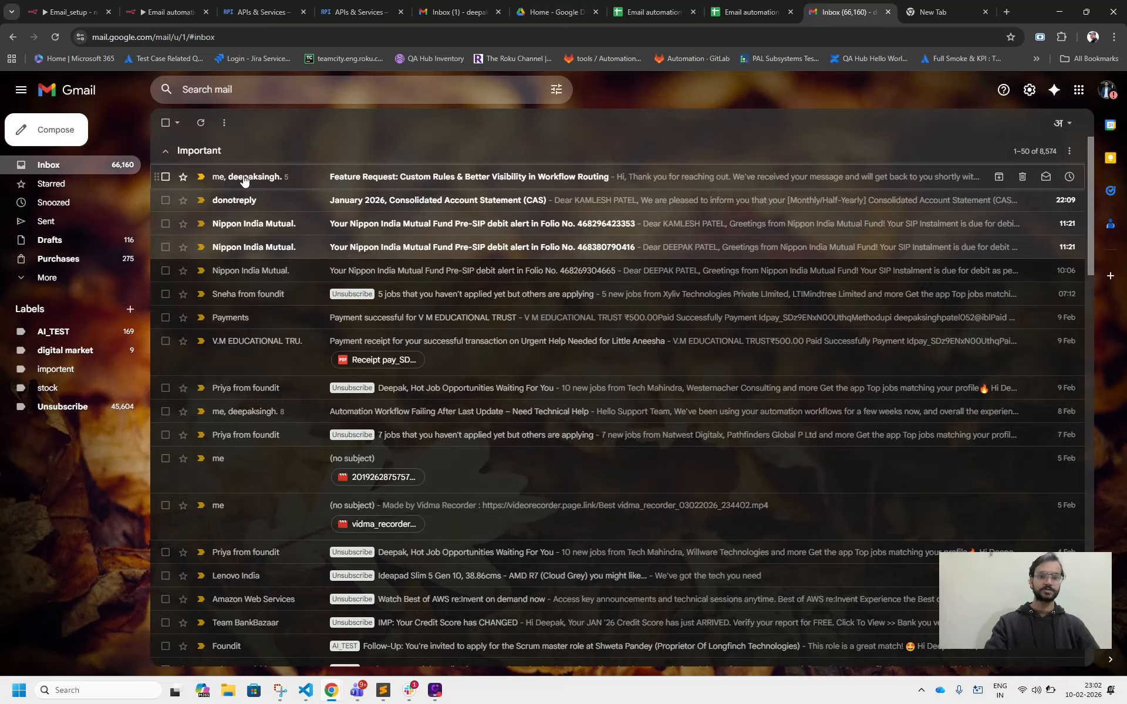
left_click(255, 178)
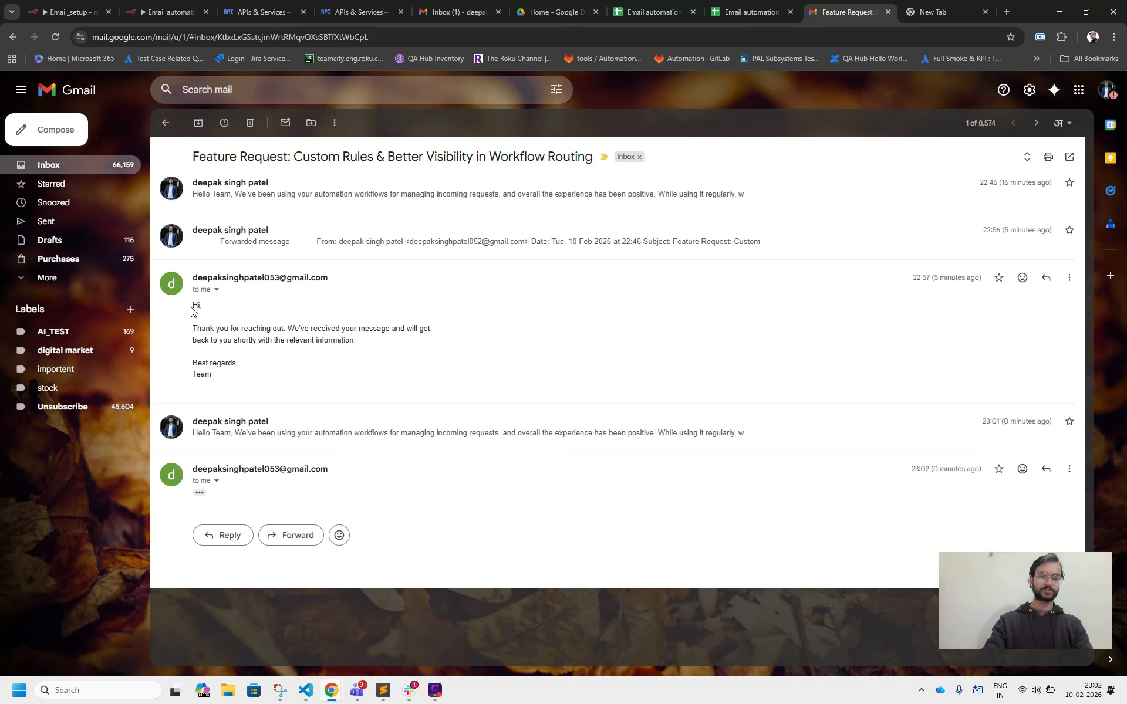
left_click_drag(190, 311, 253, 374)
left_click(254, 376)
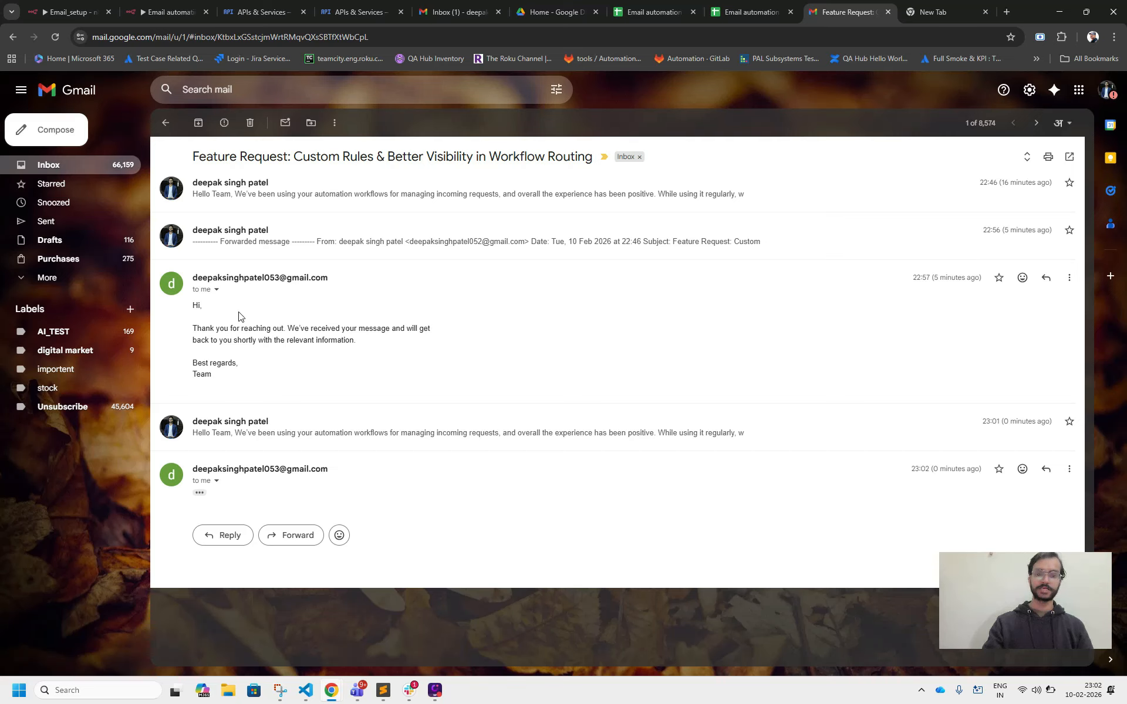
Return to the n8n workflow, connect the Technical, Gernal and Billing append nodes to Reply to a message, and space the reply node farther from them.
left_click(154, 12)
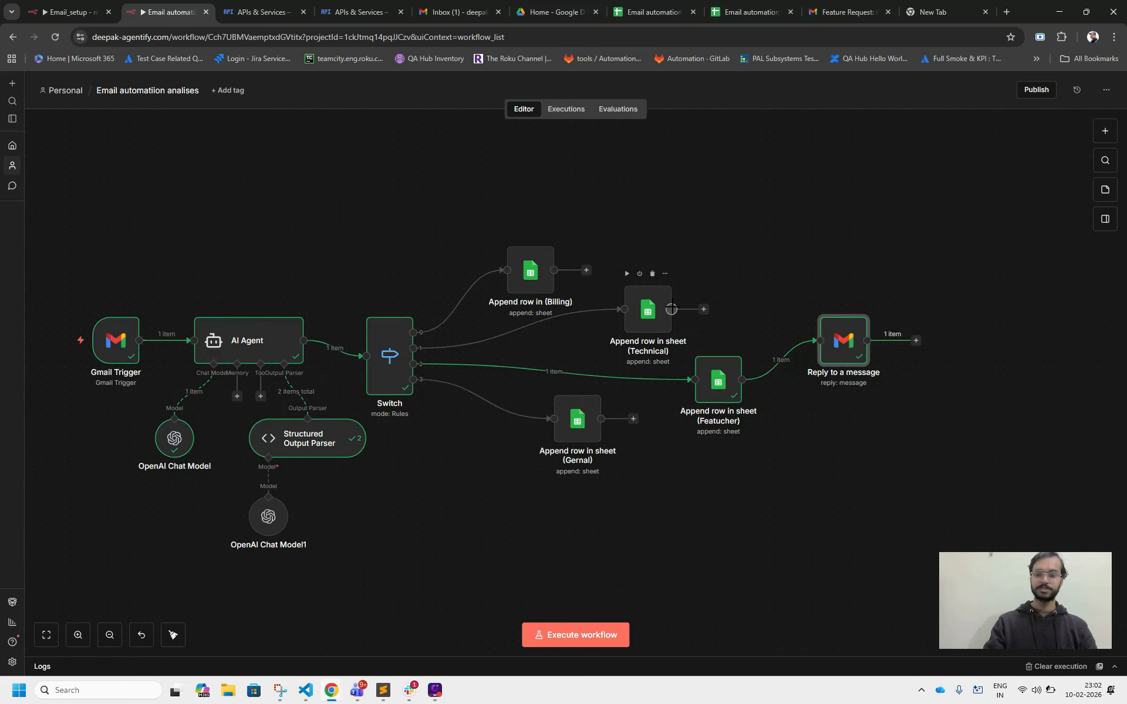
left_click_drag(671, 310, 820, 340)
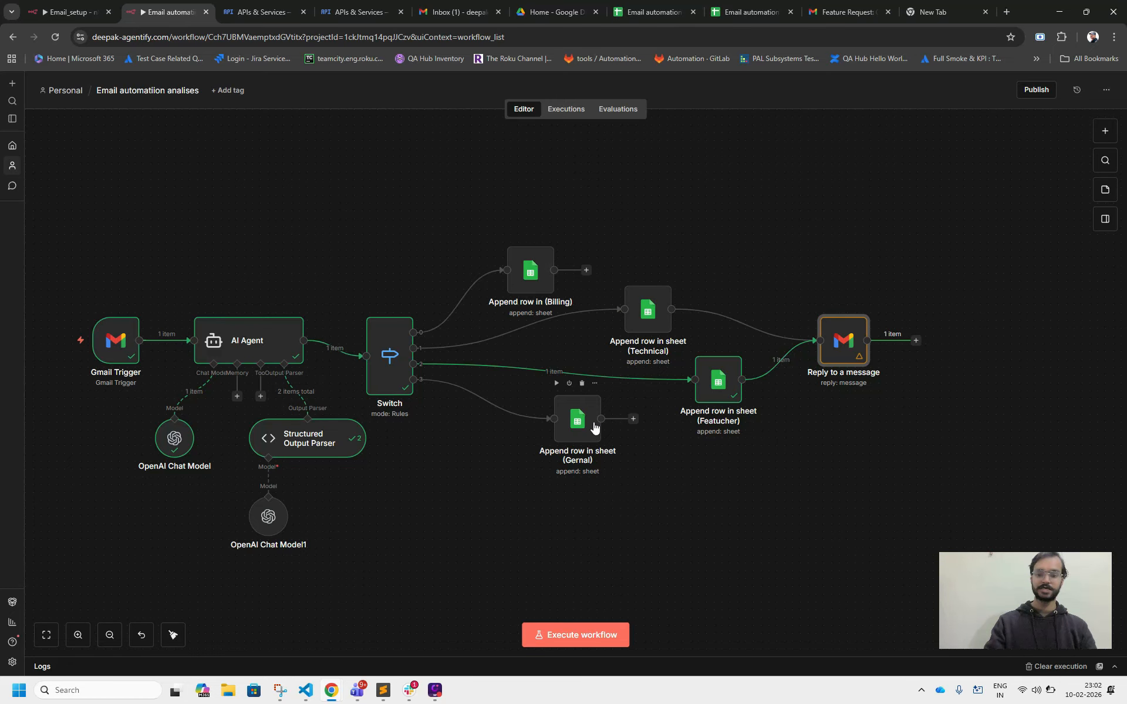
left_click_drag(594, 427, 831, 350)
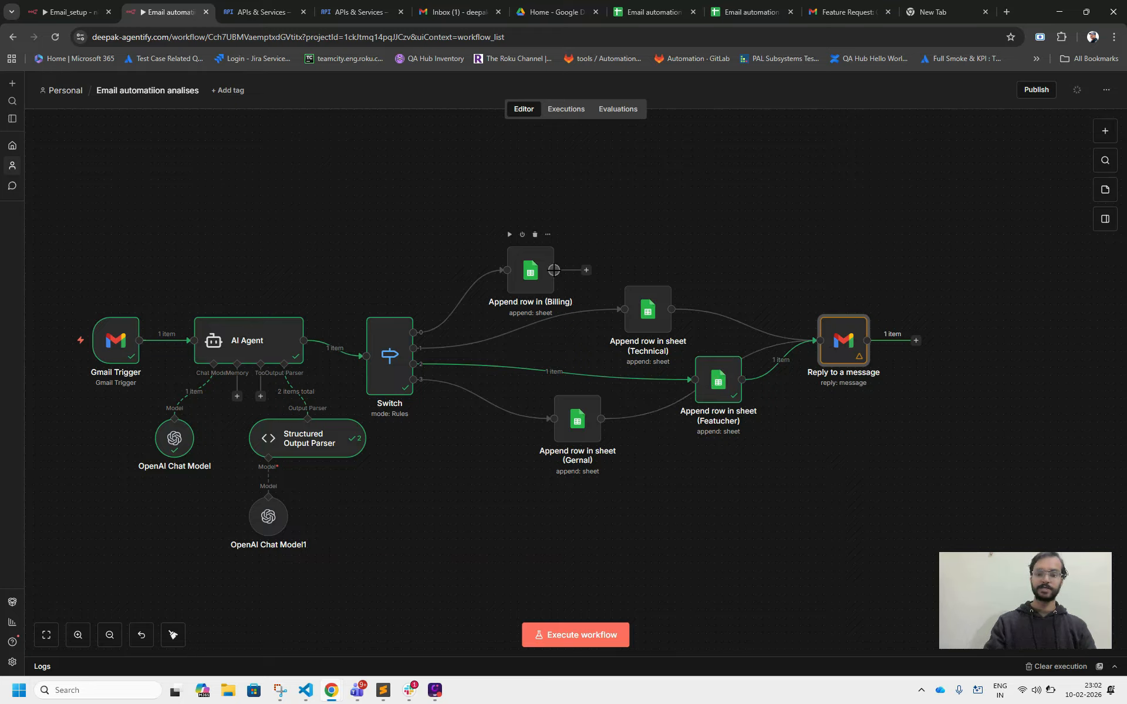
left_click_drag(553, 270, 882, 293)
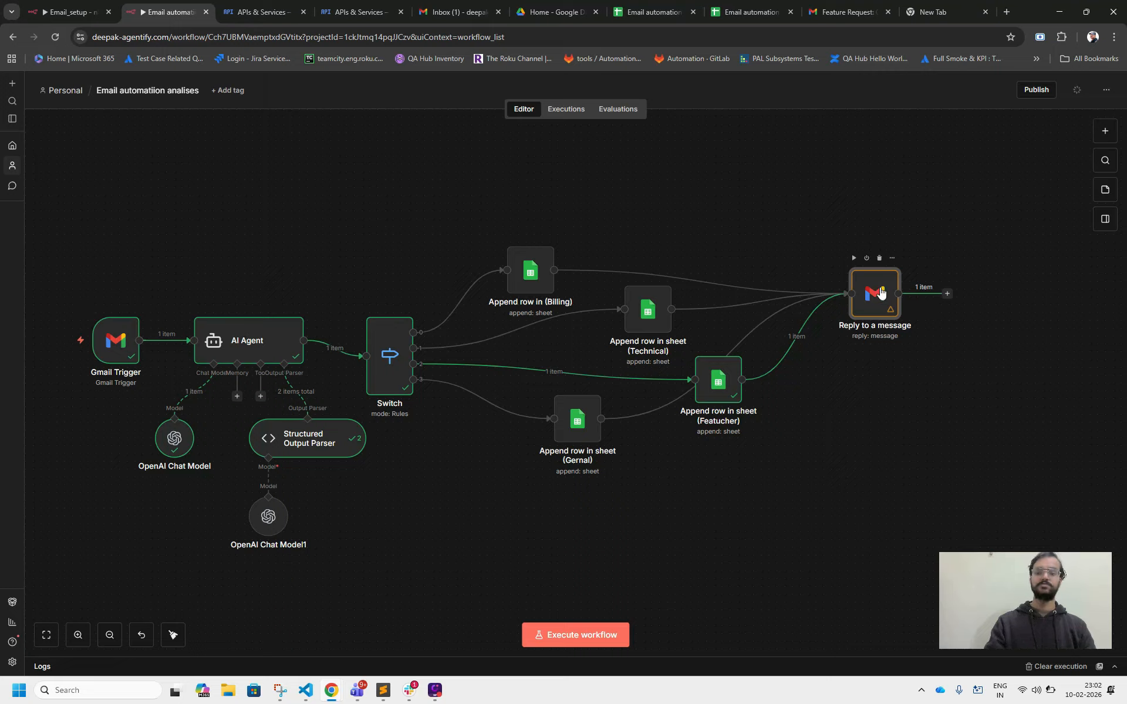